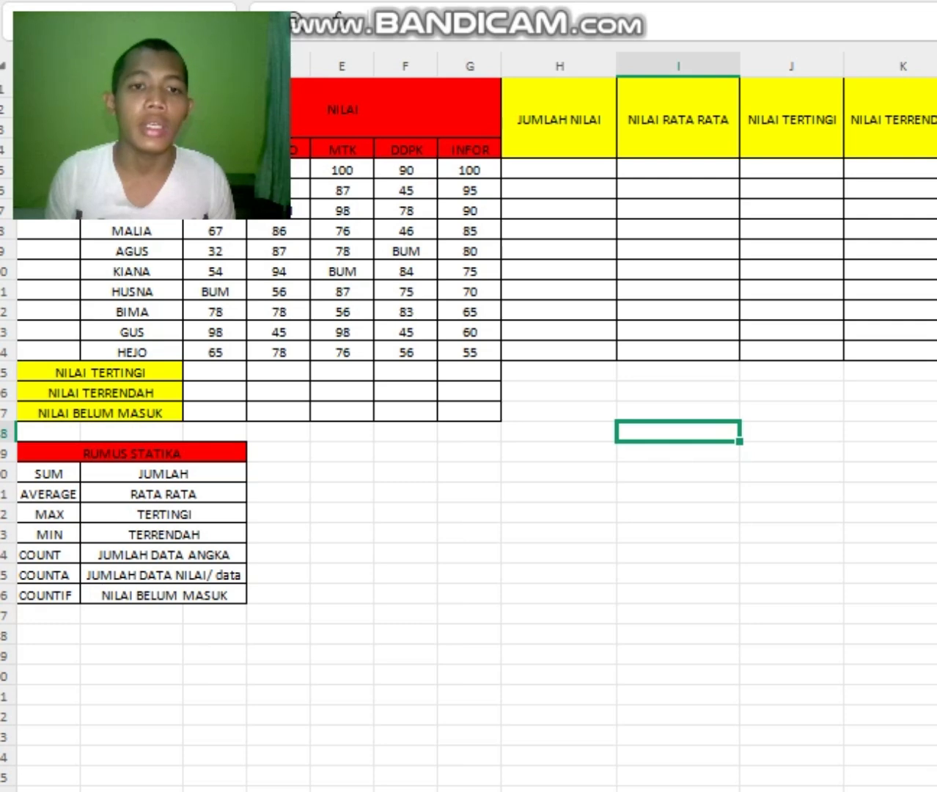
scroll(469, 425, "right", 3)
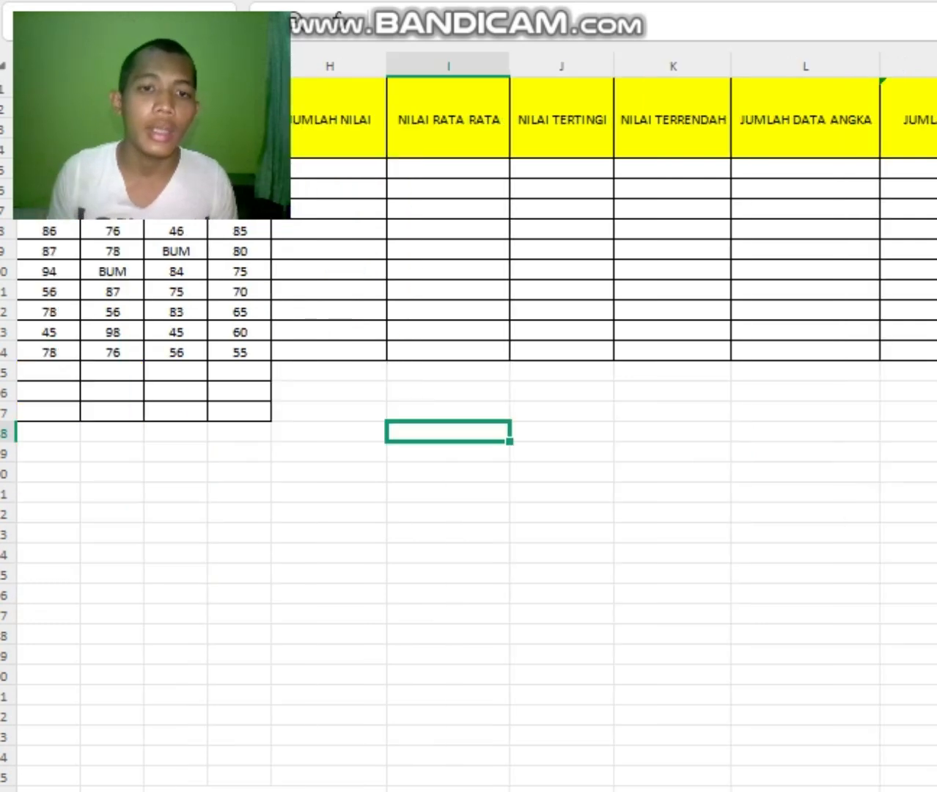
scroll(469, 425, "right", 1)
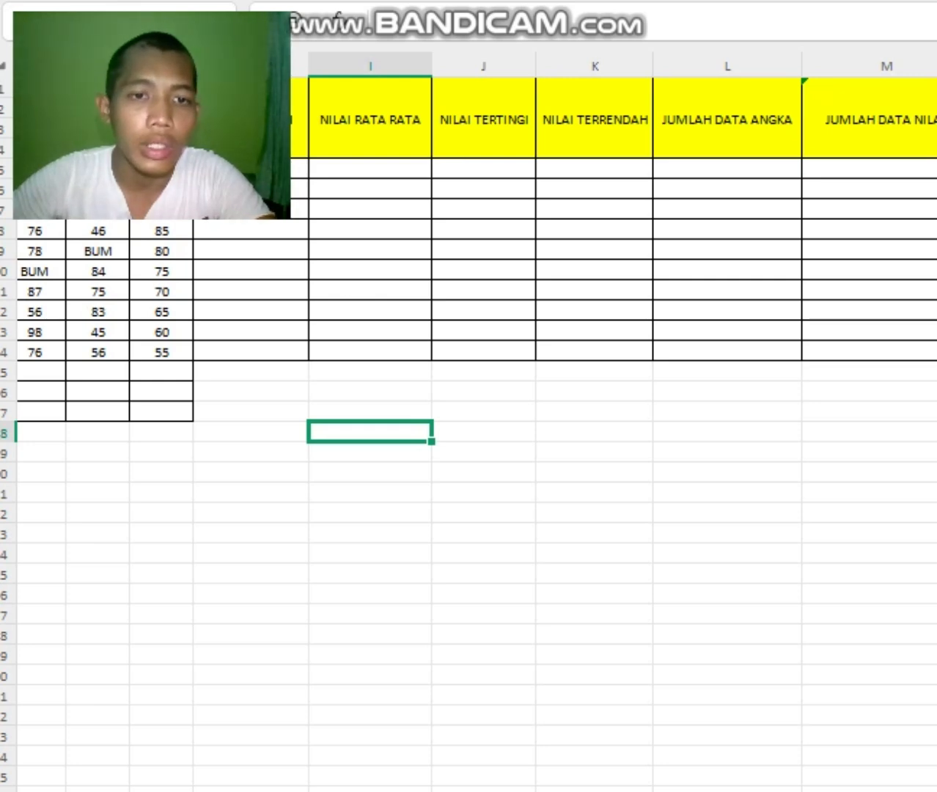
scroll(469, 425, "right", 4)
scroll(469, 425, "left", 8)
scroll(469, 425, "right", 6)
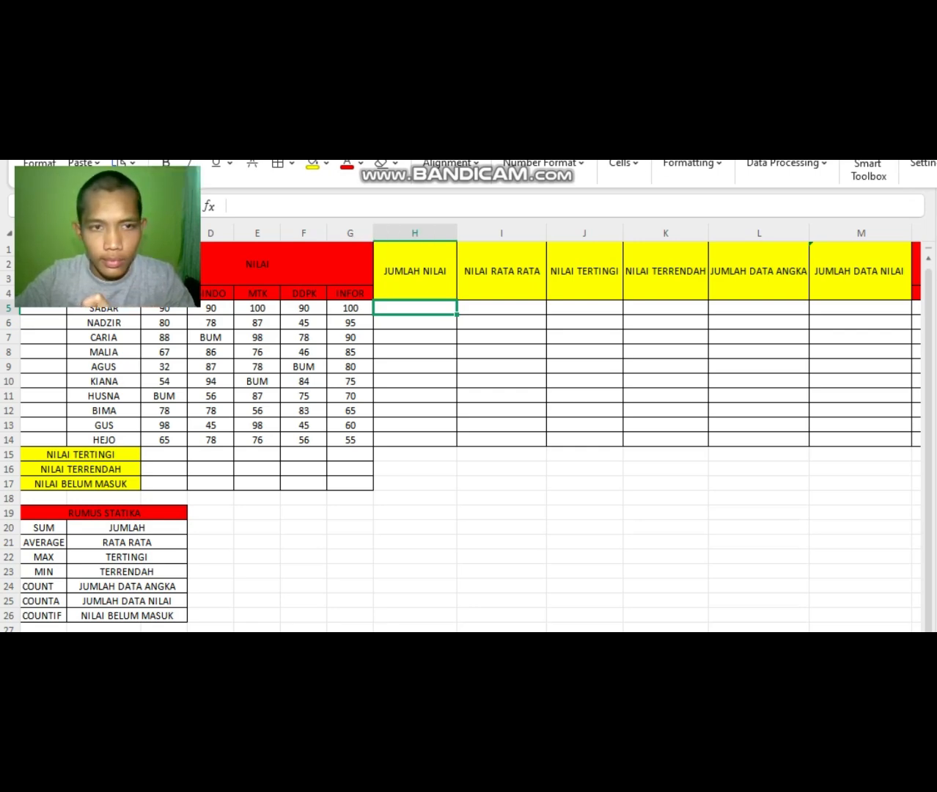
left_click_drag(161, 178, 898, 173)
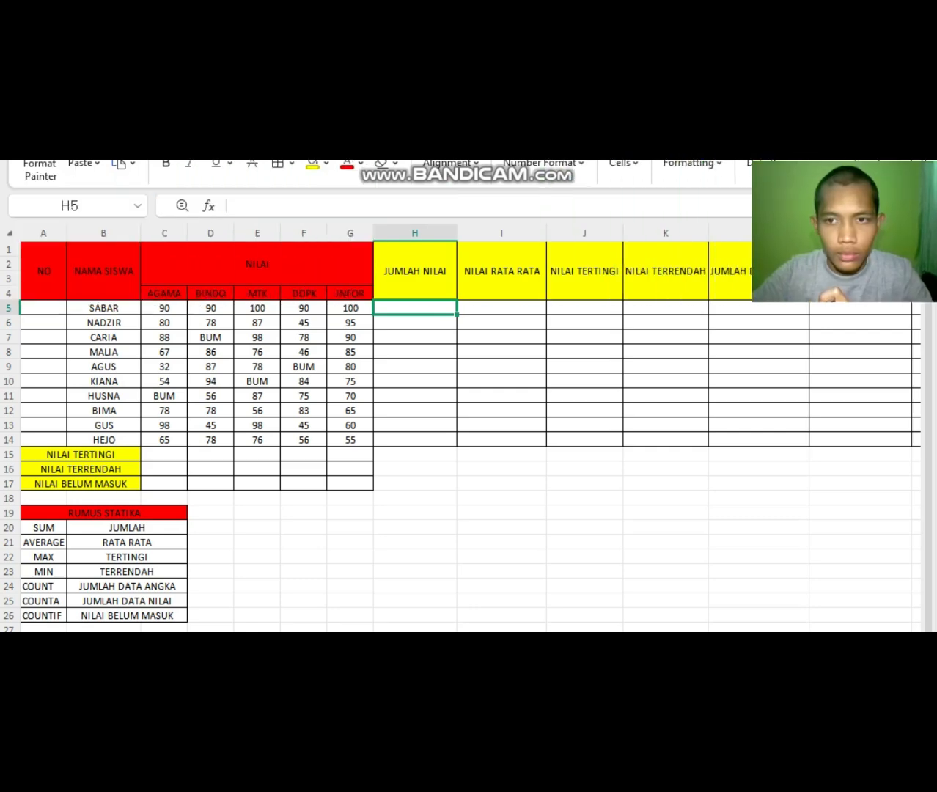
Enter the formula =SUM(C5:G5) in H5 to total the first student's scores under JUMLAH NILAI
left_click(234, 206)
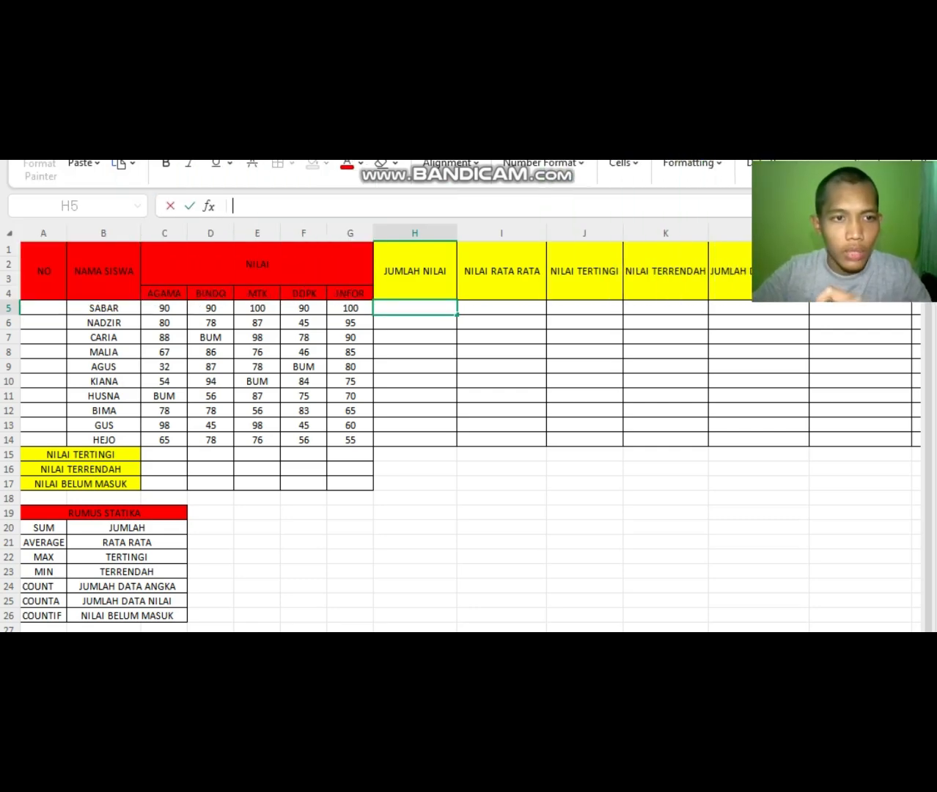
type("=sum")
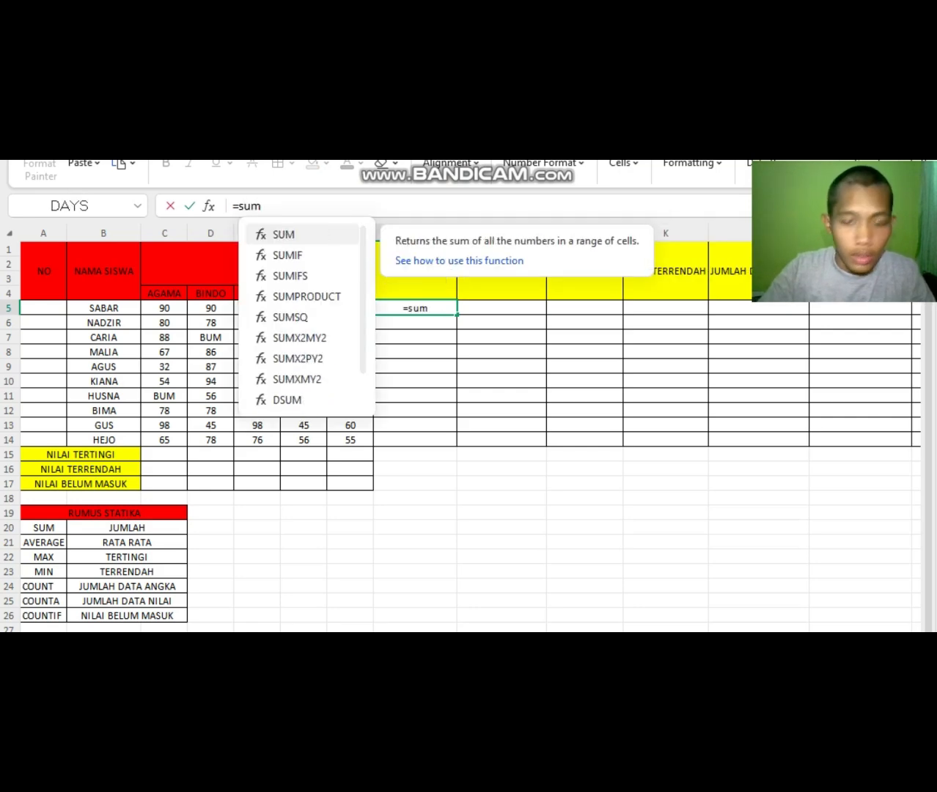
type("(")
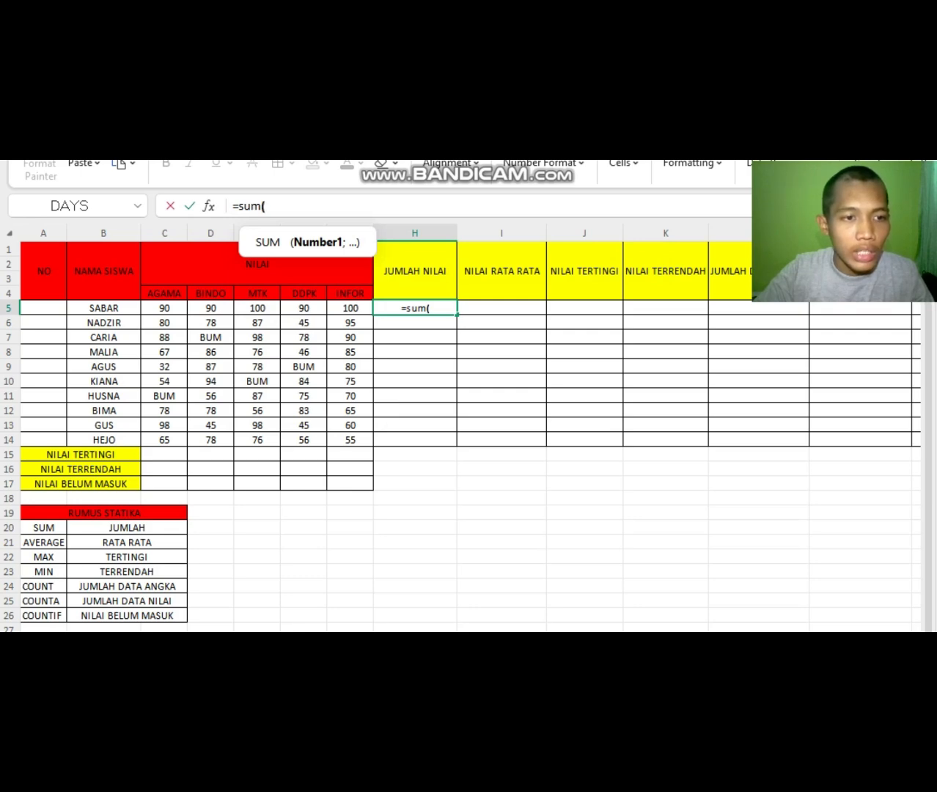
left_click(165, 308)
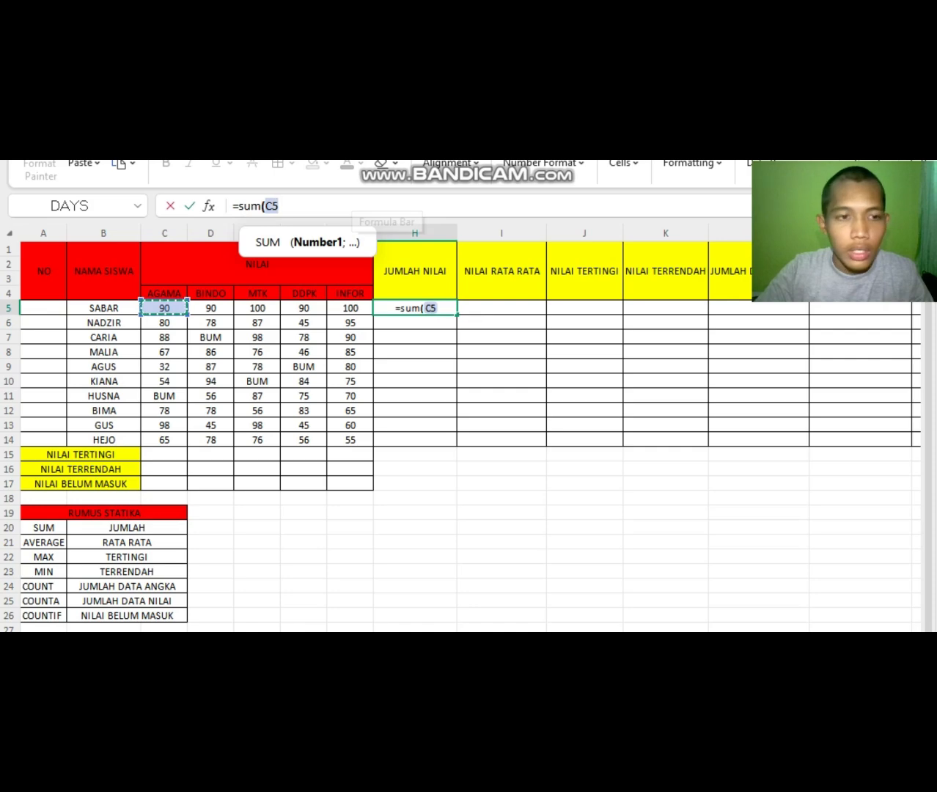
left_click_drag(164, 308, 350, 308)
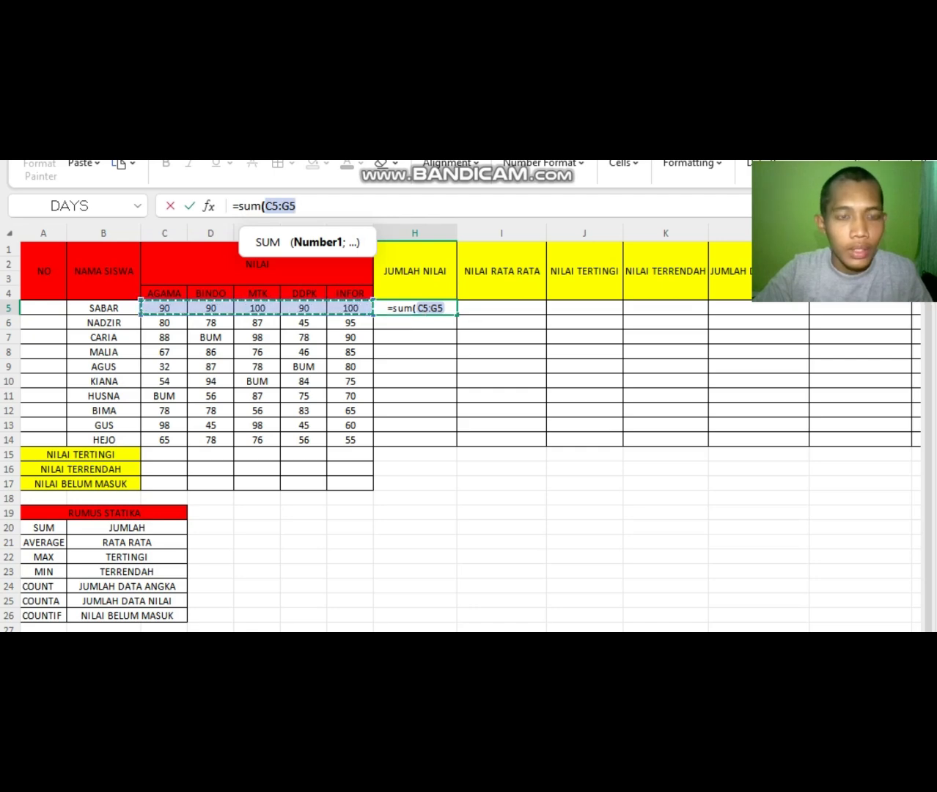
type(")")
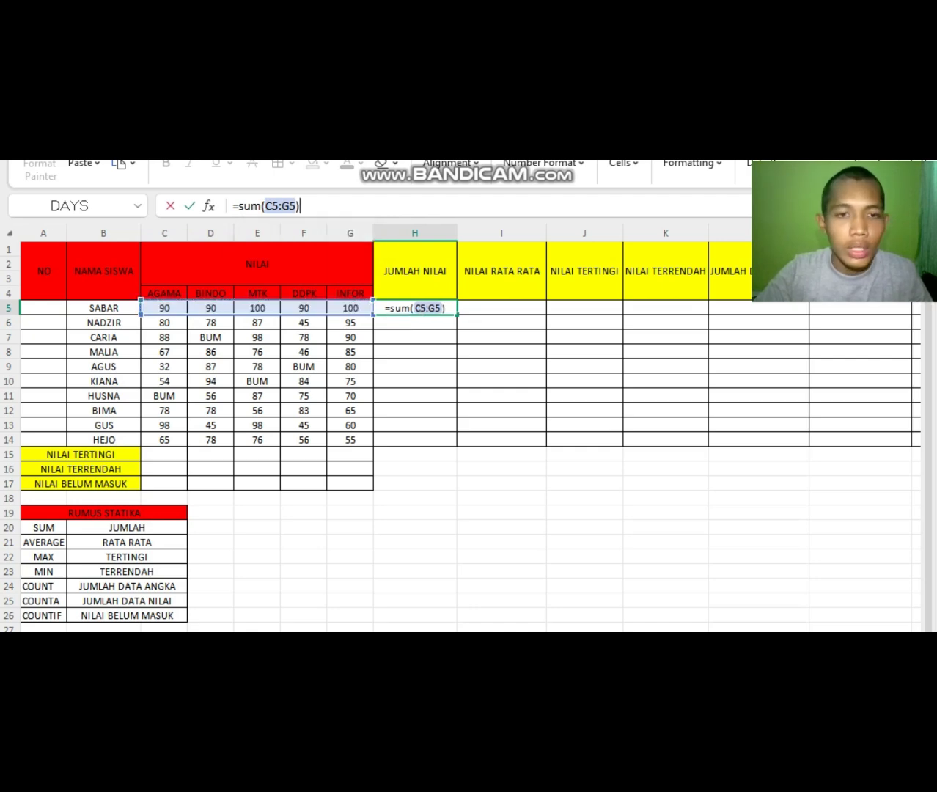
key("Return")
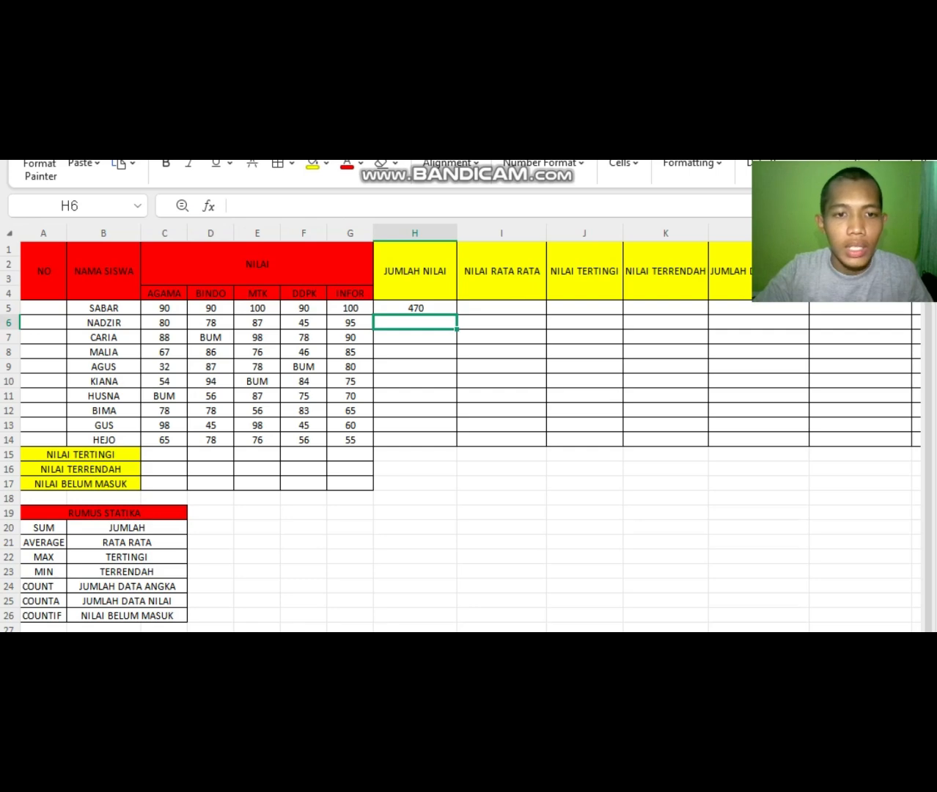
left_click(415, 308)
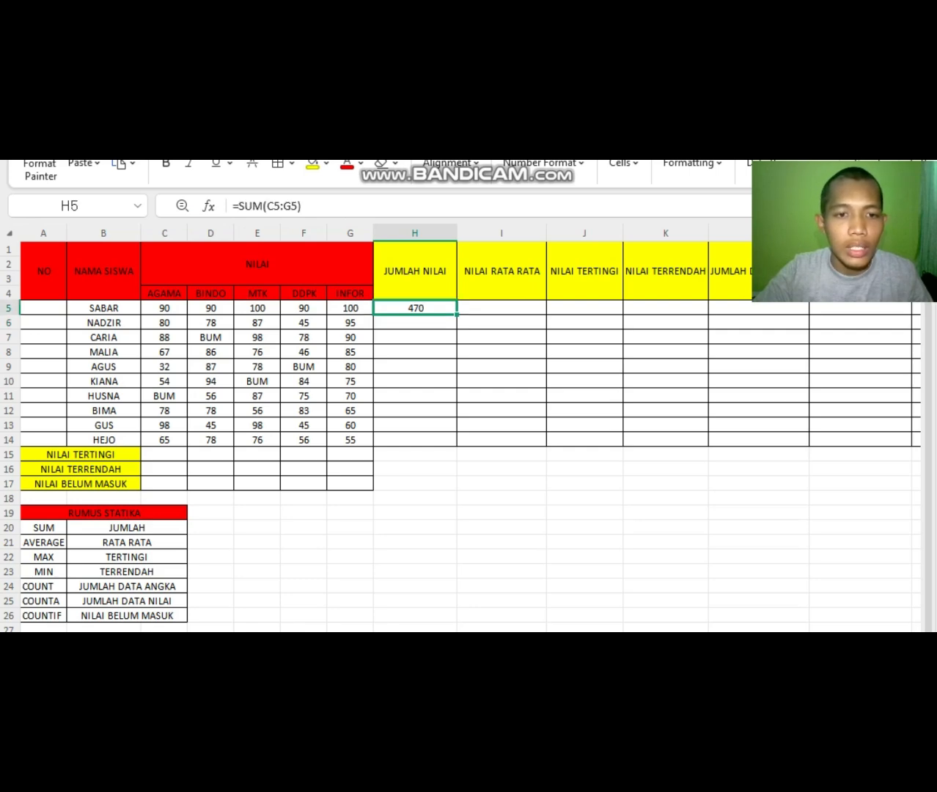
left_click(414, 322)
left_click(415, 308)
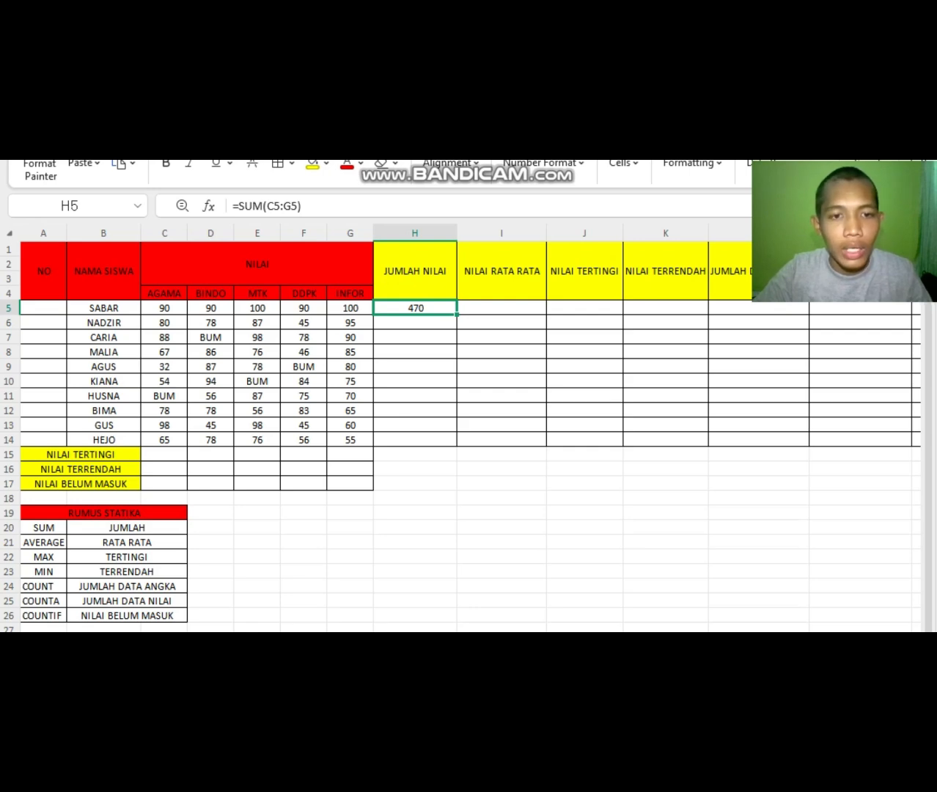
left_click(414, 323)
left_click(415, 308)
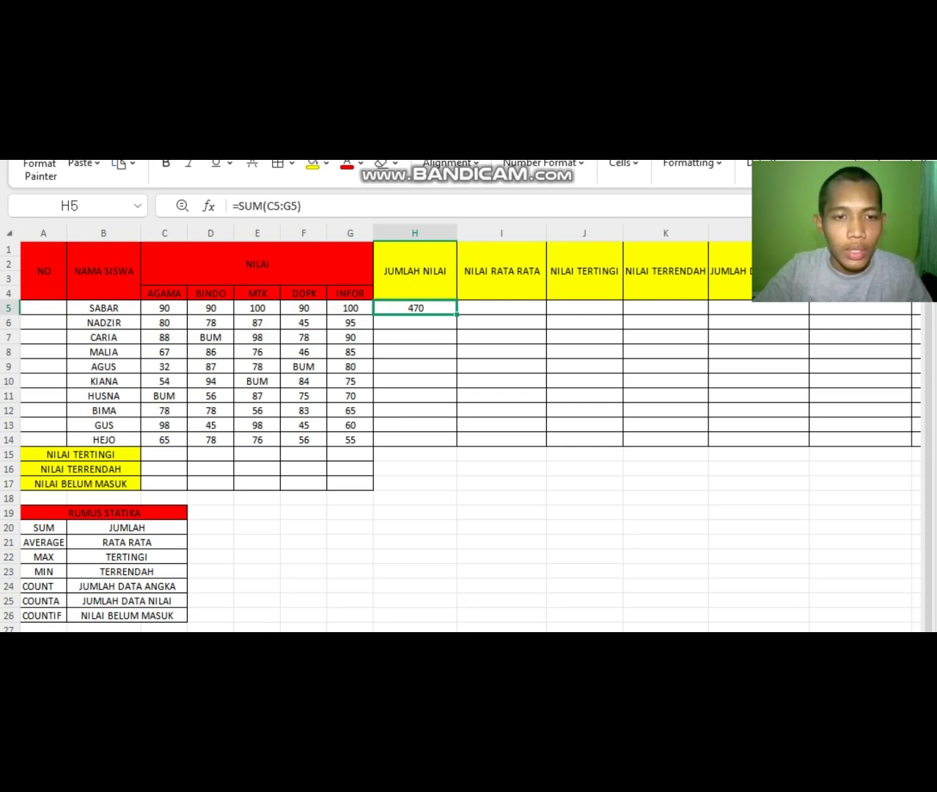
left_click(415, 322)
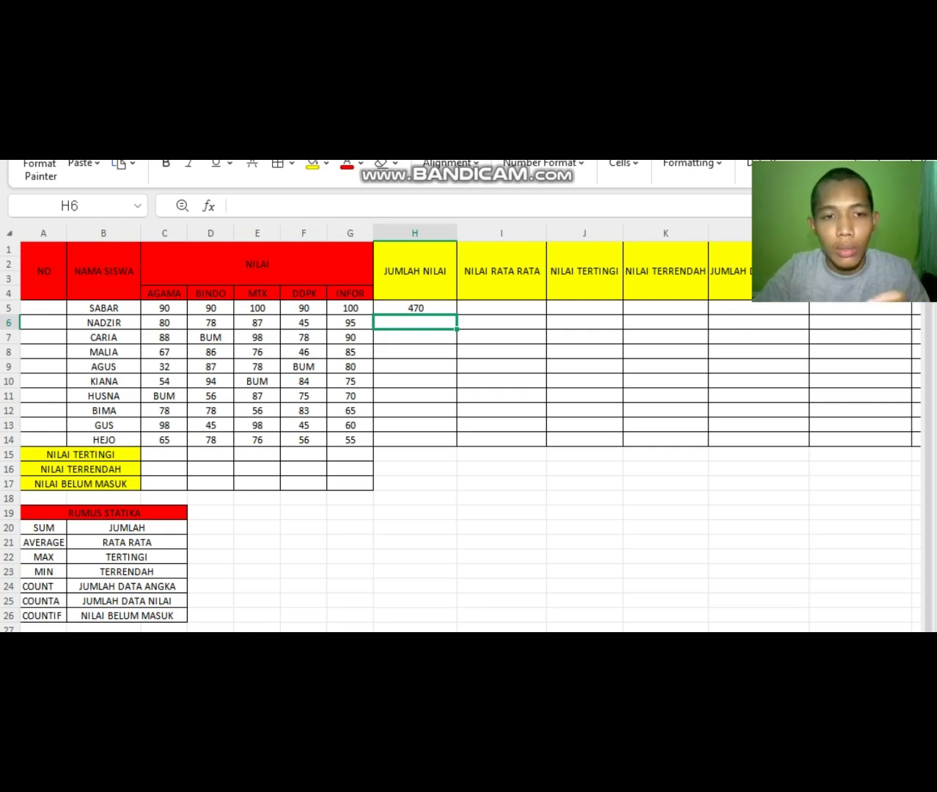
left_click(415, 307)
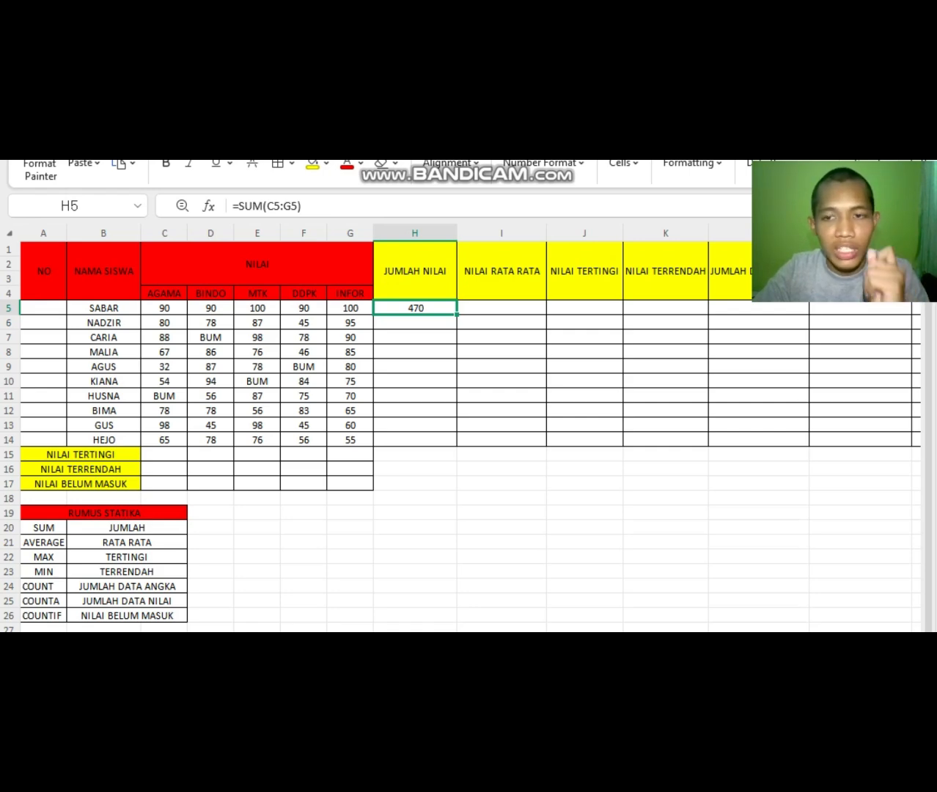
left_click(415, 322)
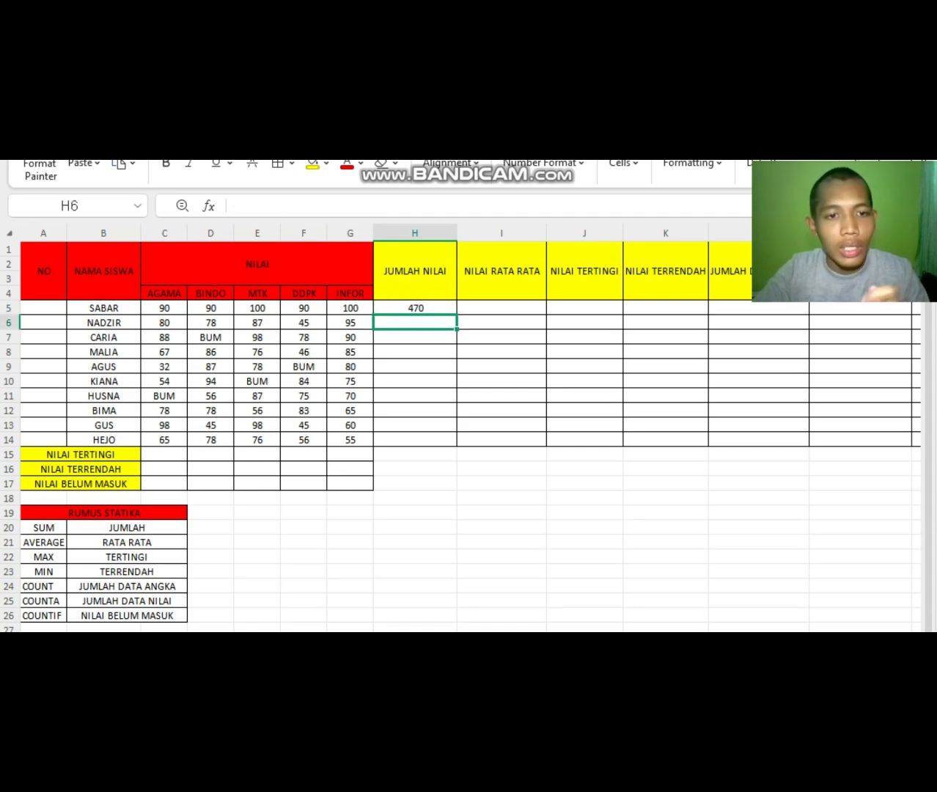
Fill the SUM formula from H5 down to H14 so every student has a JUMLAH NILAI total
left_click(415, 308)
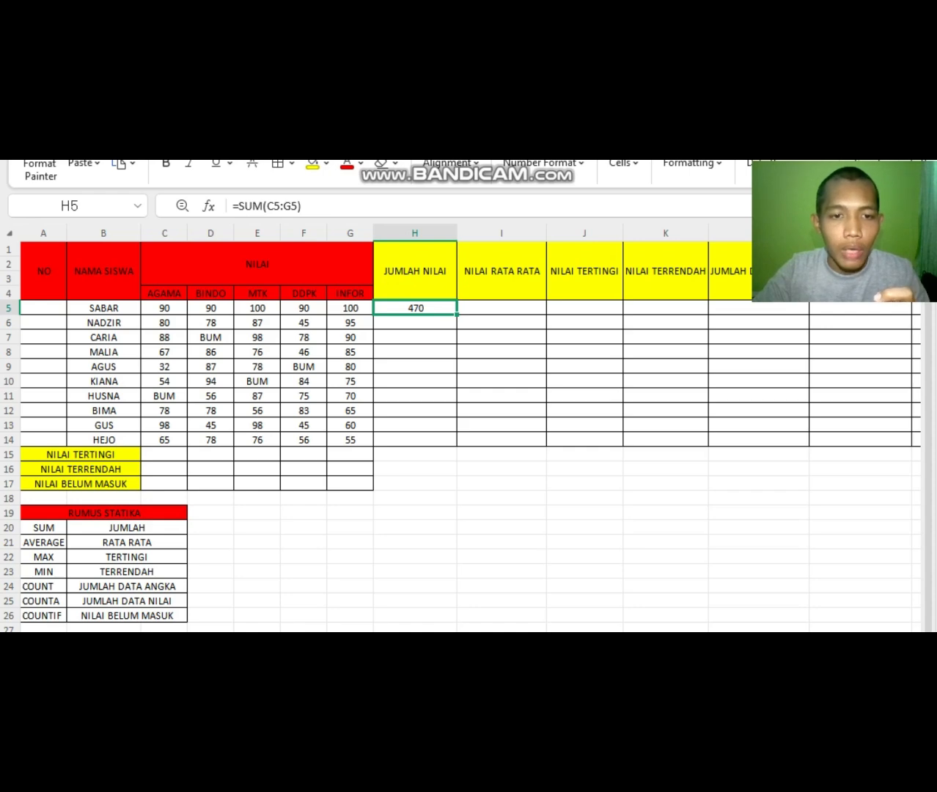
left_click_drag(457, 313, 455, 443)
left_click(502, 396)
left_click(415, 366)
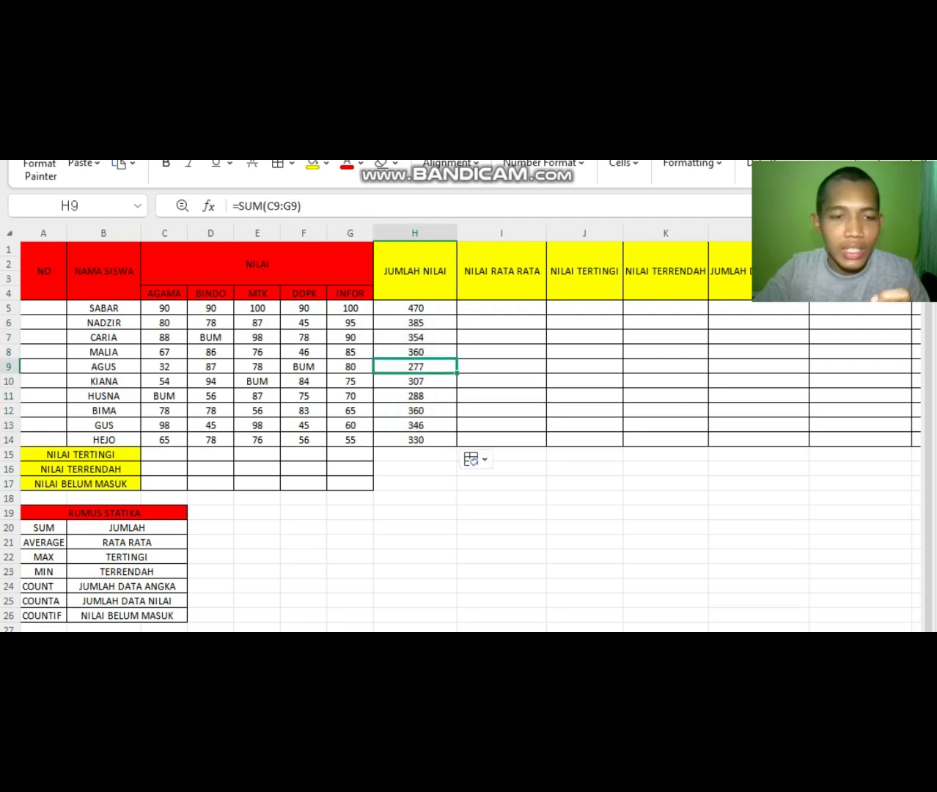
left_click(502, 367)
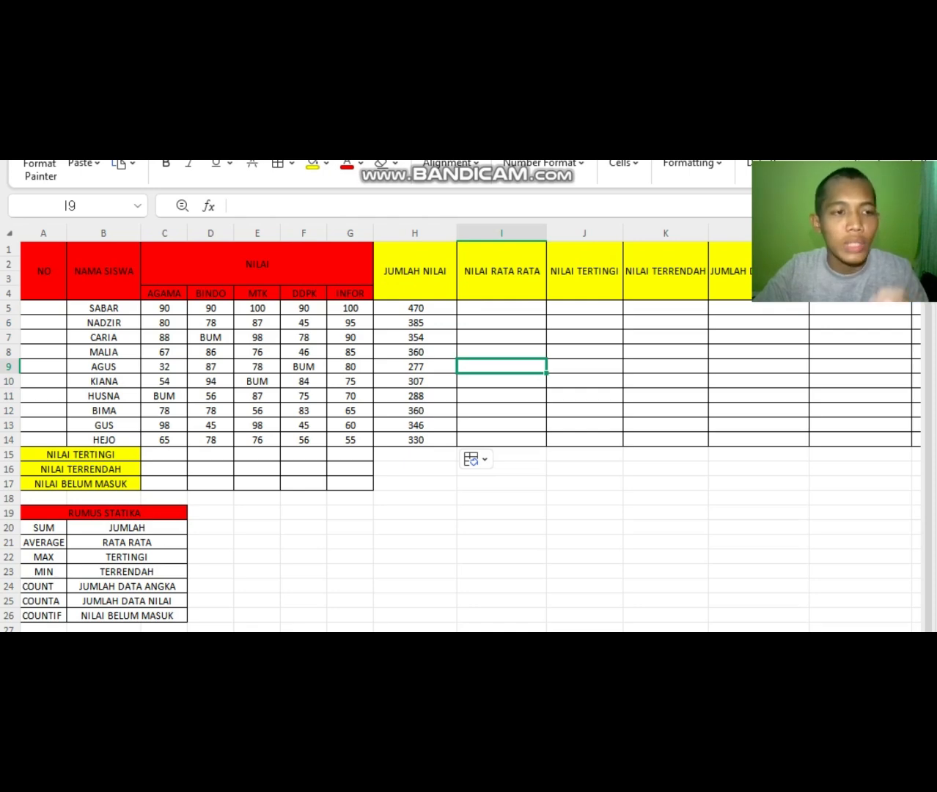
Enter the numbering formula =ROW()-($A$4) in A5, the first cell of the NO column, with an absolute reference to A4
left_click(43, 308)
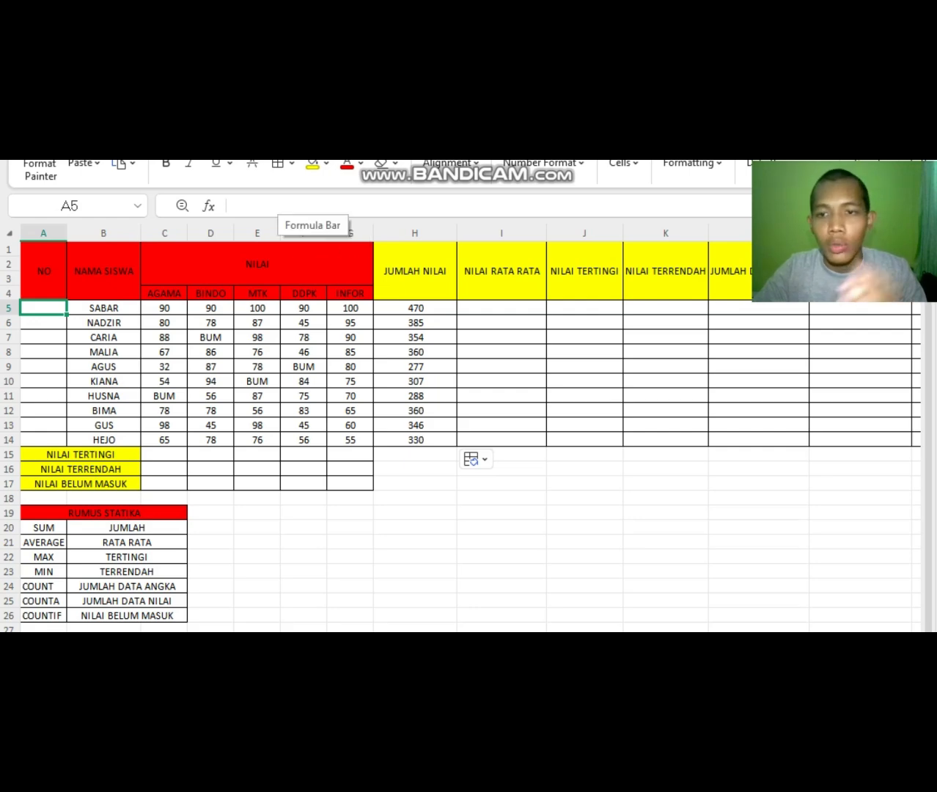
left_click(277, 205)
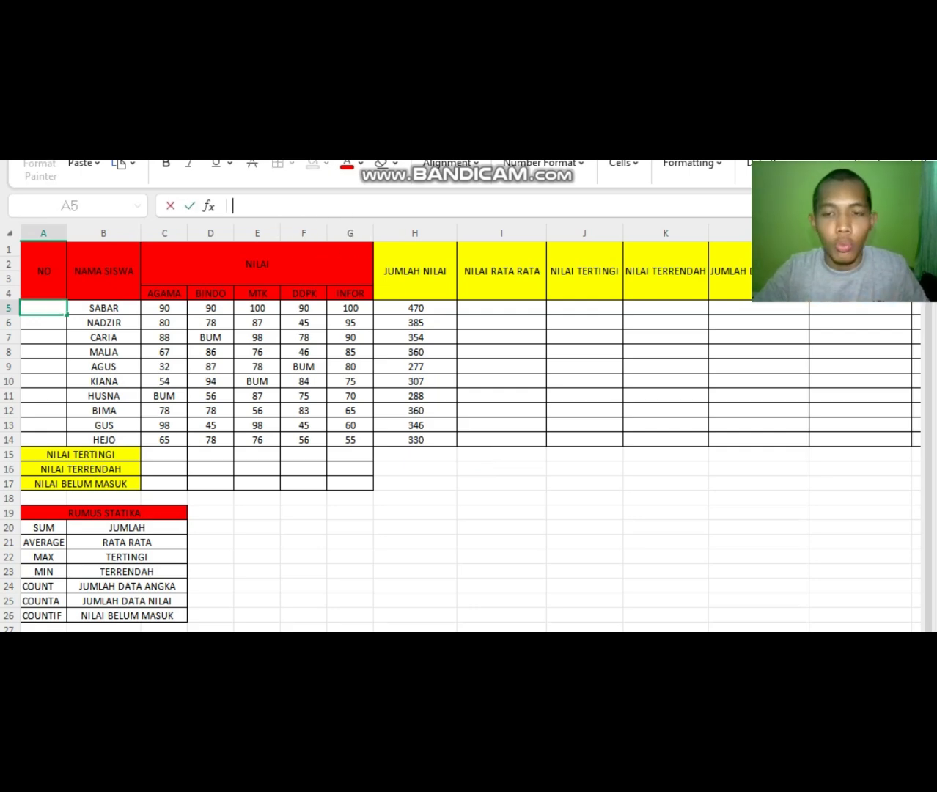
type("=")
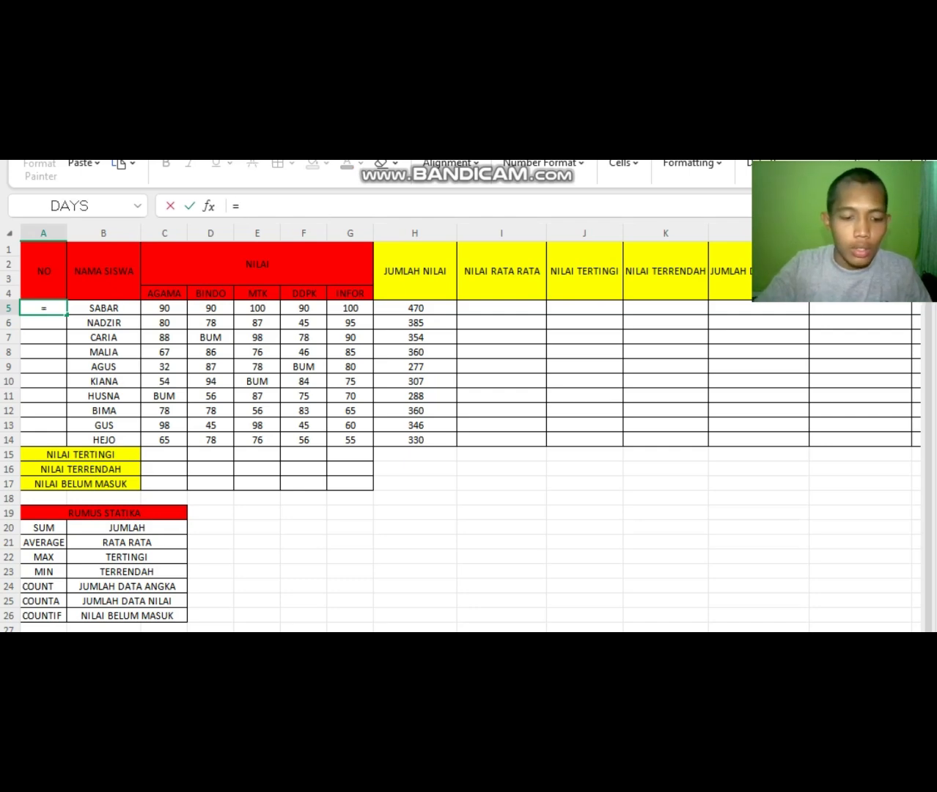
type("ROW(")
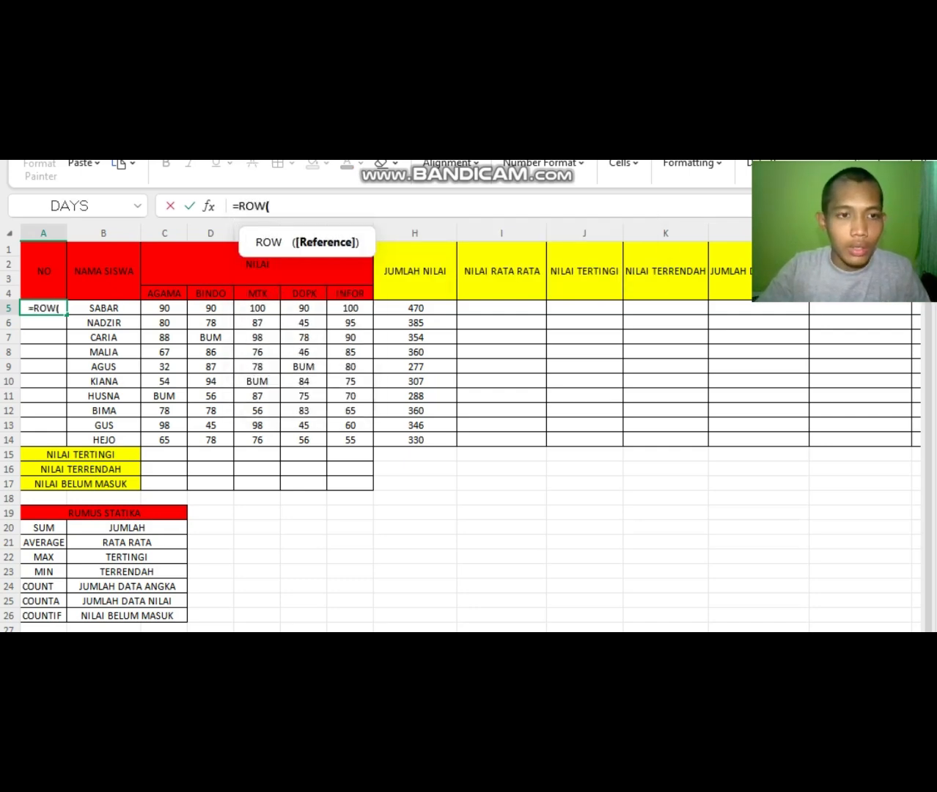
type(")")
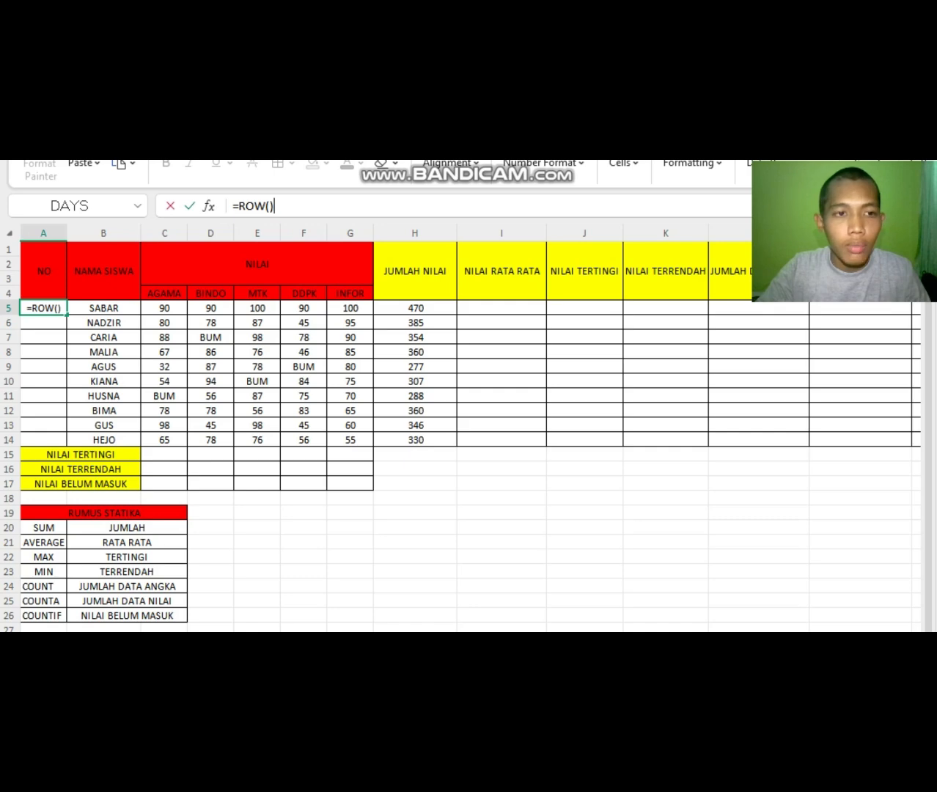
type("-")
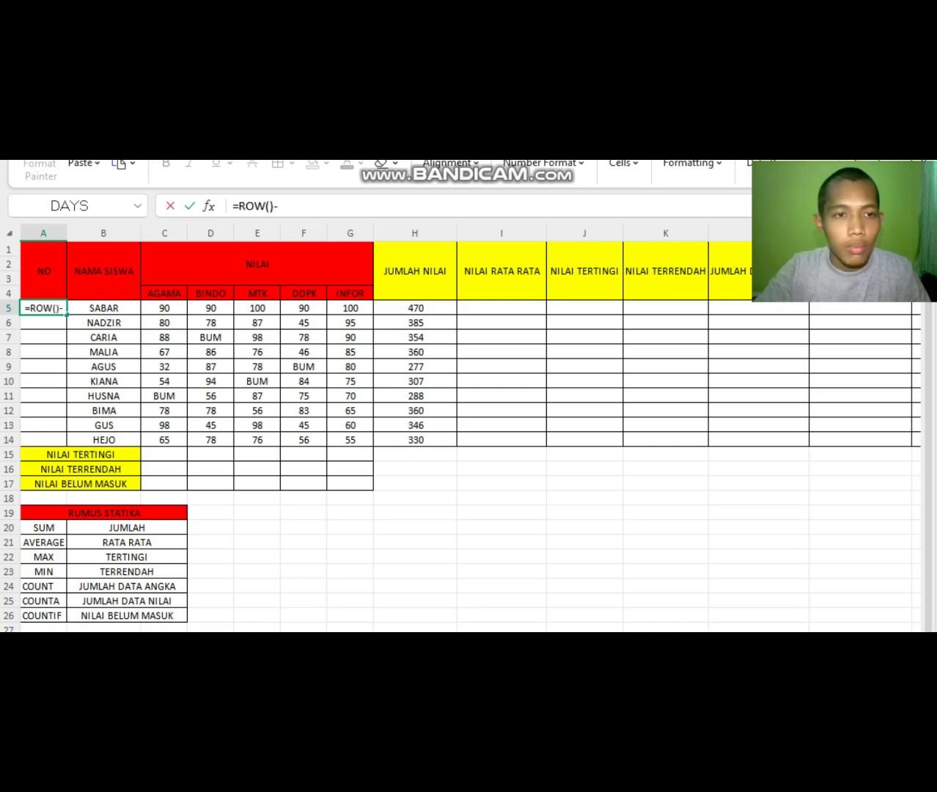
type("(")
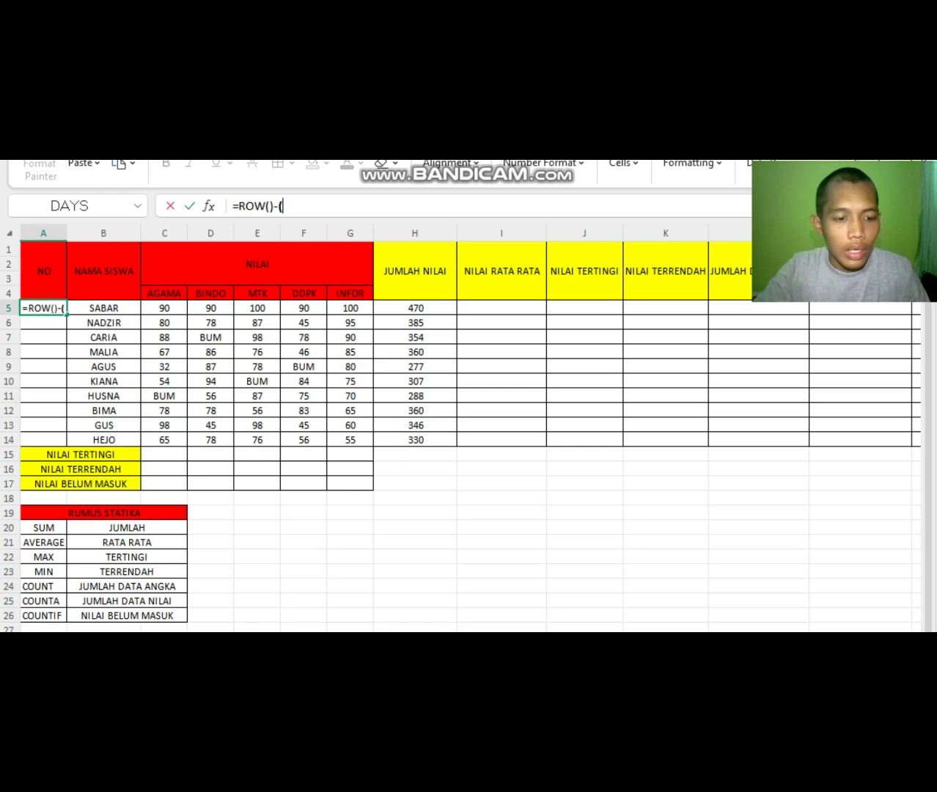
type("A$")
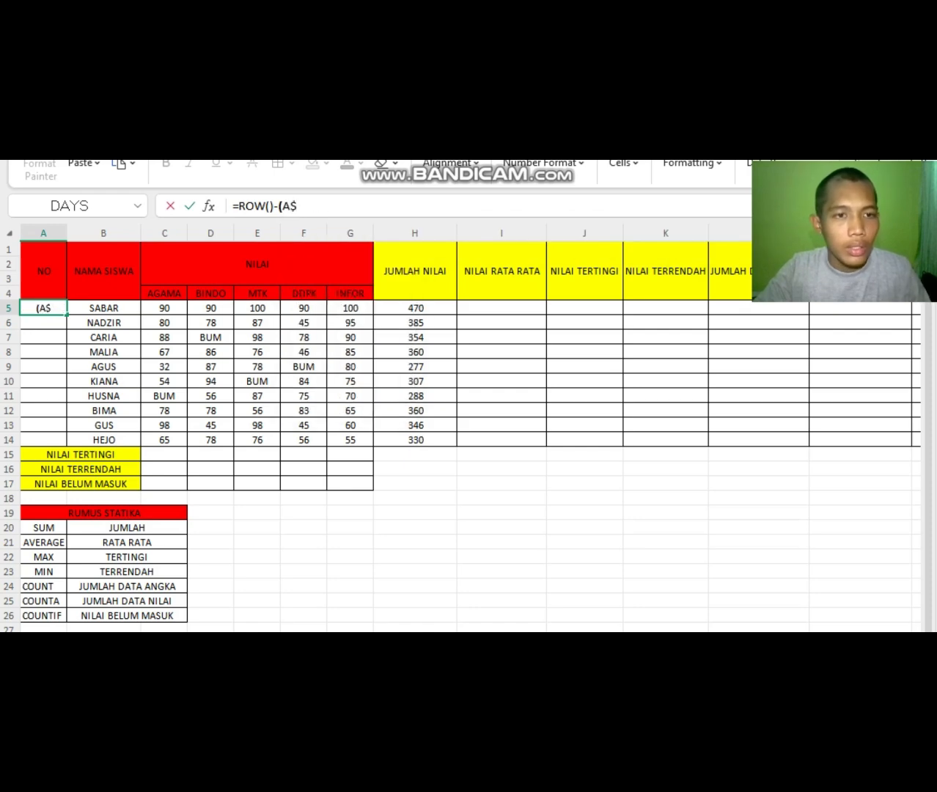
key("BackSpace")
key("BackSpace")
type("a")
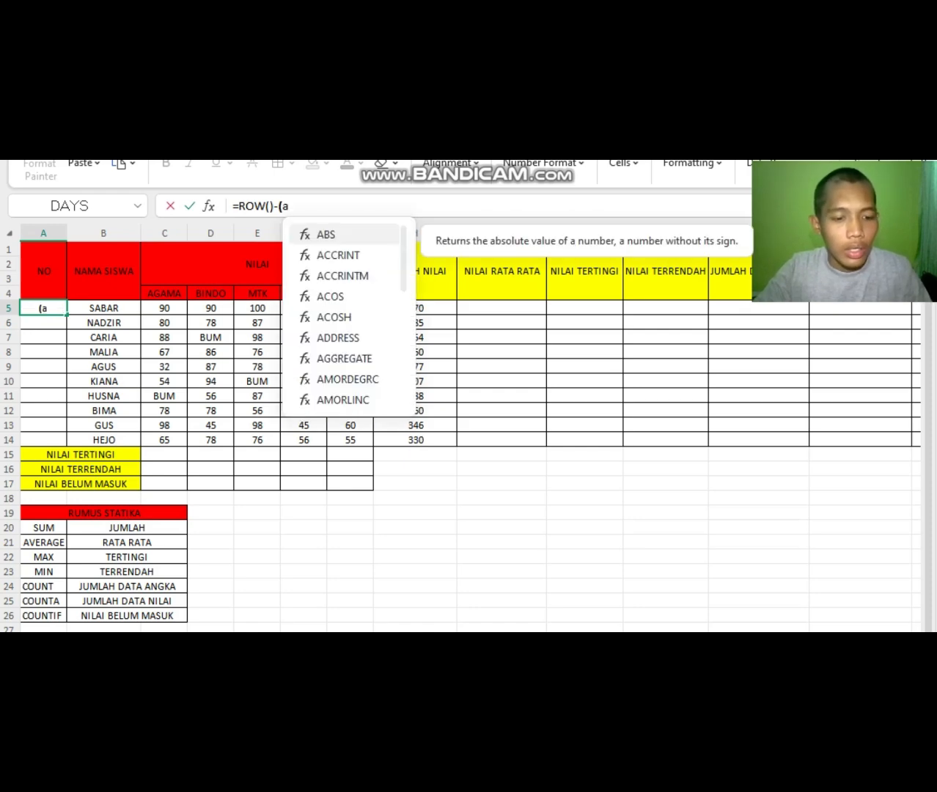
type("4")
key("BackSpace")
key("BackSpace")
type("A")
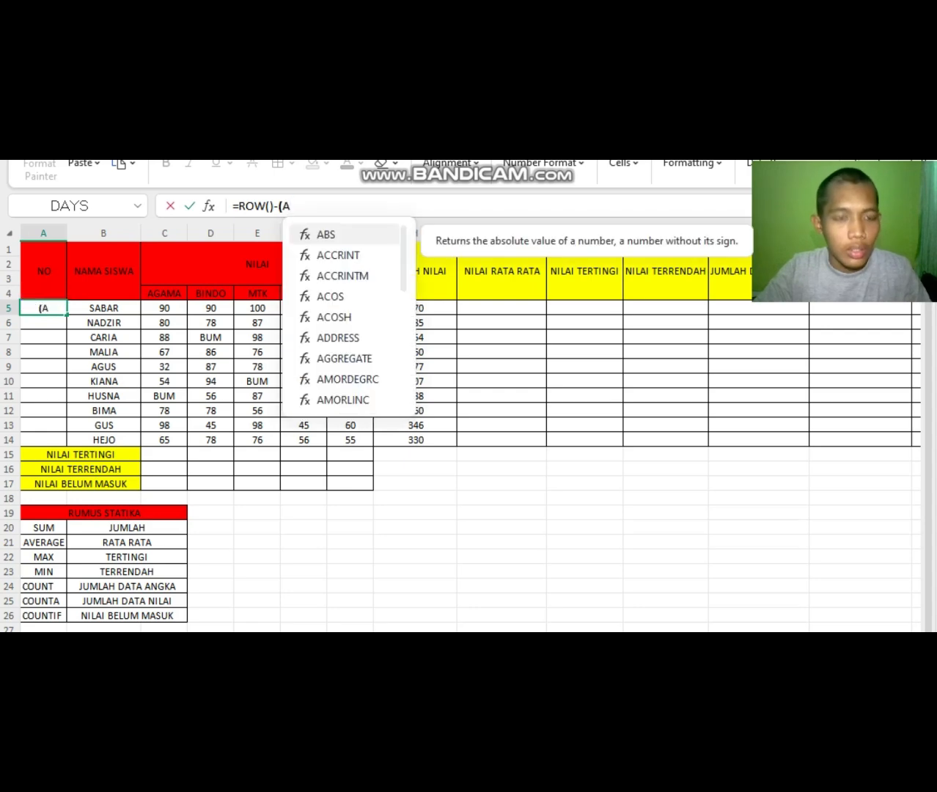
type("5")
key("BackSpace")
type("4")
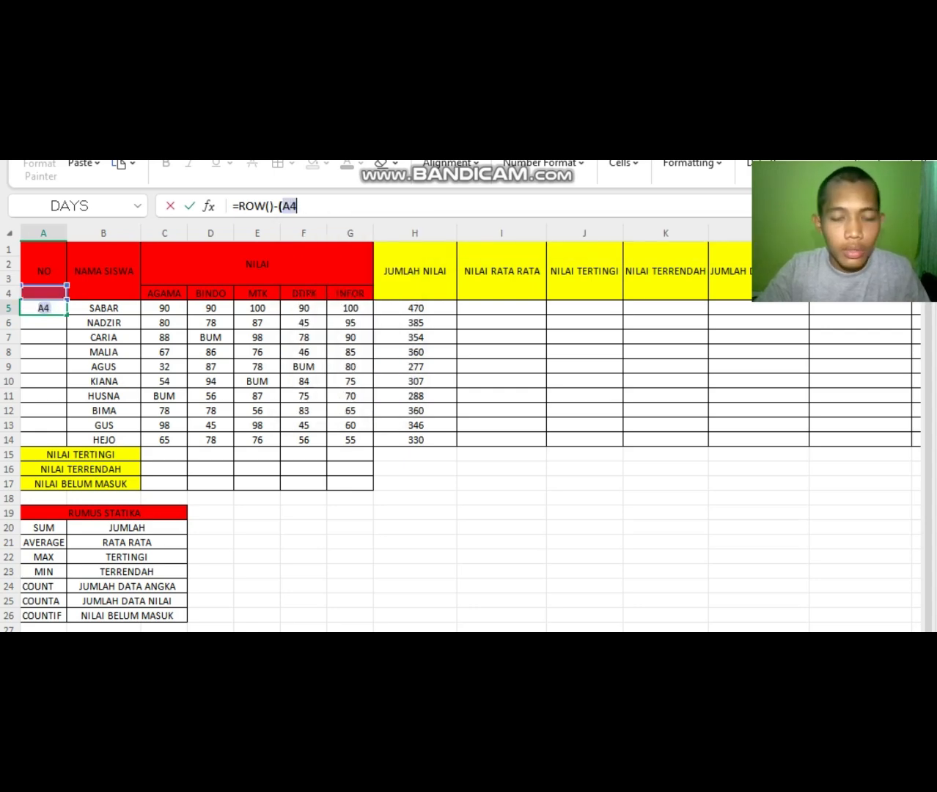
type(")")
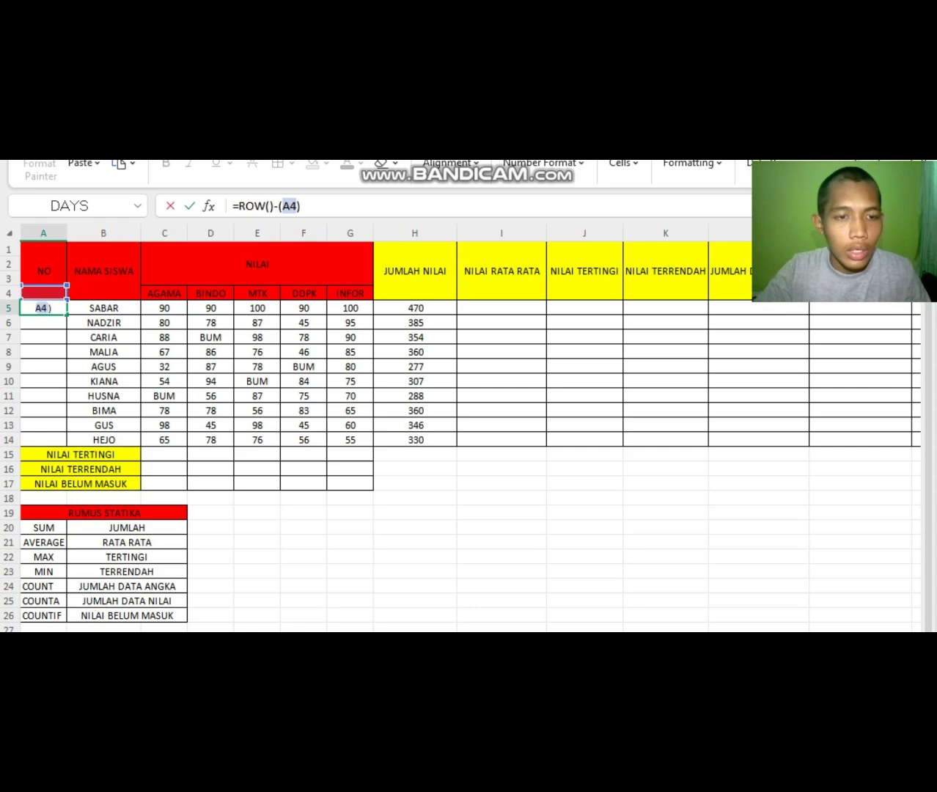
key("BackSpace")
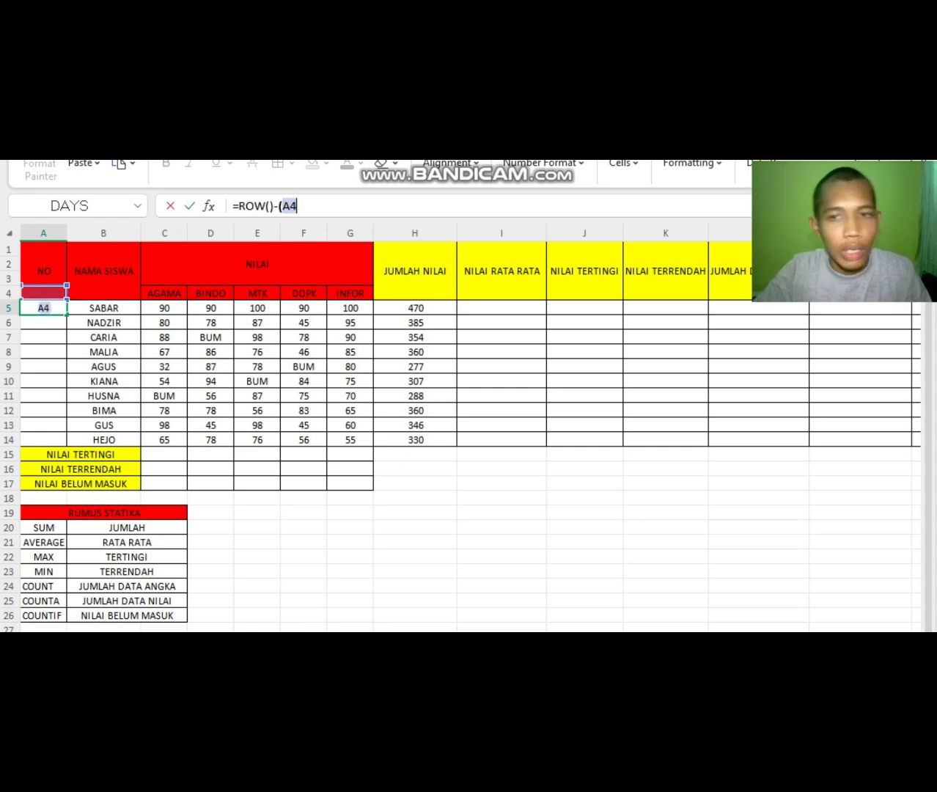
key("F4")
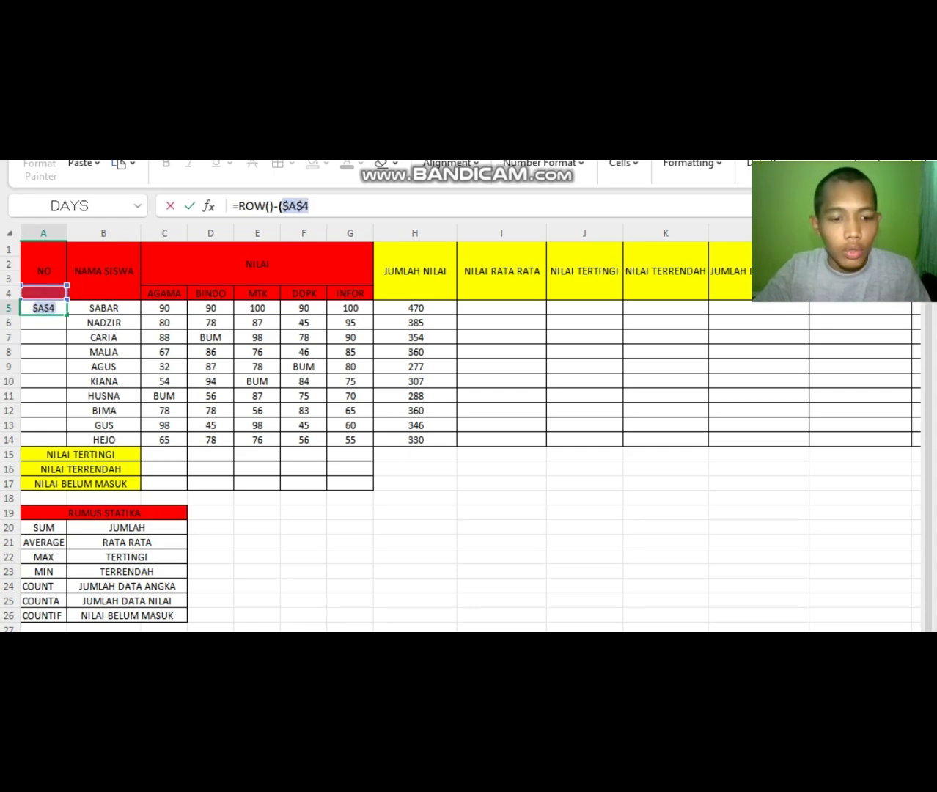
type(")")
key("Return")
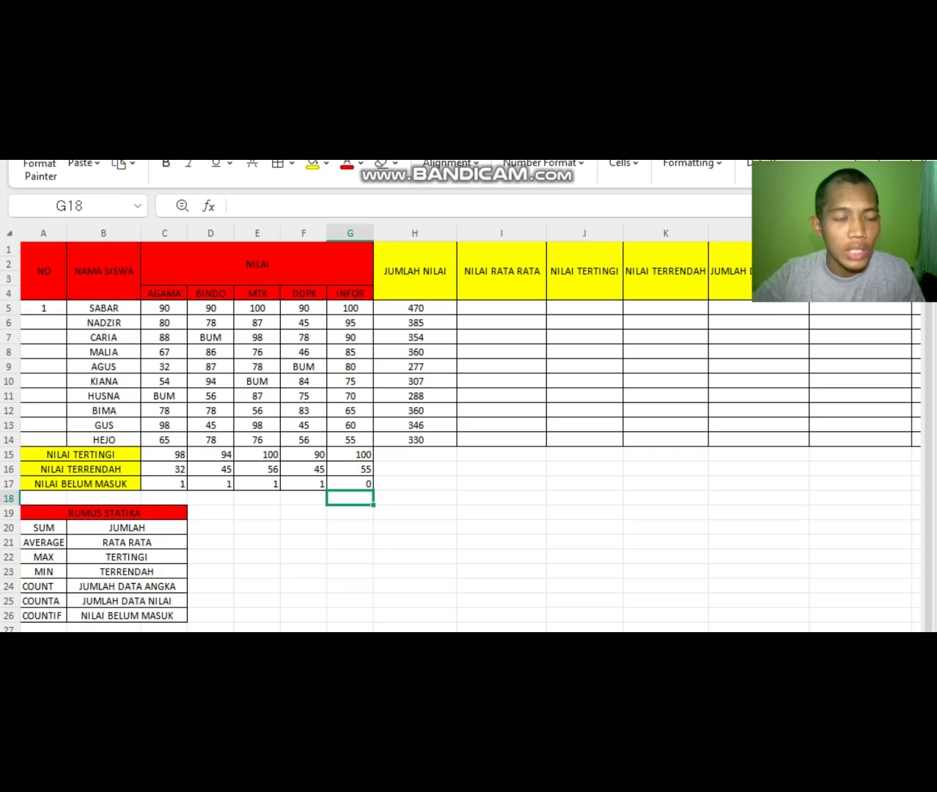
Fill the numbering formula from A5 down to A14 so every student row is numbered in the NO column
left_click(44, 308)
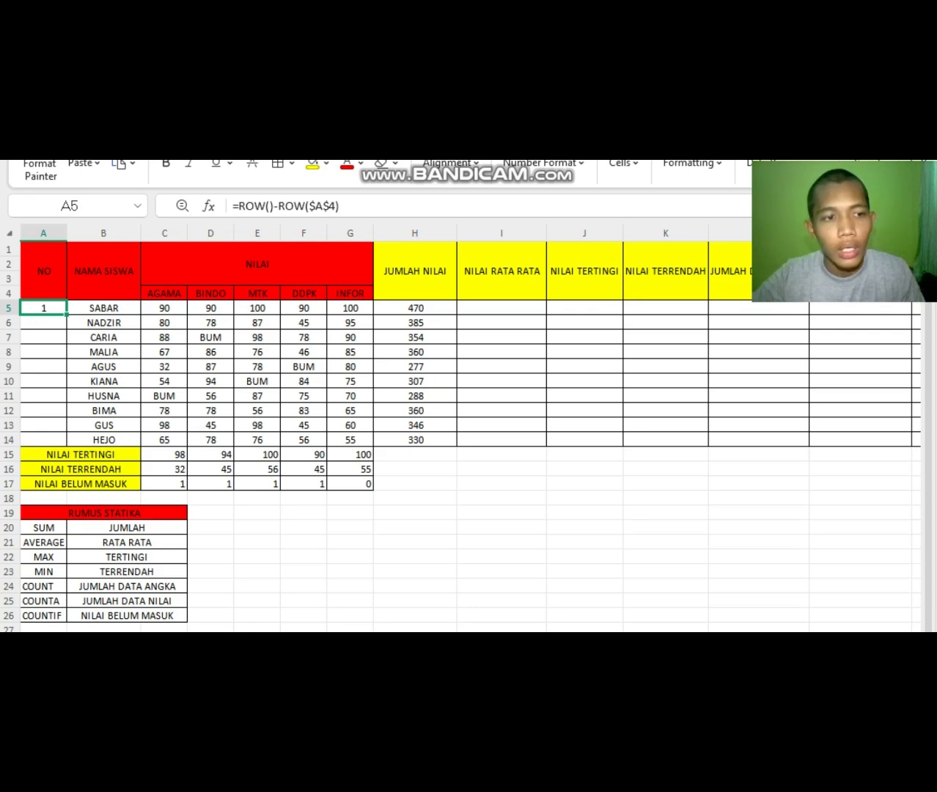
key("ctrl+c")
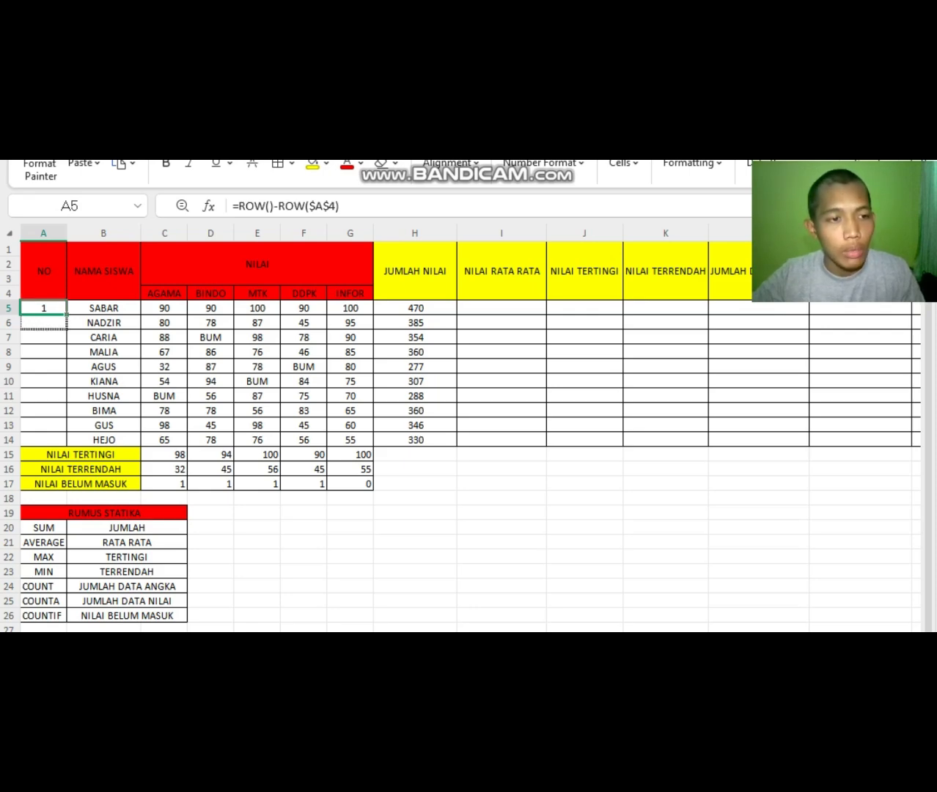
left_click_drag(66, 329, 66, 443)
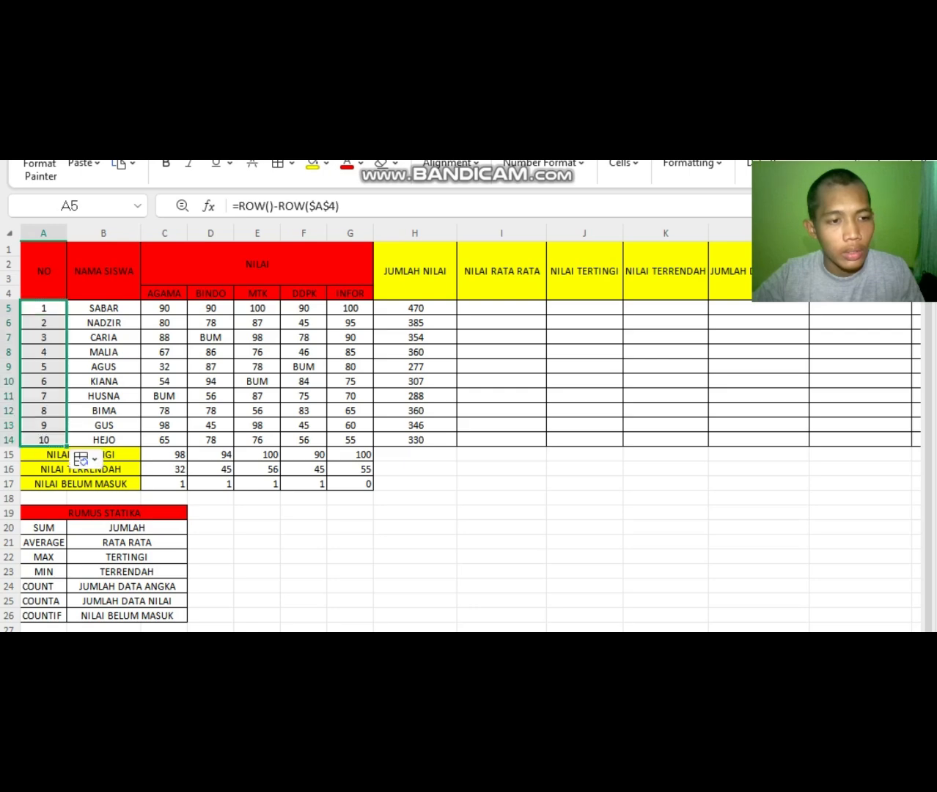
left_click(211, 527)
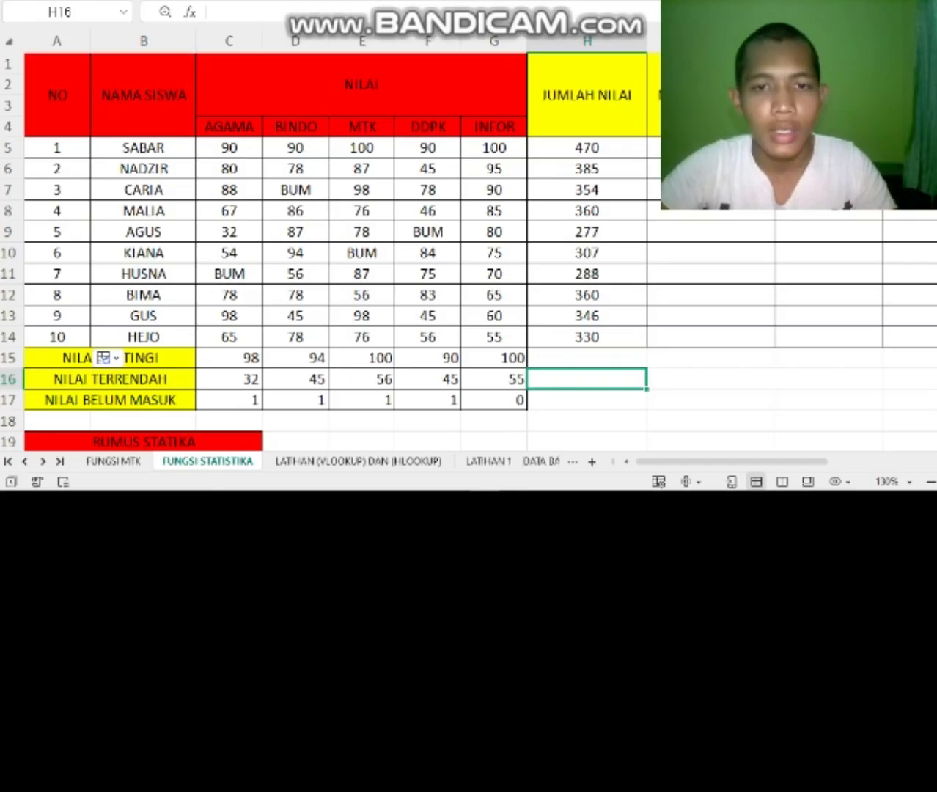
Review the grade table's remaining yellow columns and the RUMUS STATIKA list of statistical functions below it
scroll(469, 242, "right", 3)
scroll(330, 242, "left", 3)
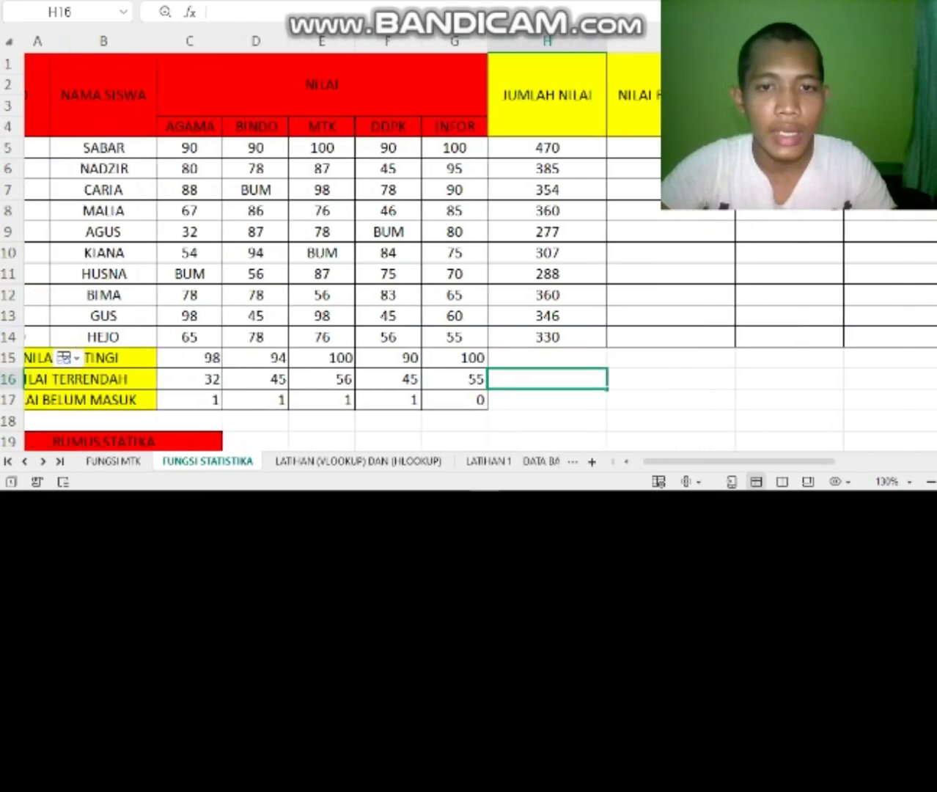
scroll(329, 242, "right", 3)
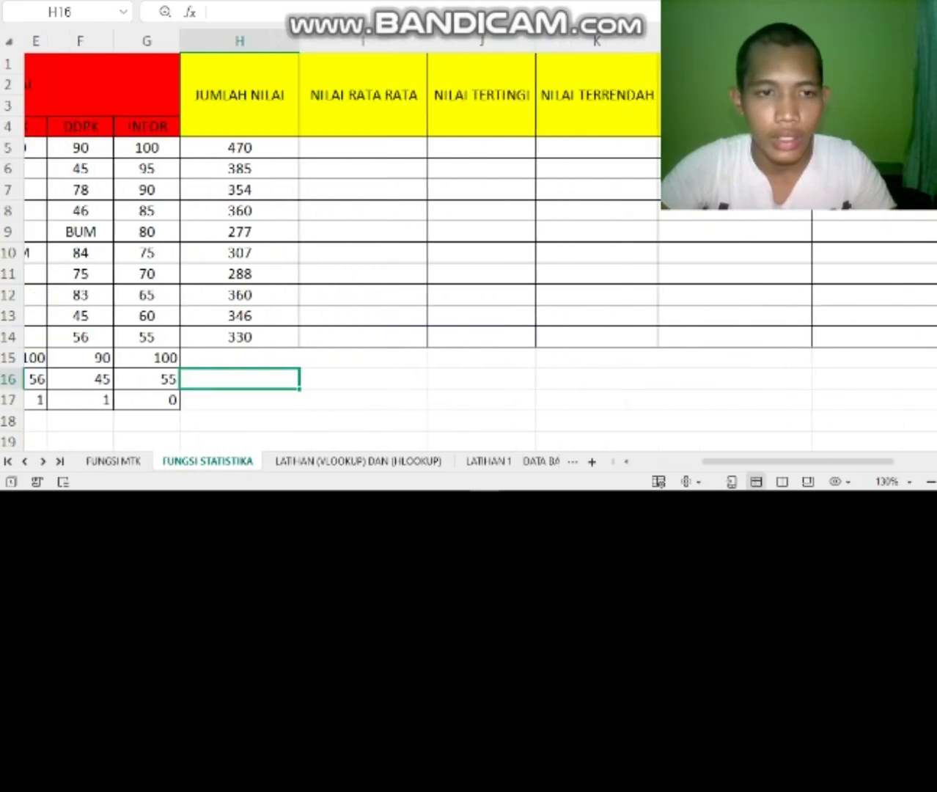
scroll(329, 242, "left", 1)
scroll(342, 249, "left", 3)
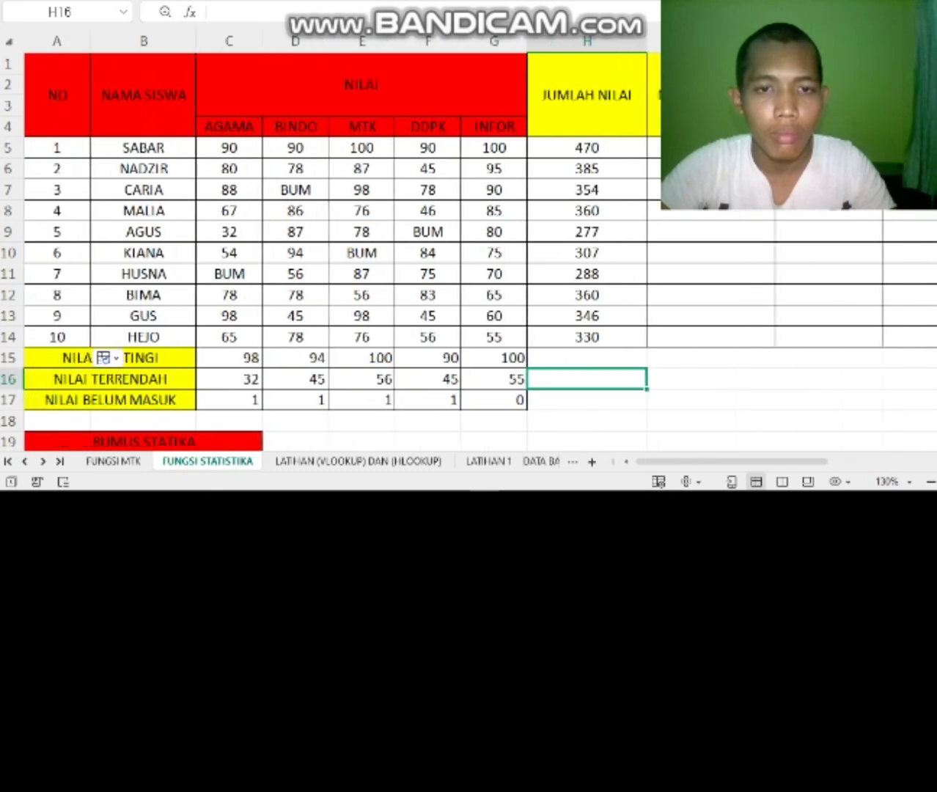
scroll(342, 249, "right", 3)
scroll(341, 250, "left", 1)
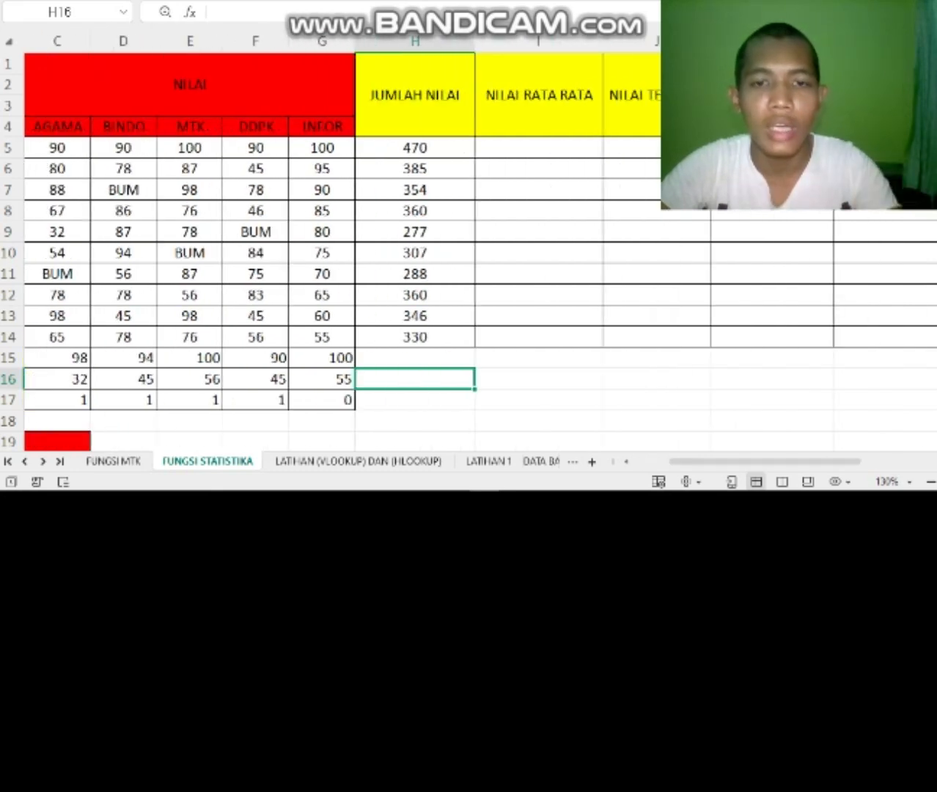
scroll(342, 250, "down", 5)
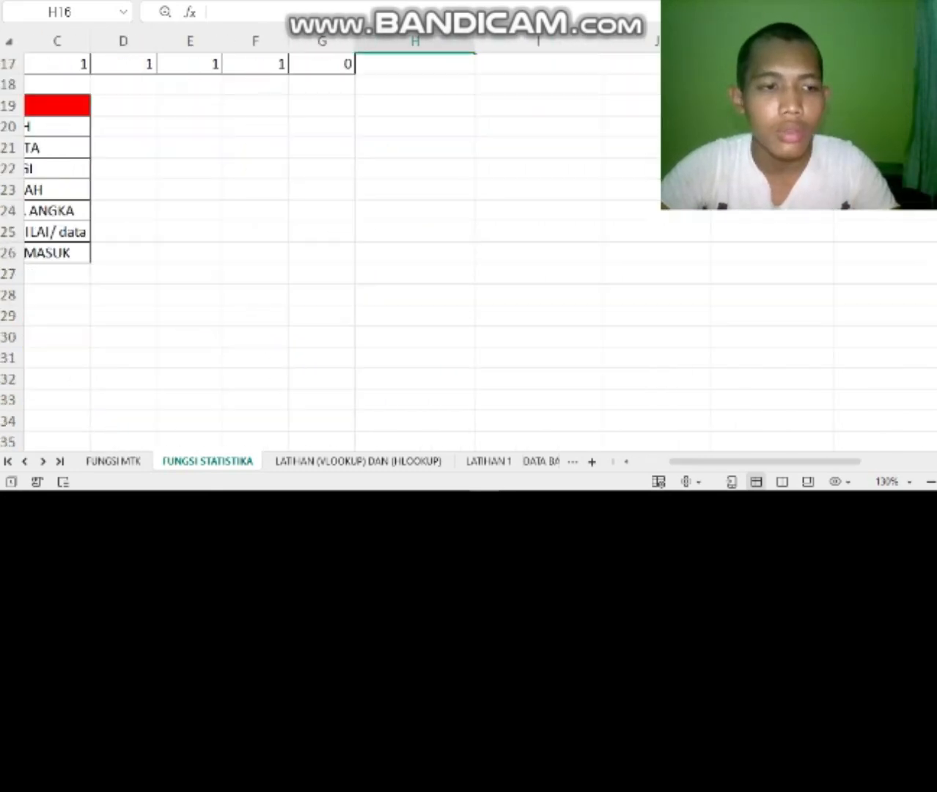
scroll(341, 249, "up", 5)
scroll(342, 249, "down", 1)
scroll(342, 249, "left", 2)
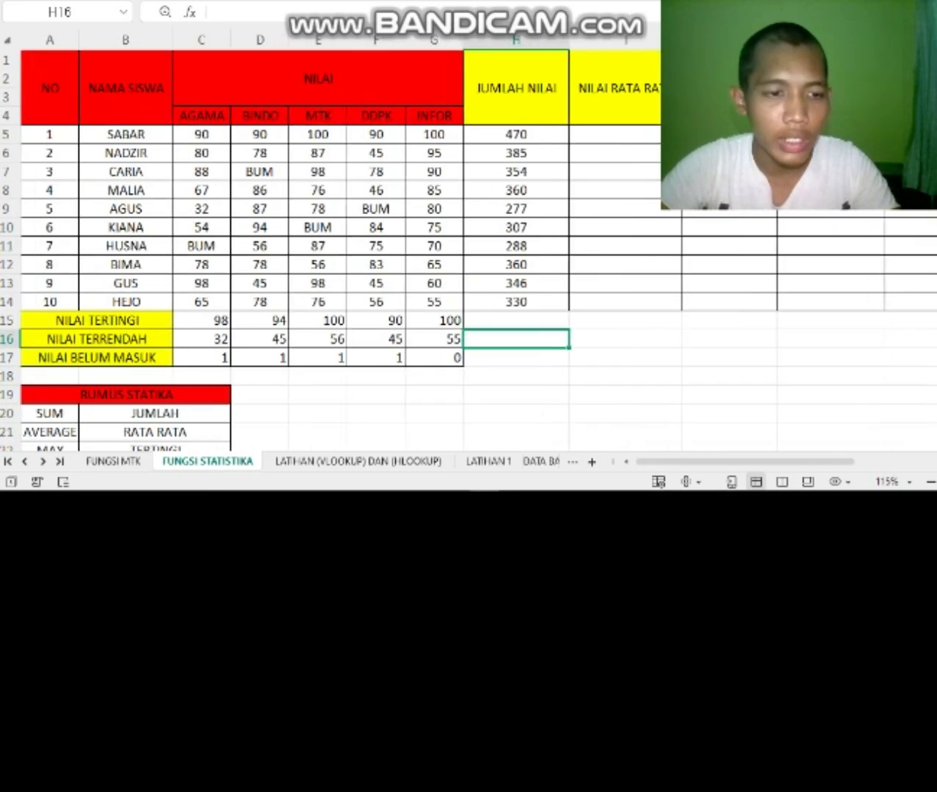
scroll(342, 249, "down", 4)
scroll(342, 249, "down", 1)
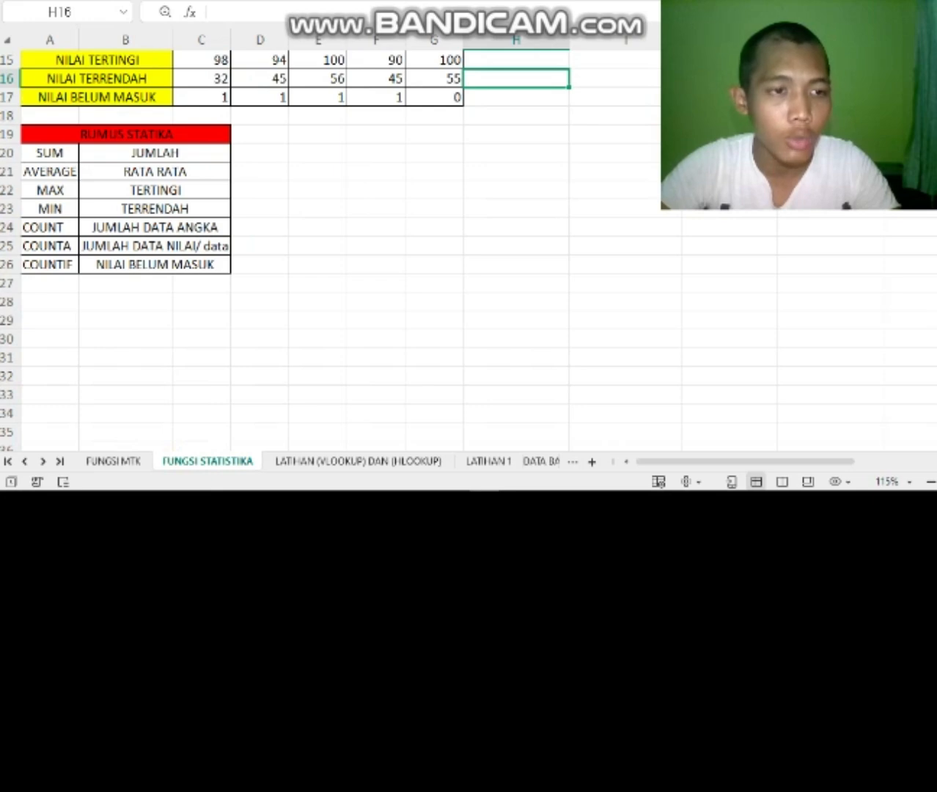
scroll(342, 249, "up", 5)
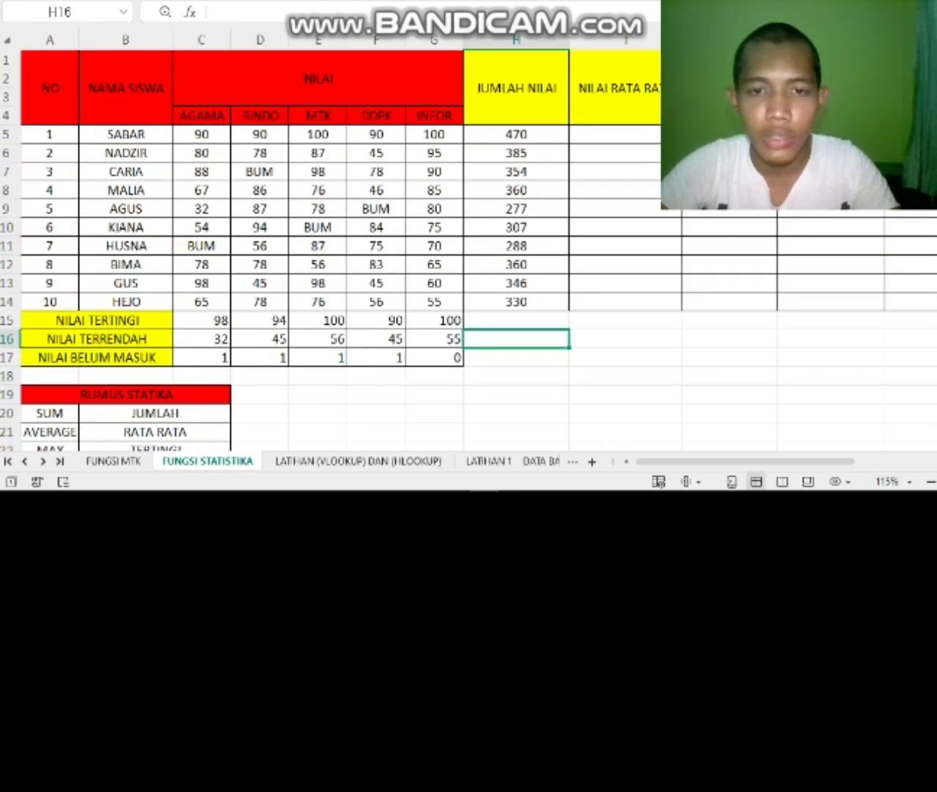
Enter the formula =AVERAGE(C5:G5) in I5 to average the first student's scores under NILAI RATA RATA
left_click(614, 135)
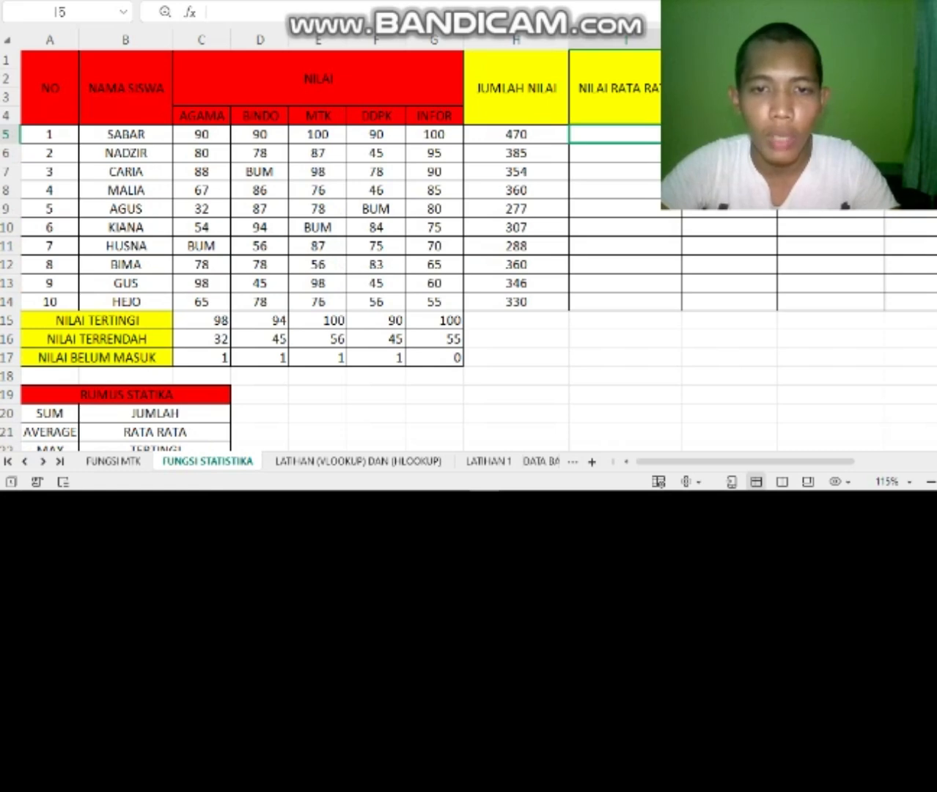
left_click(213, 11)
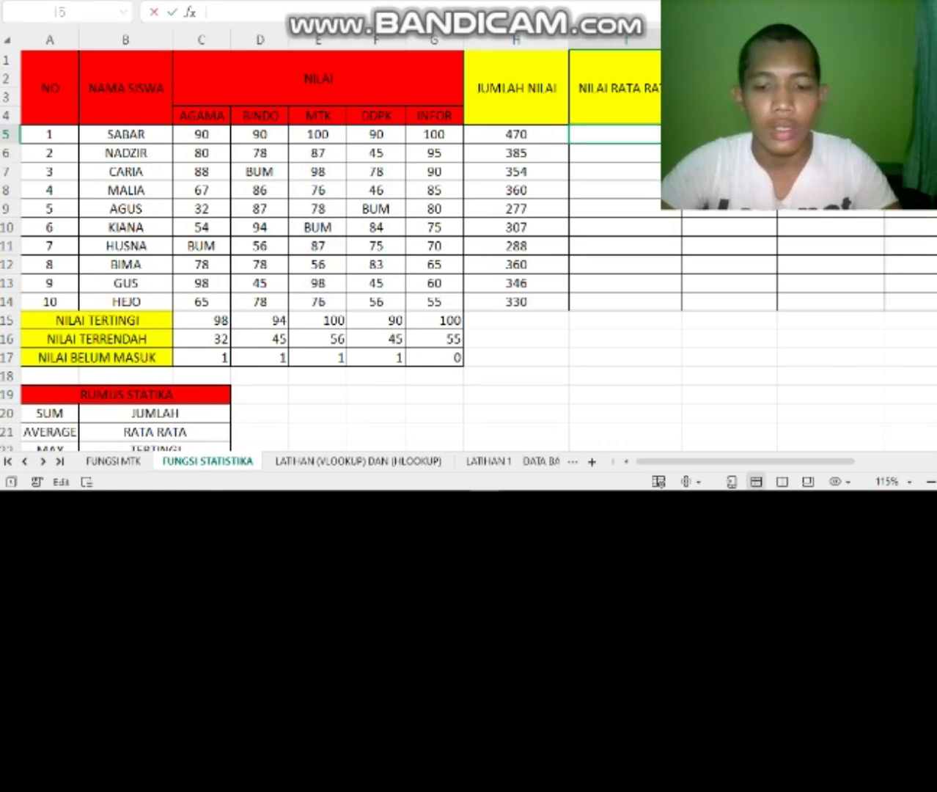
type("=")
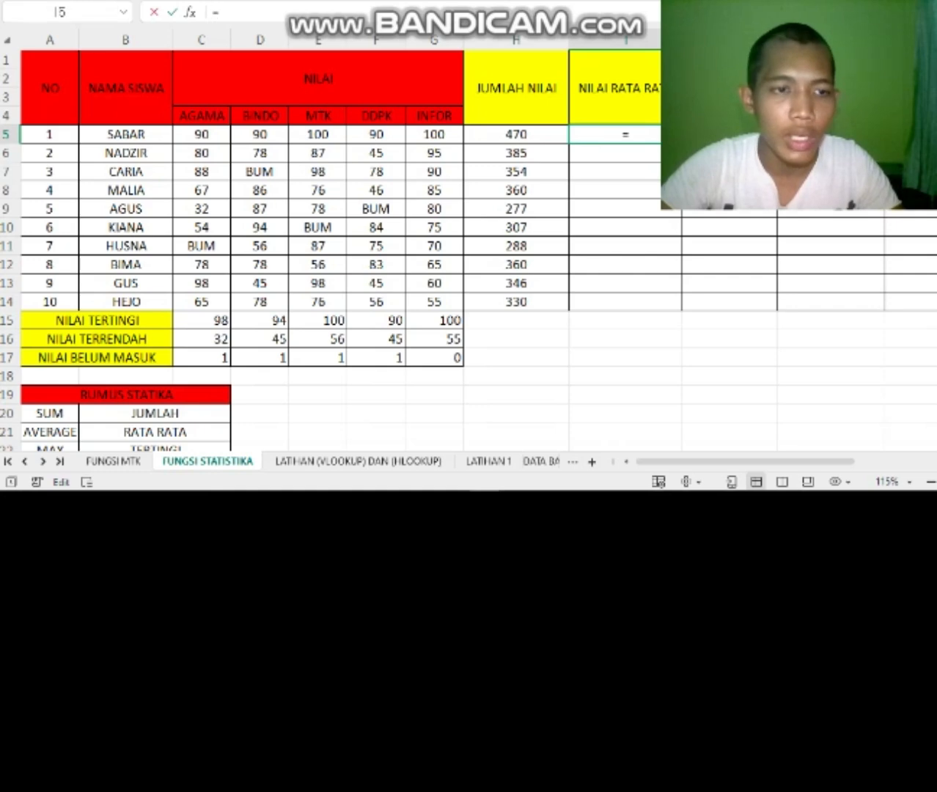
type("av")
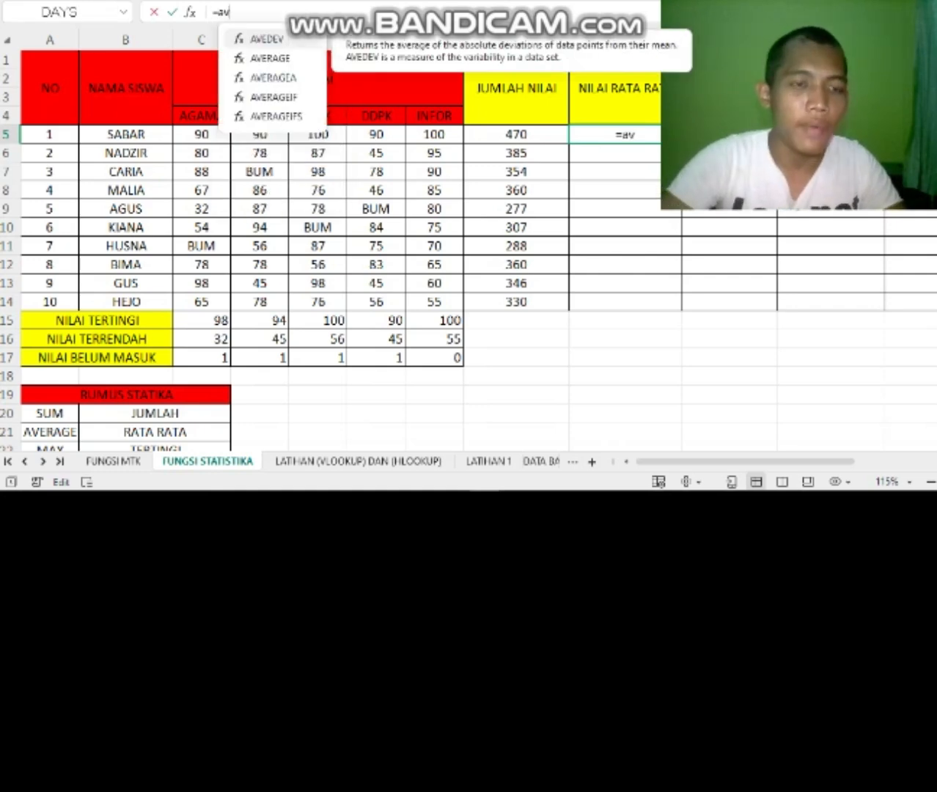
type("er")
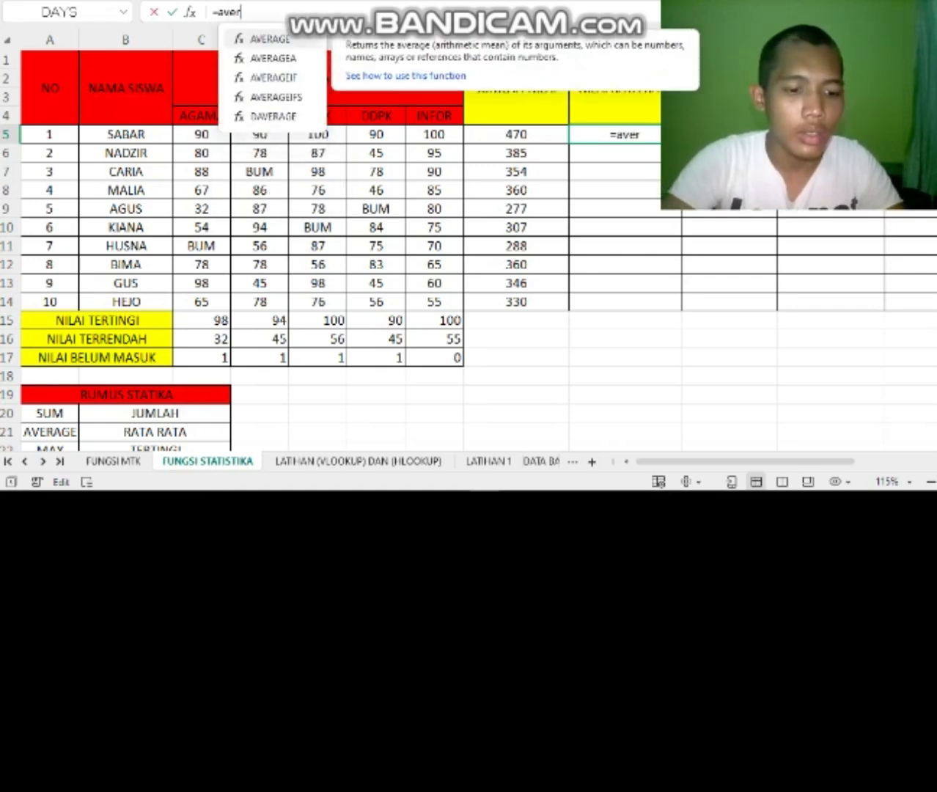
type("age(")
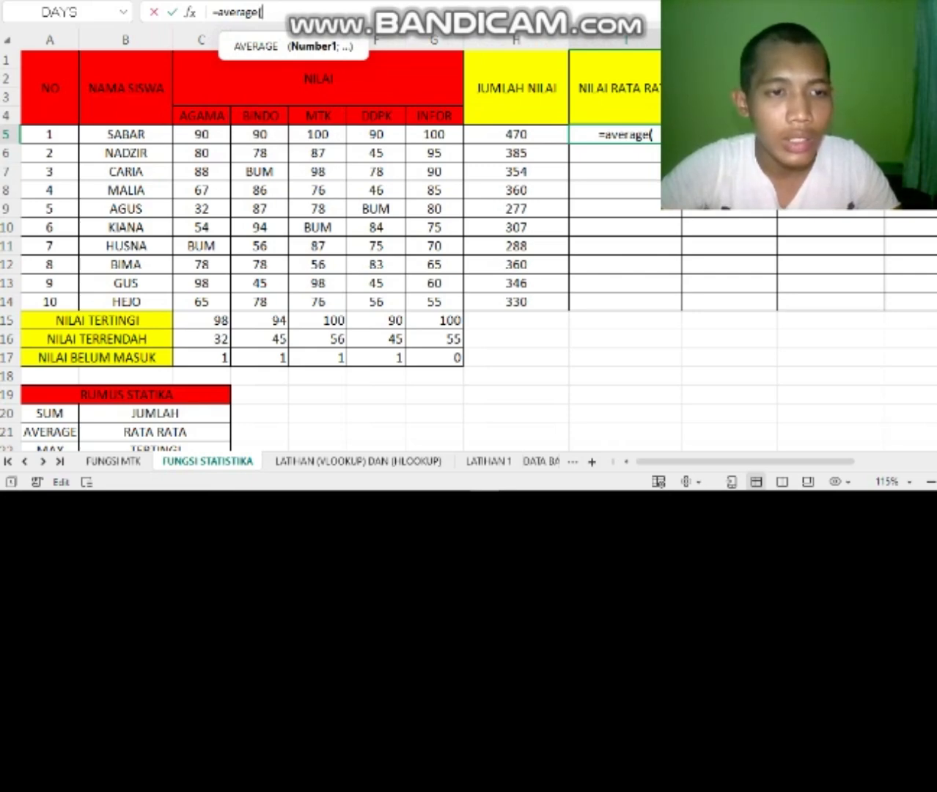
left_click_drag(202, 134, 440, 135)
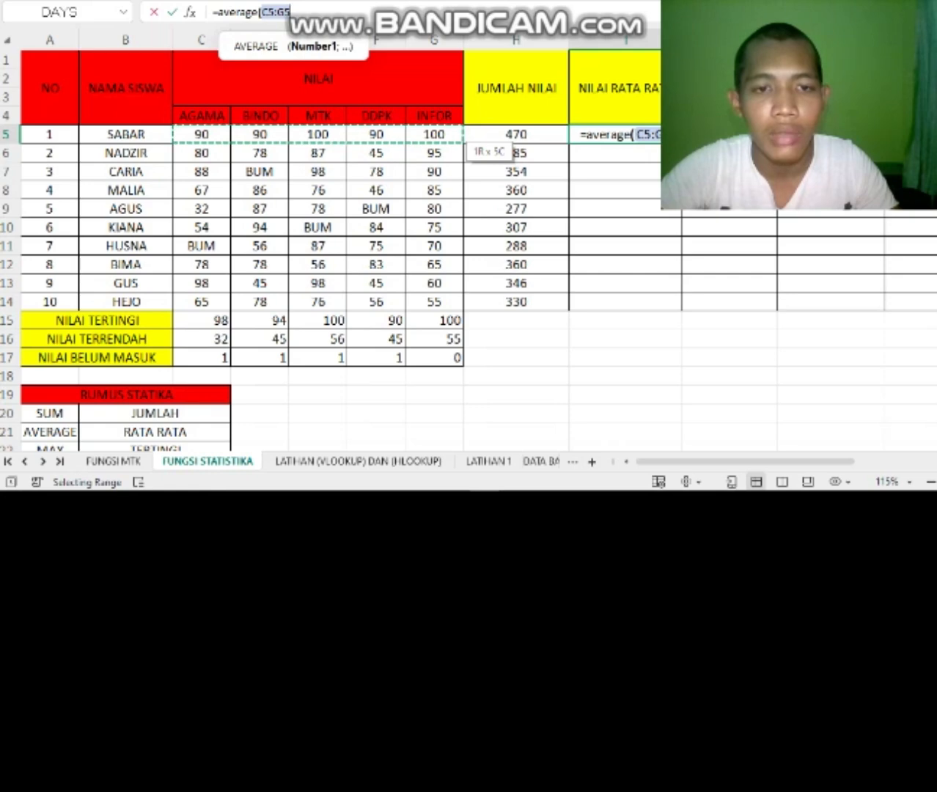
left_click_drag(440, 135, 440, 136)
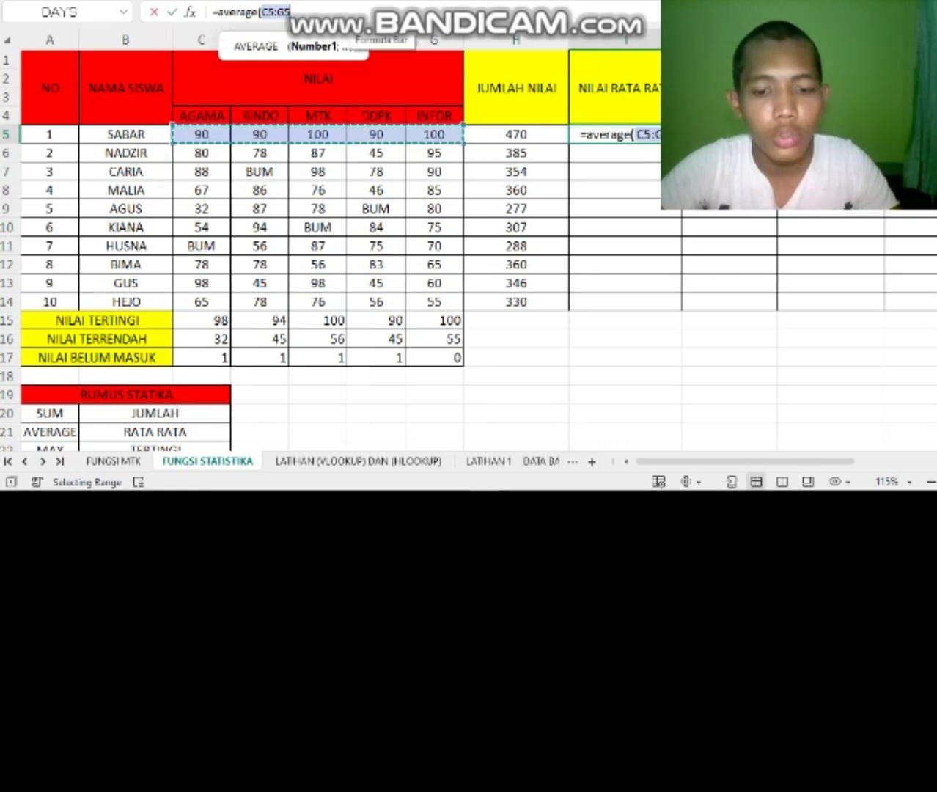
type(")")
key("Return")
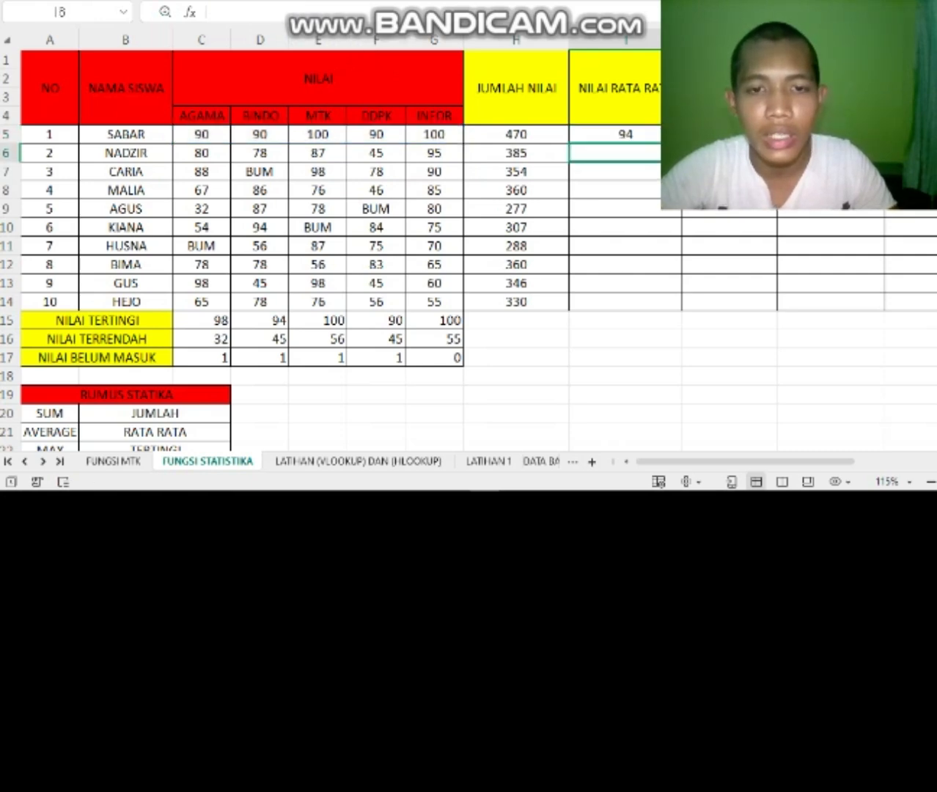
Fill the AVERAGE formula from I5 down to I14 so every student has a NILAI RATA RATA value
scroll(330, 249, "right", 5)
scroll(330, 250, "left", 5)
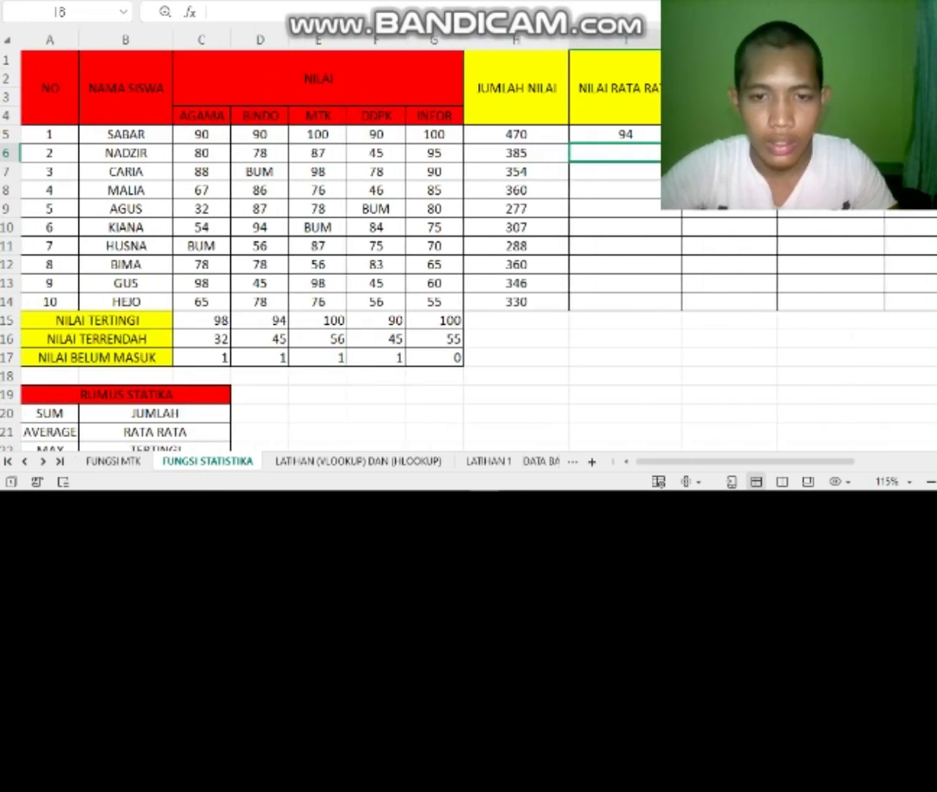
scroll(329, 249, "right", 1)
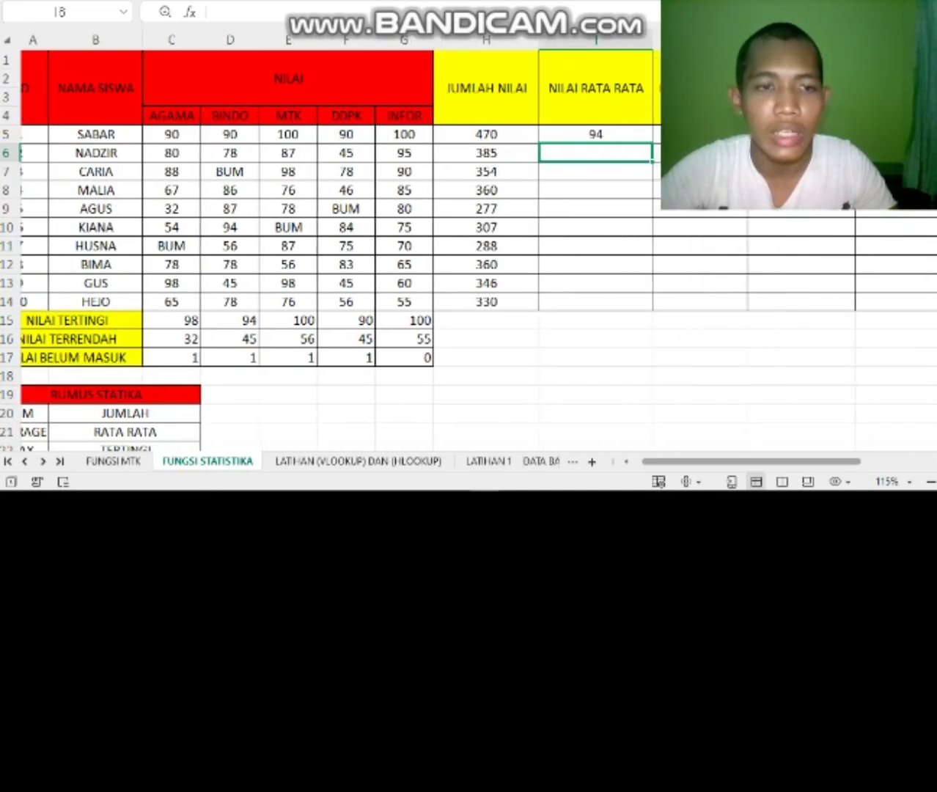
scroll(330, 249, "right", 1)
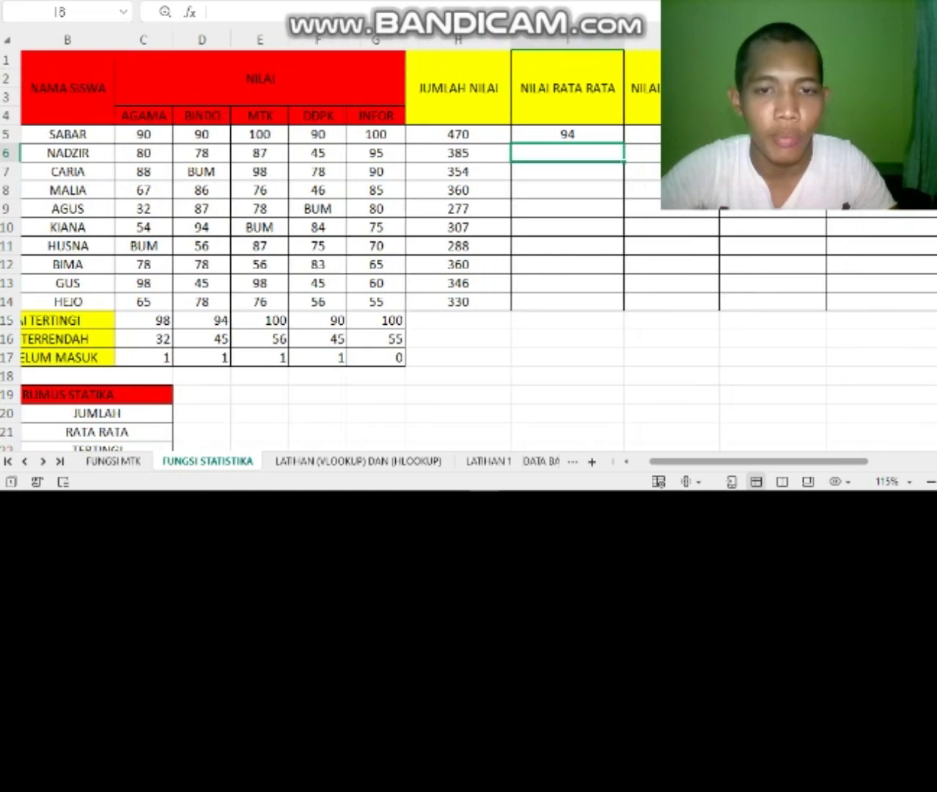
left_click(568, 134)
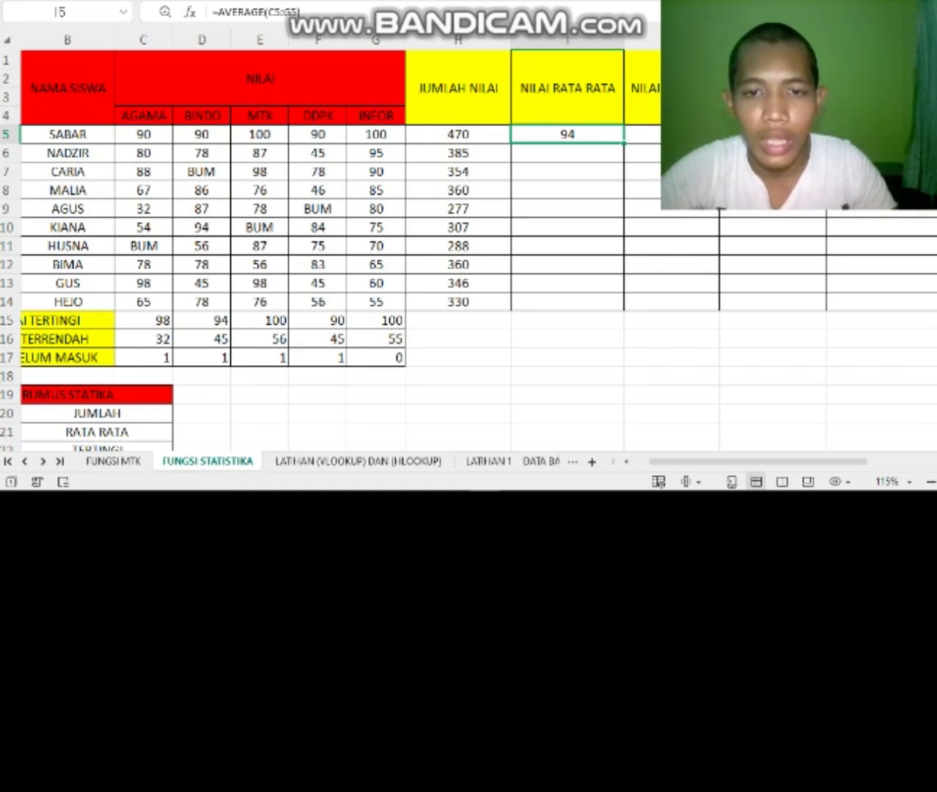
left_click_drag(624, 143, 624, 309)
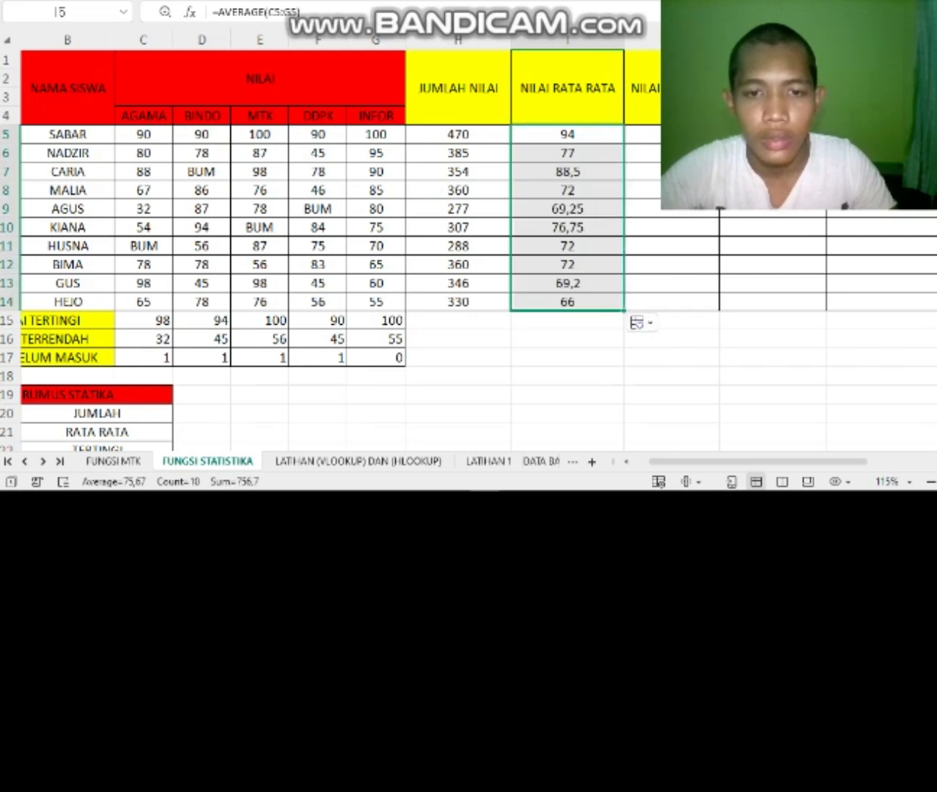
left_click(672, 338)
scroll(469, 220, "left", 1)
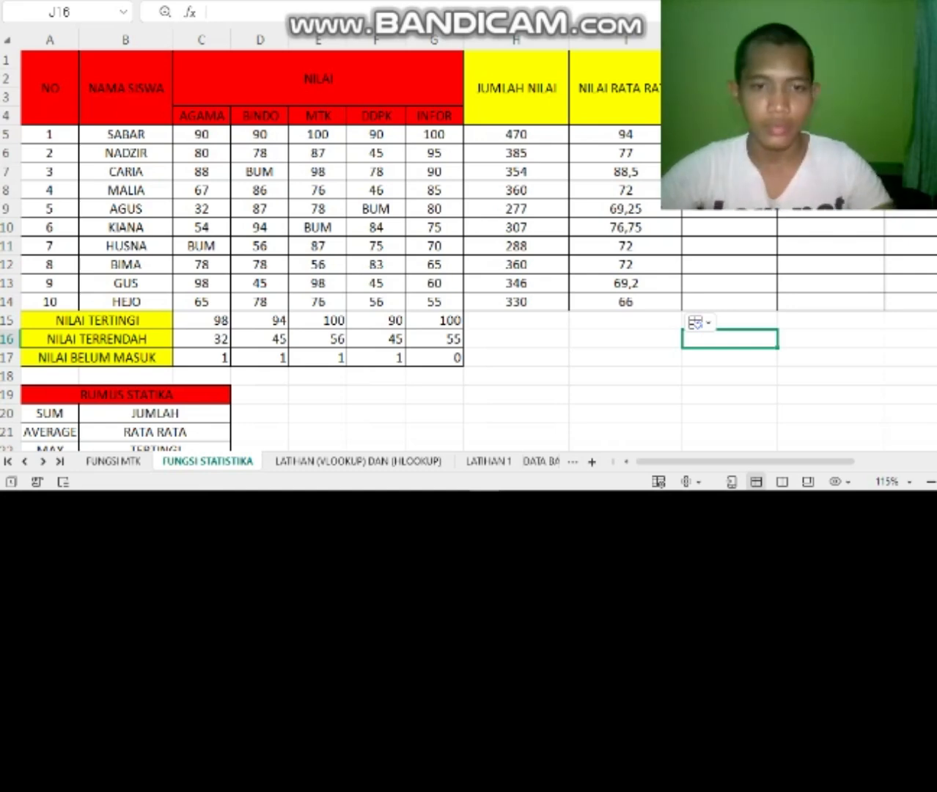
Select J5 under NILAI TERTINGI and review the score columns and the RUMUS STATIKA list for the matching function
scroll(293, 249, "right", 3)
scroll(293, 249, "left", 3)
scroll(293, 249, "right", 3)
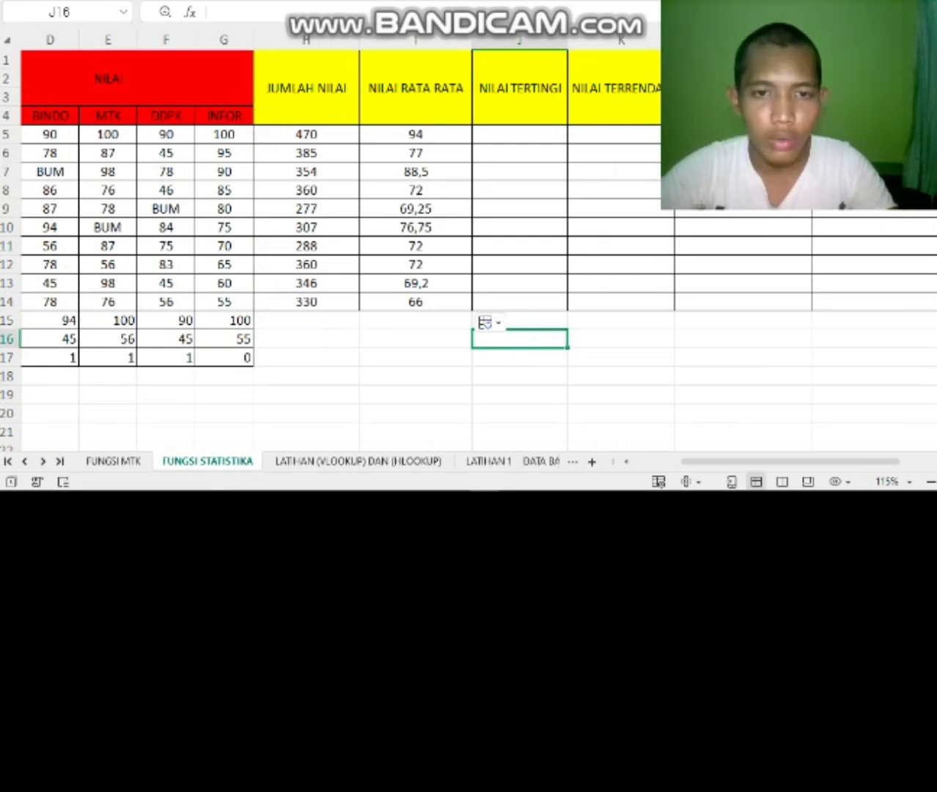
left_click(519, 134)
scroll(337, 249, "left", 3)
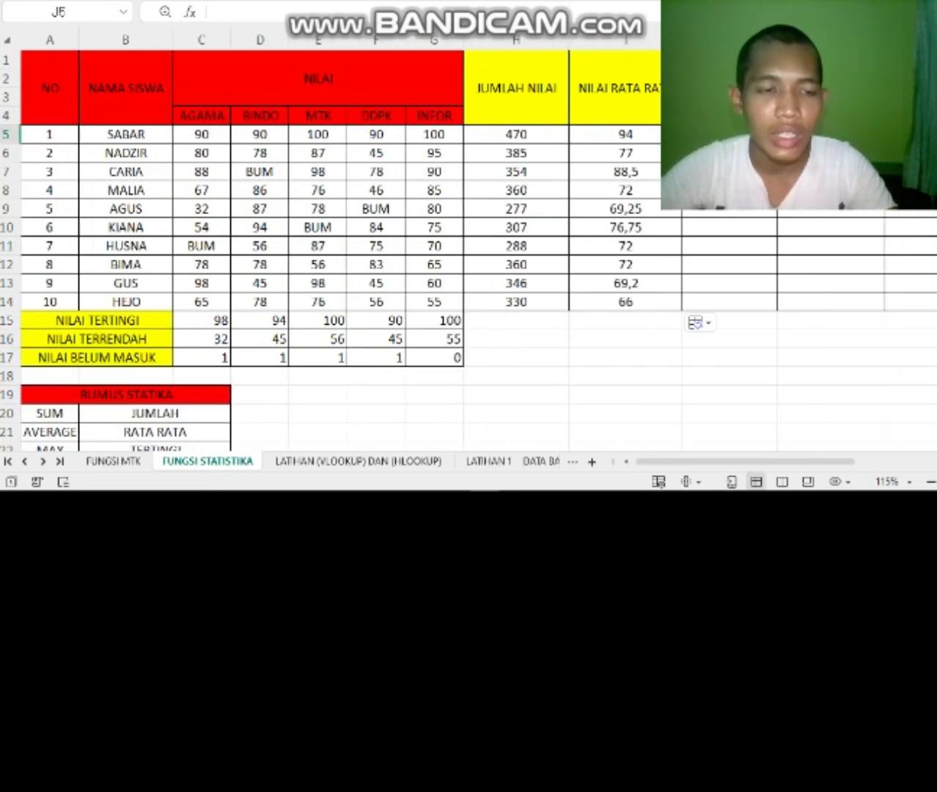
scroll(293, 249, "right", 3)
scroll(293, 249, "left", 3)
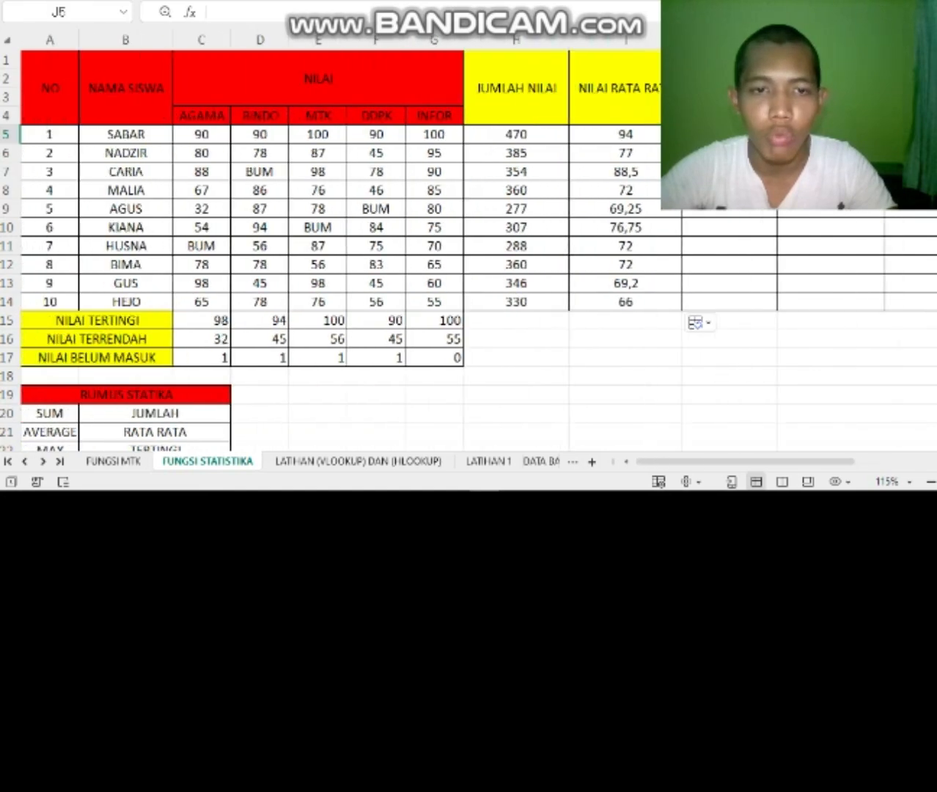
scroll(337, 249, "down", 5)
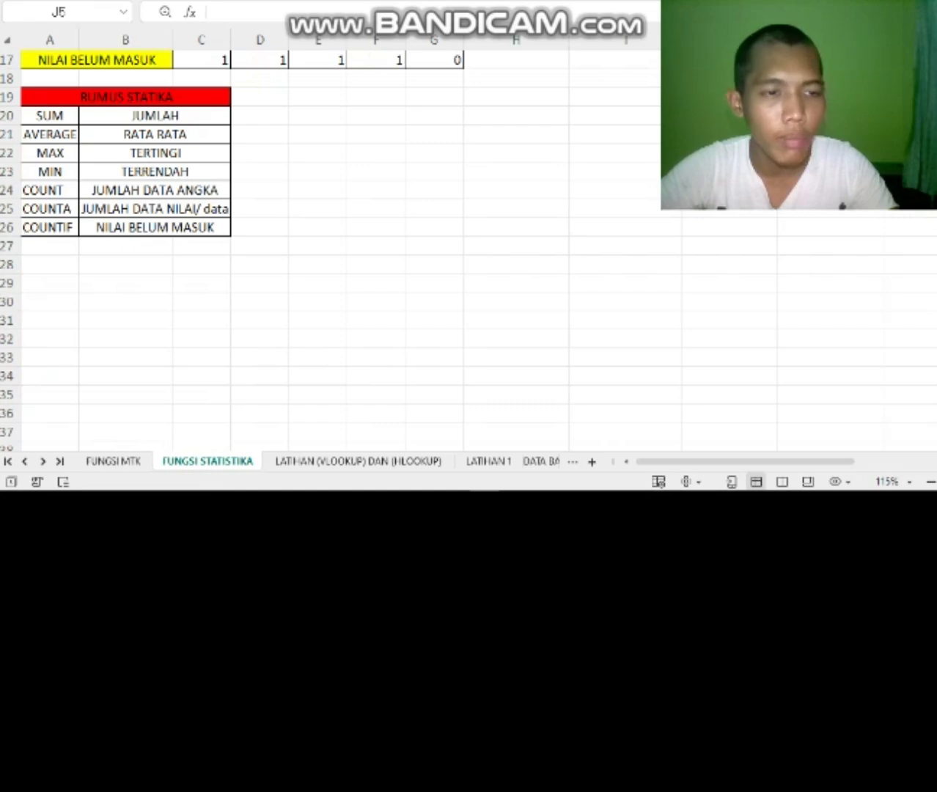
scroll(338, 249, "up", 5)
scroll(337, 249, "right", 3)
scroll(337, 250, "down", 1)
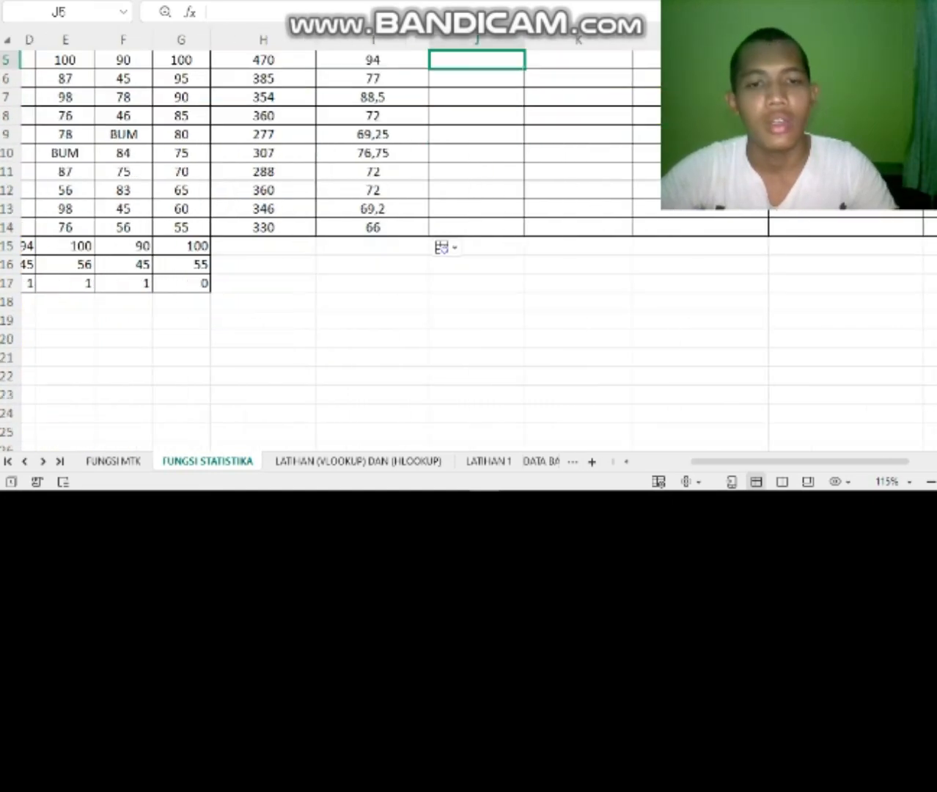
scroll(337, 249, "up", 1)
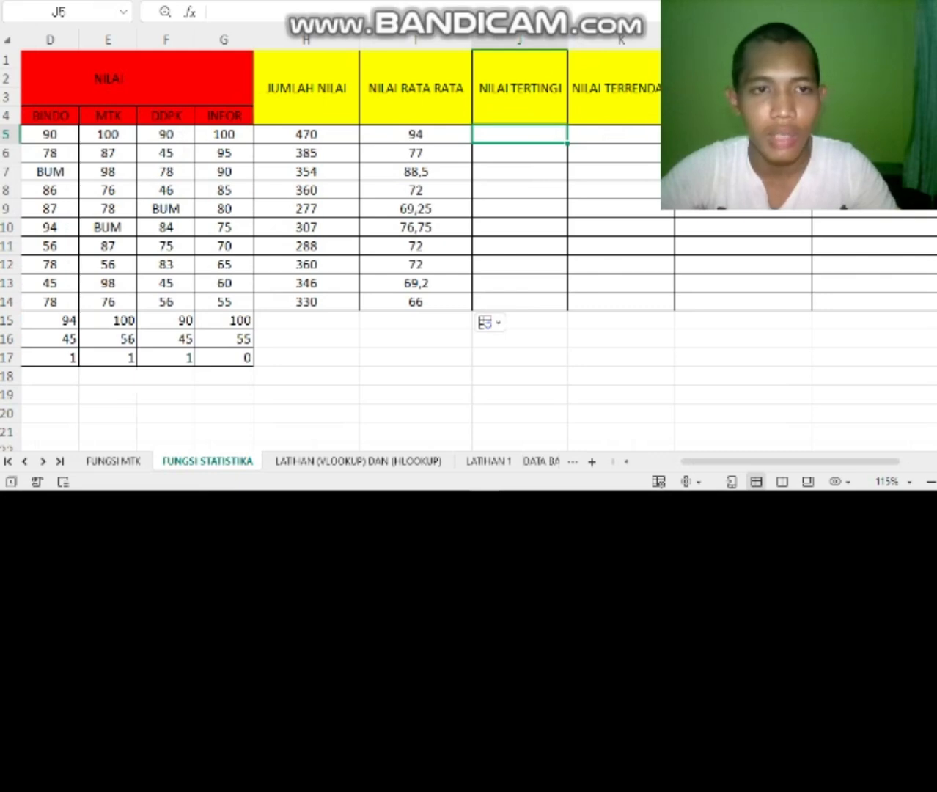
Enter the formula =MAX(C5:G5) in J5 to get the first student's highest score under NILAI TERTINGI
type("=")
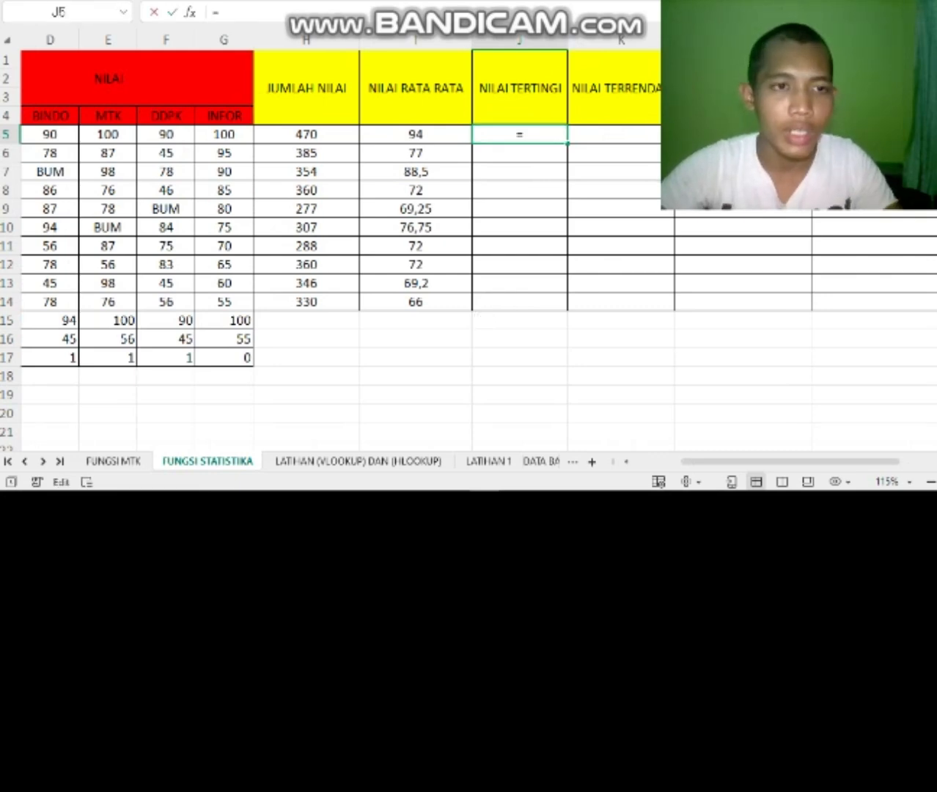
type("MA")
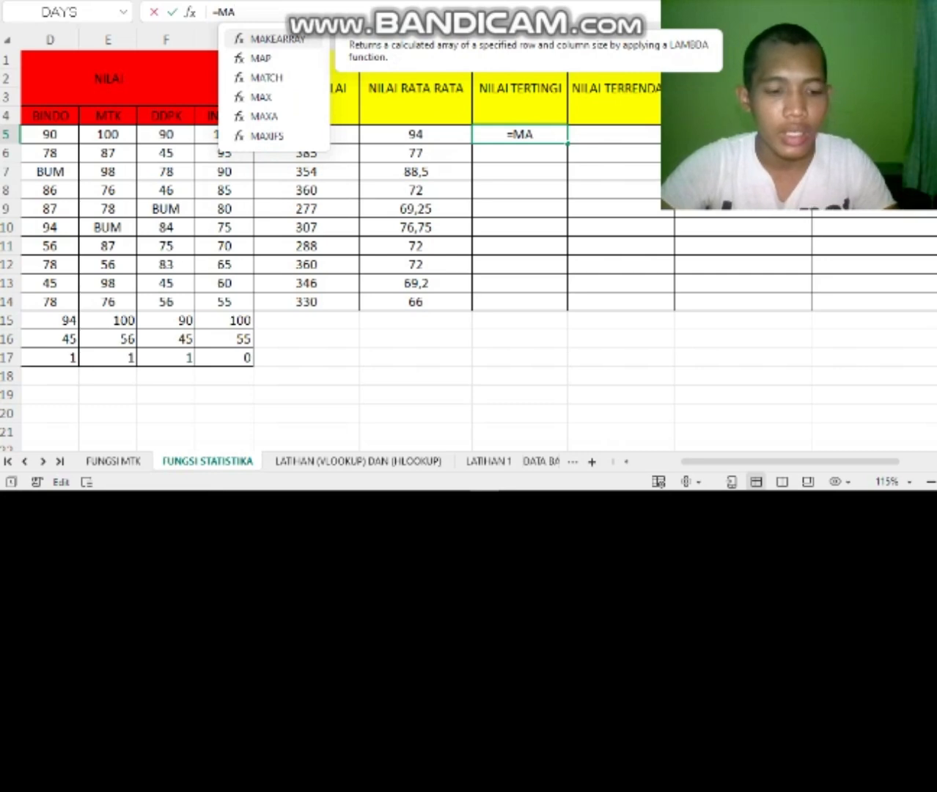
type("X(")
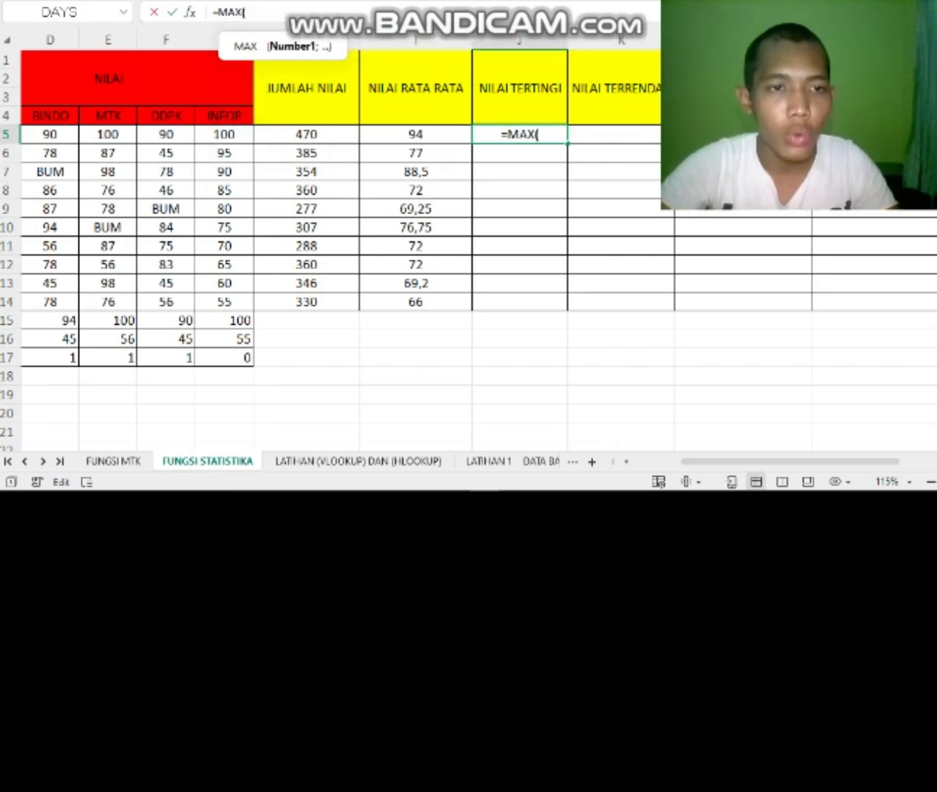
scroll(451, 249, "left", 3)
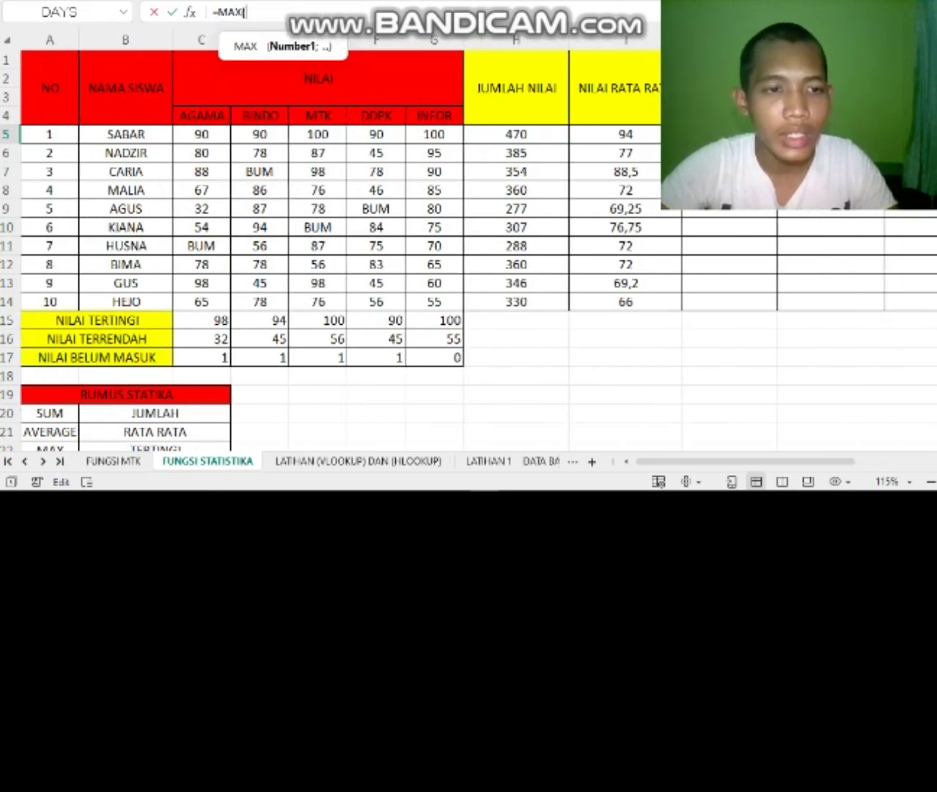
left_click_drag(201, 134, 469, 141)
type(")")
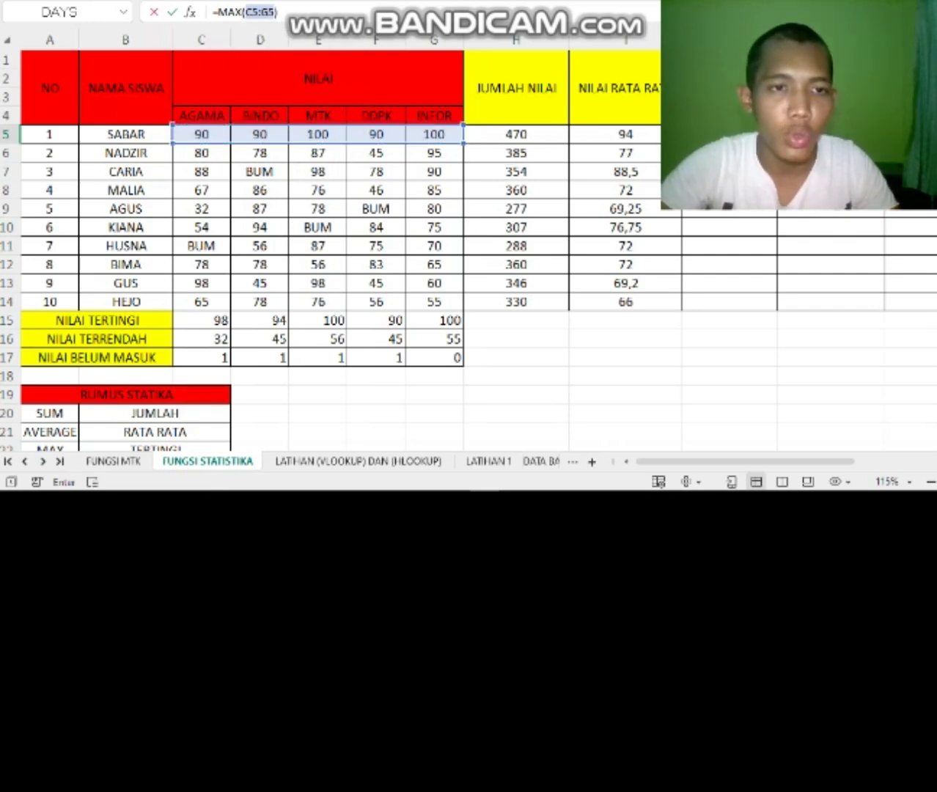
key("Return")
Compare the first student's NILAI TERTINGI result in J5 with the scores in C5:G5
scroll(469, 249, "right", 3)
scroll(469, 250, "down", 1)
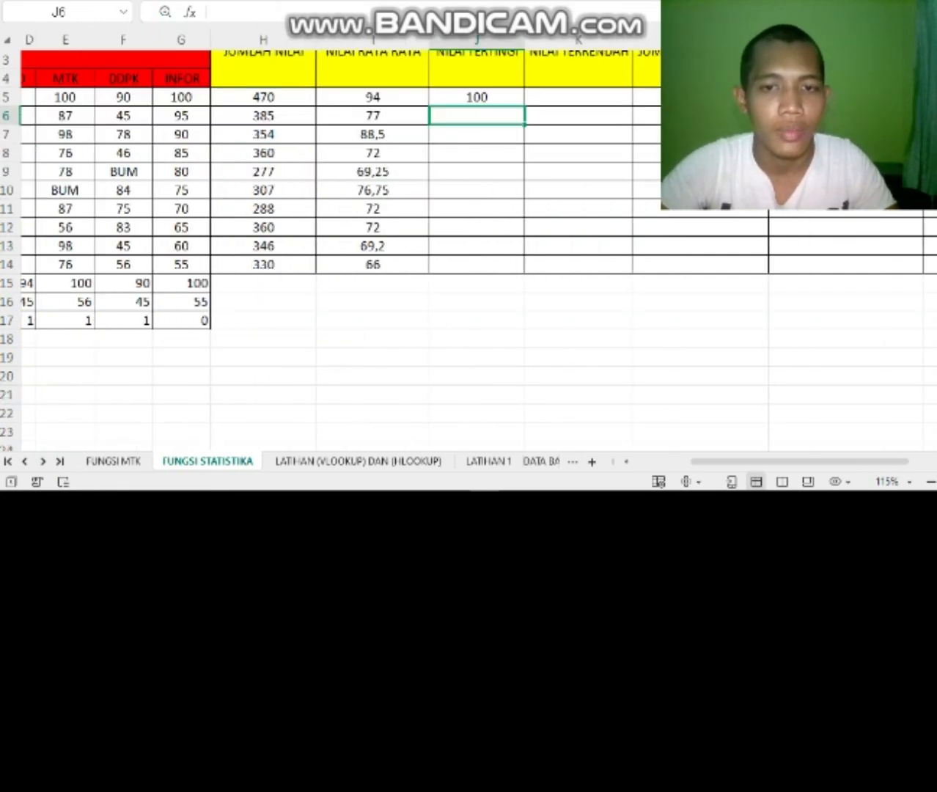
scroll(469, 250, "up", 1)
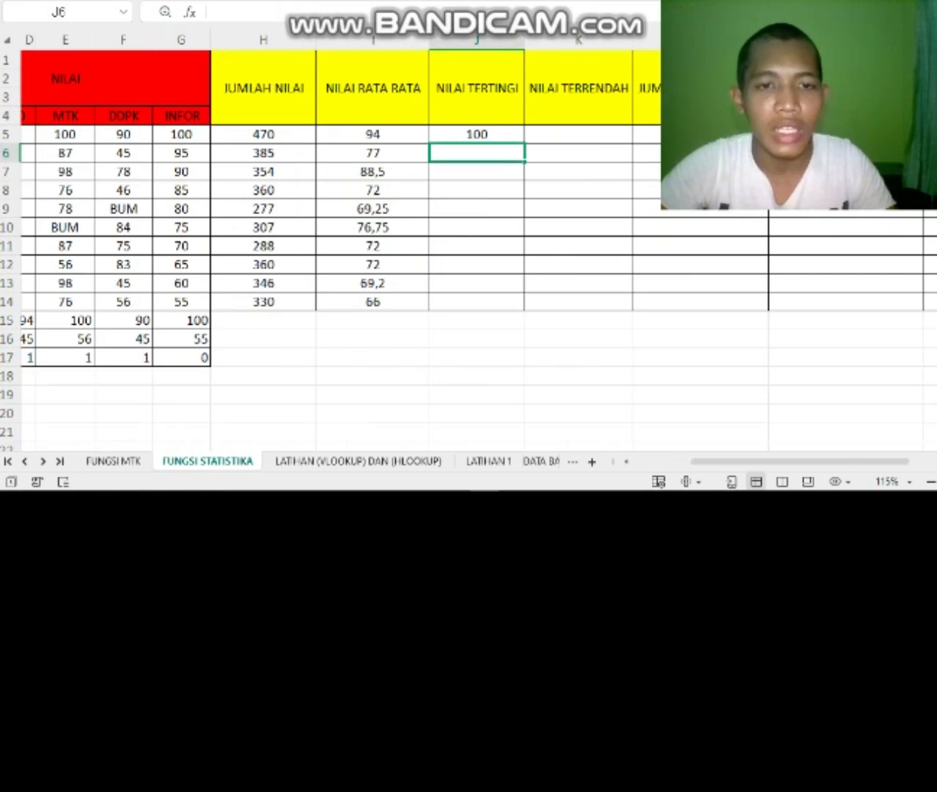
scroll(469, 249, "left", 3)
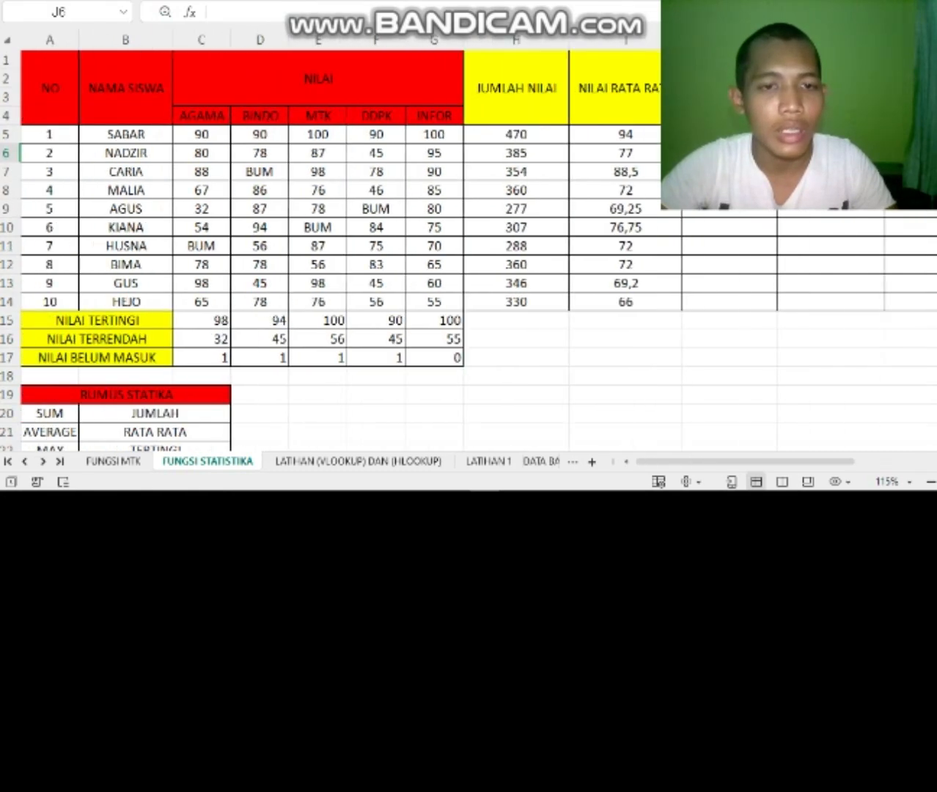
scroll(469, 250, "right", 3)
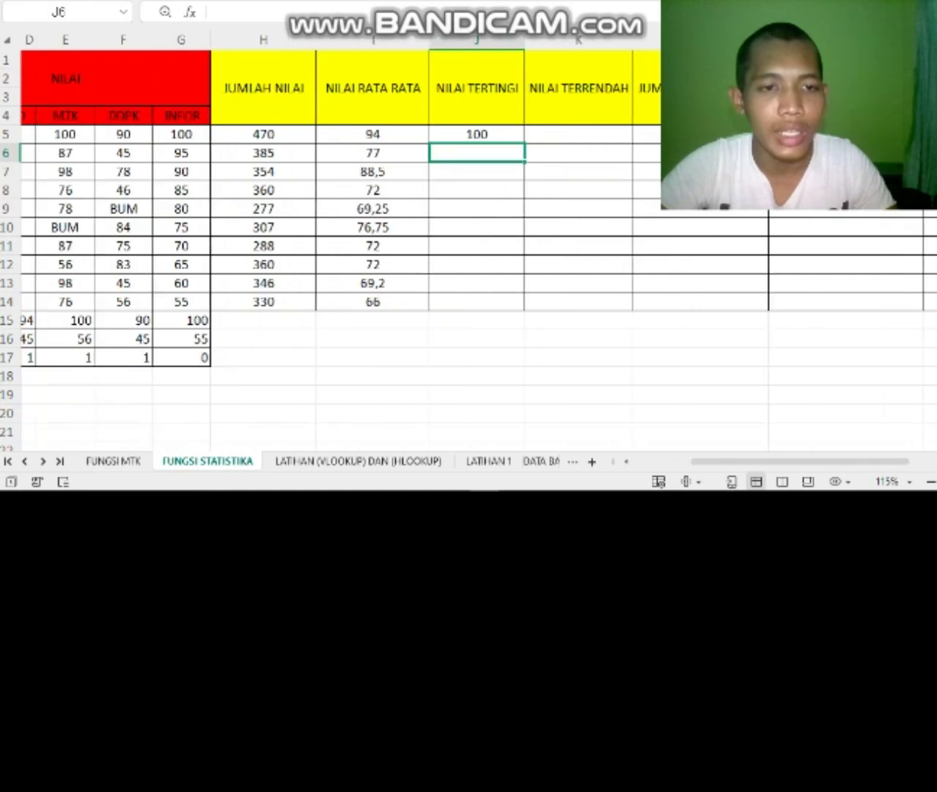
scroll(469, 250, "left", 3)
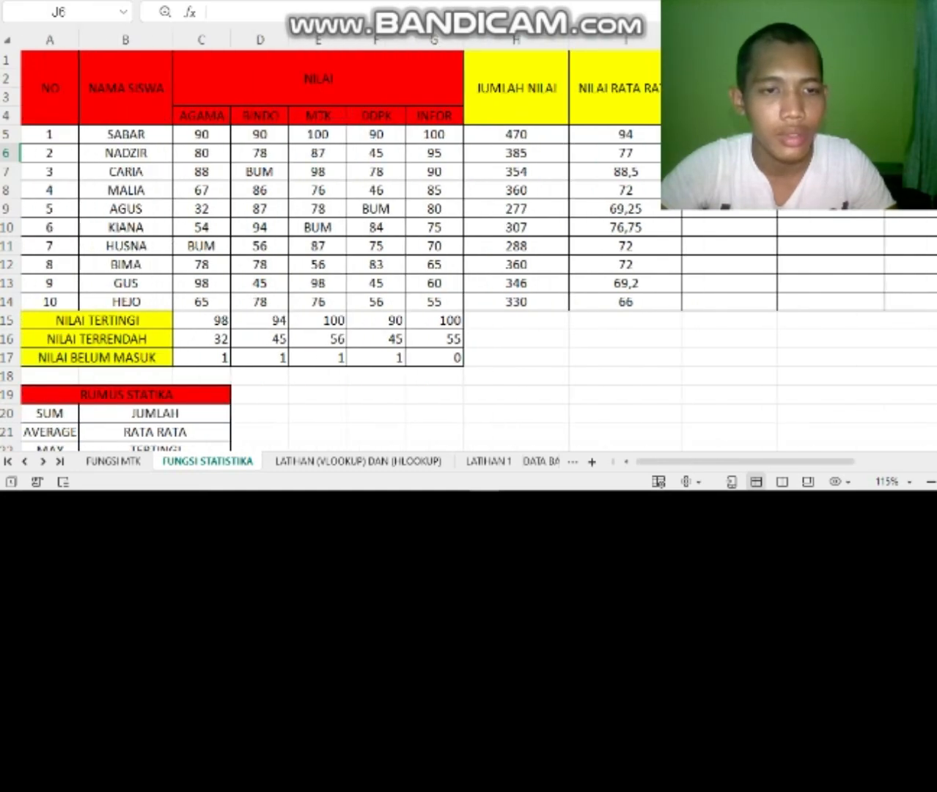
scroll(469, 249, "up", 3)
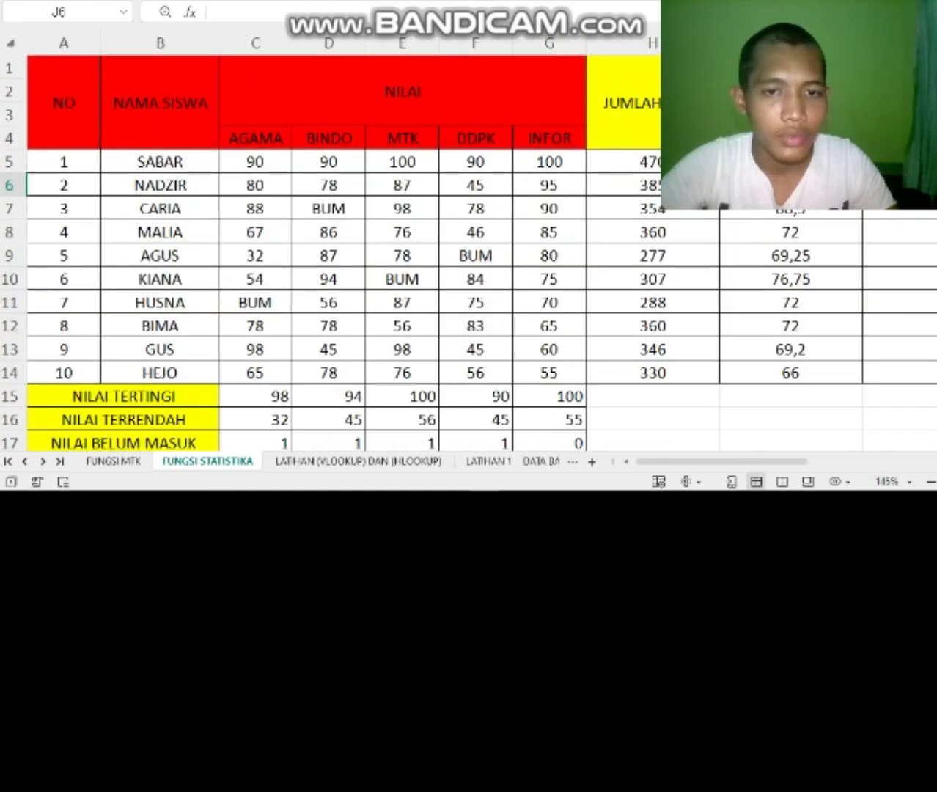
scroll(469, 249, "down", 3)
scroll(469, 250, "right", 3)
scroll(470, 249, "left", 3)
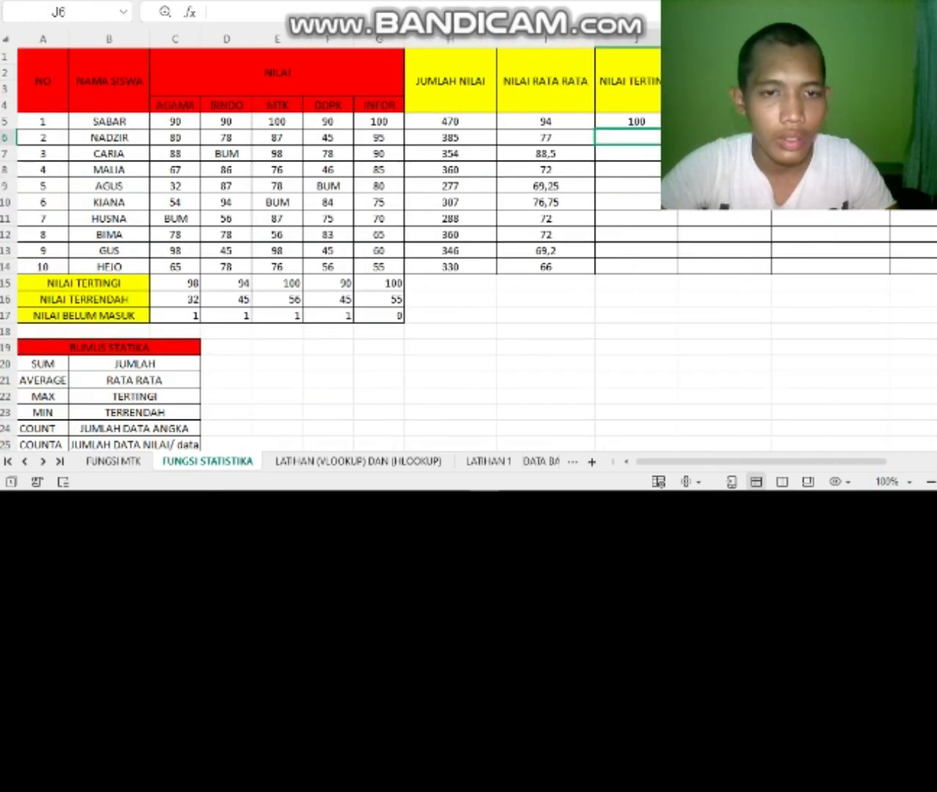
scroll(469, 249, "right", 3)
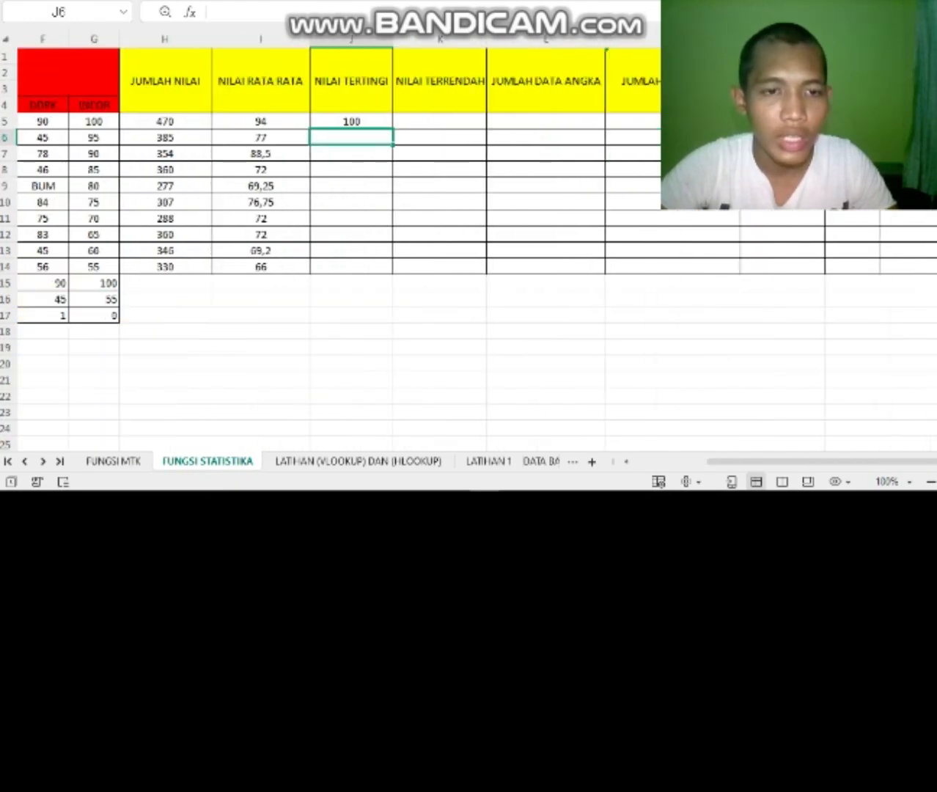
Fill the MAX formula from J5 down to J14 so every student has a NILAI TERTINGI value
left_click(352, 122)
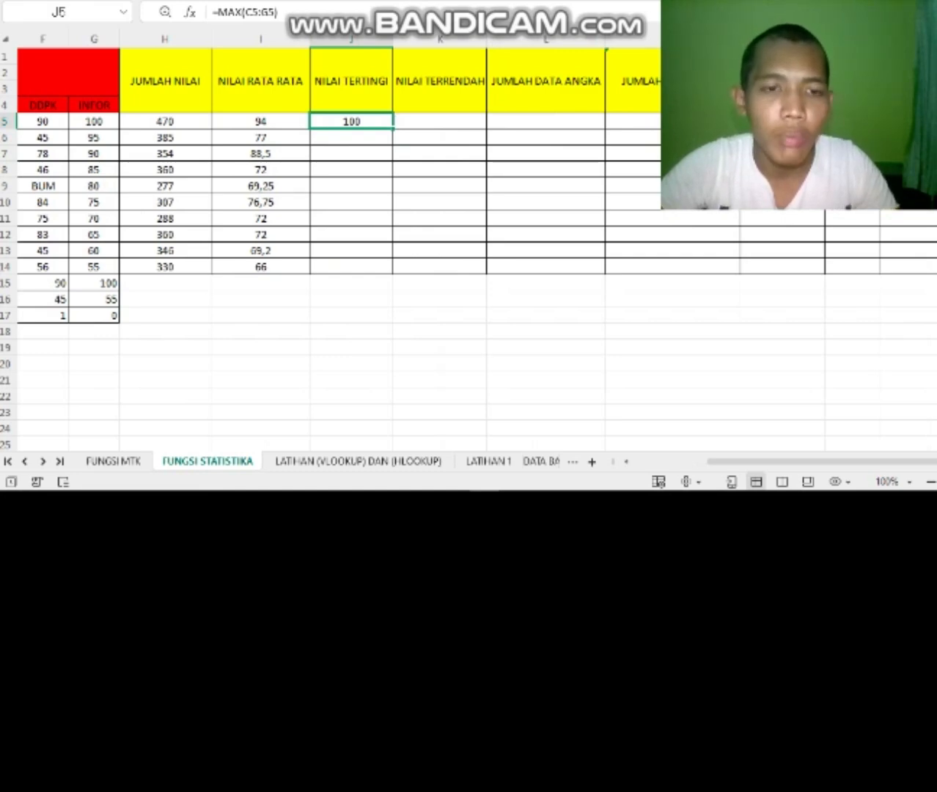
left_click_drag(393, 129, 389, 268)
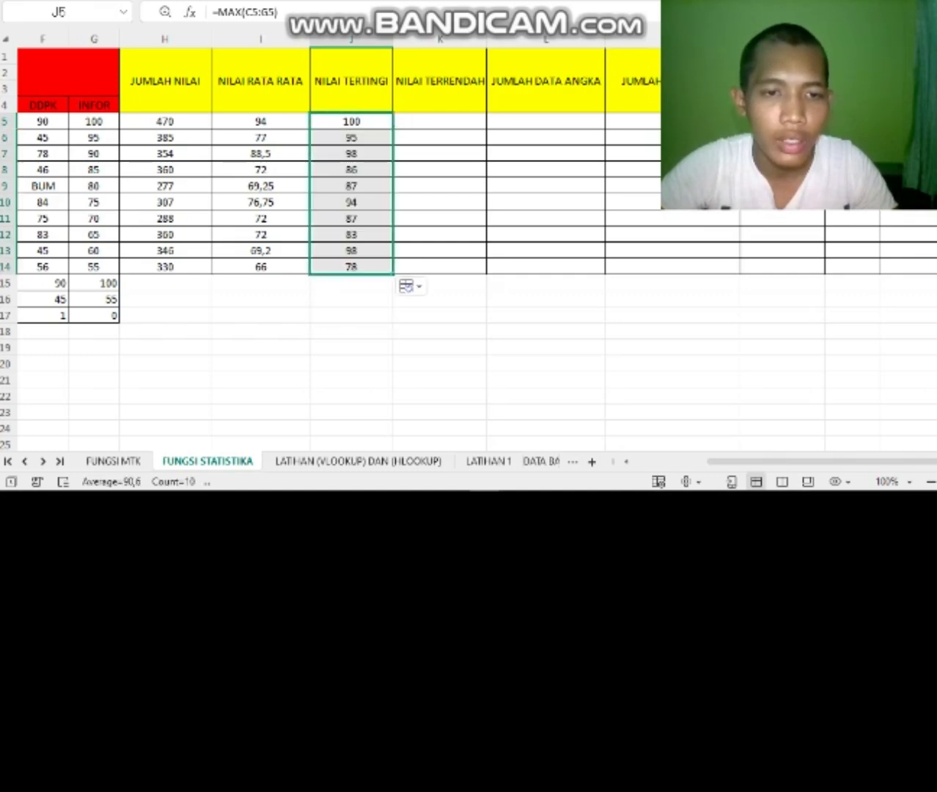
left_click(546, 299)
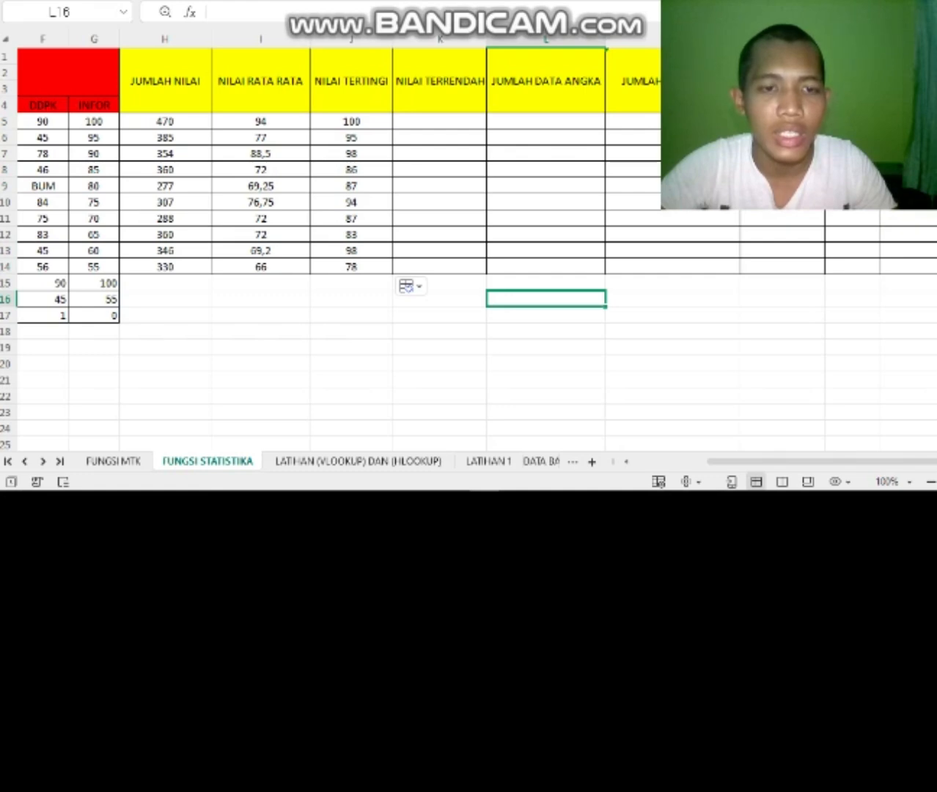
Review the score columns, the NILAI TERRENDAH heading and its matching function in the RUMUS STATIKA list
scroll(330, 249, "left", 5)
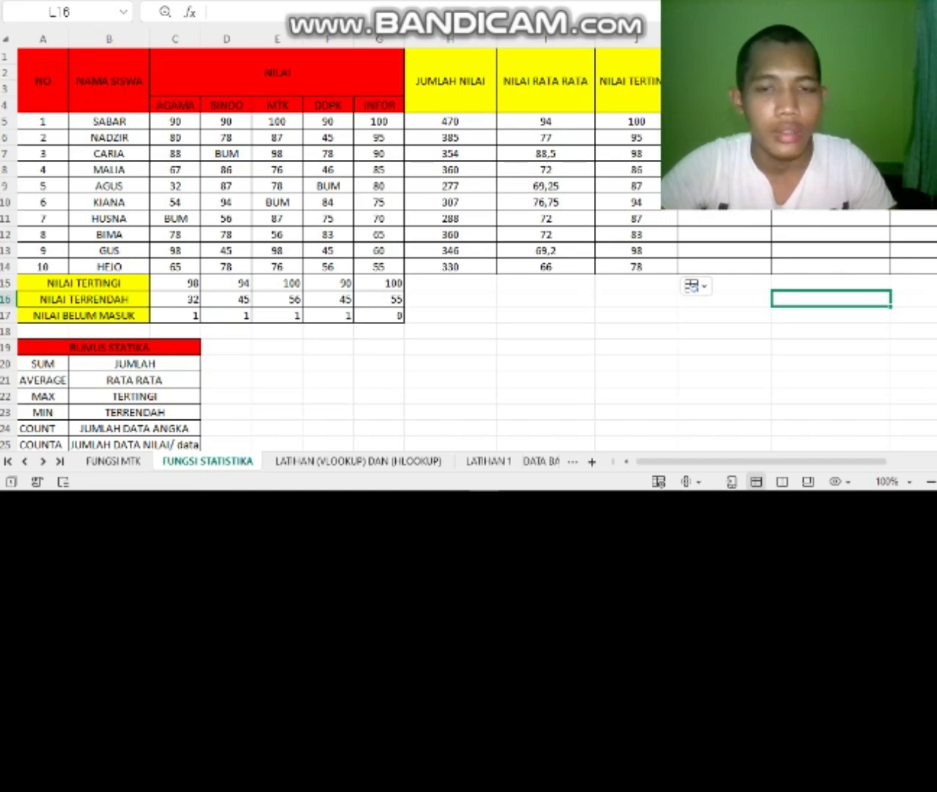
scroll(330, 249, "right", 3)
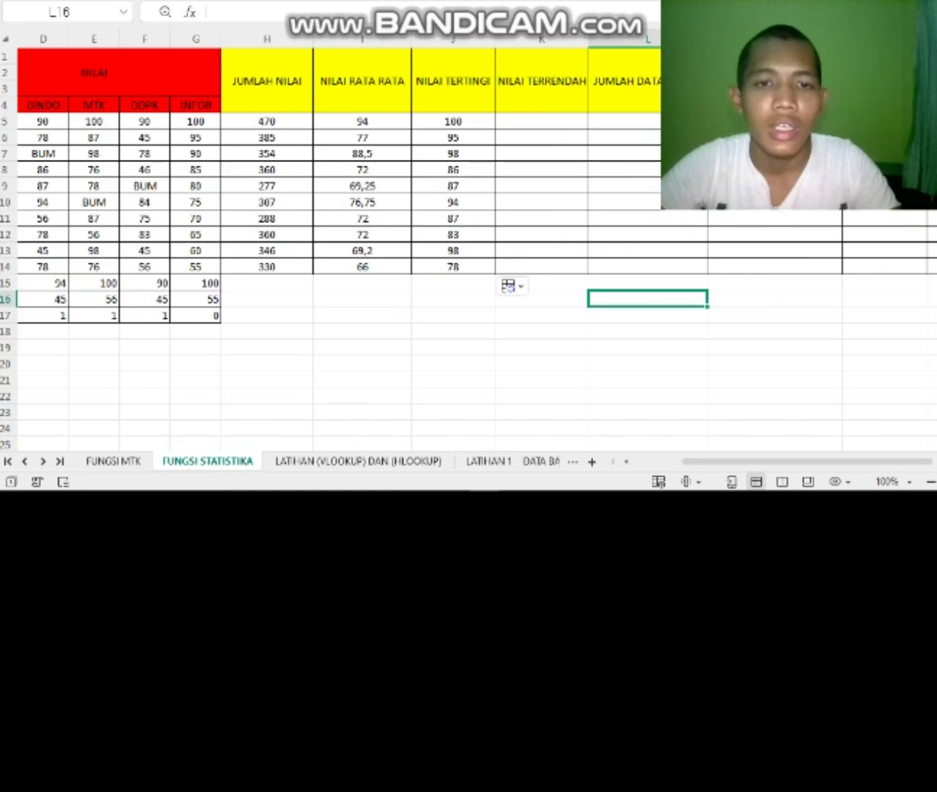
left_click(542, 82)
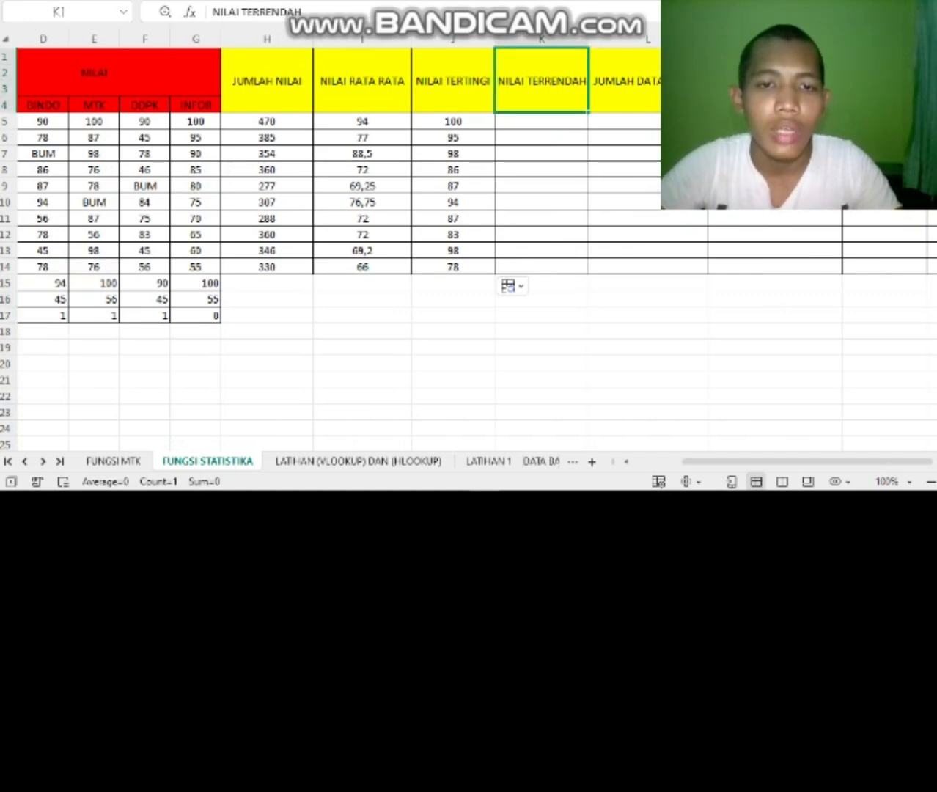
scroll(330, 249, "left", 3)
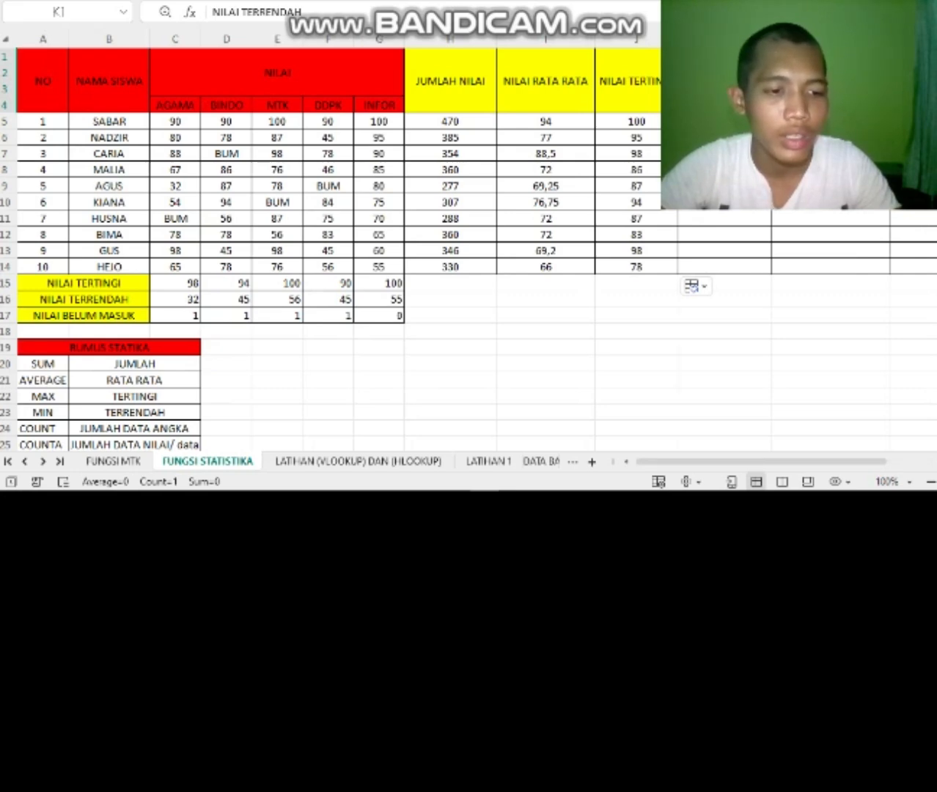
scroll(330, 249, "right", 3)
scroll(330, 249, "left", 3)
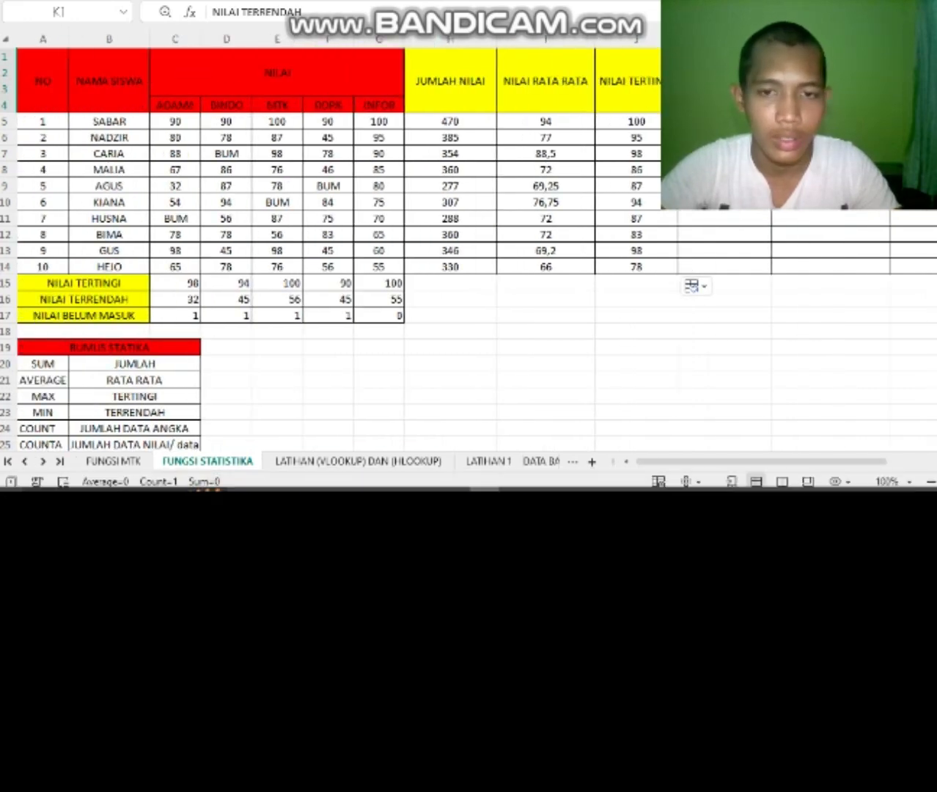
scroll(330, 249, "right", 3)
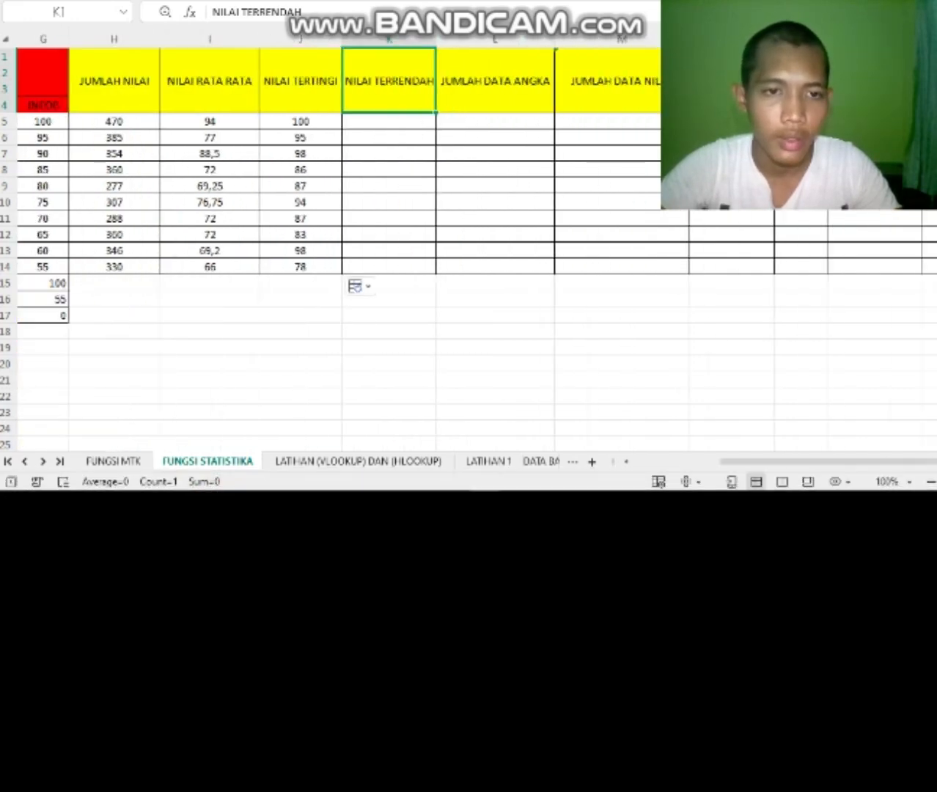
Enter the formula =MIN(C5:G5) in K5 to get the first student's lowest score under NILAI TERRENDAH
left_click(388, 121)
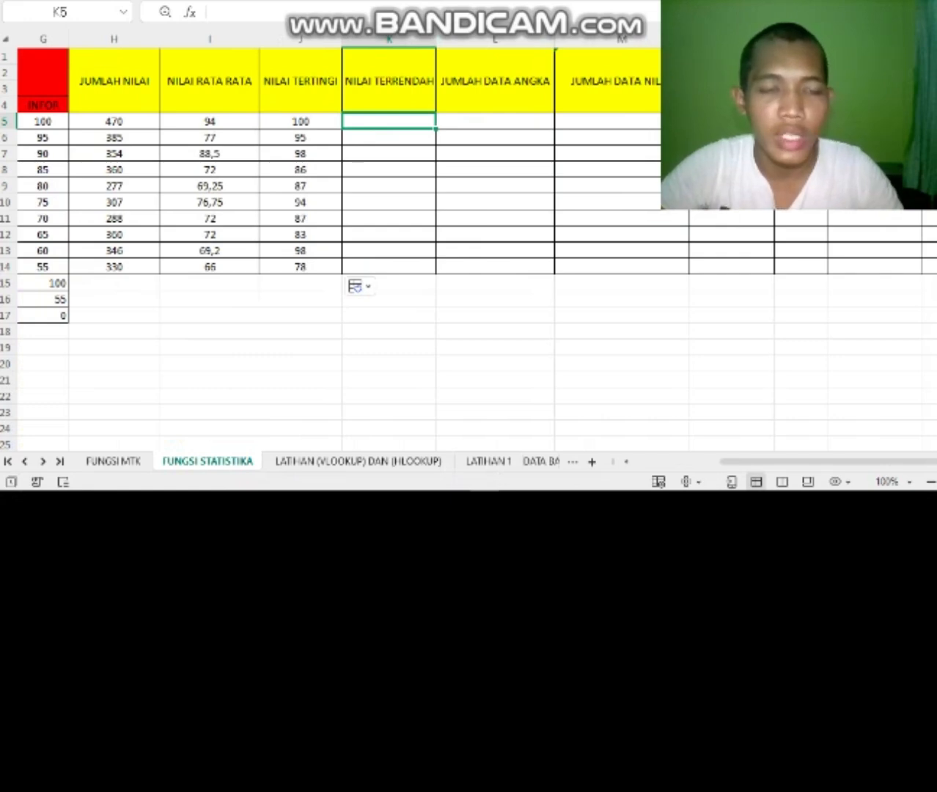
type("=")
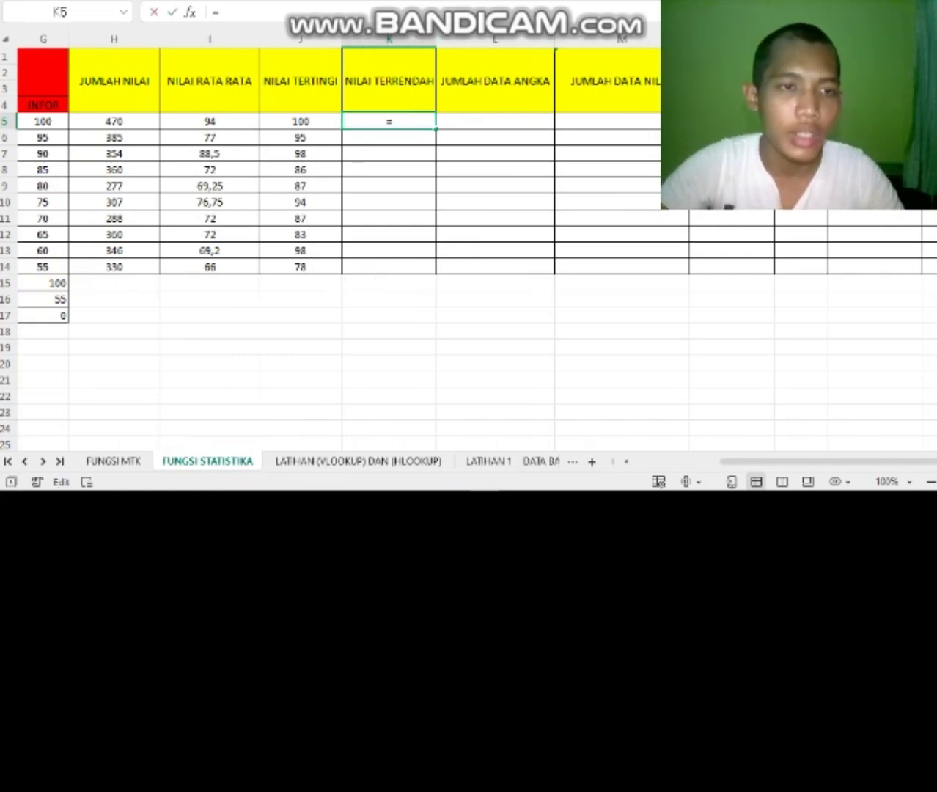
type("min")
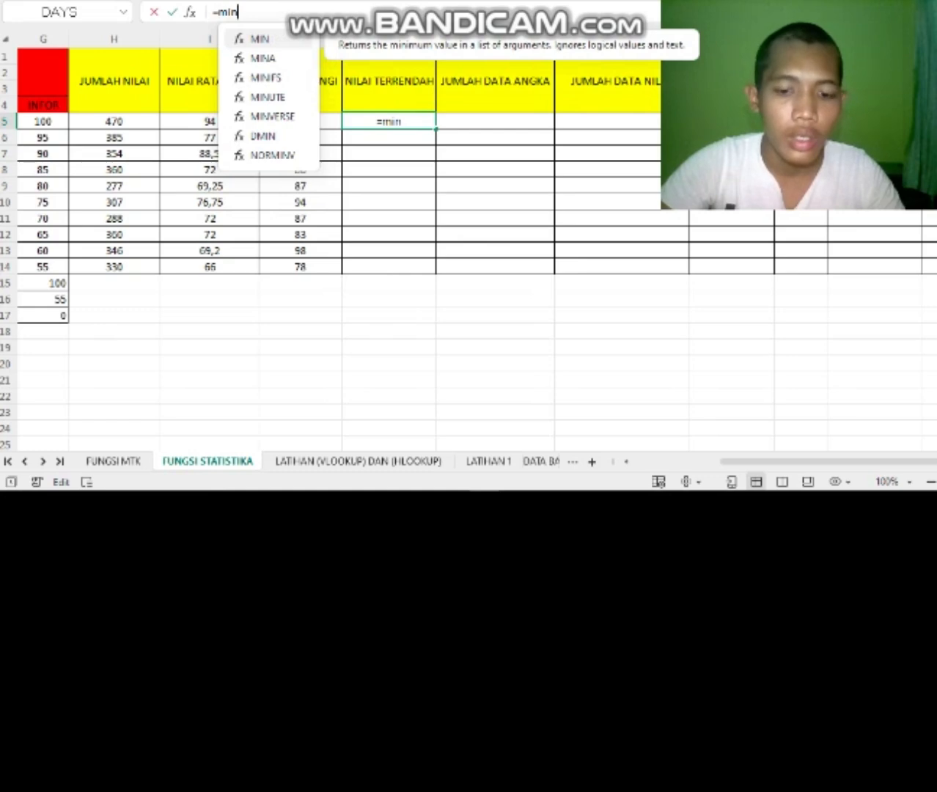
type("(")
scroll(330, 256, "left", 3)
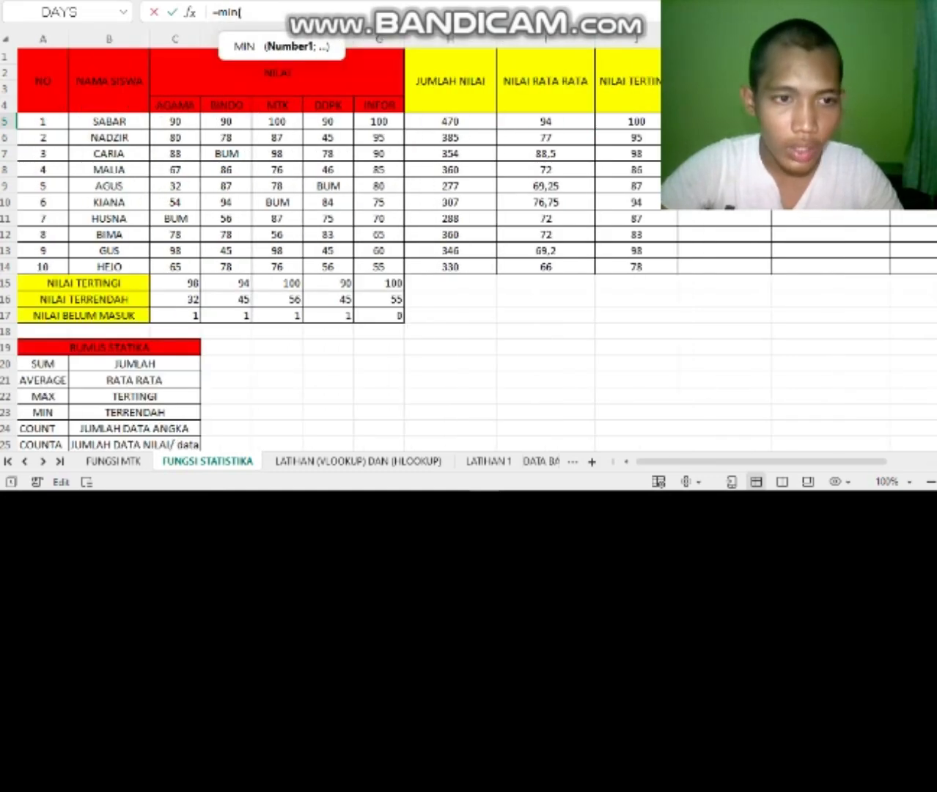
mouse_move(175, 121)
left_mouse_down()
mouse_move(242, 123)
mouse_move(73, 125)
mouse_move(165, 123)
left_mouse_up()
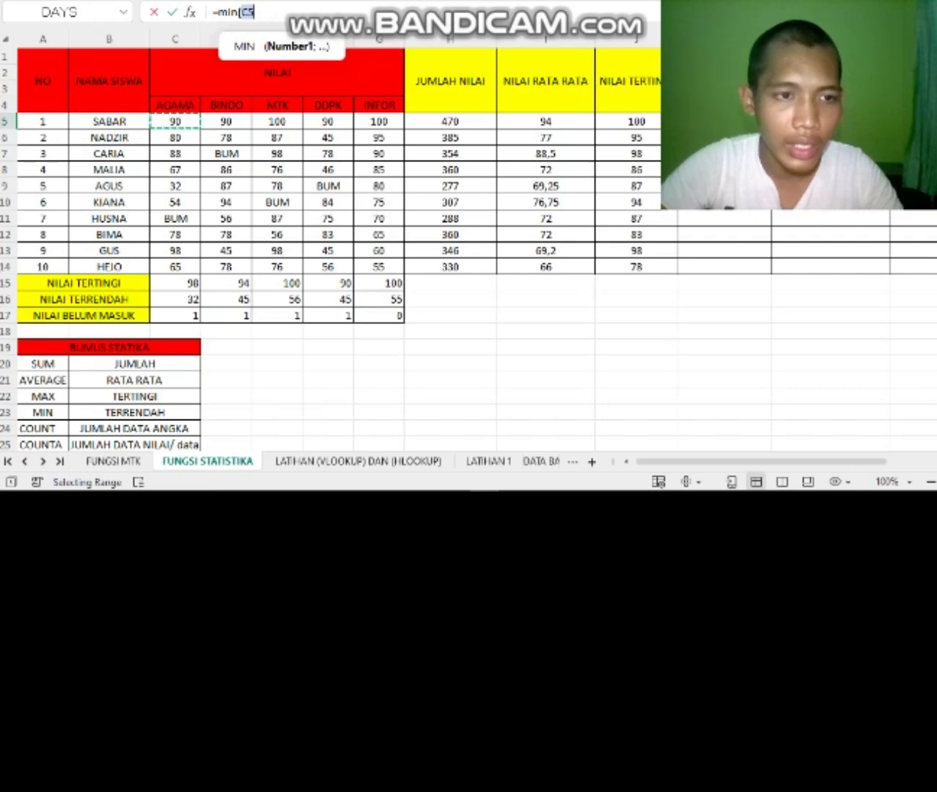
left_click_drag(165, 123, 389, 123)
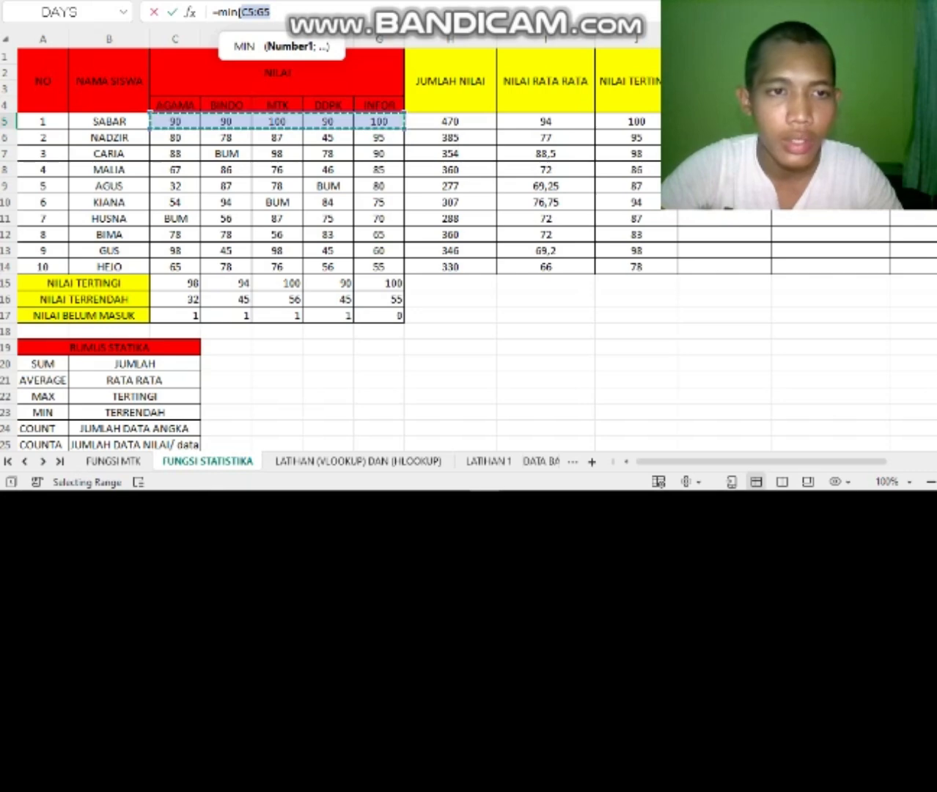
type(")")
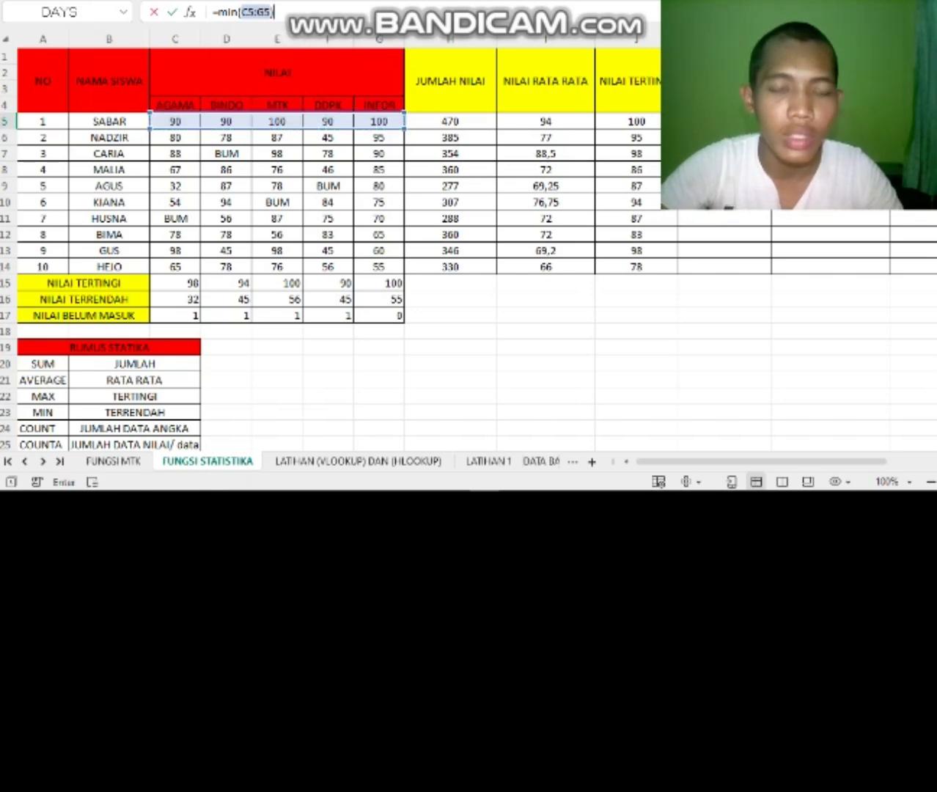
key("Return")
Fill the MIN formula from K5 down to K14 so every student has a NILAI TERRENDAH value
scroll(337, 249, "right", 5)
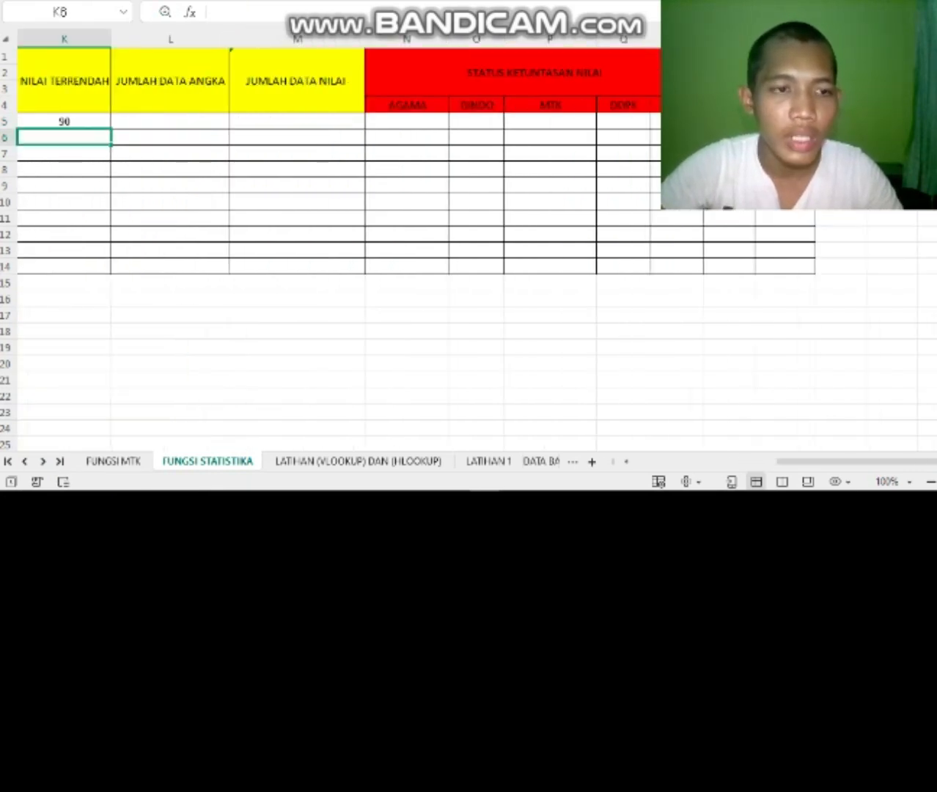
scroll(337, 249, "left", 2)
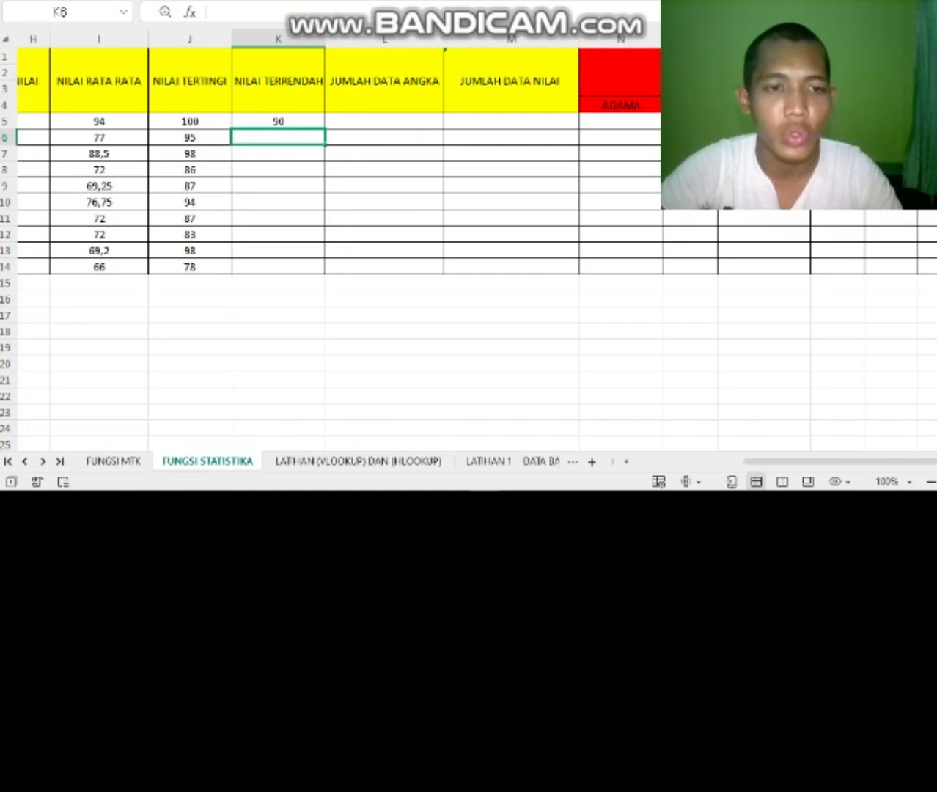
left_click(279, 121)
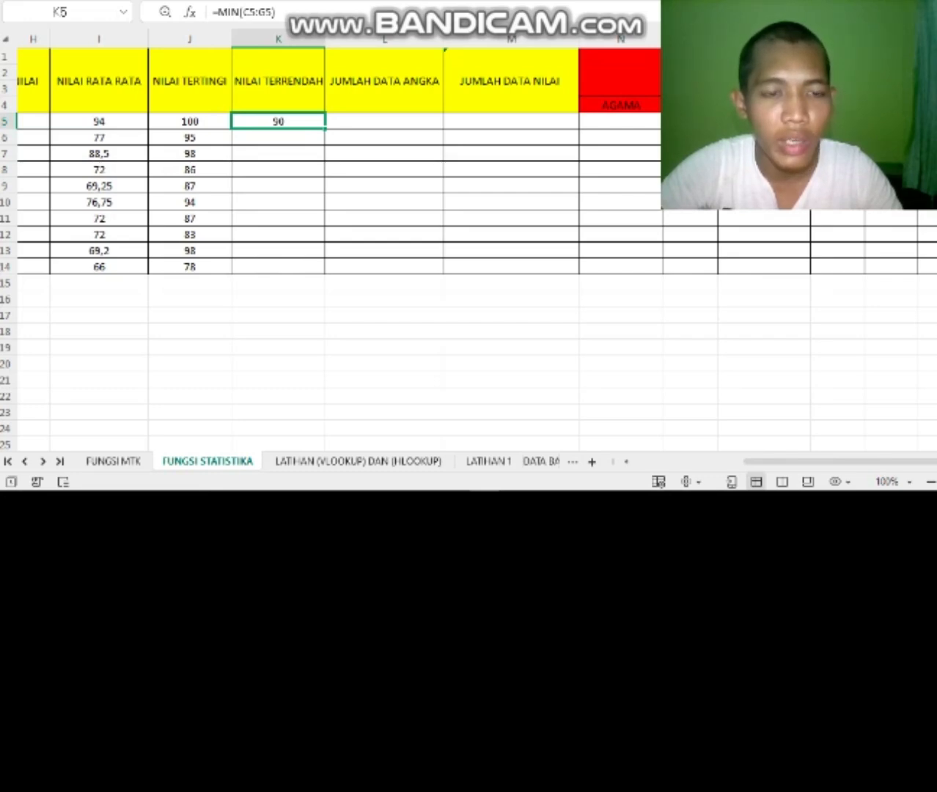
left_click_drag(325, 129, 325, 271)
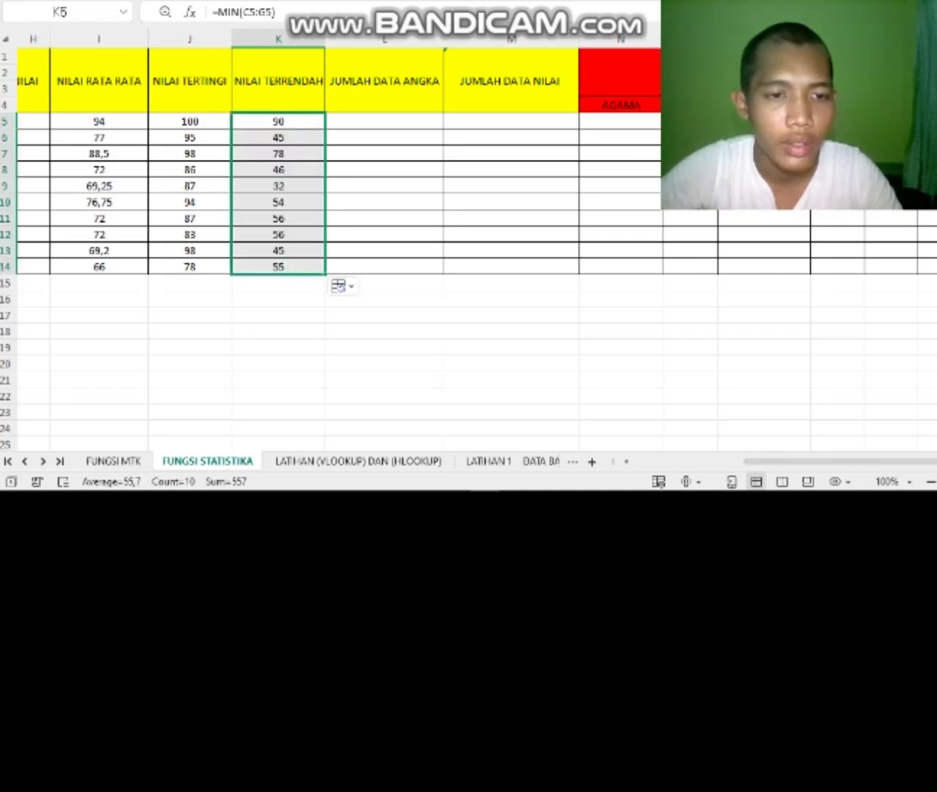
left_click(511, 412)
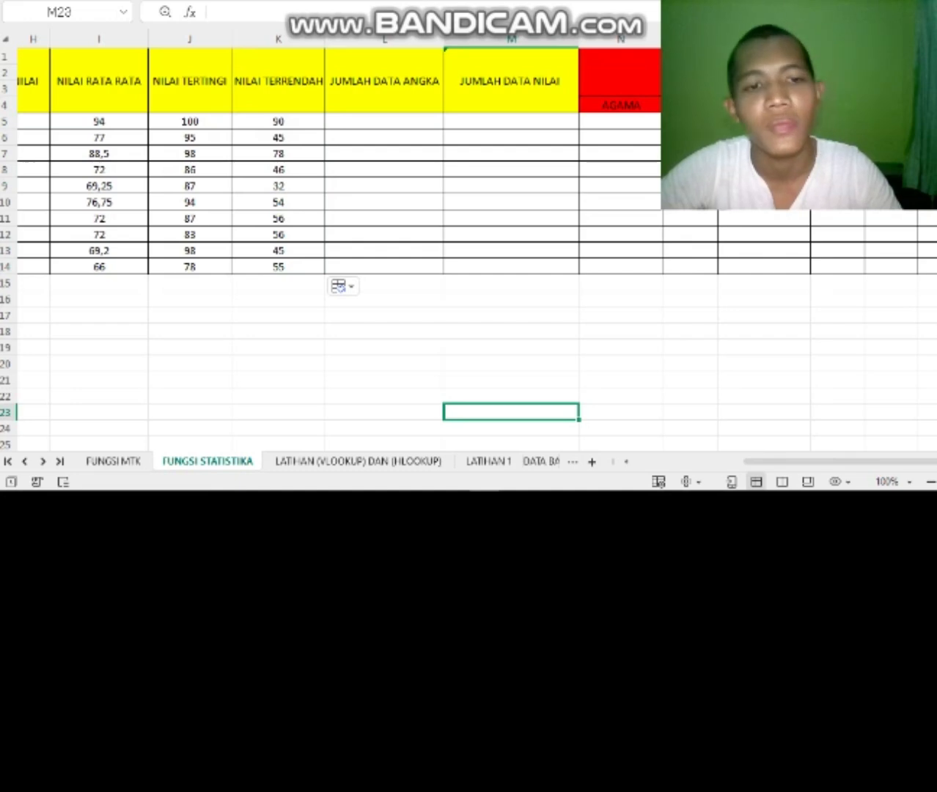
Check the JUMLAH DATA ANGKA heading against its matching function in the RUMUS STATIKA list
scroll(511, 412, "left", 4)
scroll(329, 242, "right", 3)
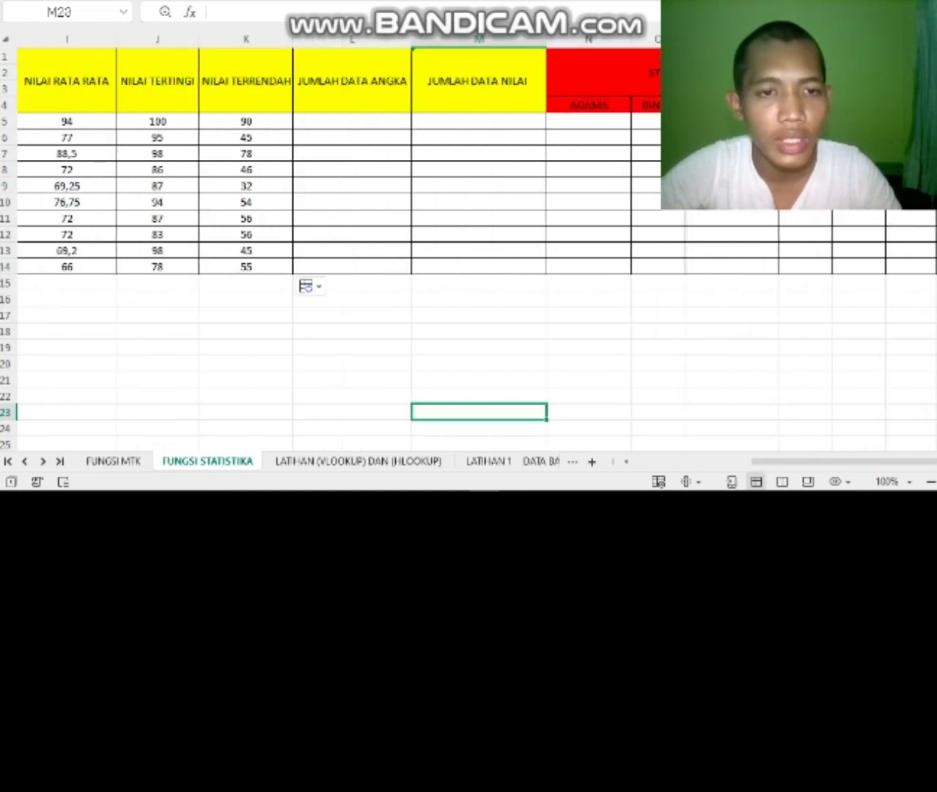
scroll(469, 242, "left", 5)
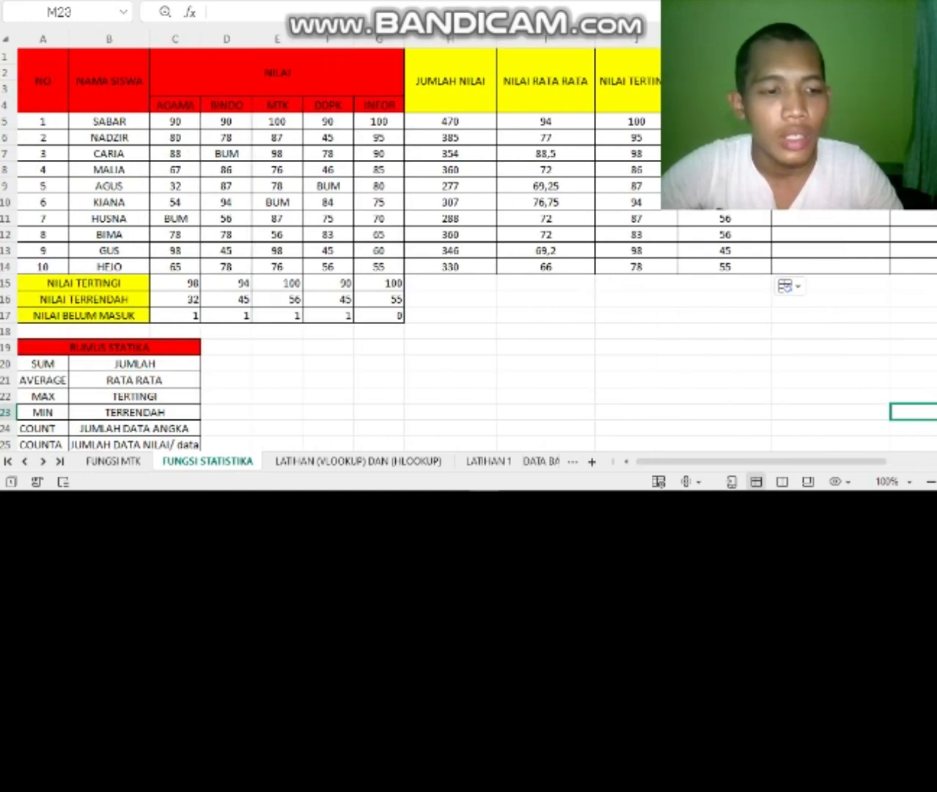
scroll(469, 249, "down", 4)
scroll(469, 249, "up", 1)
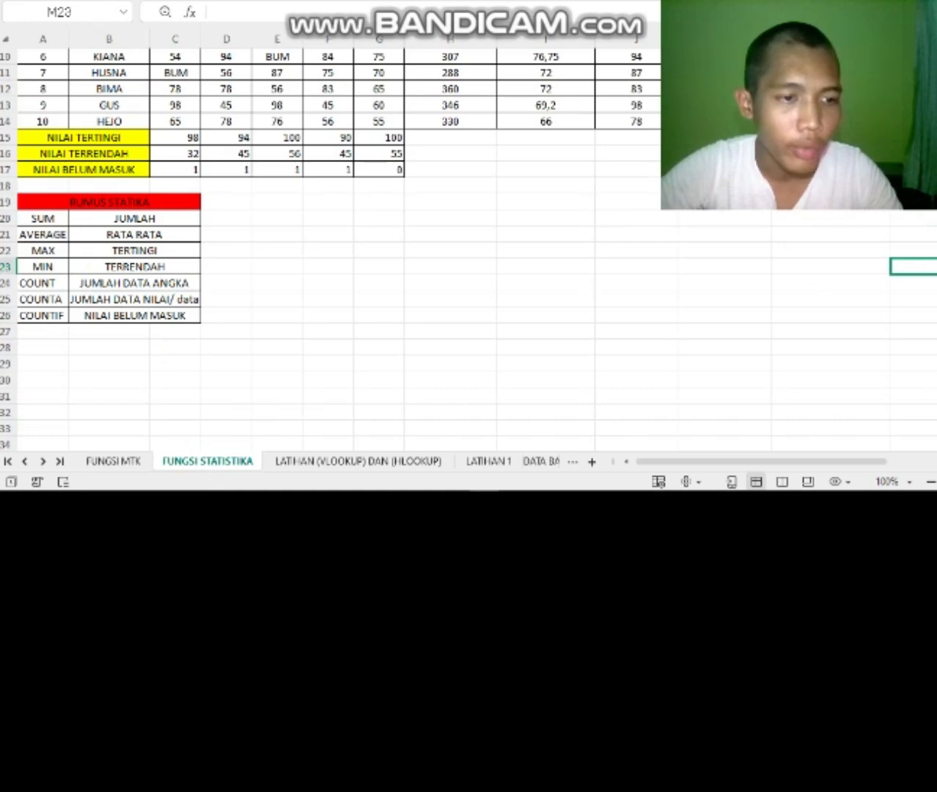
scroll(470, 249, "up", 3)
scroll(469, 249, "right", 3)
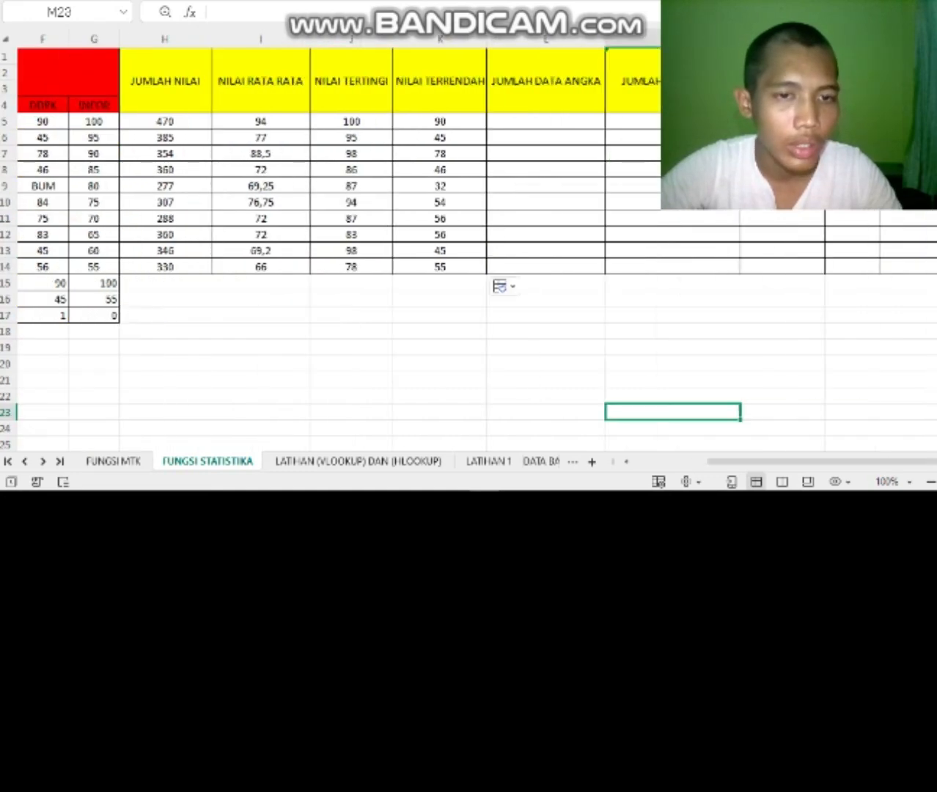
Enter the formula =COUNT(C5:G5) in L5 to count the first student's numeric scores under JUMLAH DATA ANGKA
left_click(546, 121)
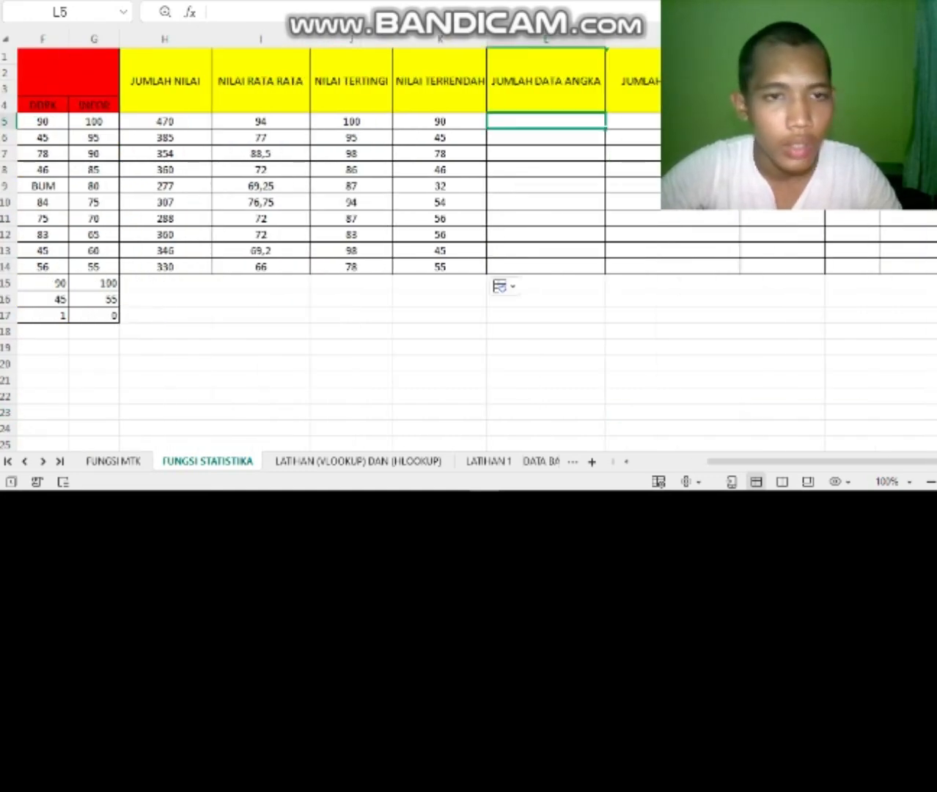
left_click(213, 11)
type("=")
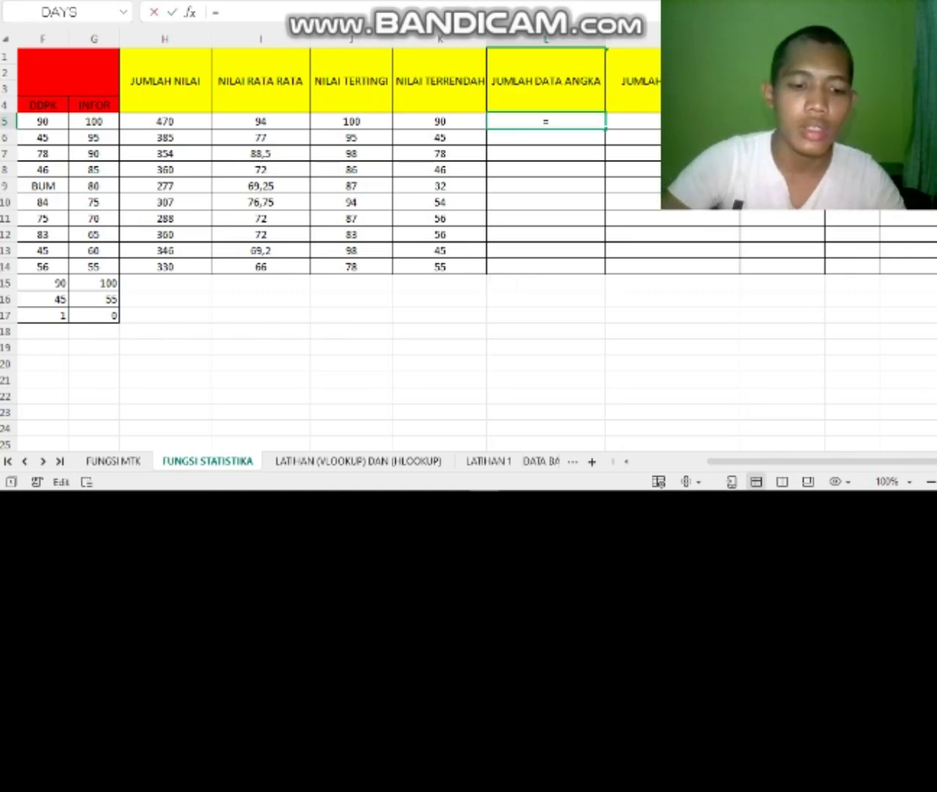
type("count")
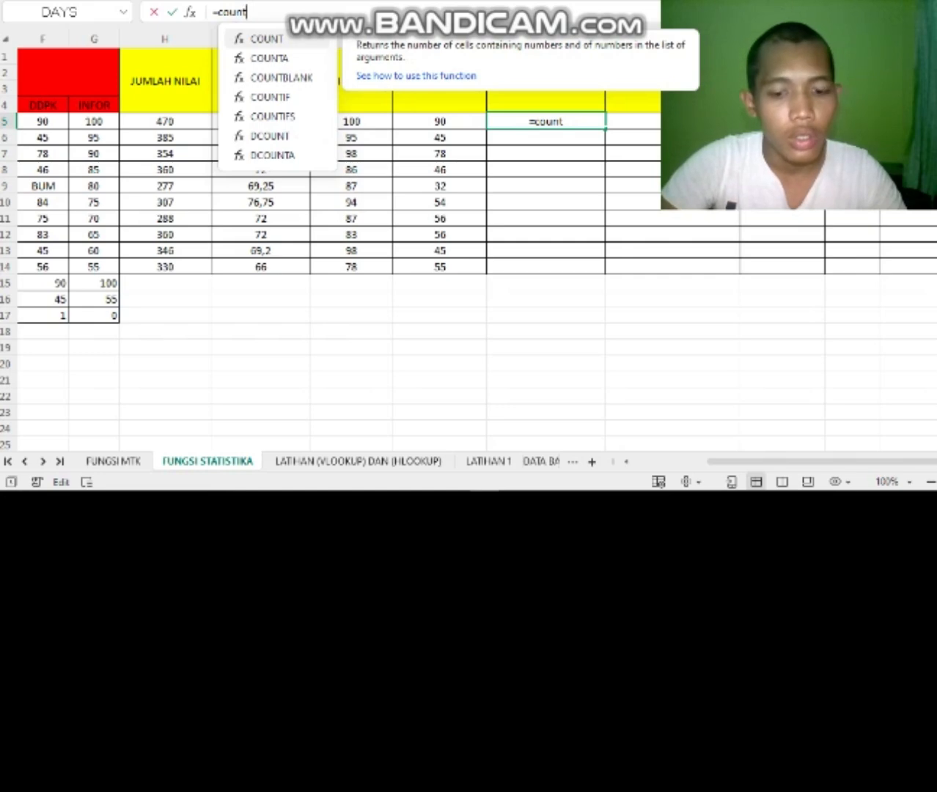
type("(")
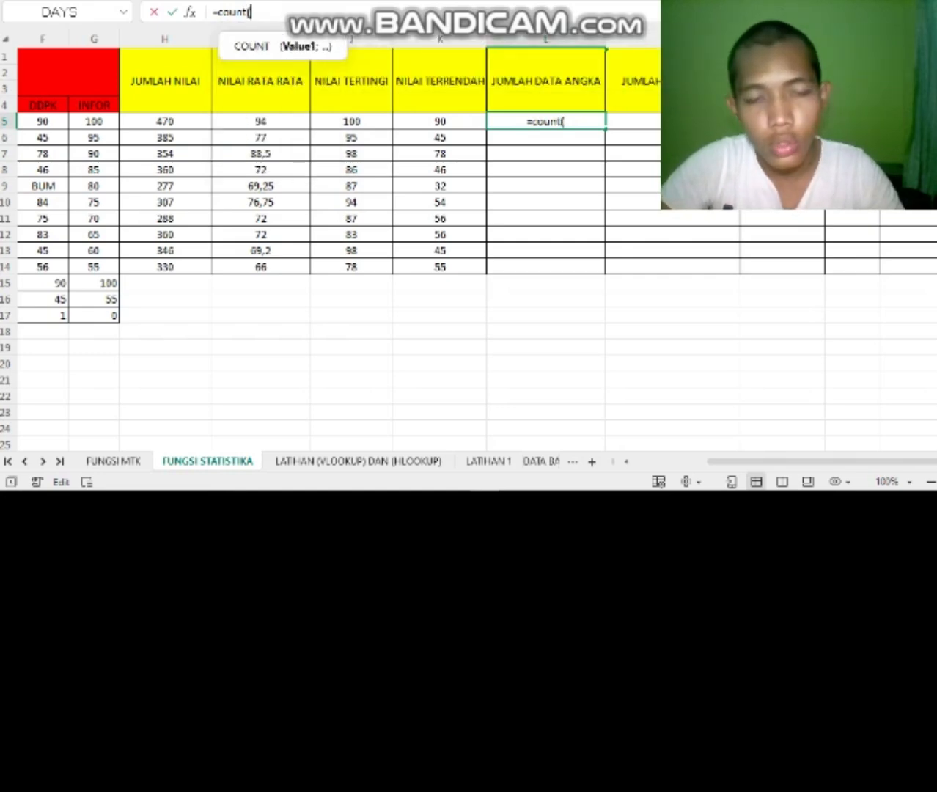
scroll(470, 249, "left", 5)
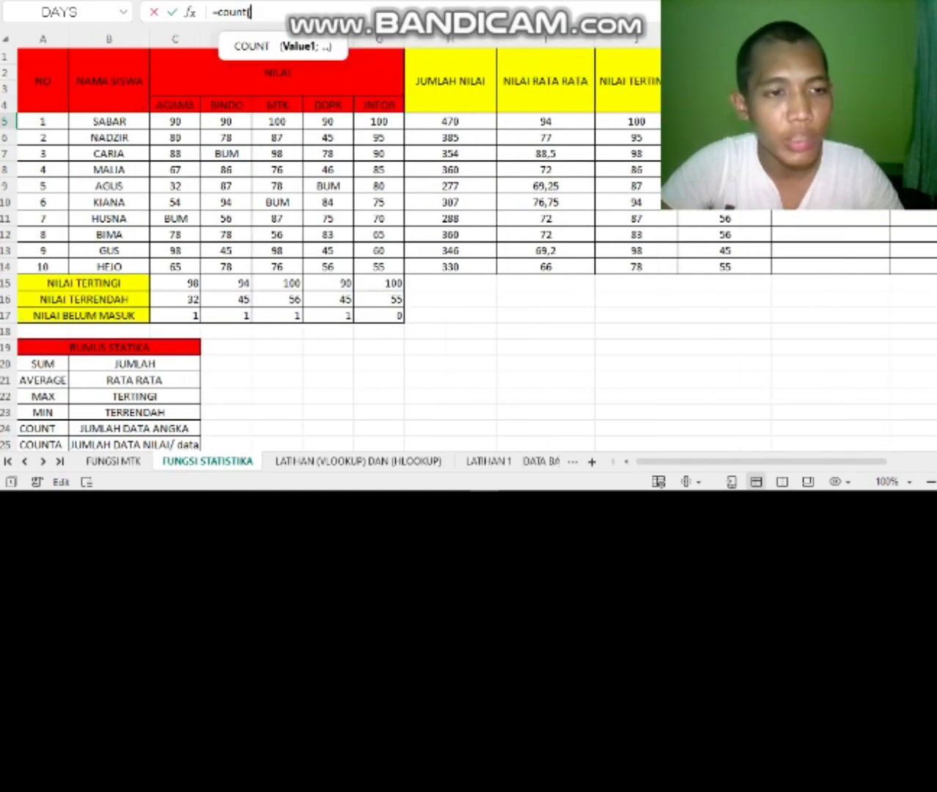
left_click_drag(176, 121, 399, 126)
type(")")
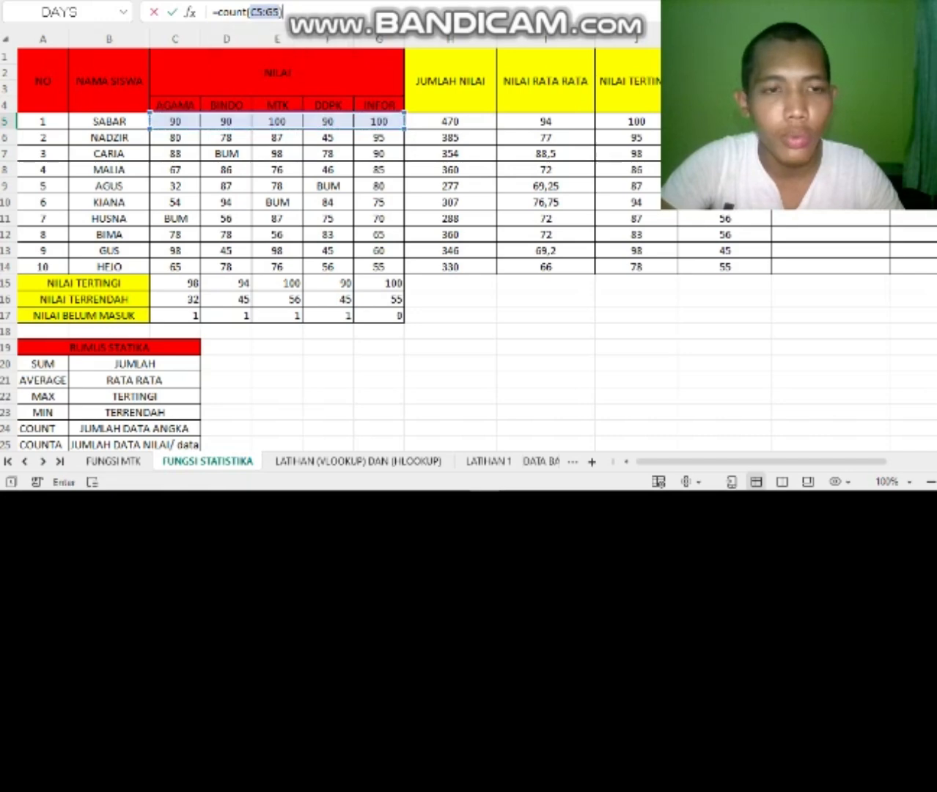
key("Return")
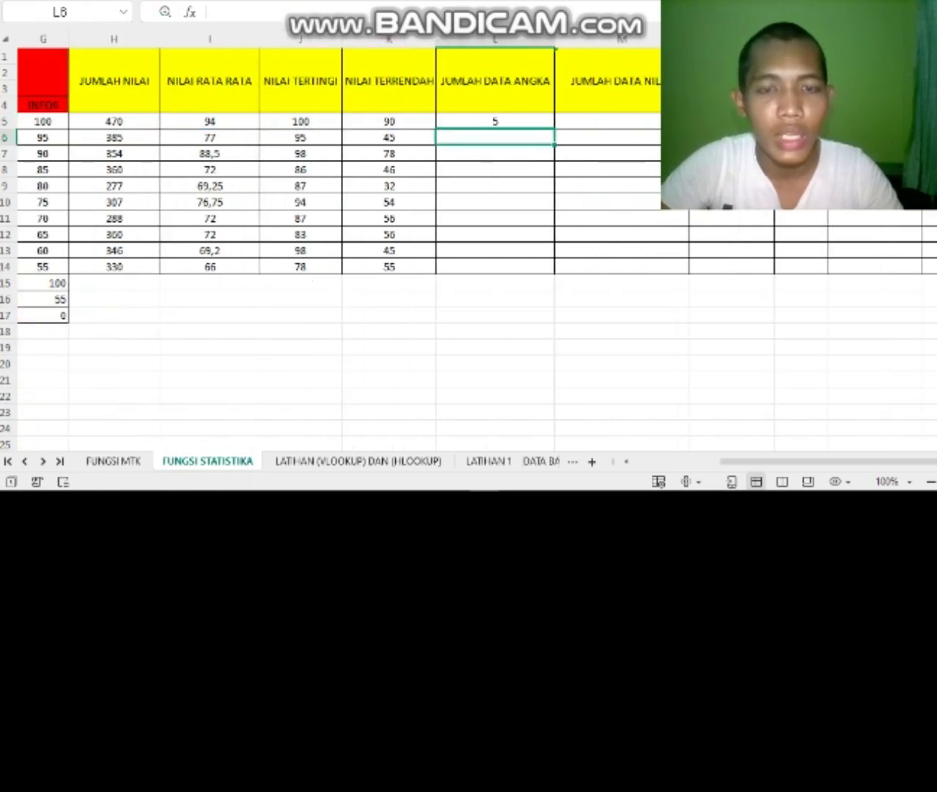
Fill the COUNT formula from L5 down to L14 so every student has a JUMLAH DATA ANGKA value
left_click(495, 122)
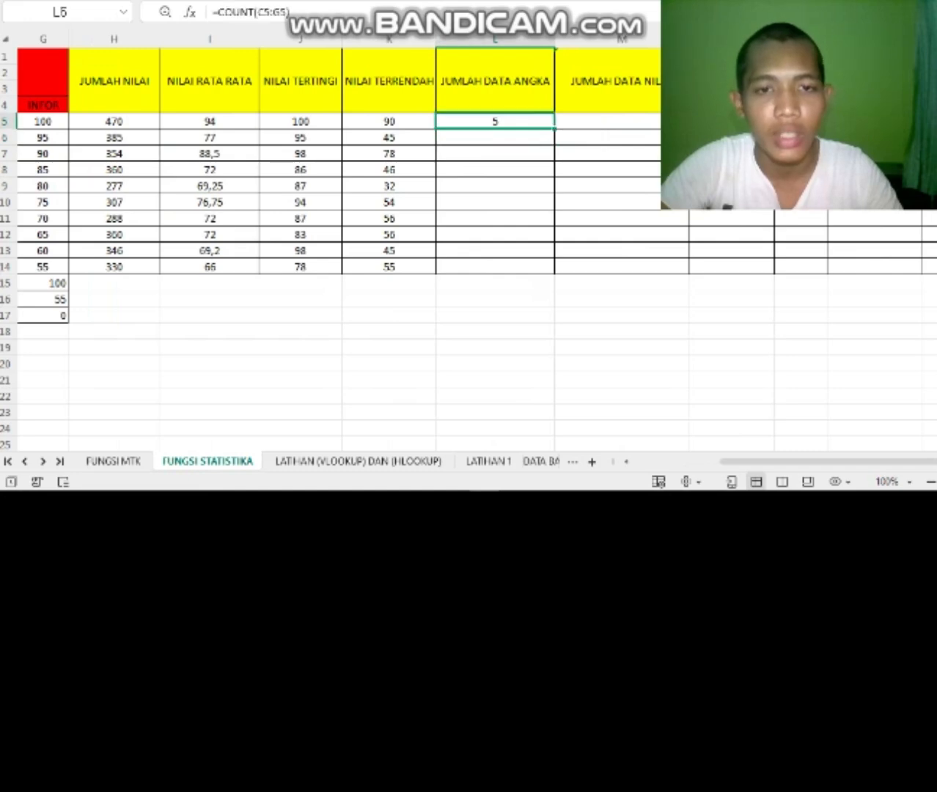
scroll(495, 121, "left", 6)
scroll(337, 183, "right", 5)
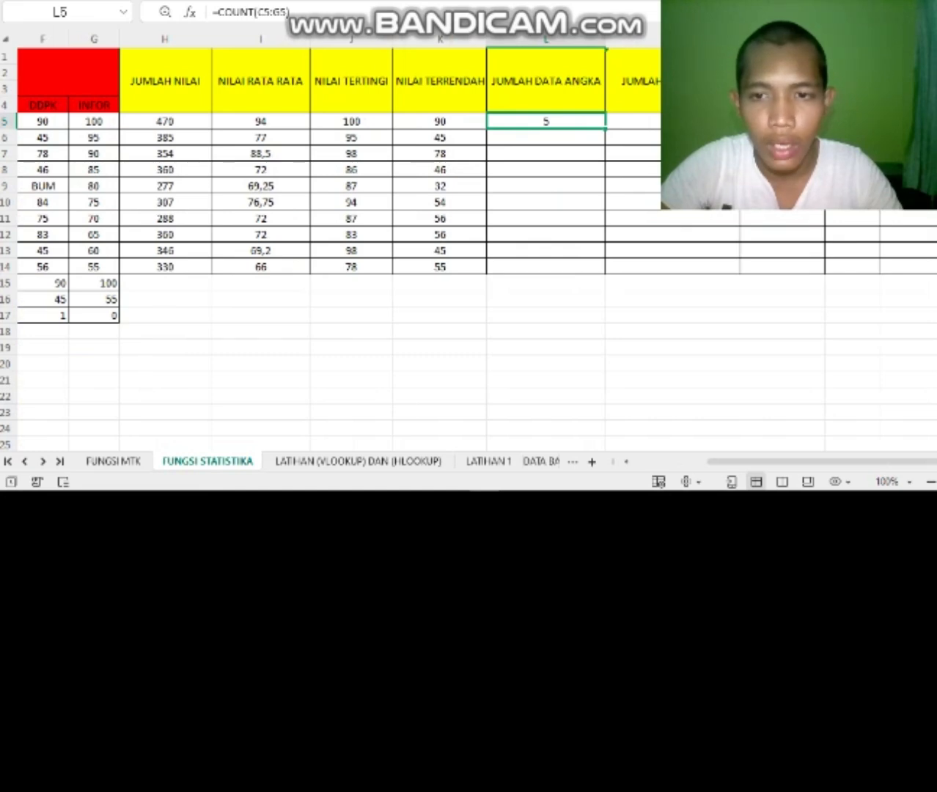
left_click_drag(605, 128, 605, 271)
left_click(672, 315)
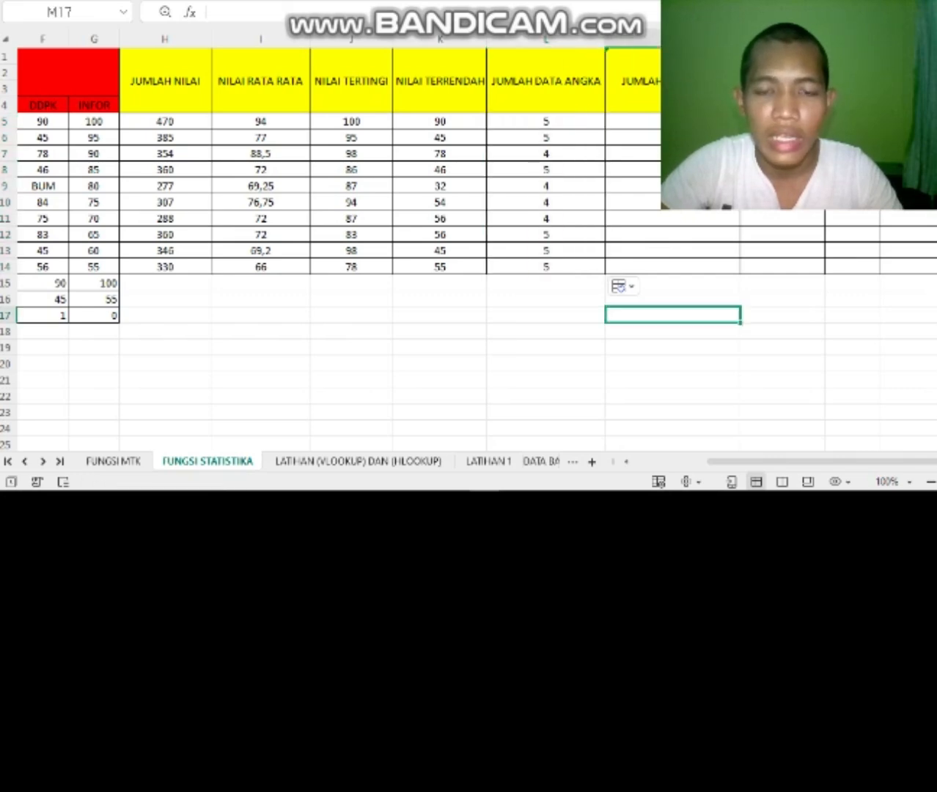
Review the score columns, the JUMLAH DATA NILAI heading and its matching function in the RUMUS STATIKA list
scroll(469, 249, "right", 2)
scroll(469, 249, "left", 3)
scroll(469, 249, "down", 2)
scroll(469, 249, "up", 2)
scroll(469, 249, "right", 2)
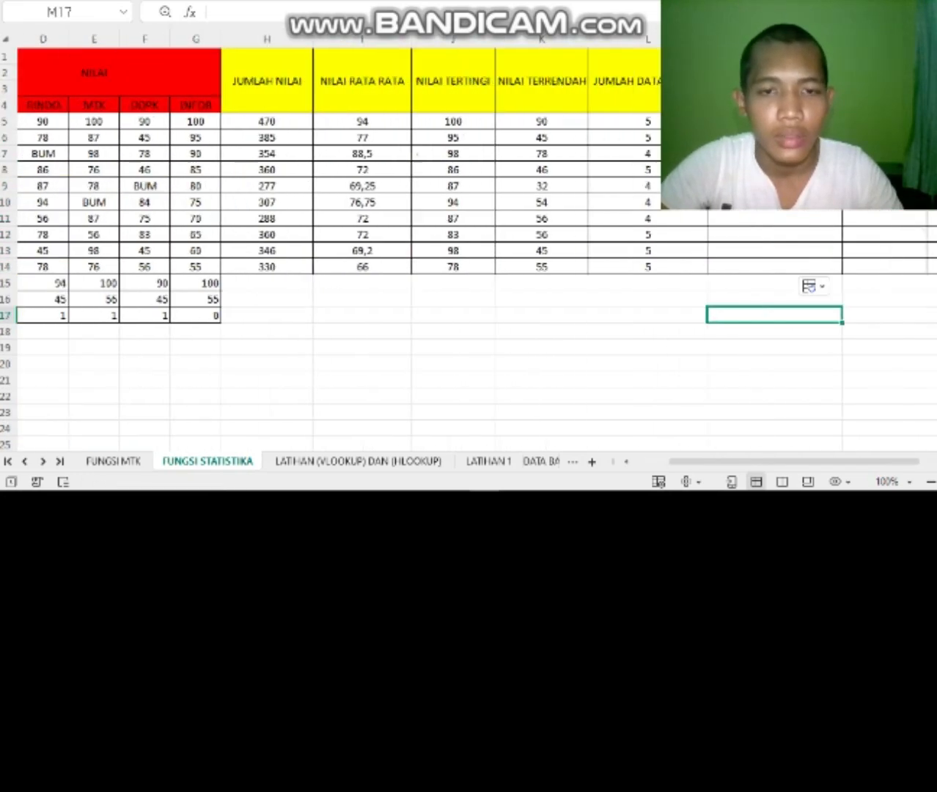
scroll(470, 250, "right", 2)
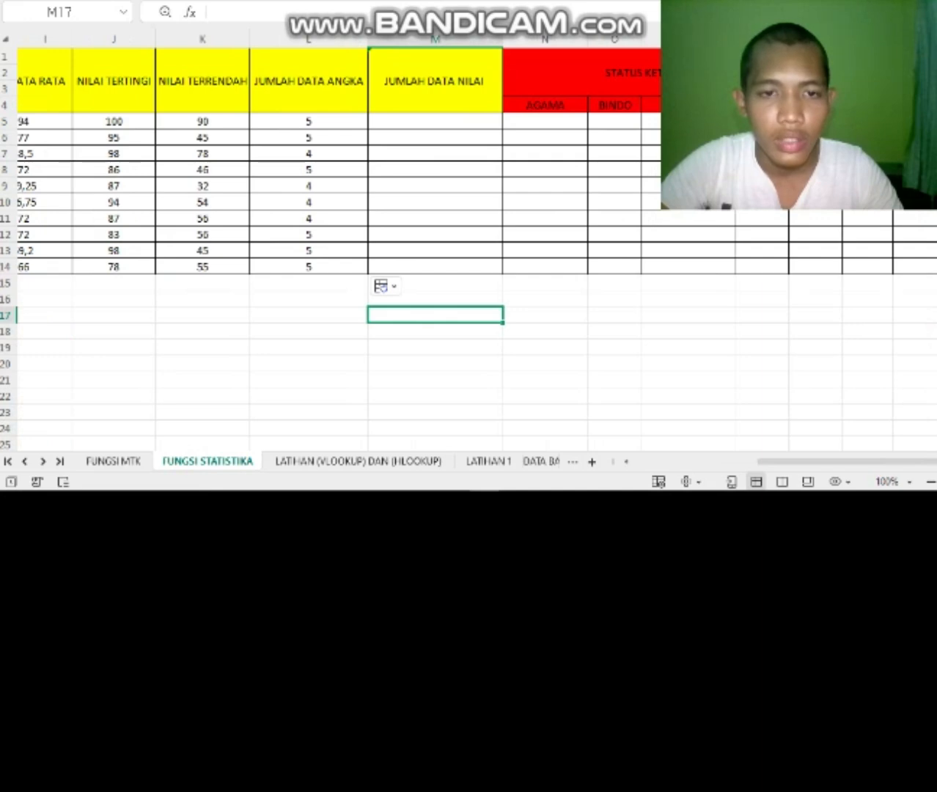
left_click(436, 81)
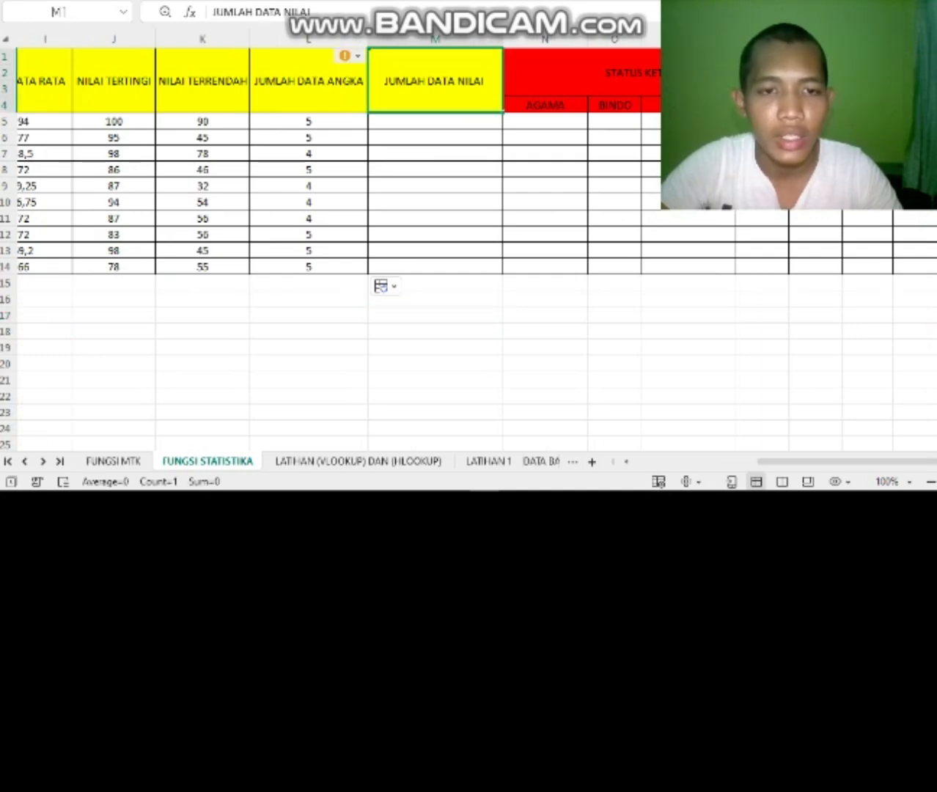
left_click(436, 121)
scroll(470, 250, "left", 8)
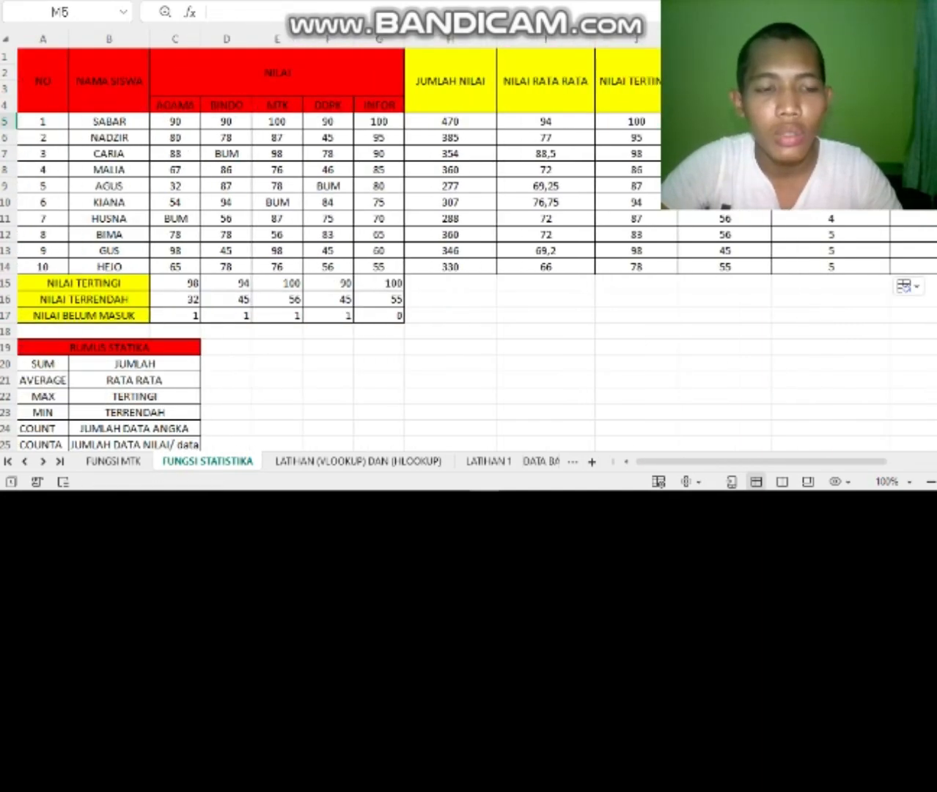
scroll(469, 249, "up", 1)
scroll(330, 250, "down", 1)
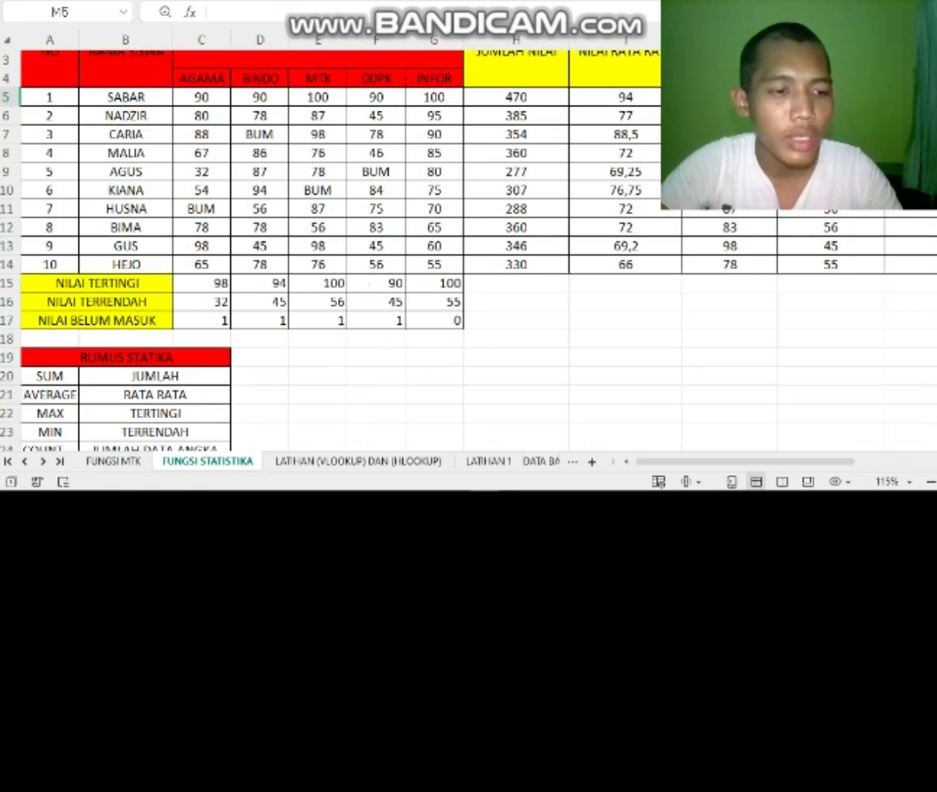
scroll(329, 249, "down", 5)
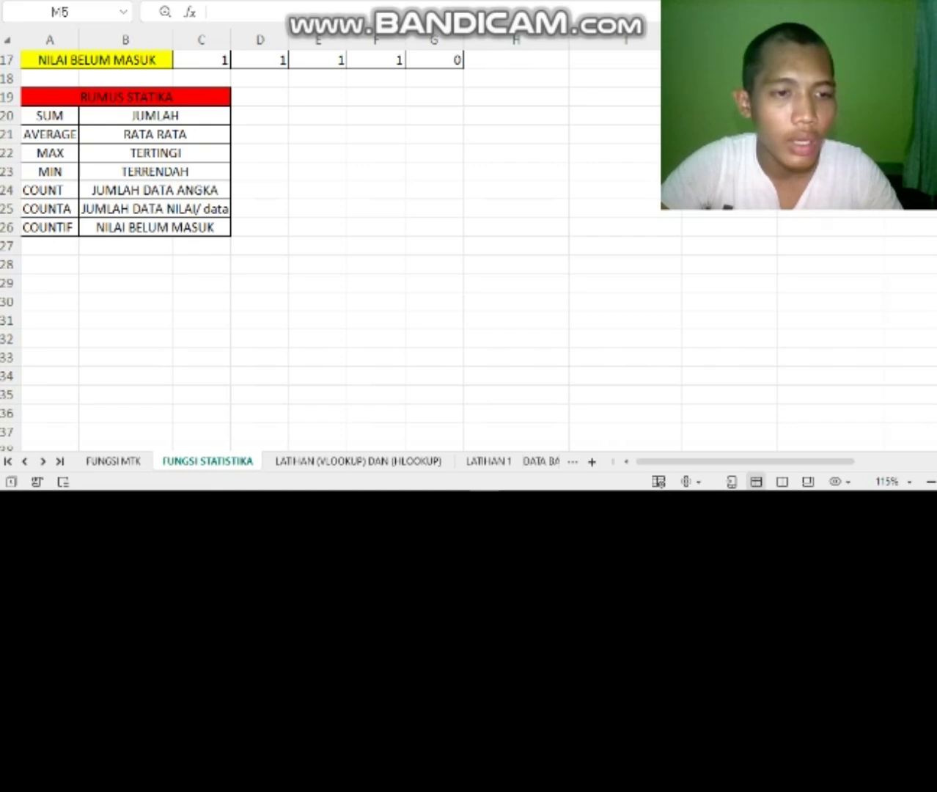
scroll(329, 250, "up", 6)
scroll(330, 249, "down", 3)
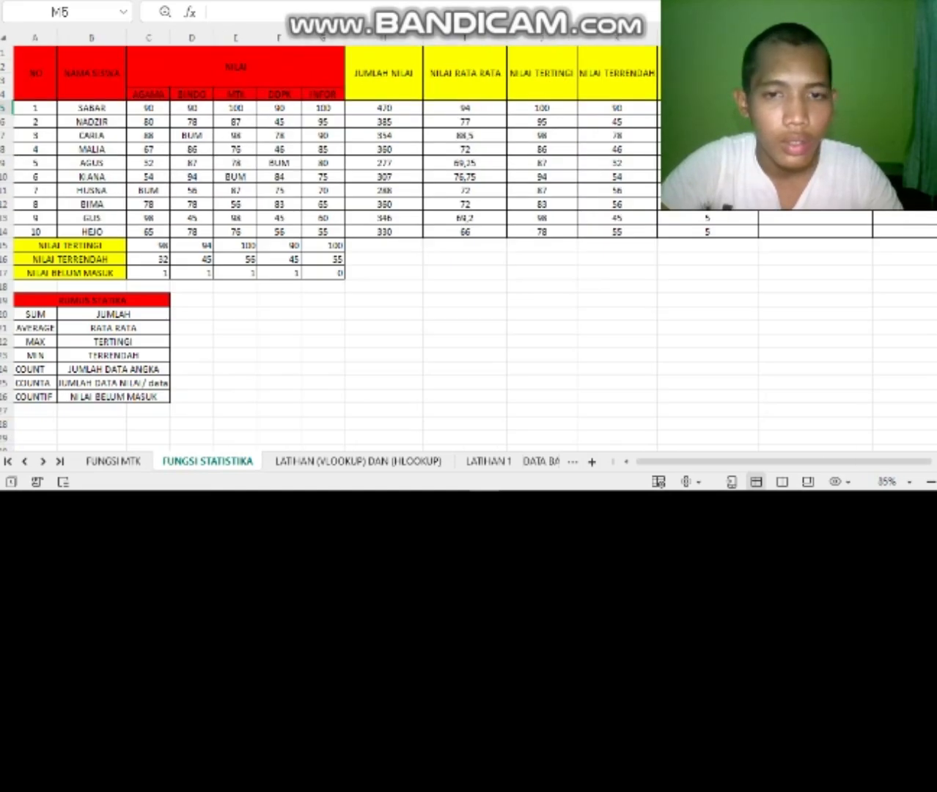
Enter the formula =COUNTA(C5:G5) in M5 to count the first student's score entries under JUMLAH DATA NILAI
scroll(330, 249, "right", 3)
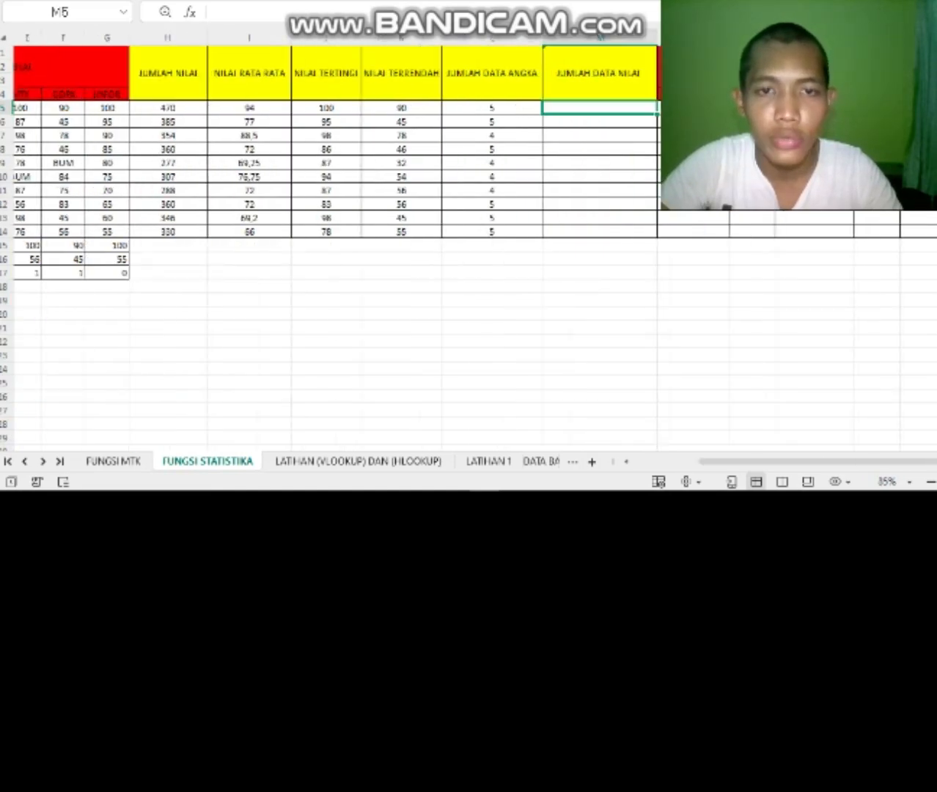
key("F2")
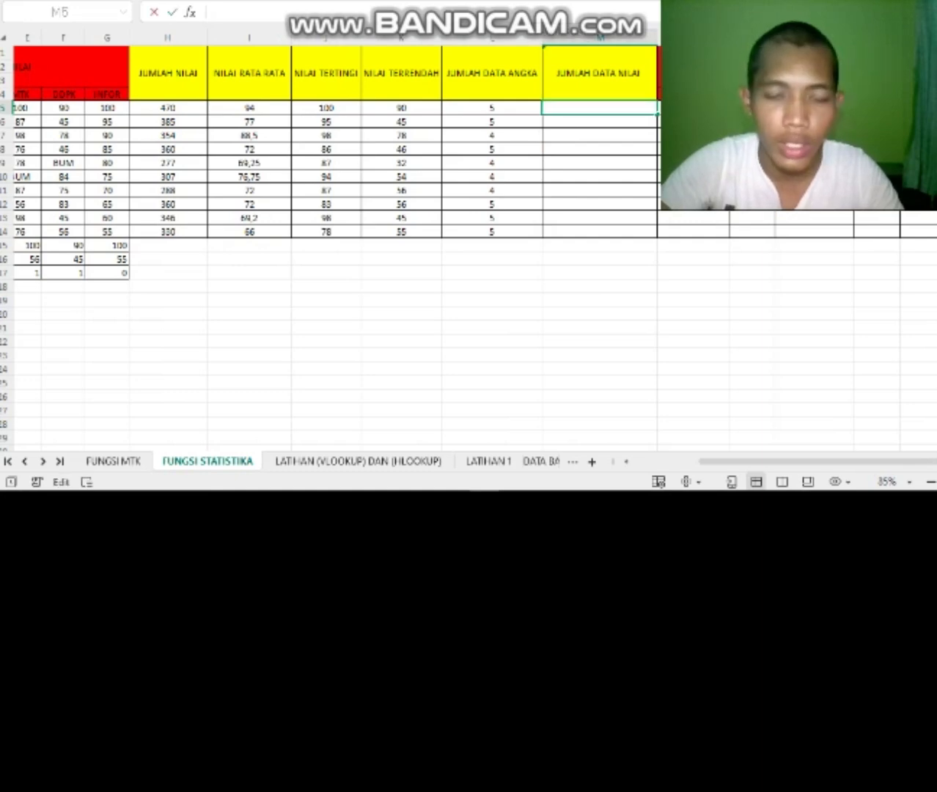
type("=count")
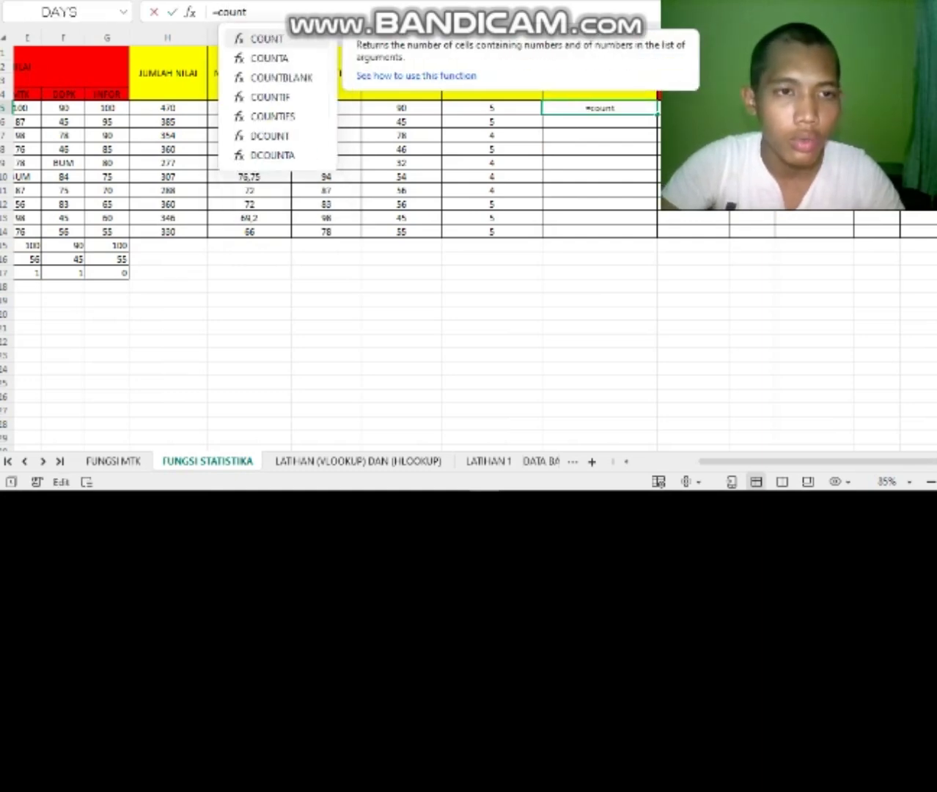
type("a(")
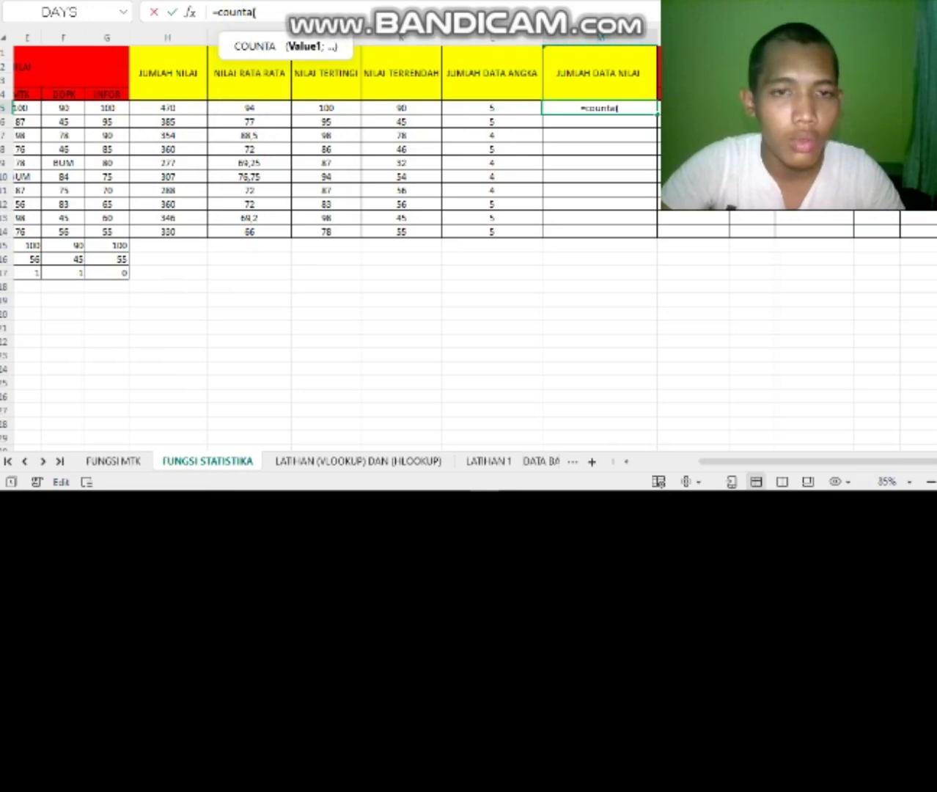
scroll(335, 249, "left", 3)
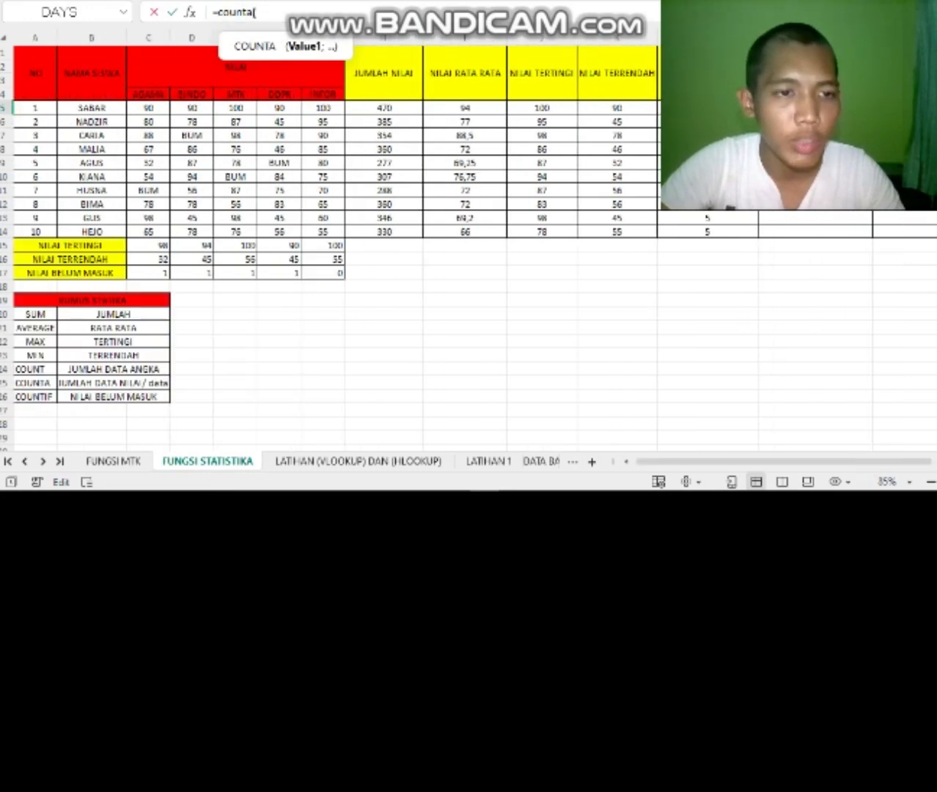
left_click_drag(148, 107, 339, 110)
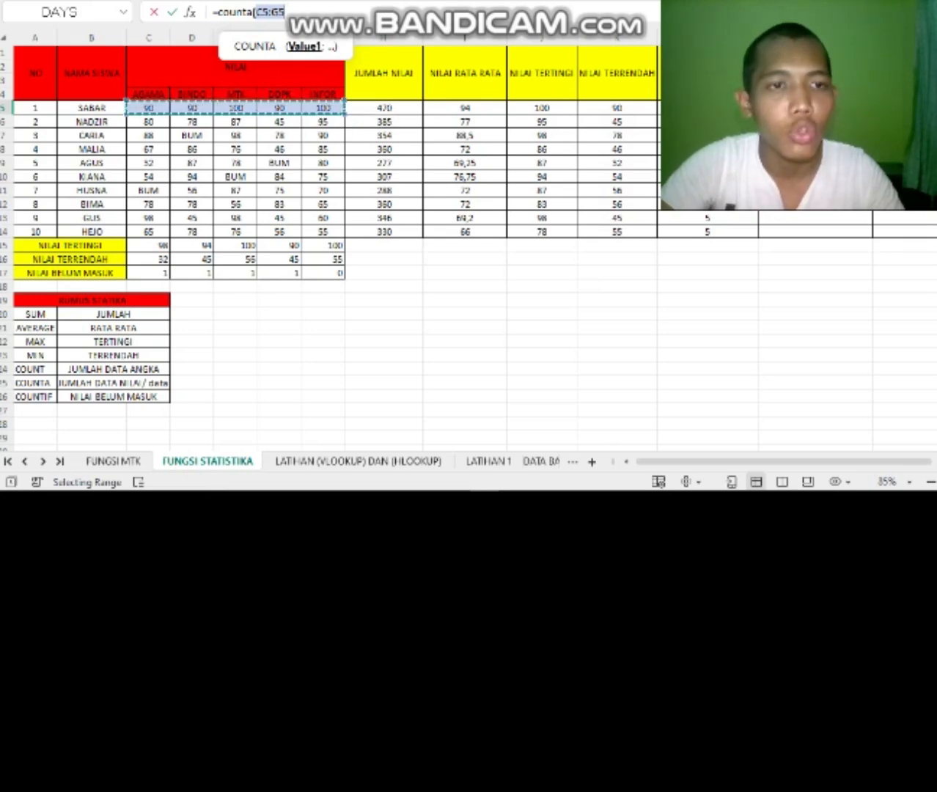
key("Return")
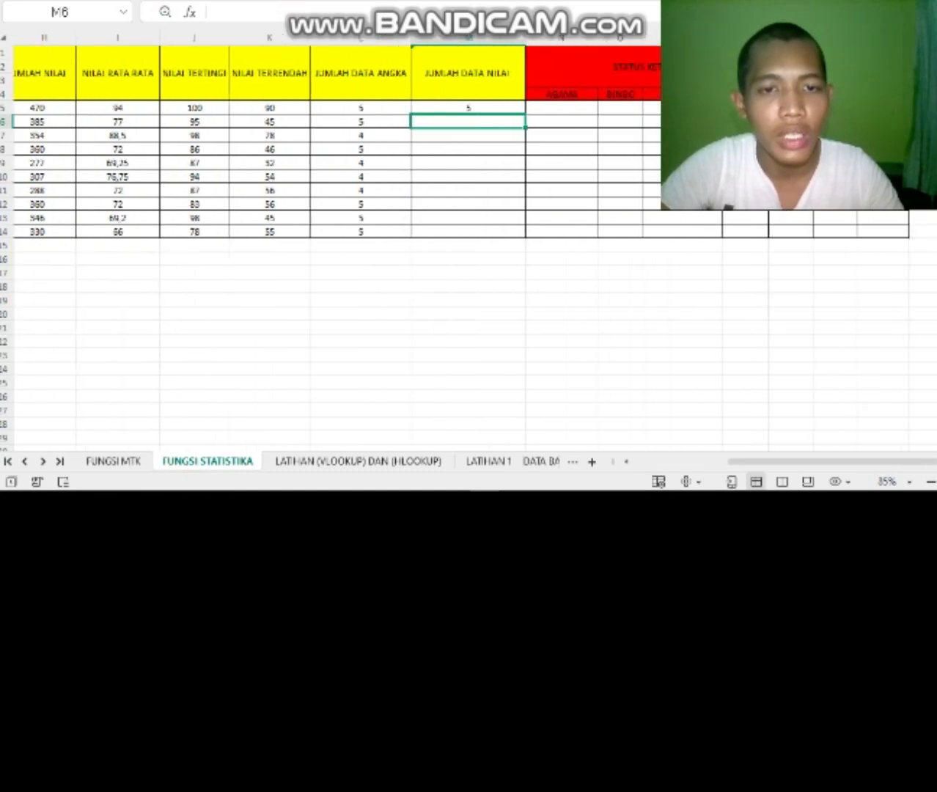
Fill the COUNTA formula from M5 down to M14 so every student has a JUMLAH DATA NILAI value
left_click(469, 108)
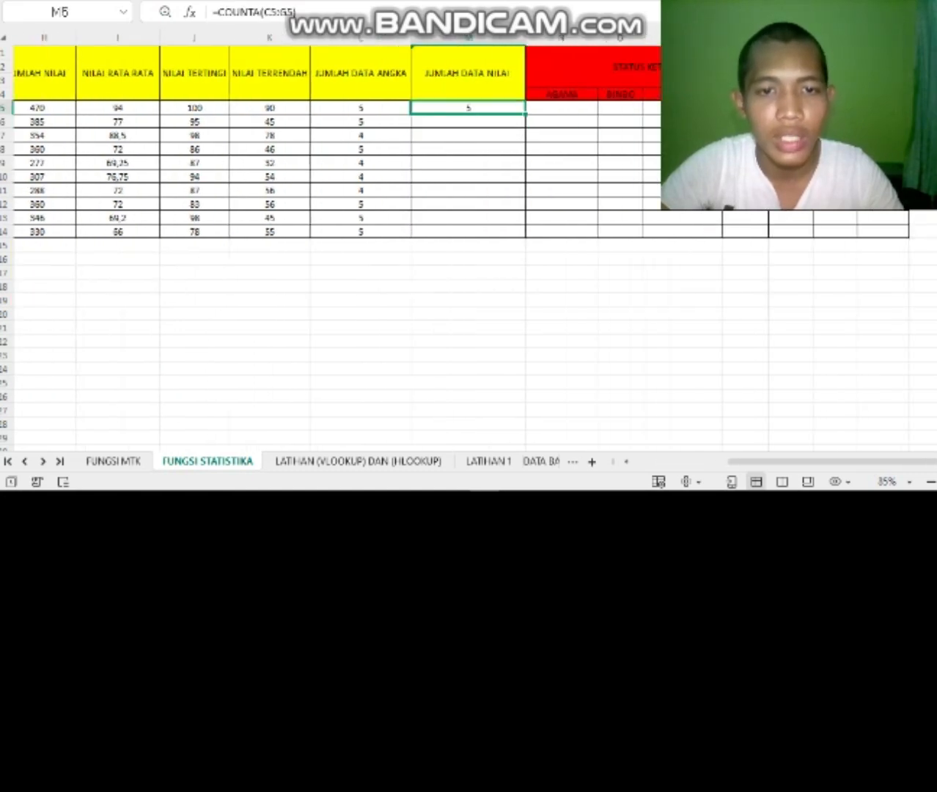
left_click_drag(525, 113, 513, 233)
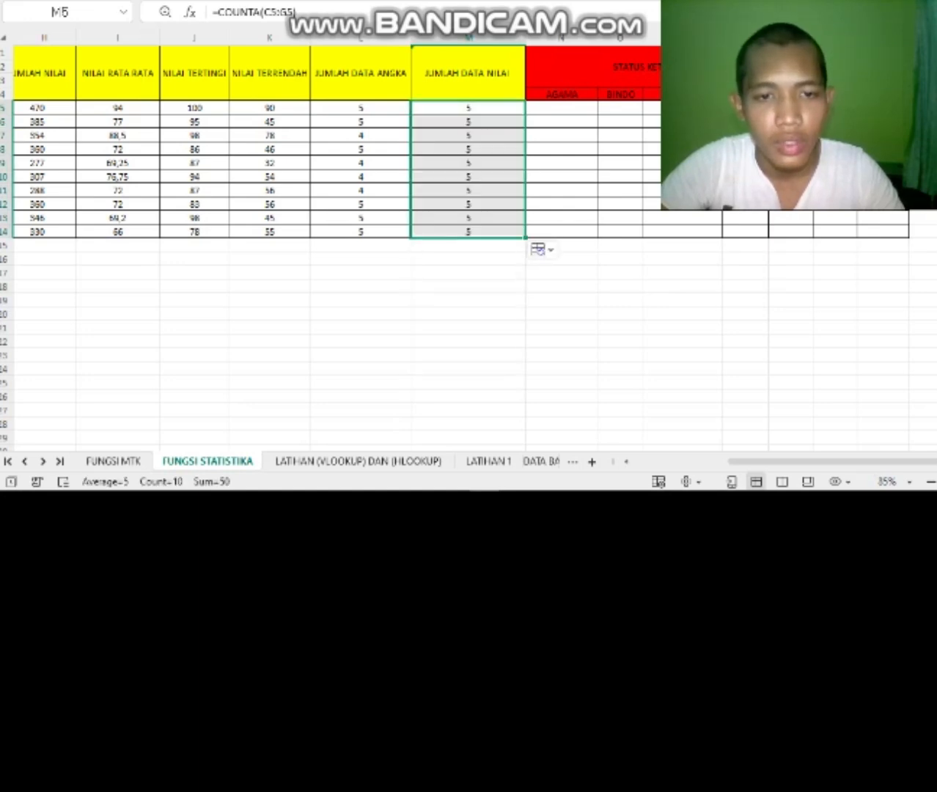
left_click(620, 313)
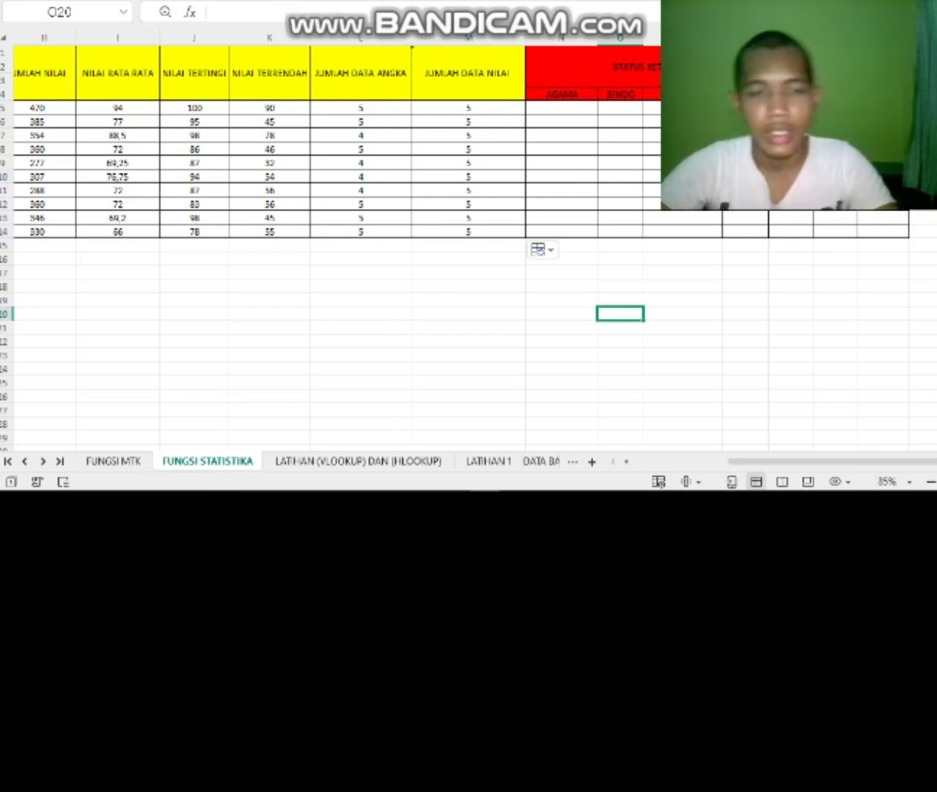
Compare the subject scores under NILAI with the matching subject columns under STATUS KETUNTASAN NILAI and the GRADE and PERINGKAT headings
scroll(337, 242, "right", 4)
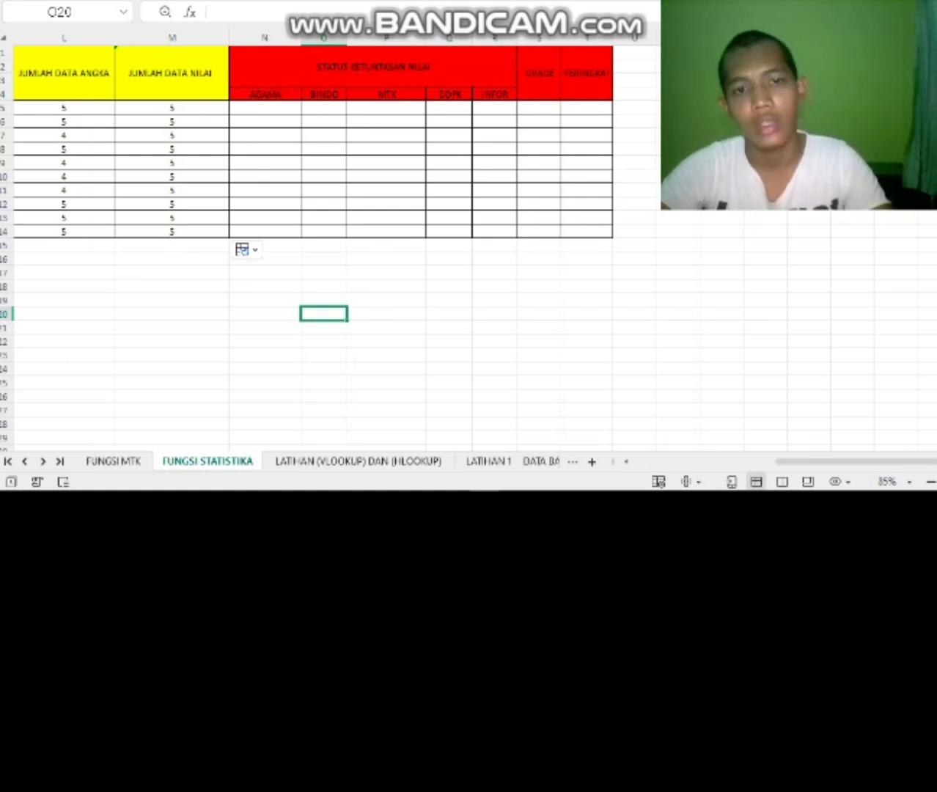
scroll(235, 242, "left", 6)
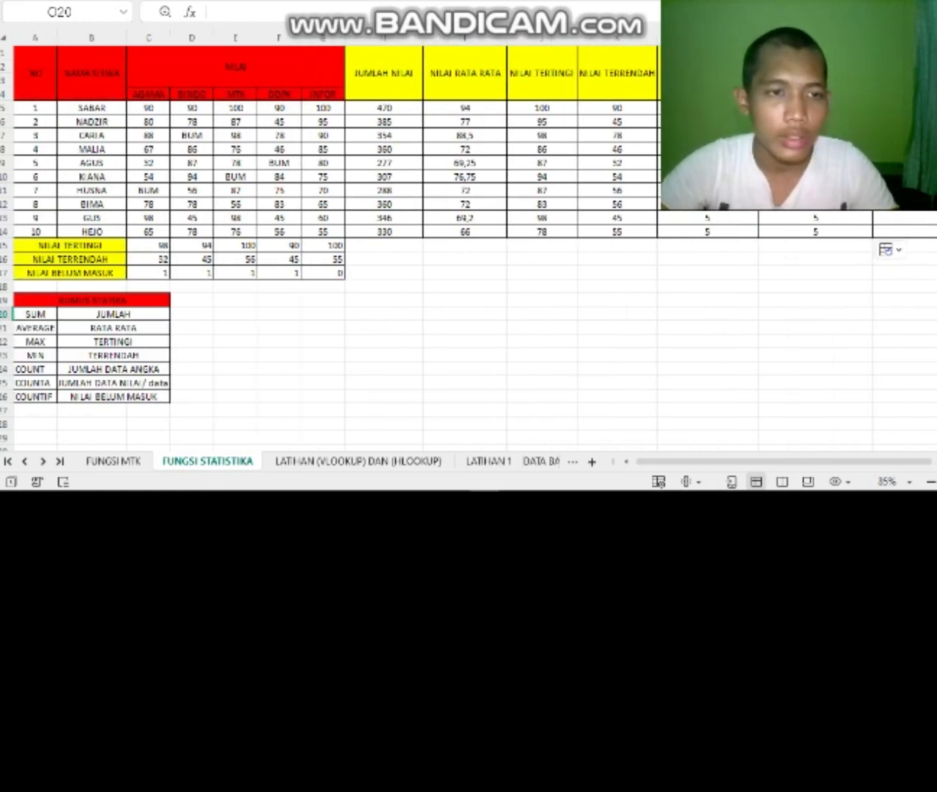
left_click(148, 108)
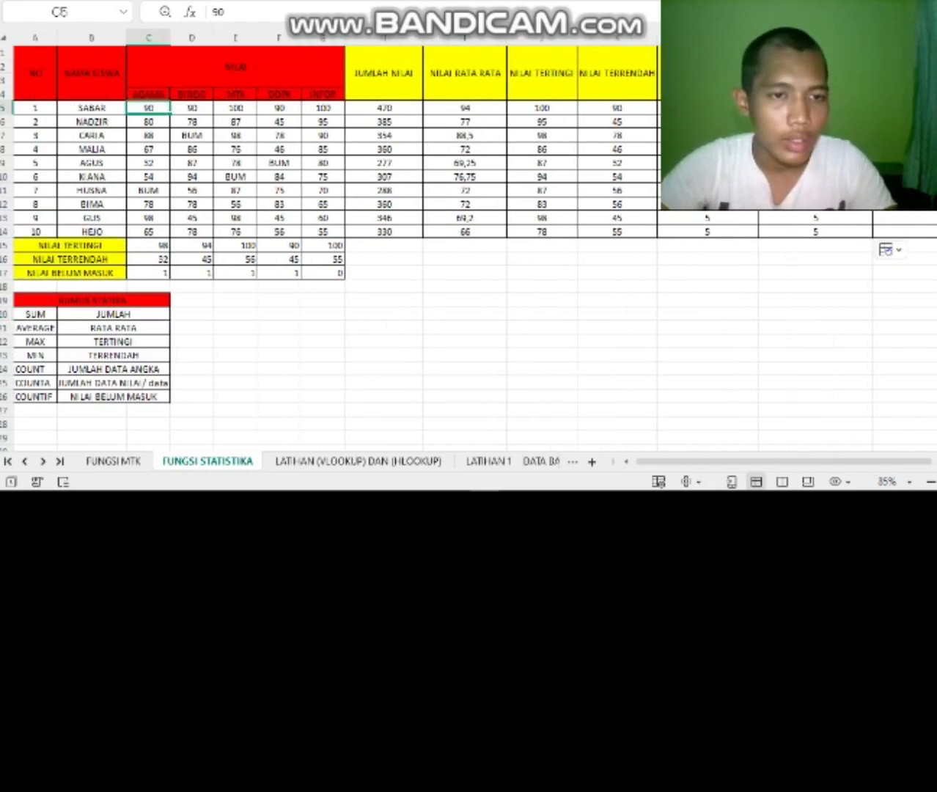
scroll(330, 242, "right", 6)
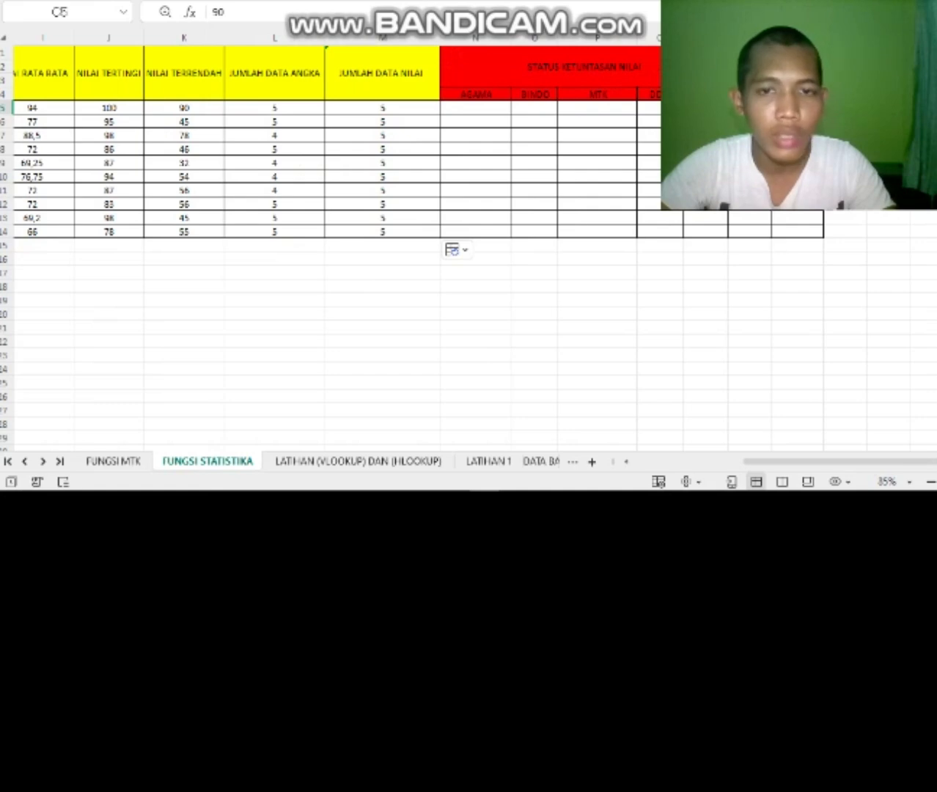
scroll(330, 242, "left", 6)
scroll(330, 242, "right", 4)
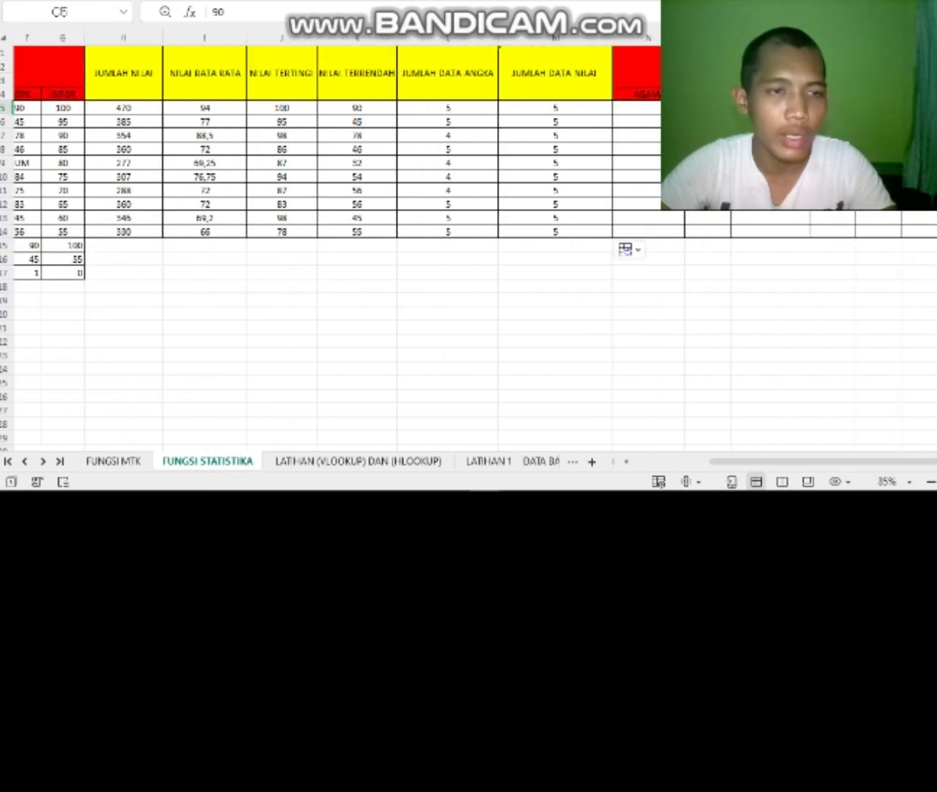
scroll(330, 242, "right", 4)
scroll(330, 242, "left", 8)
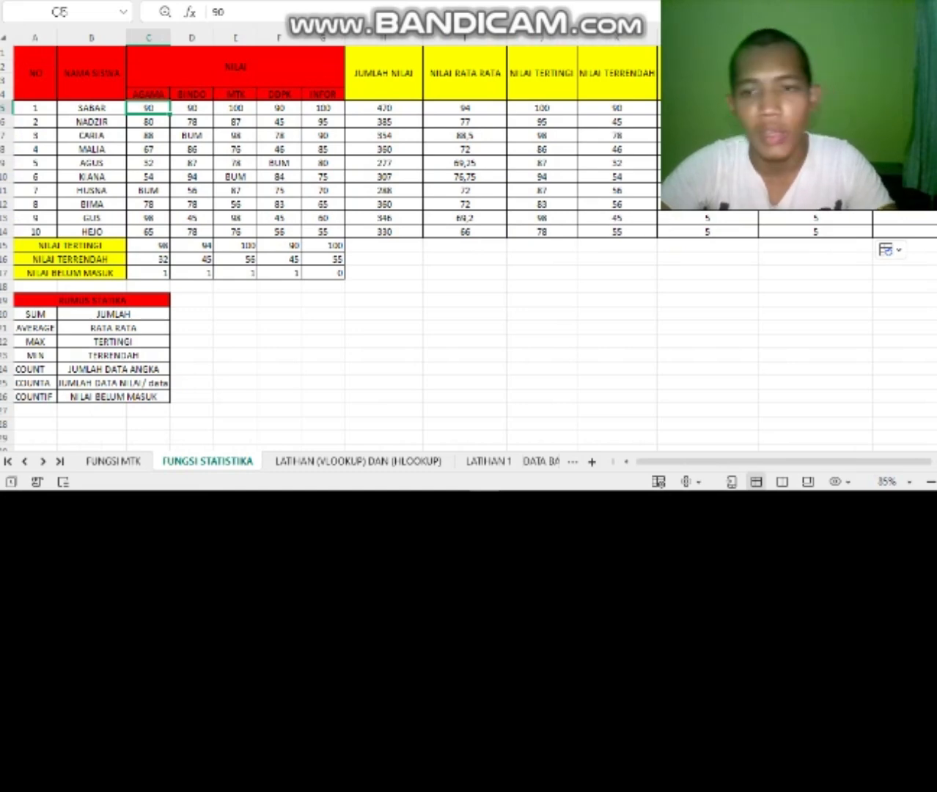
scroll(330, 242, "right", 9)
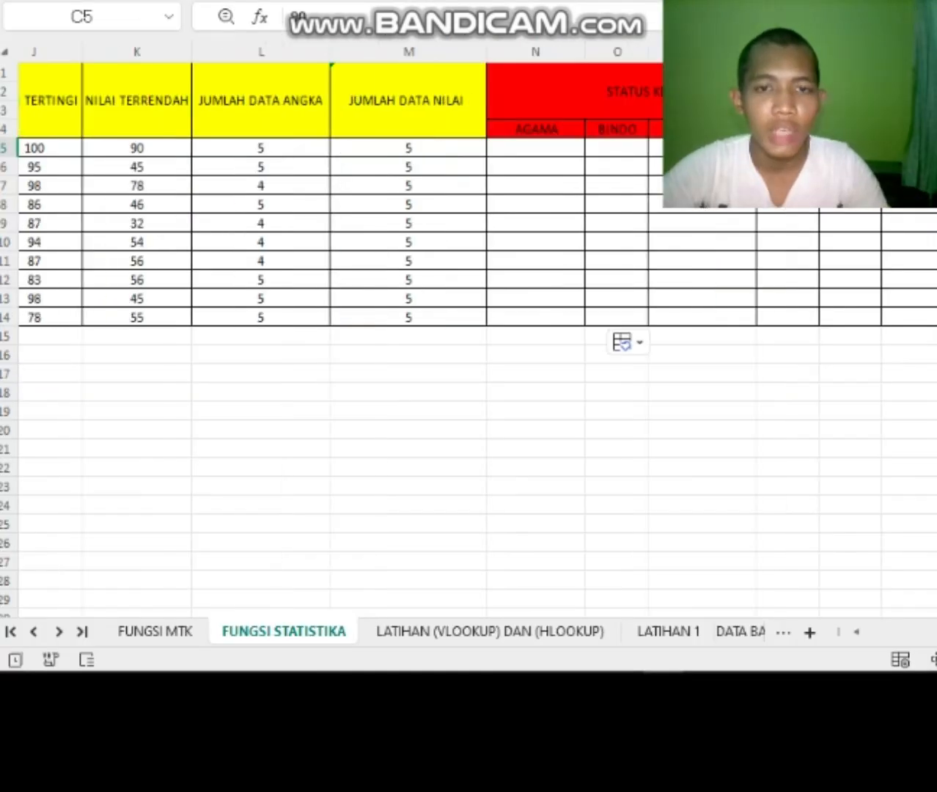
scroll(330, 241, "down", 2)
scroll(329, 242, "up", 2)
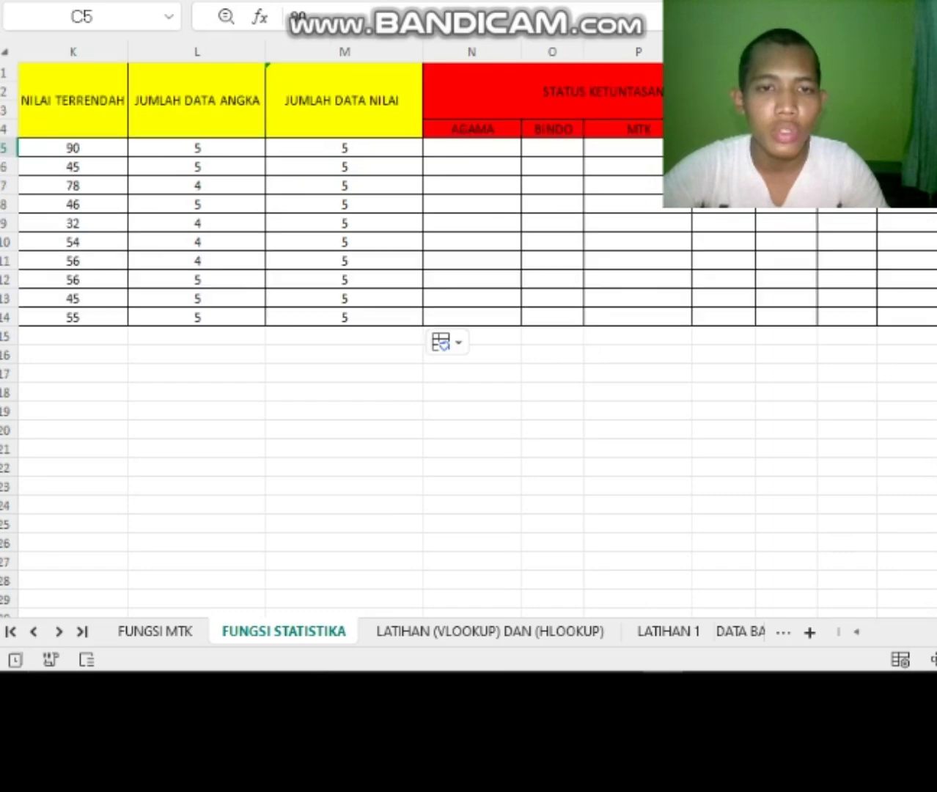
scroll(330, 242, "left", 8)
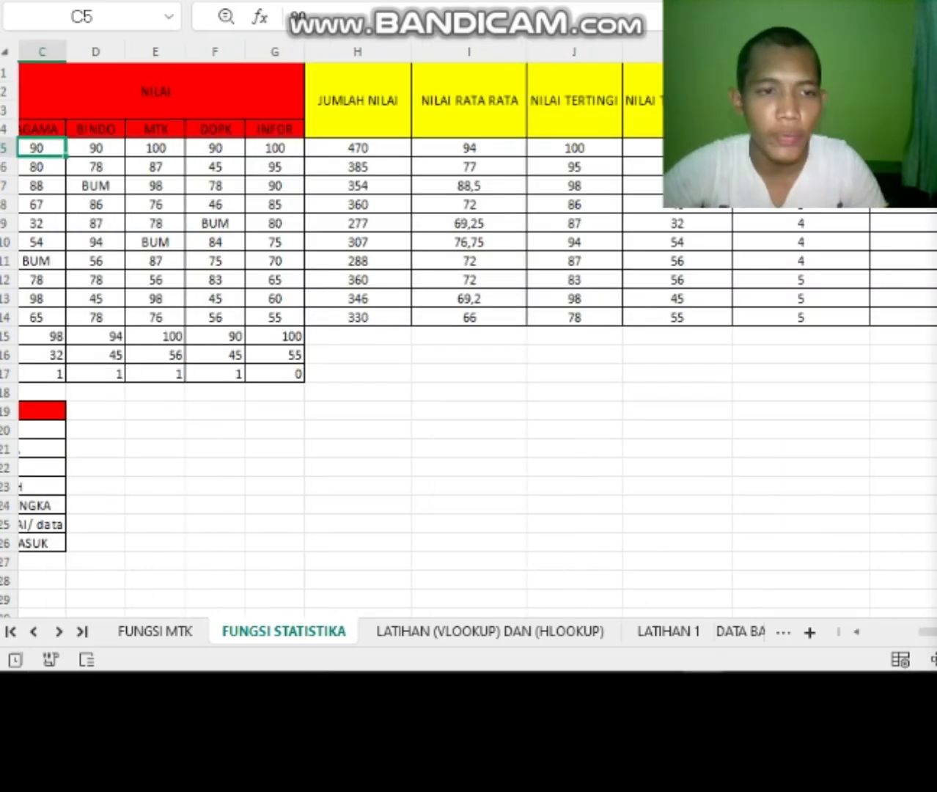
scroll(329, 242, "right", 6)
scroll(330, 241, "right", 4)
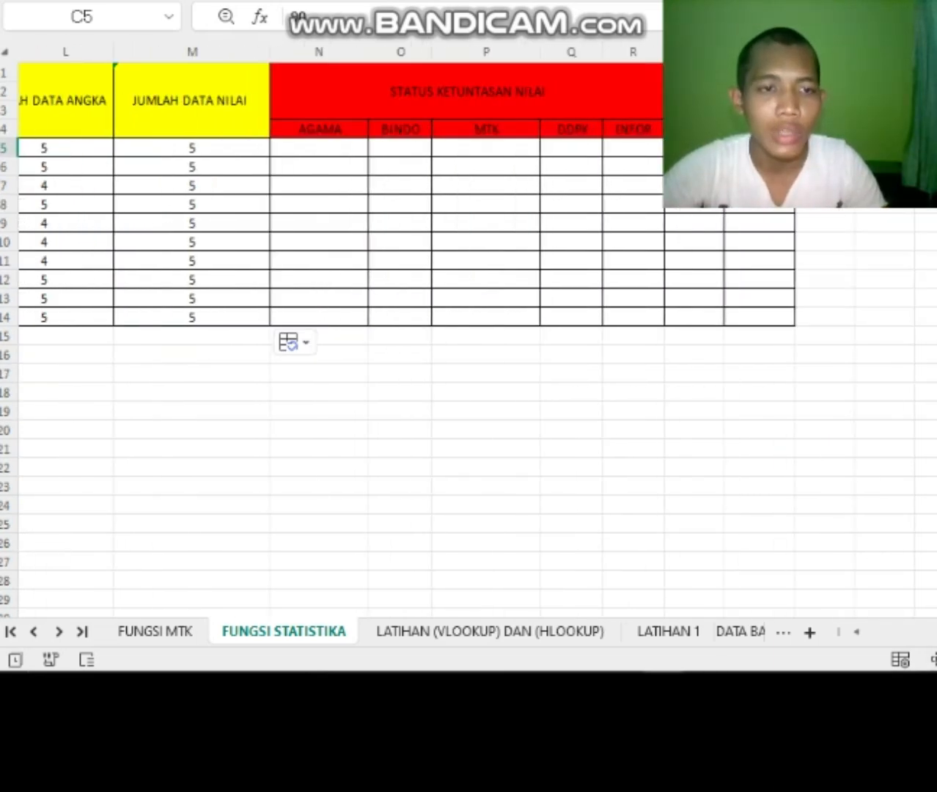
scroll(330, 242, "left", 8)
scroll(329, 242, "right", 3)
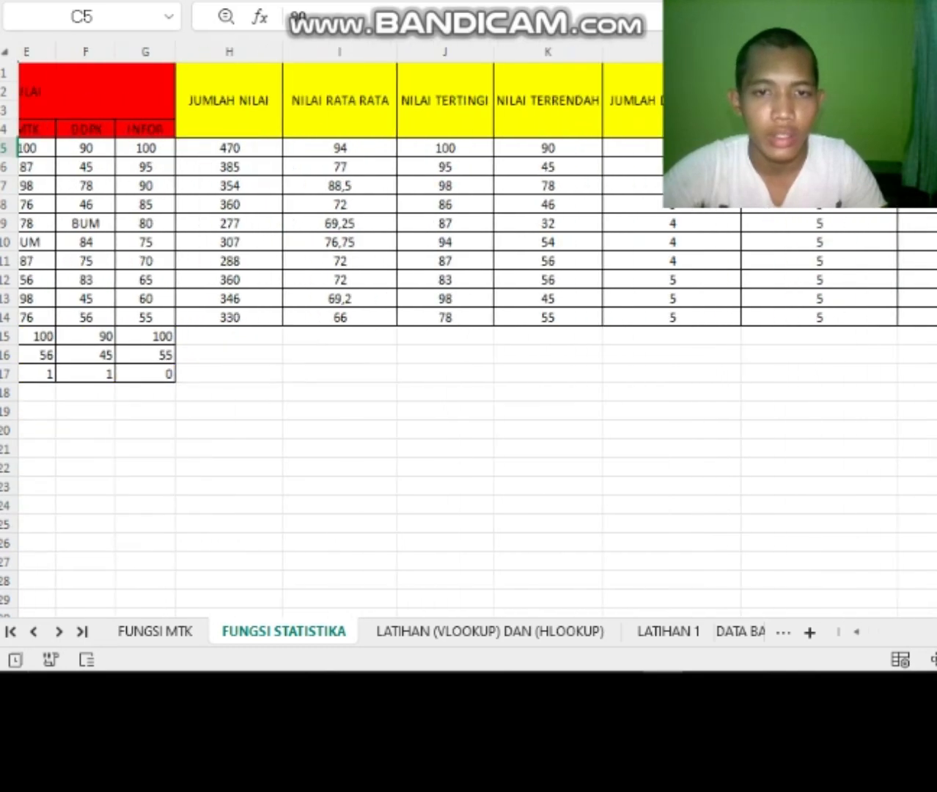
Start an IF formula in N5, under AGAMA in STATUS KETUNTASAN NILAI, with the logical test C5>=75
scroll(330, 242, "right", 4)
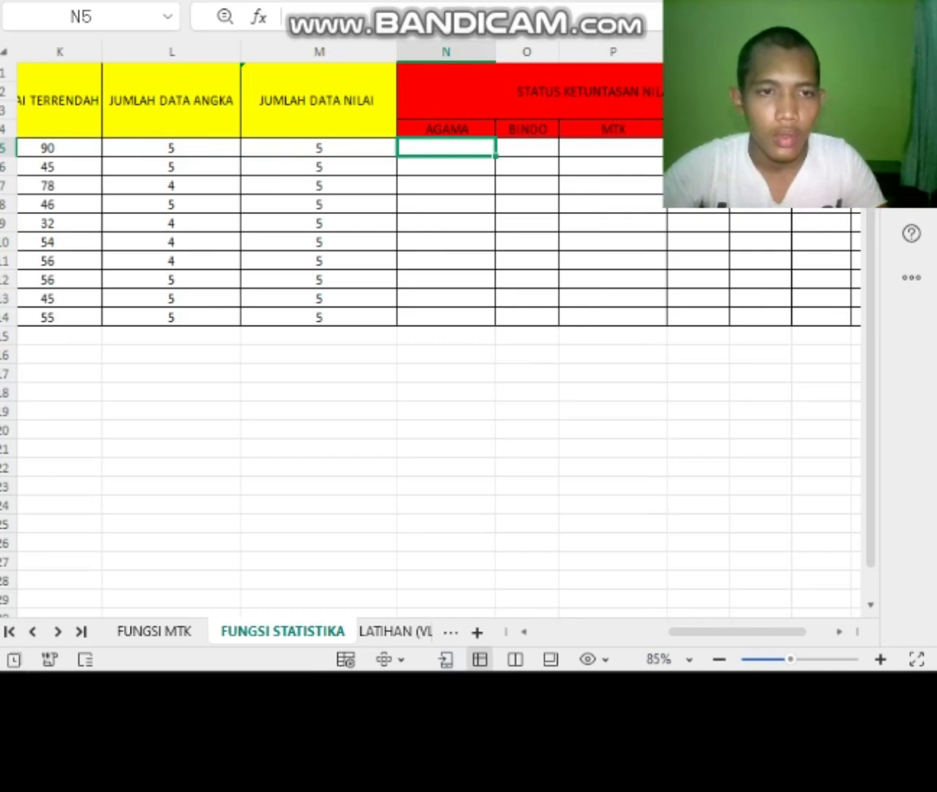
type("=")
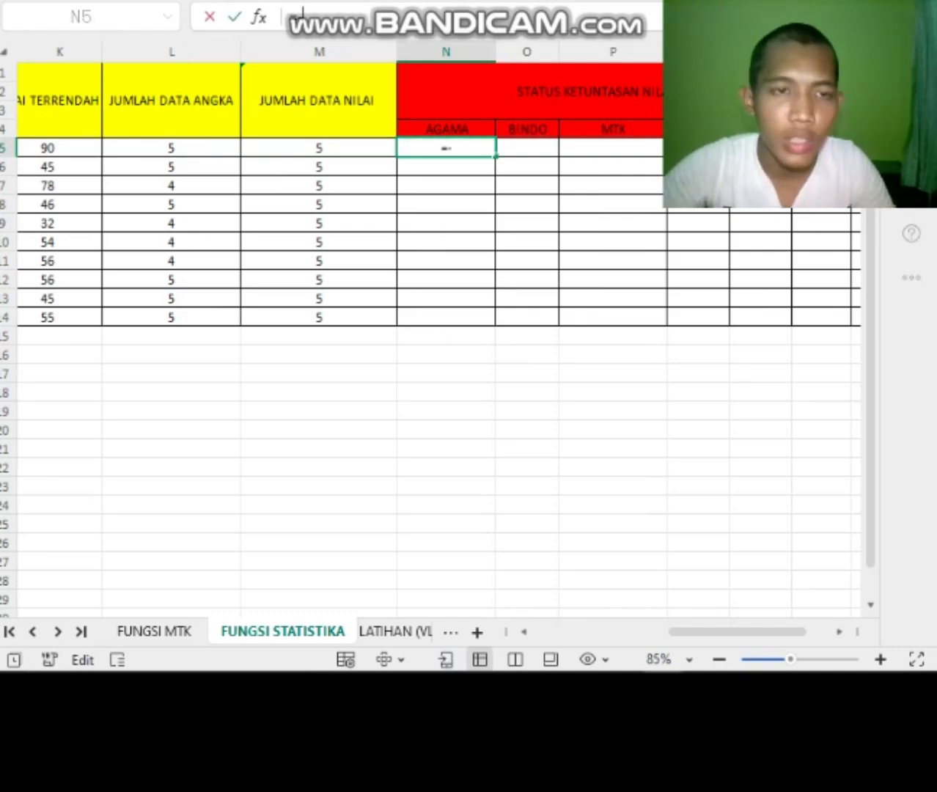
type("IF")
type("(")
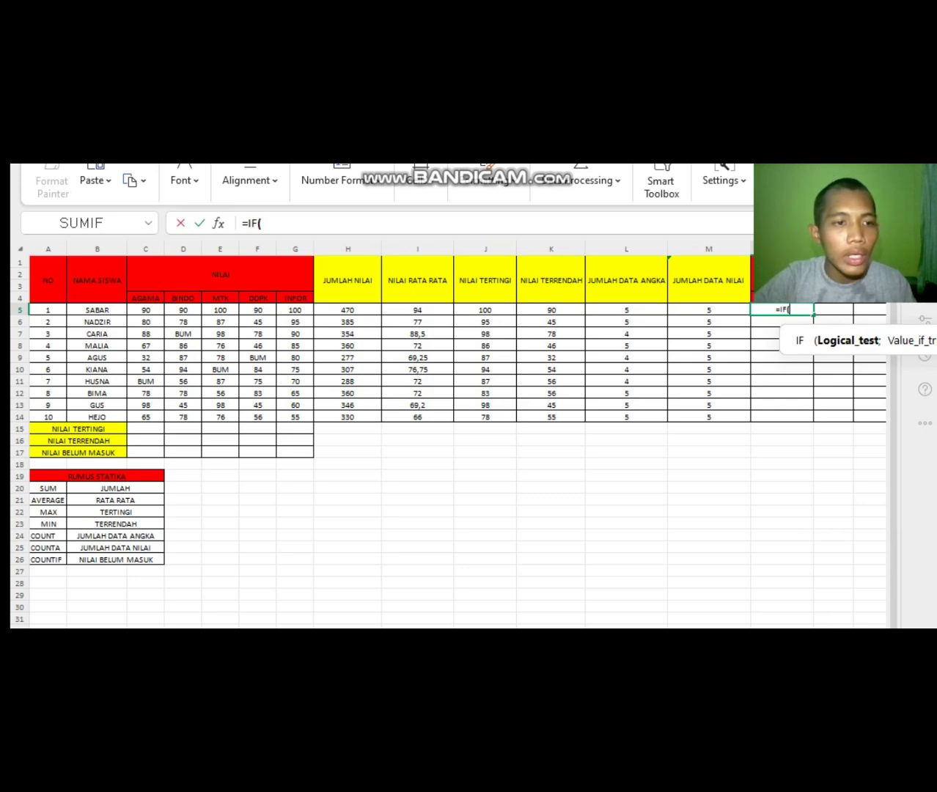
left_click(146, 310)
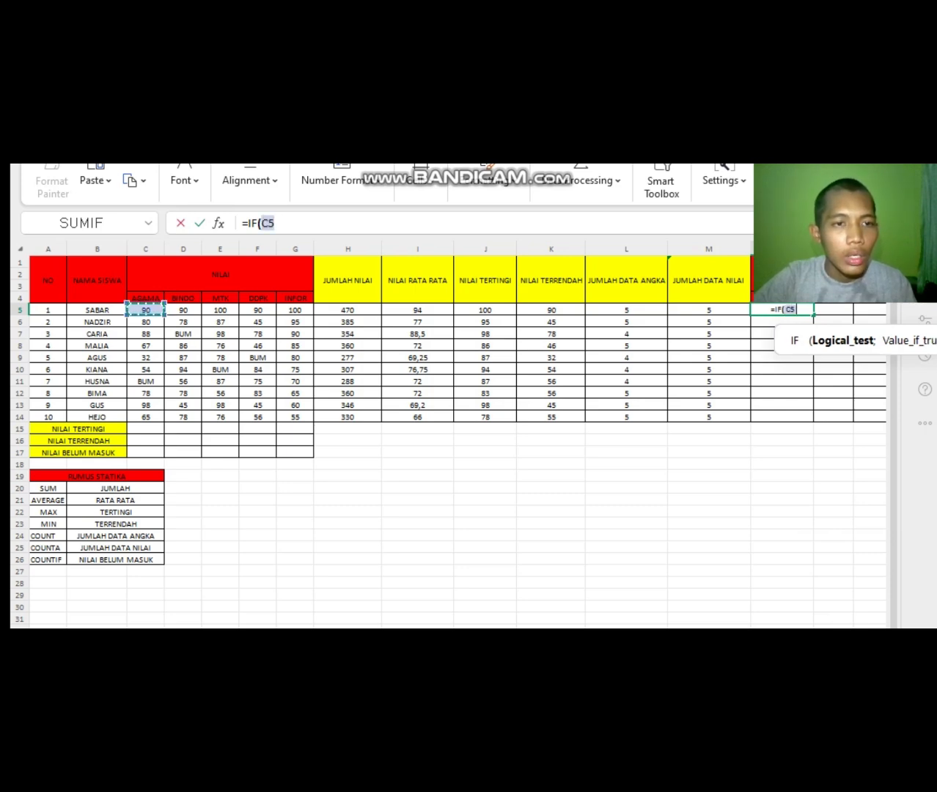
left_click(275, 223)
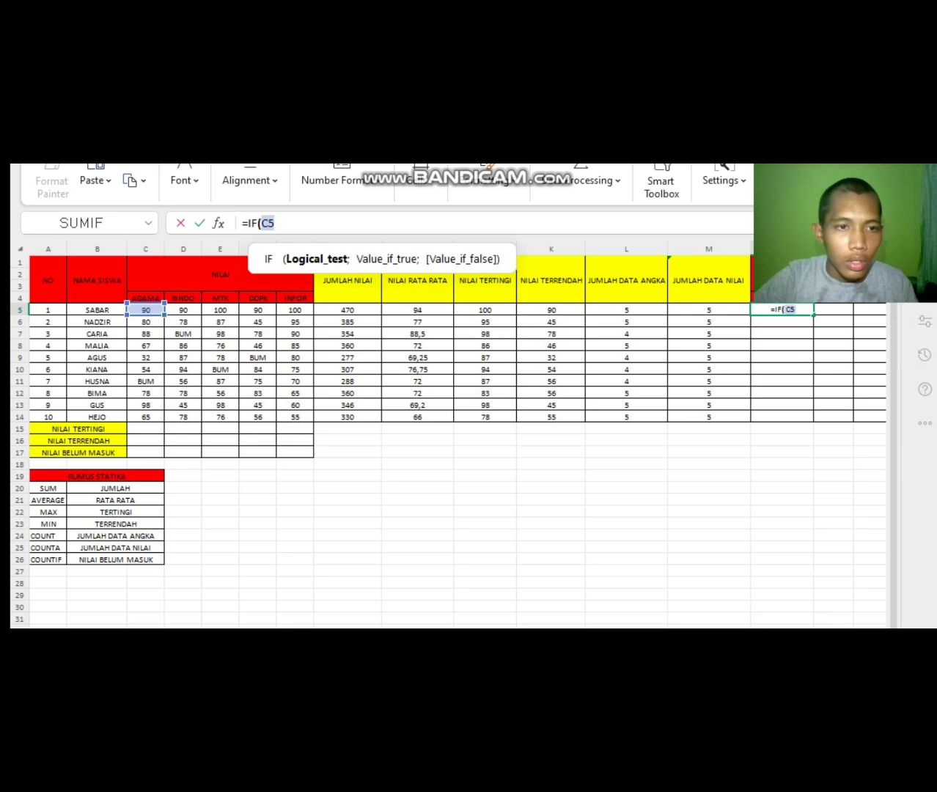
type(">")
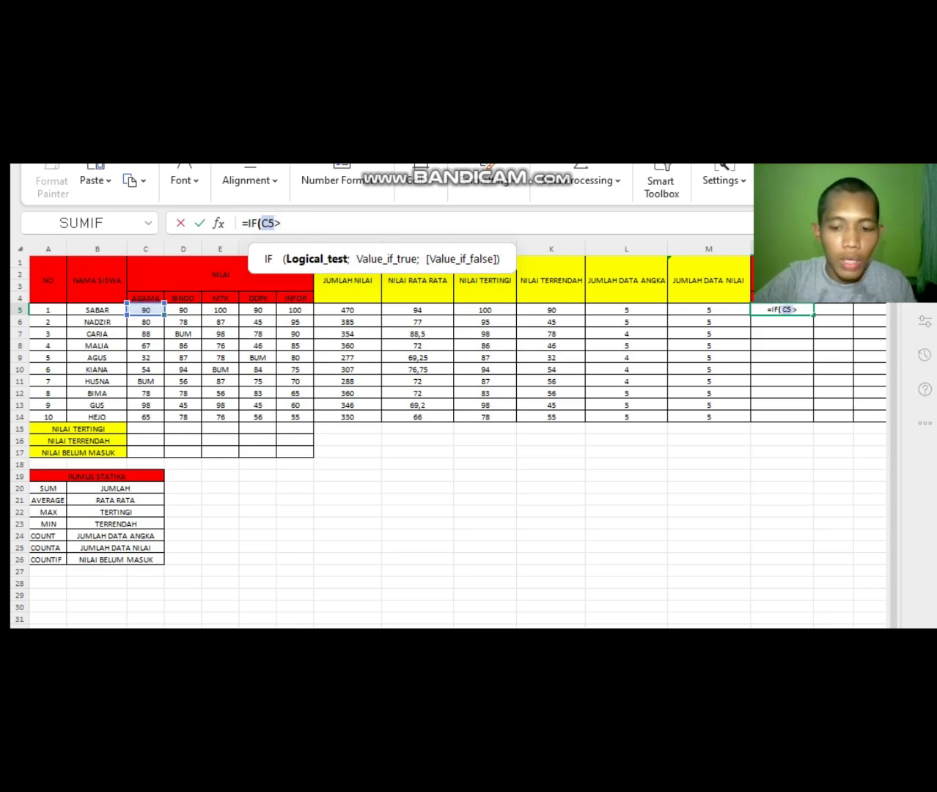
type("=75")
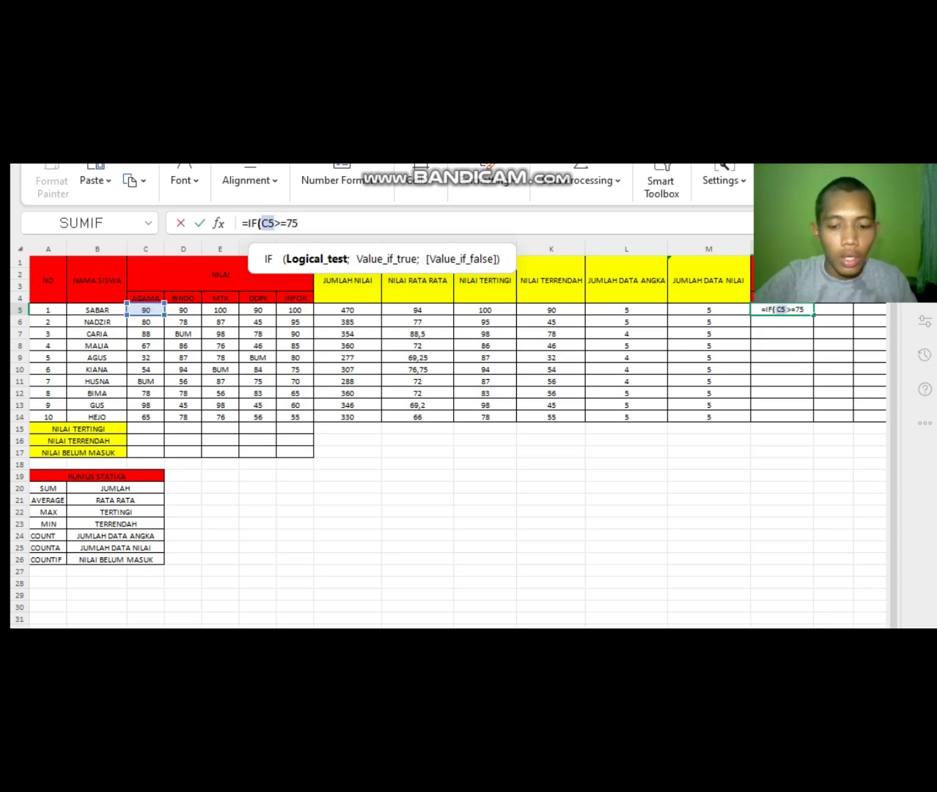
type("\"")
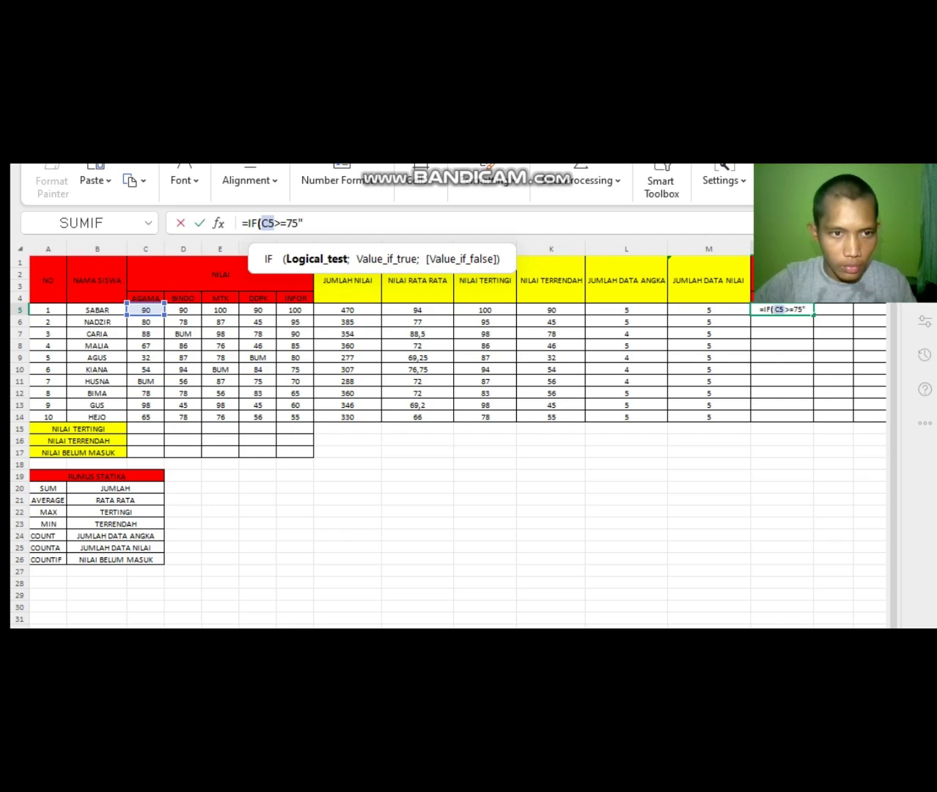
key("BackSpace")
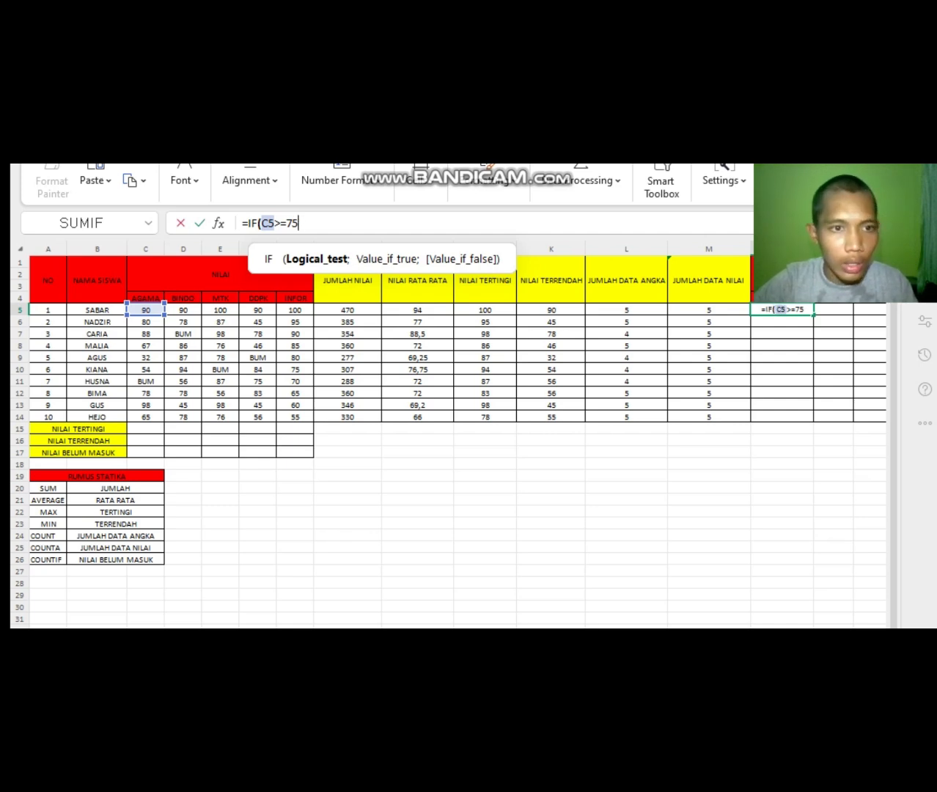
Continue the N5 formula with "TUNTAS" as the value if true and a nested IF testing C5<=75 as the value if false
type(";")
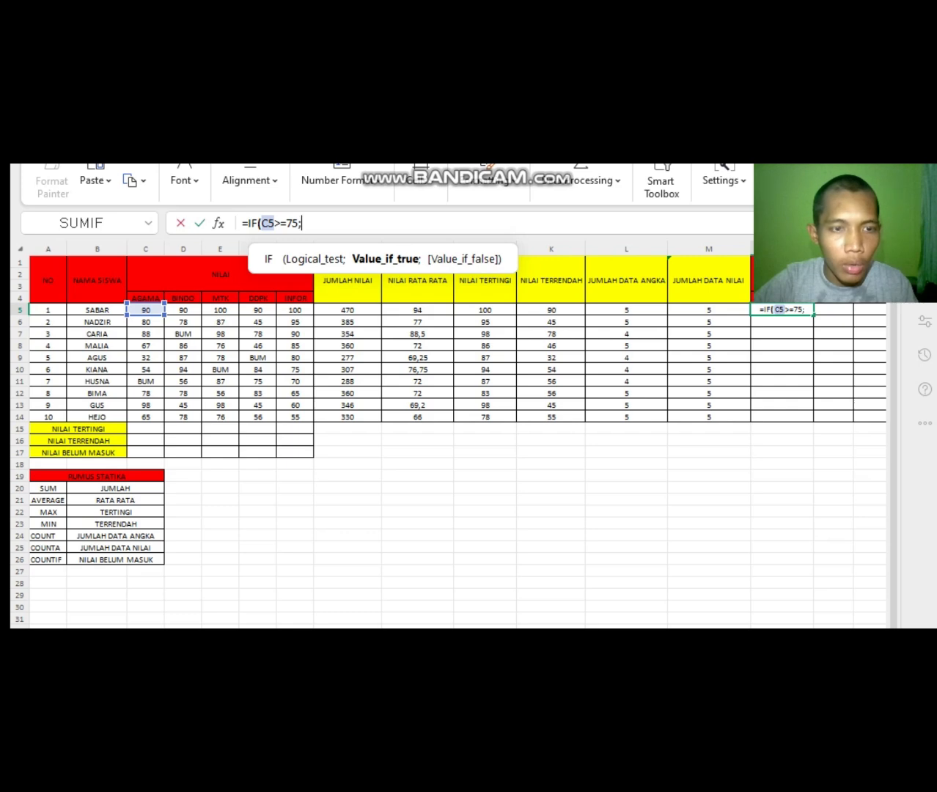
type("\"")
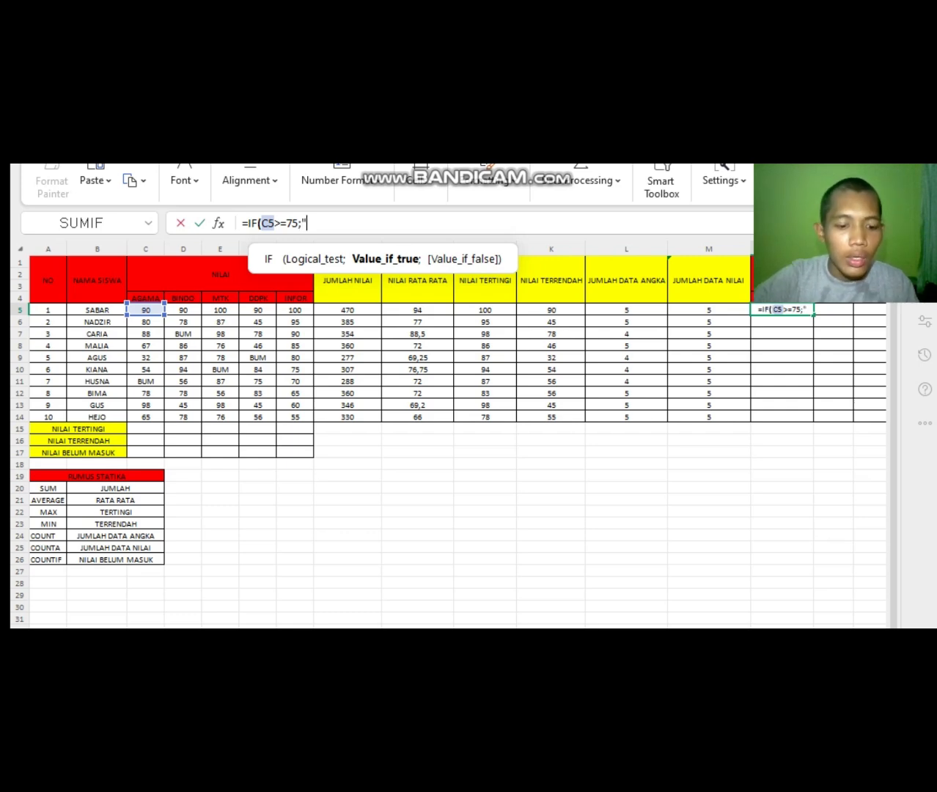
type("TUNTAS\"")
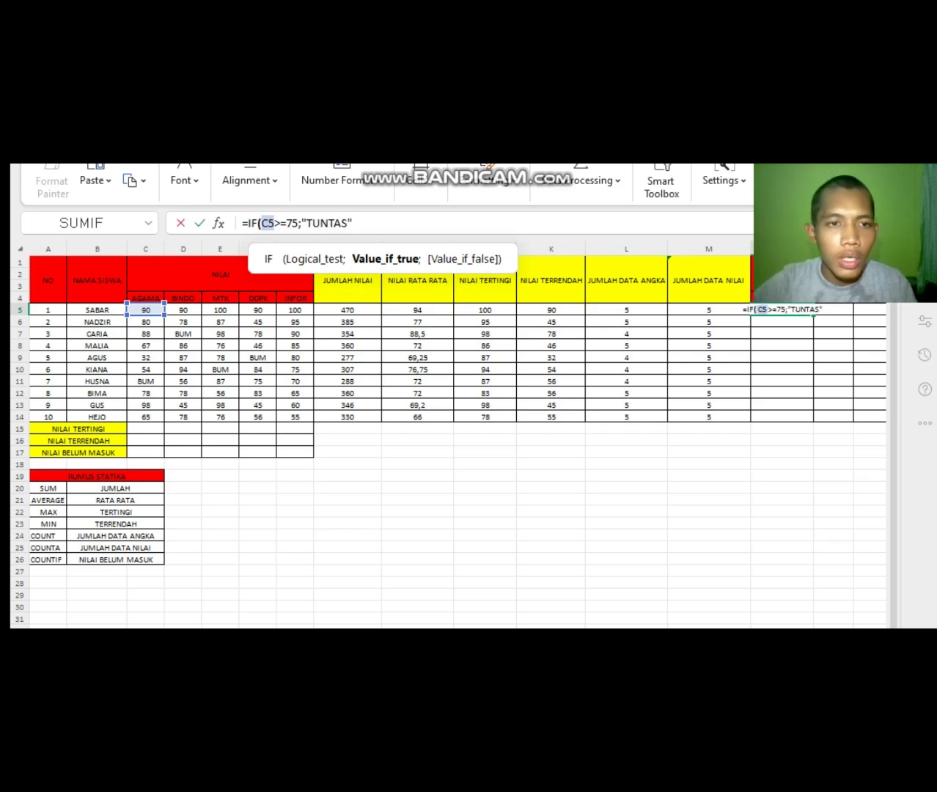
type(";IF")
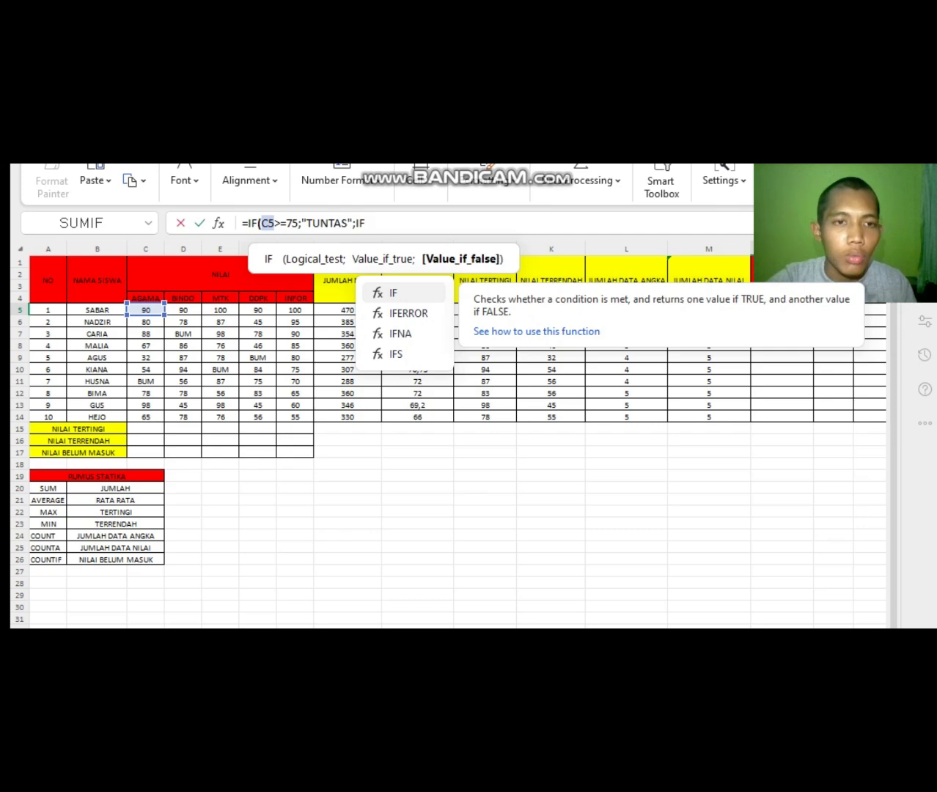
type("(")
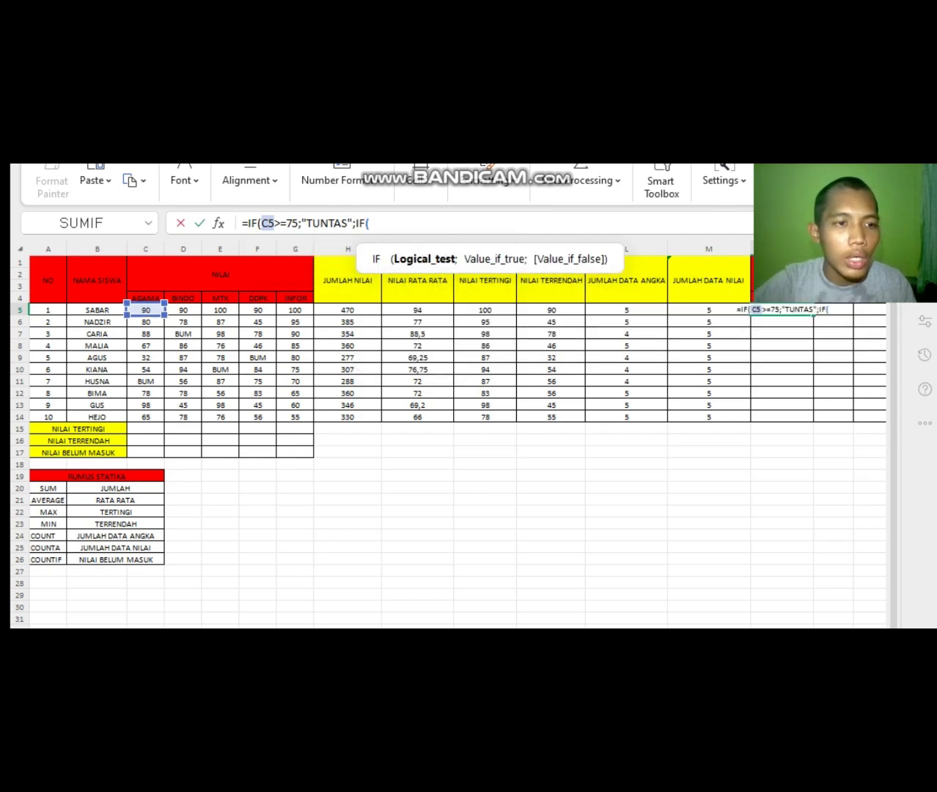
left_click(145, 309)
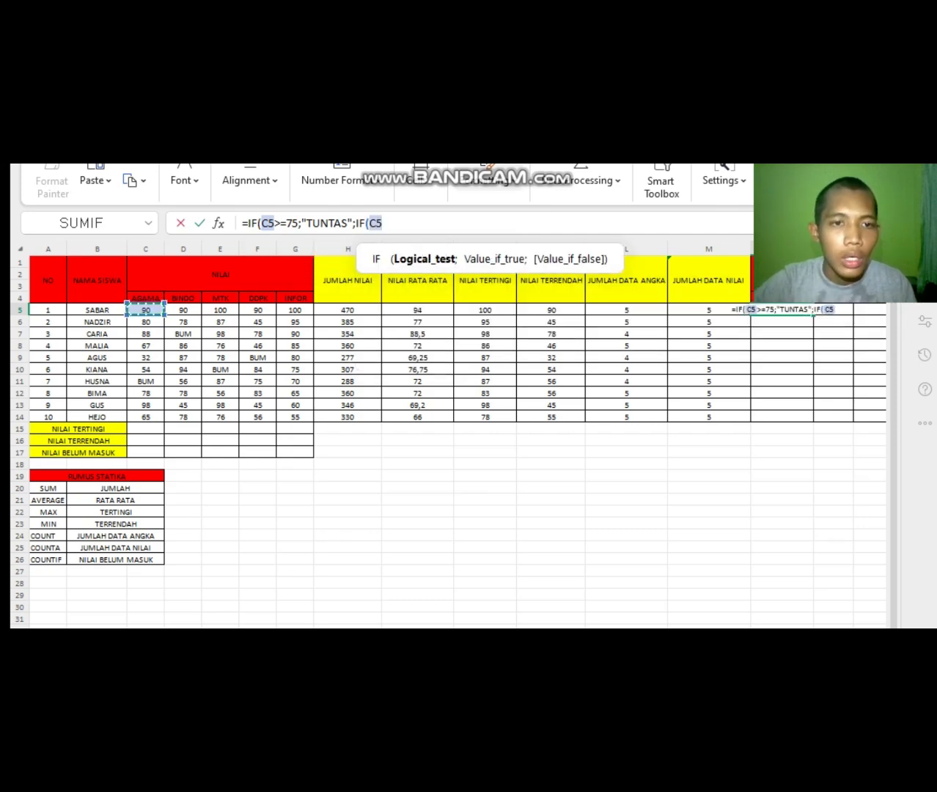
type(",")
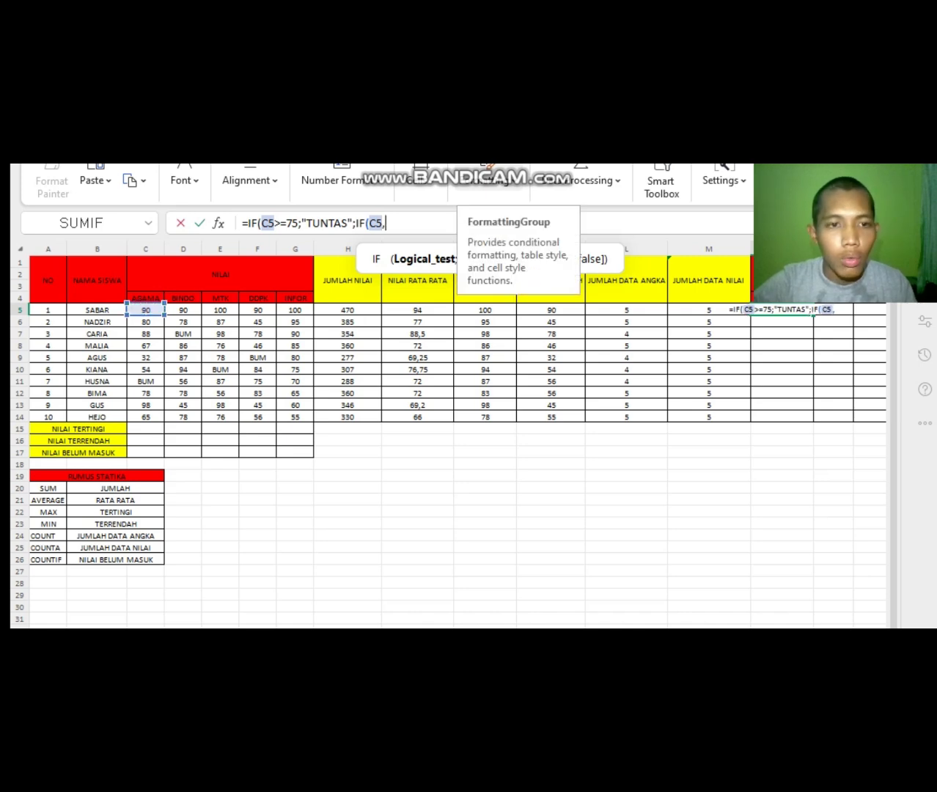
key("BackSpace")
type("<=")
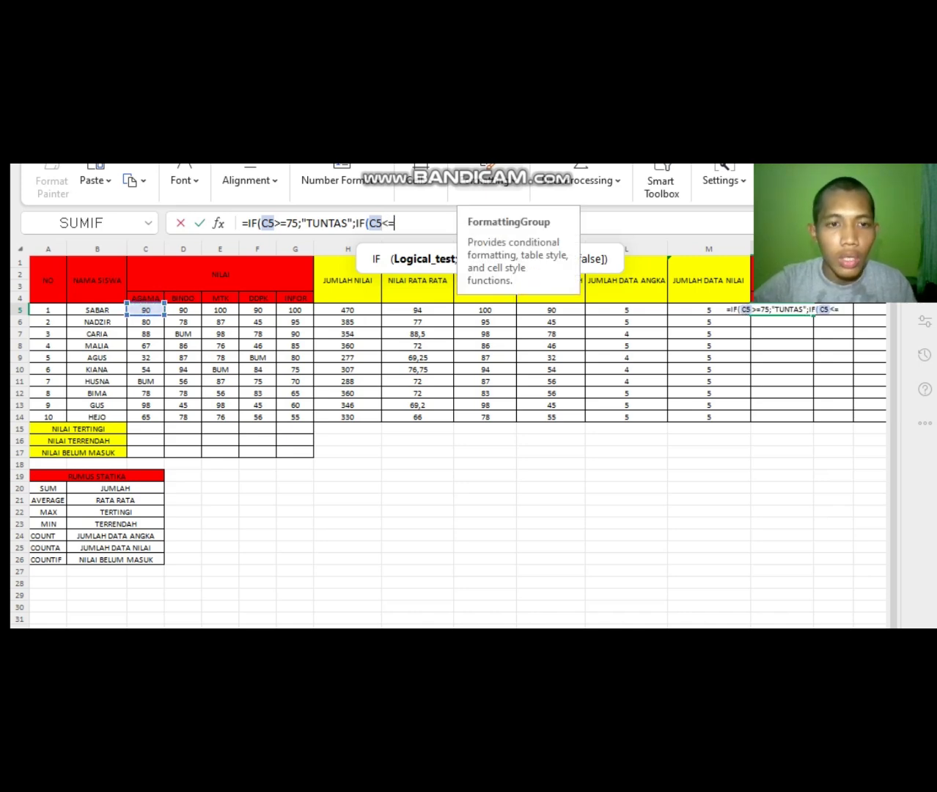
type("75")
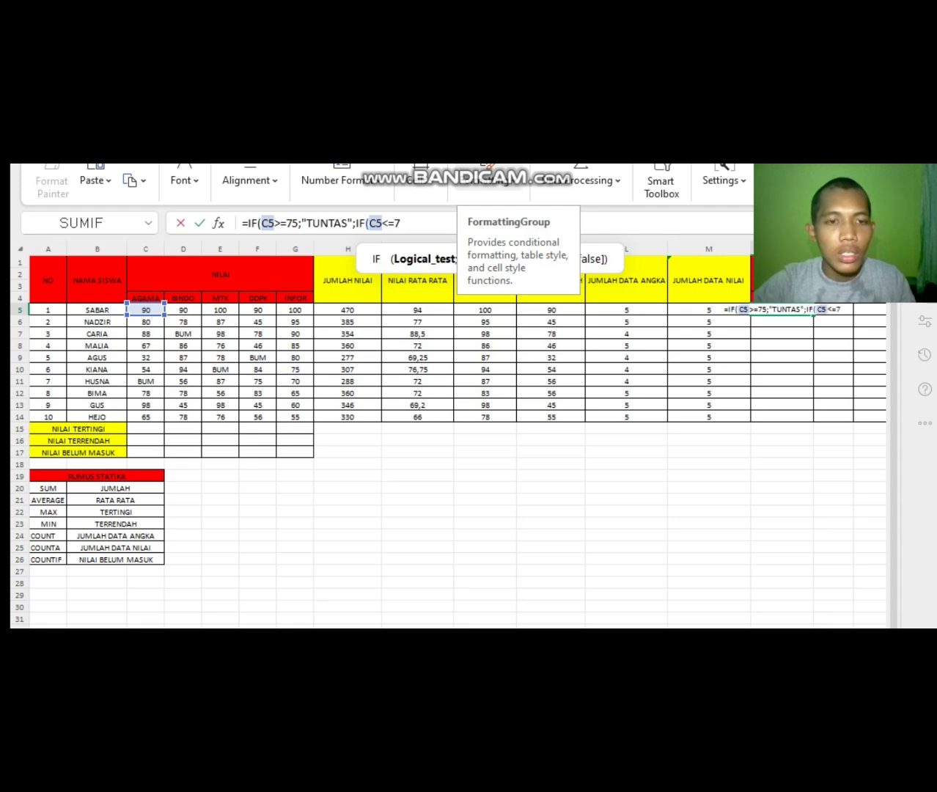
Give the nested IF in N5 the true value "REMEDIAL", close both brackets and commit the formula
type(";\"")
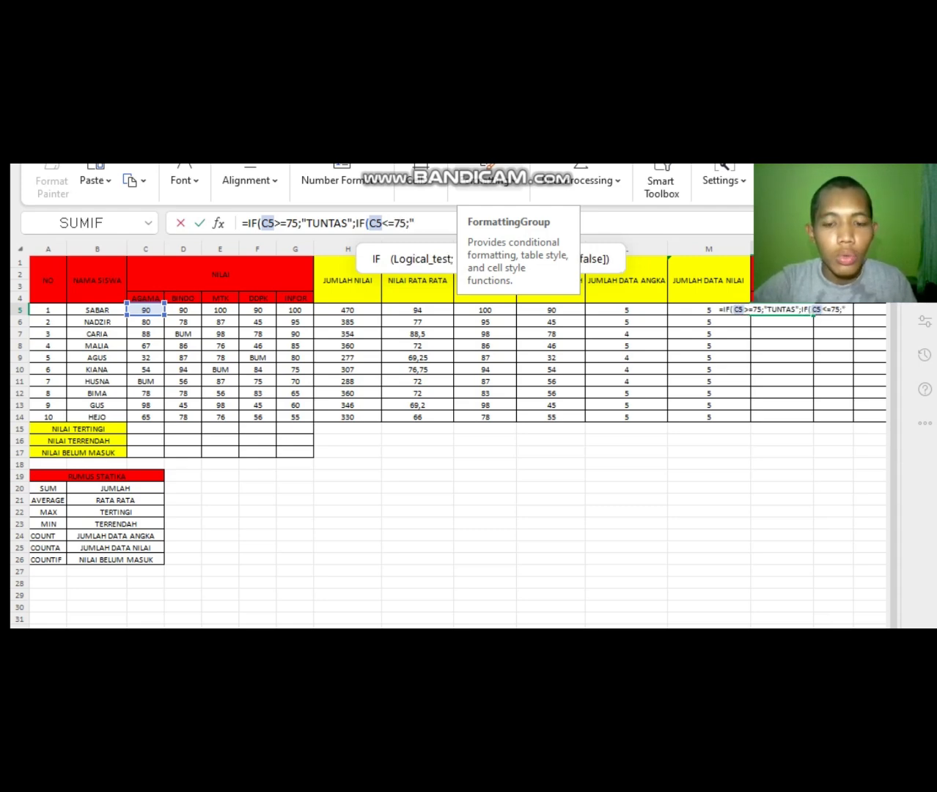
type("))")
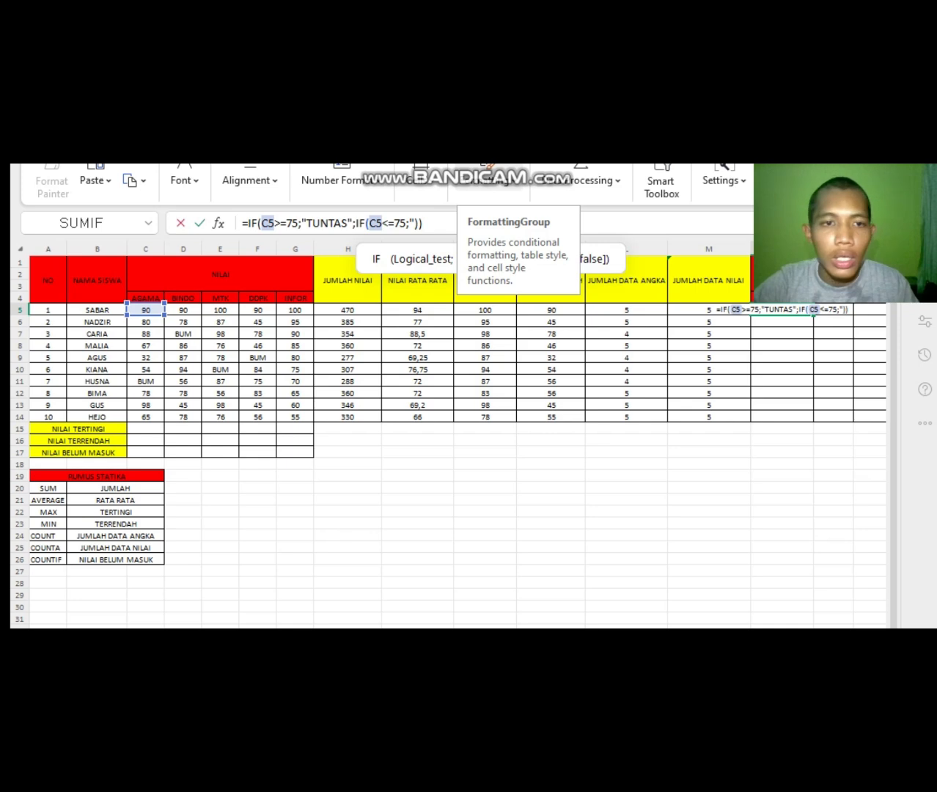
key("BackSpace")
key("BackSpace")
key("BackSpace")
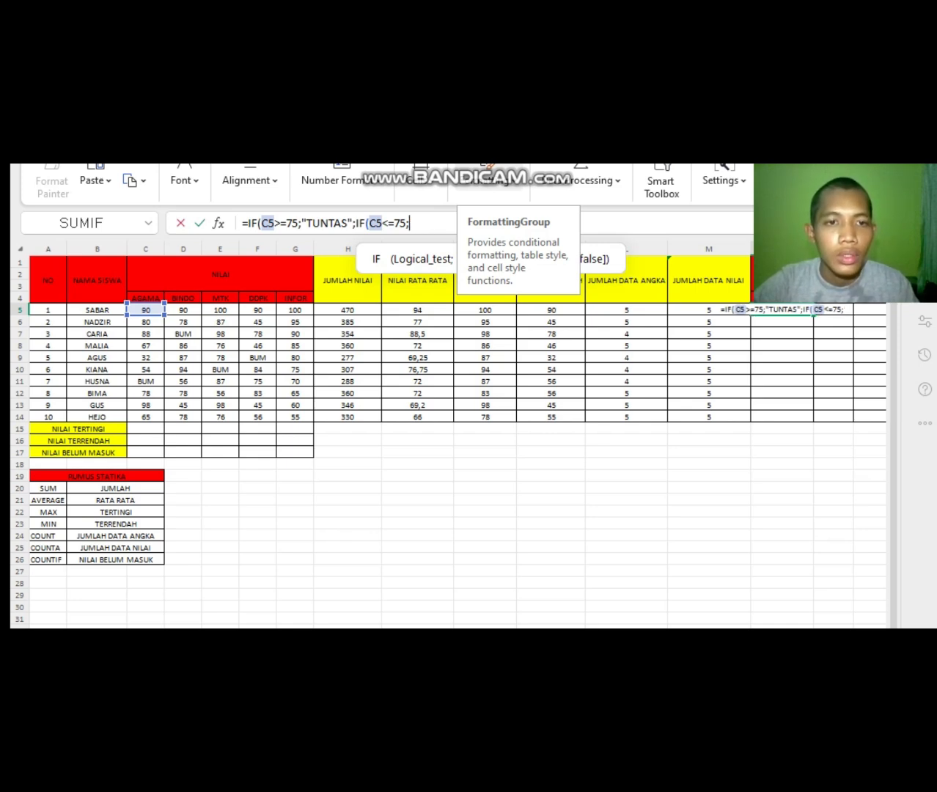
type("\"")
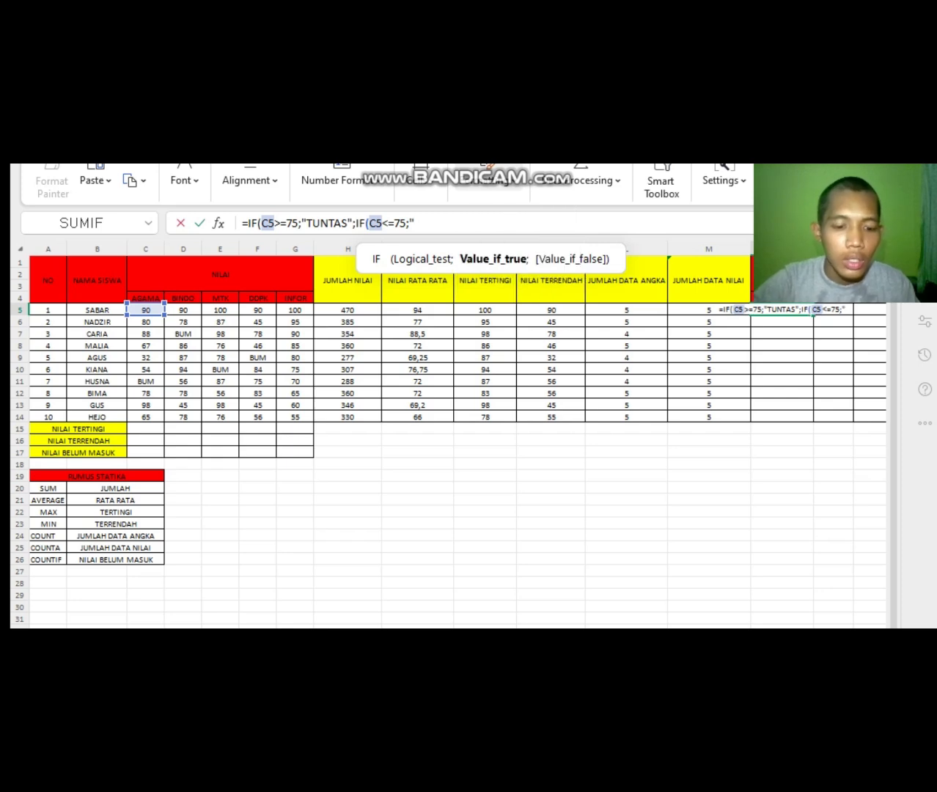
type("R")
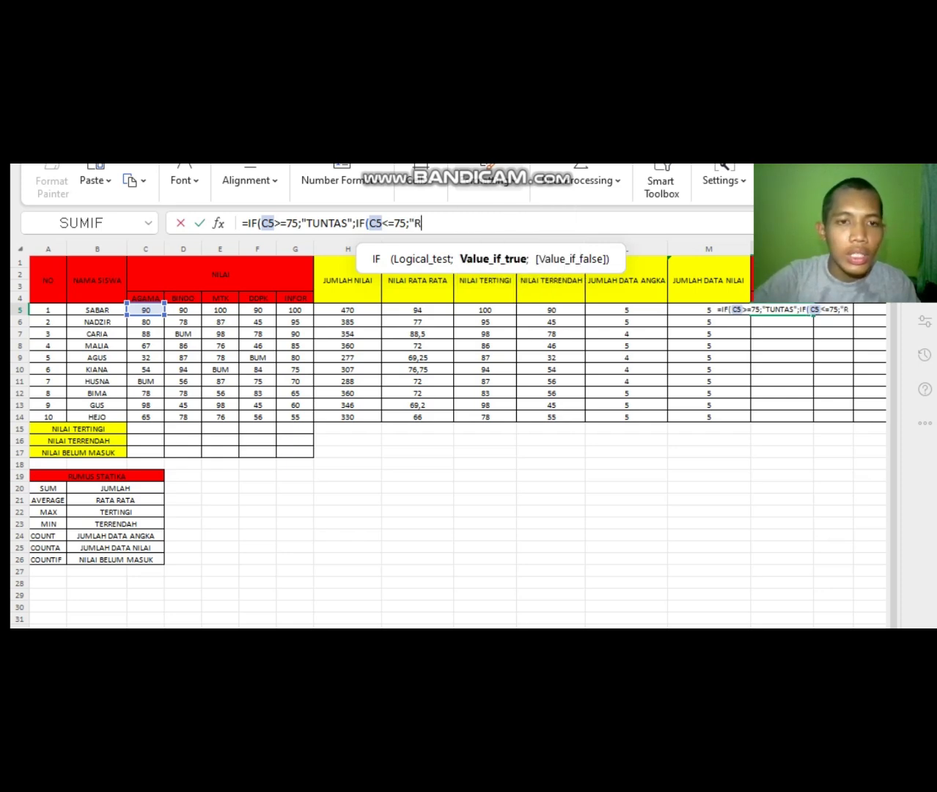
key("BackSpace")
type("MEDIAL")
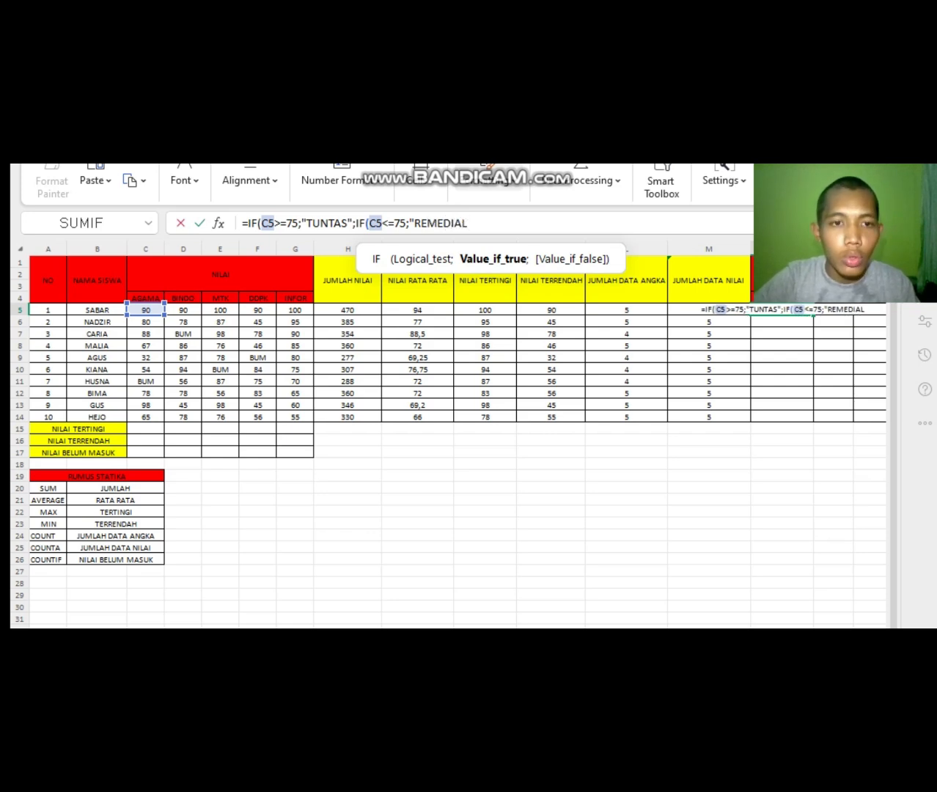
type("\")")
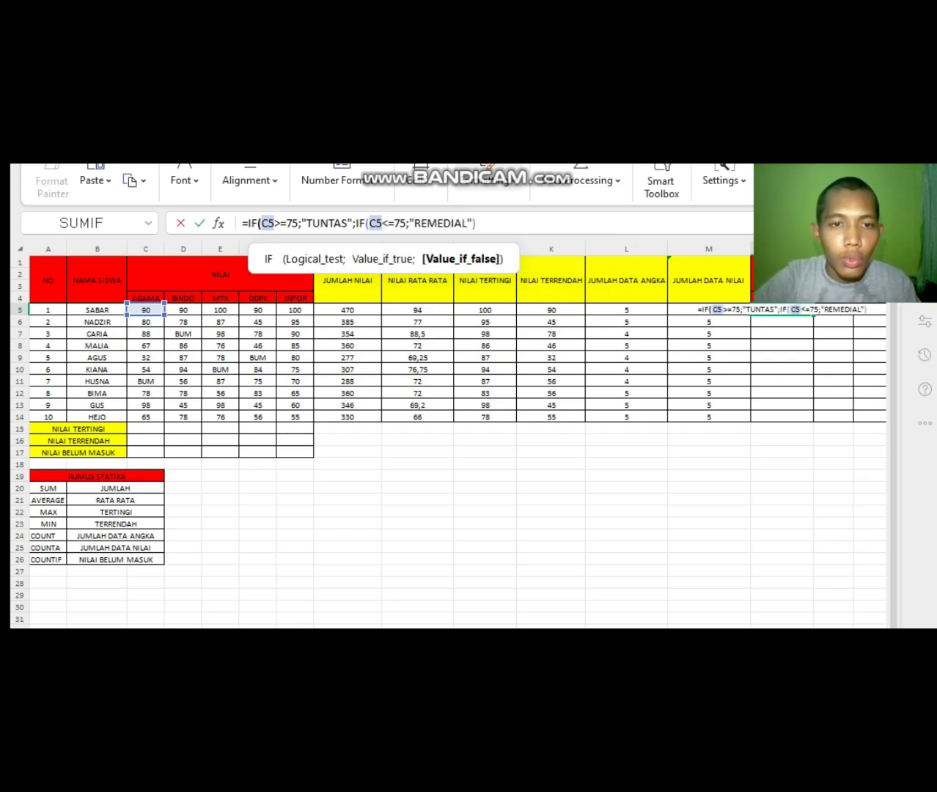
type(")")
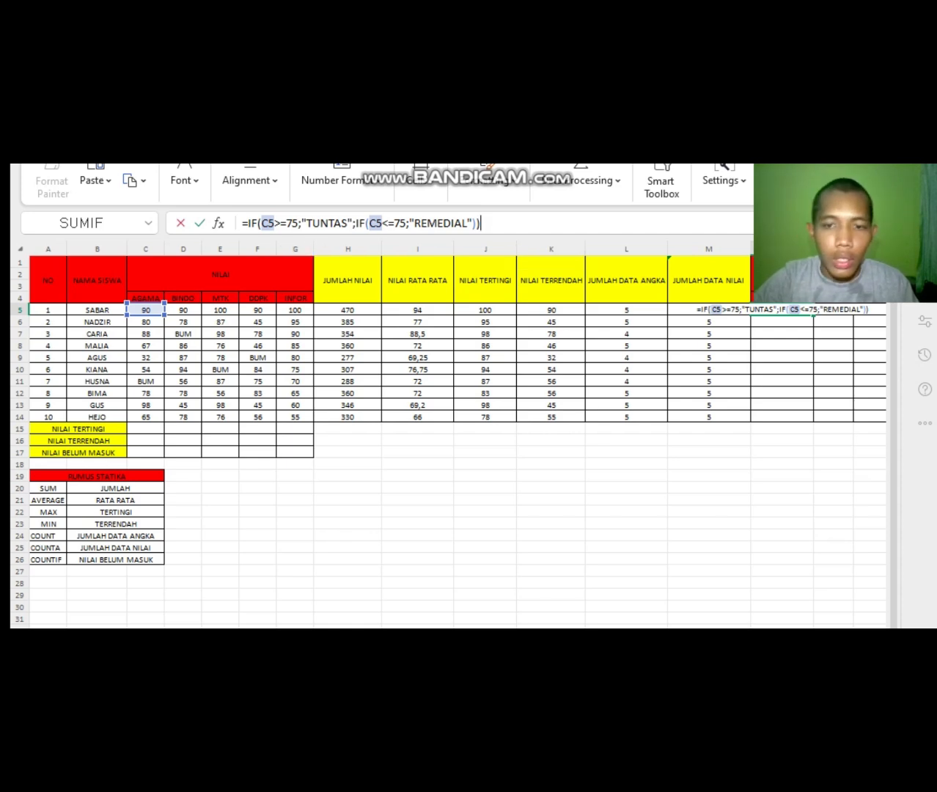
key("Return")
Fill the AGAMA status formula from N5 down to N14 and compare the statuses with the AGAMA scores
scroll(455, 433, "right", 3)
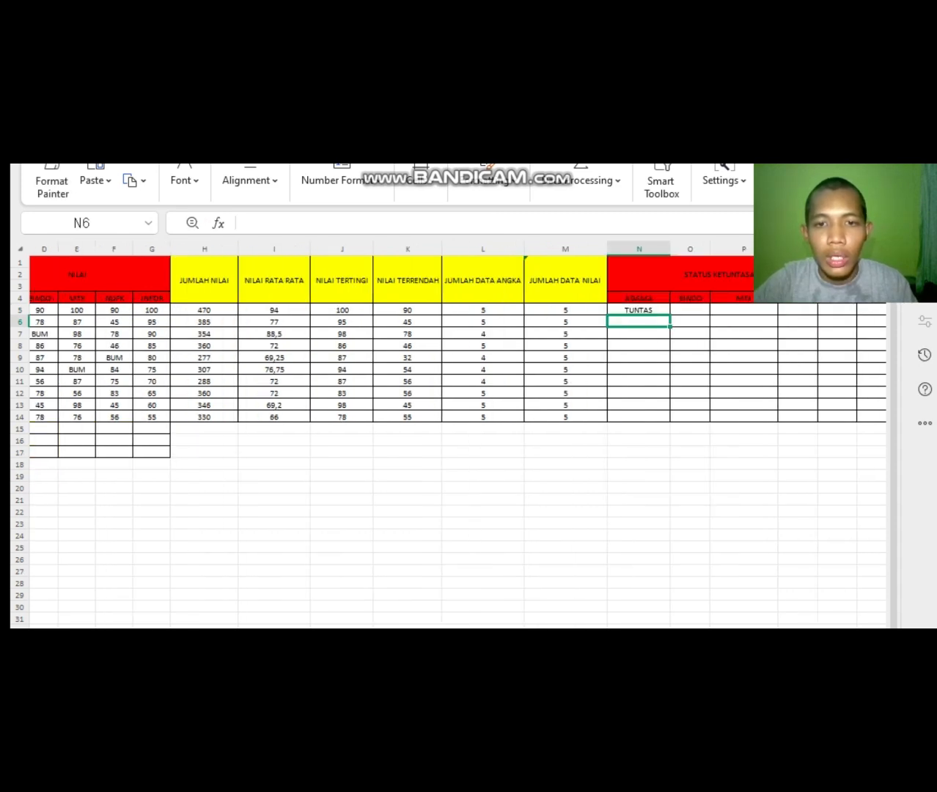
scroll(454, 432, "left", 3)
scroll(454, 433, "right", 4)
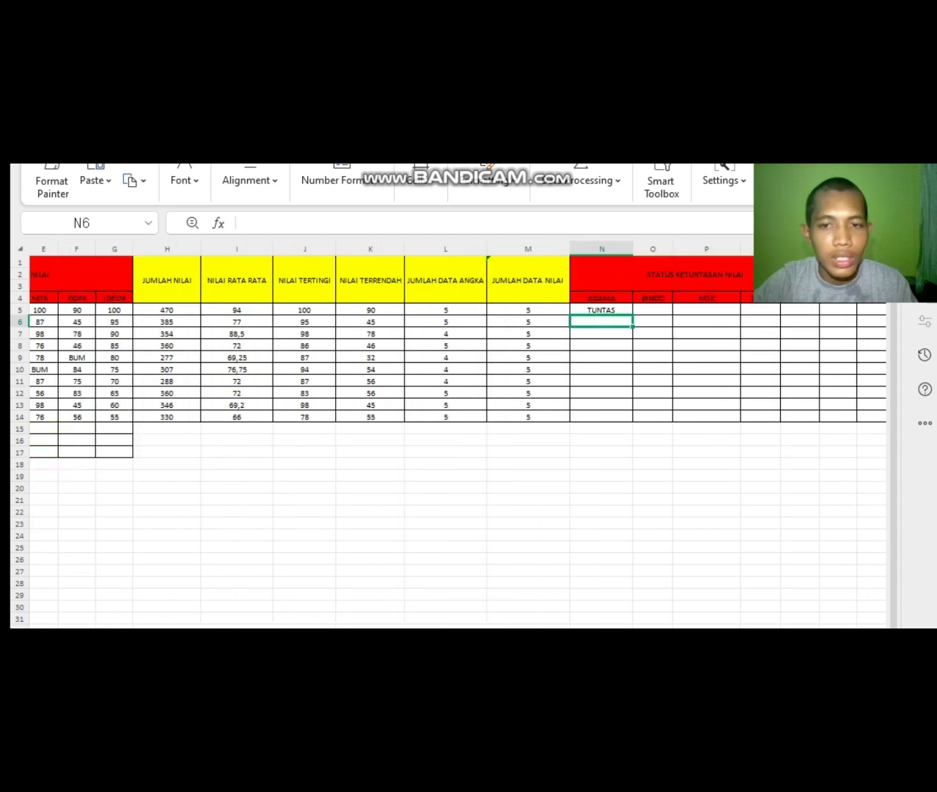
left_click(601, 310)
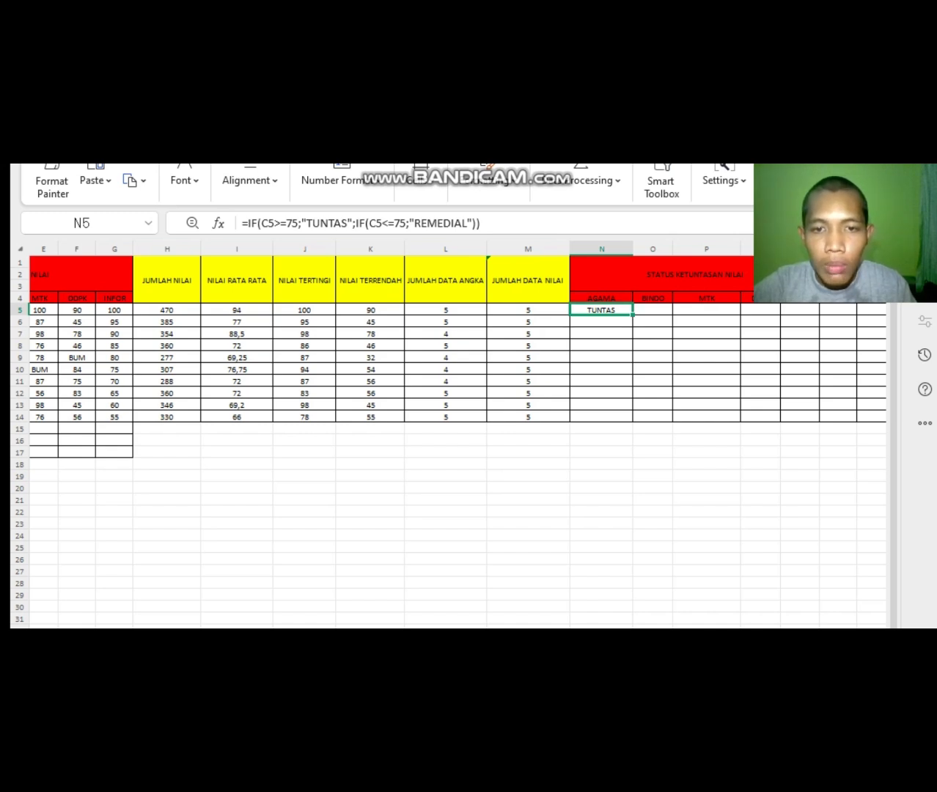
left_click_drag(632, 316, 633, 419)
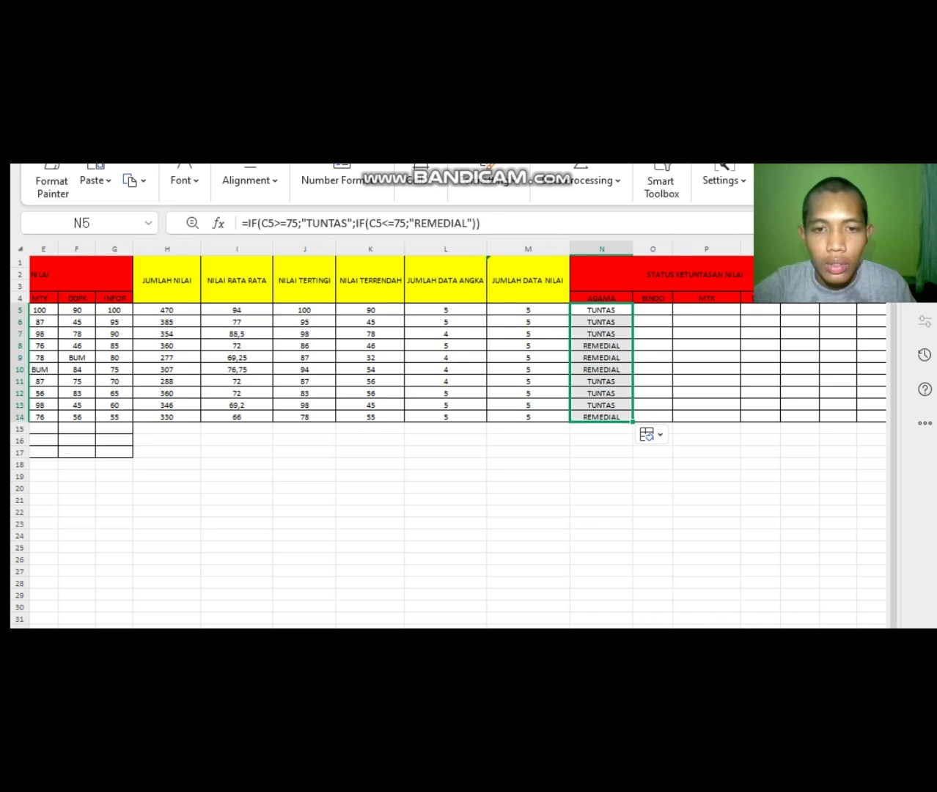
left_click(601, 452)
scroll(601, 452, "left", 4)
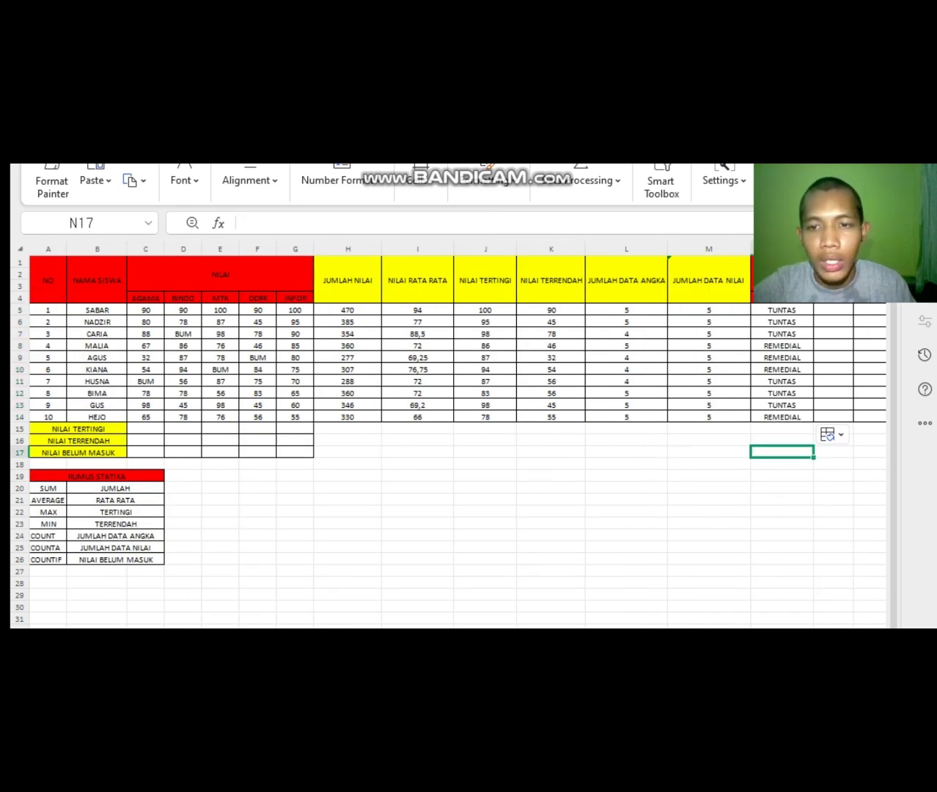
scroll(455, 432, "right", 4)
scroll(455, 432, "left", 4)
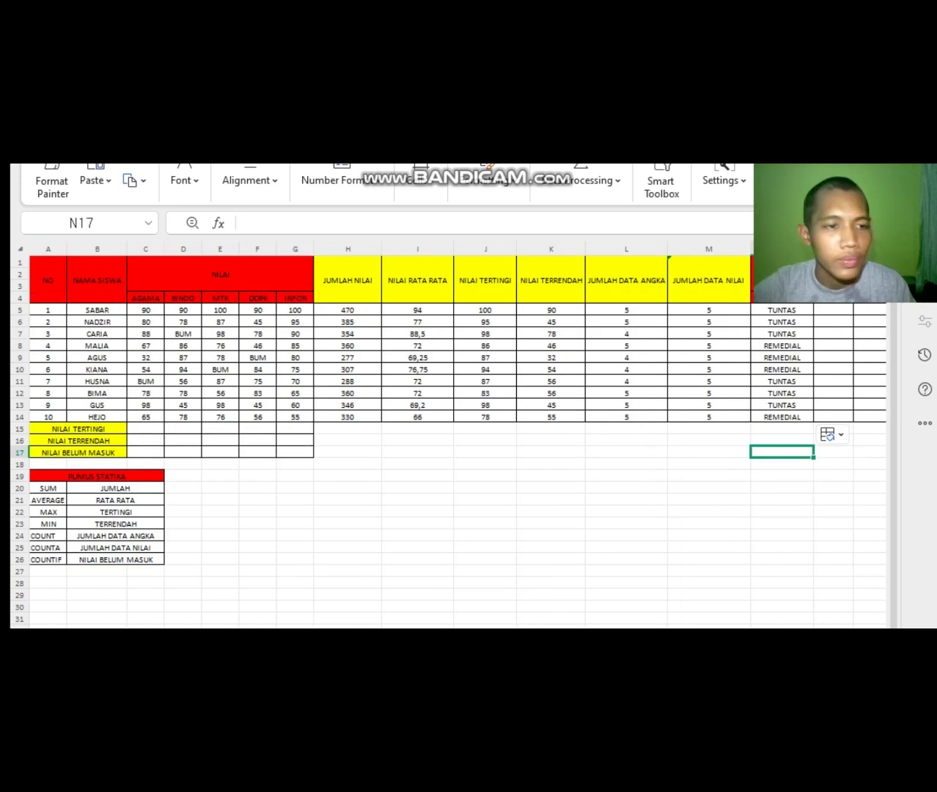
Start an IF formula in O5, under BINDO in STATUS KETUNTASAN NILAI, with the logical test D5>=75
left_click(626, 453)
scroll(626, 452, "right", 3)
scroll(626, 452, "left", 1)
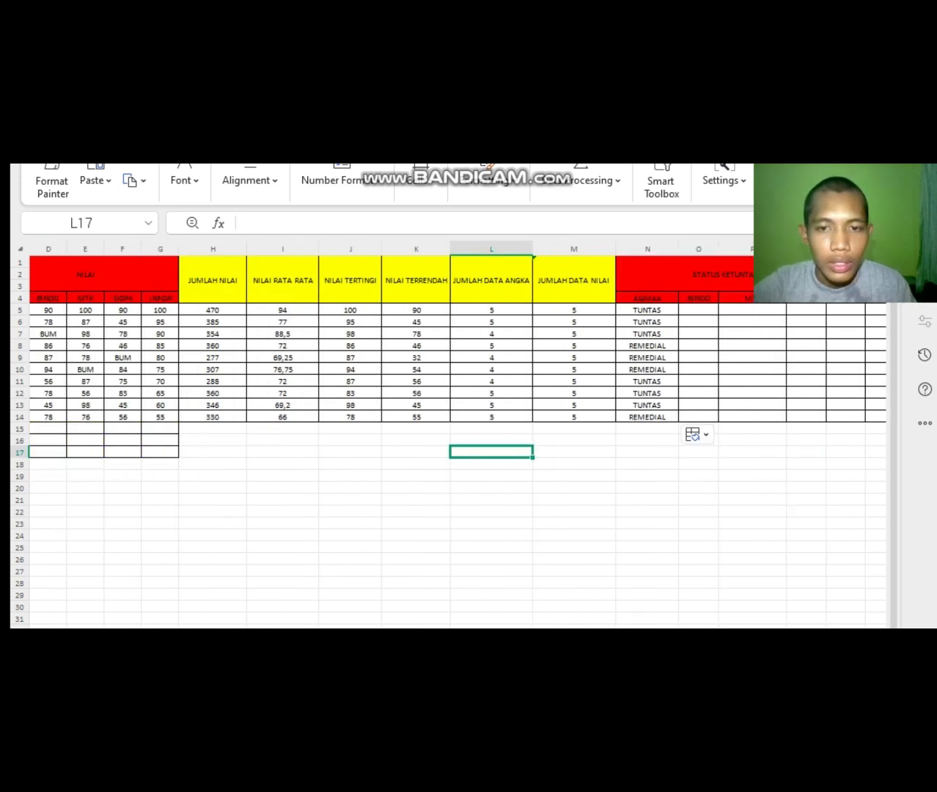
left_click(697, 310)
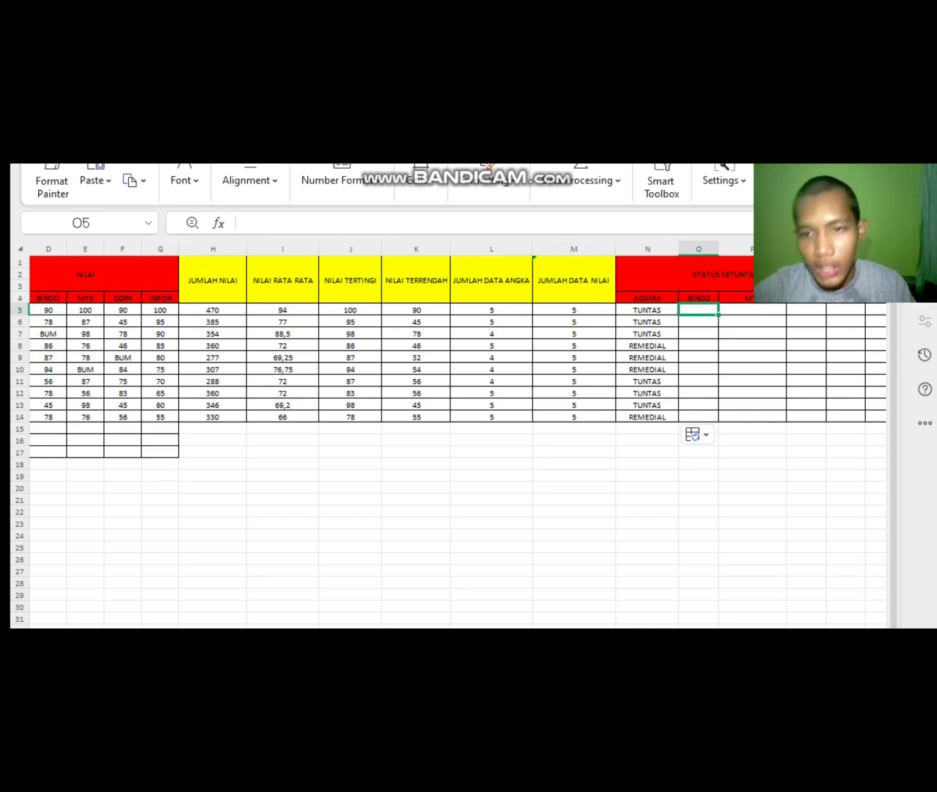
type("=")
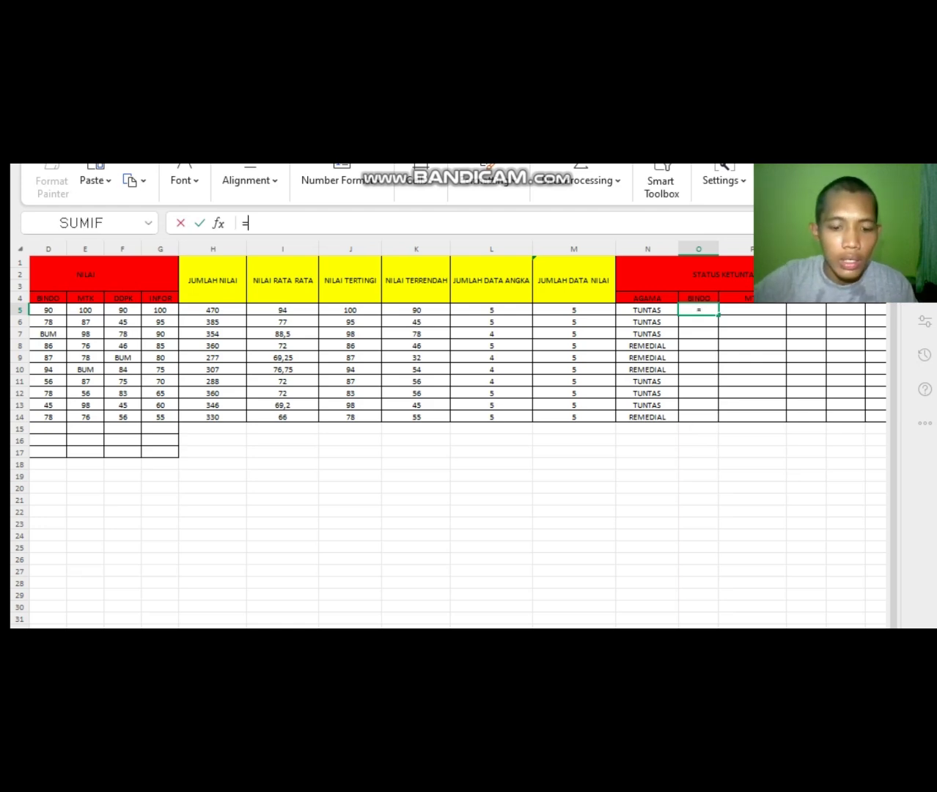
type("IF(")
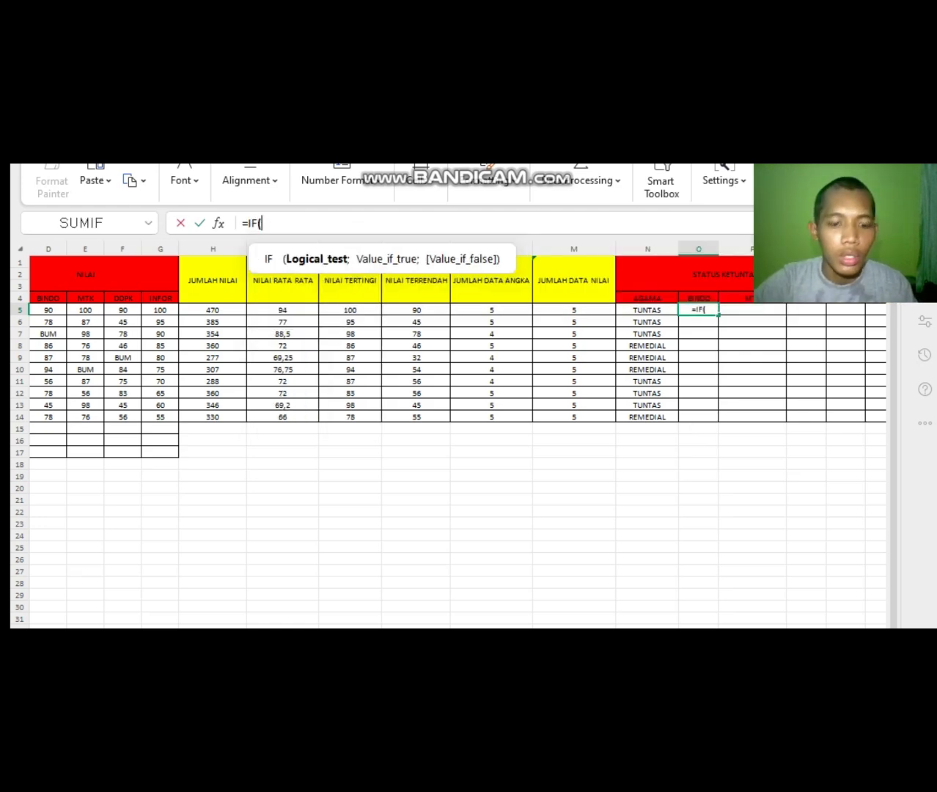
scroll(454, 440, "left", 3)
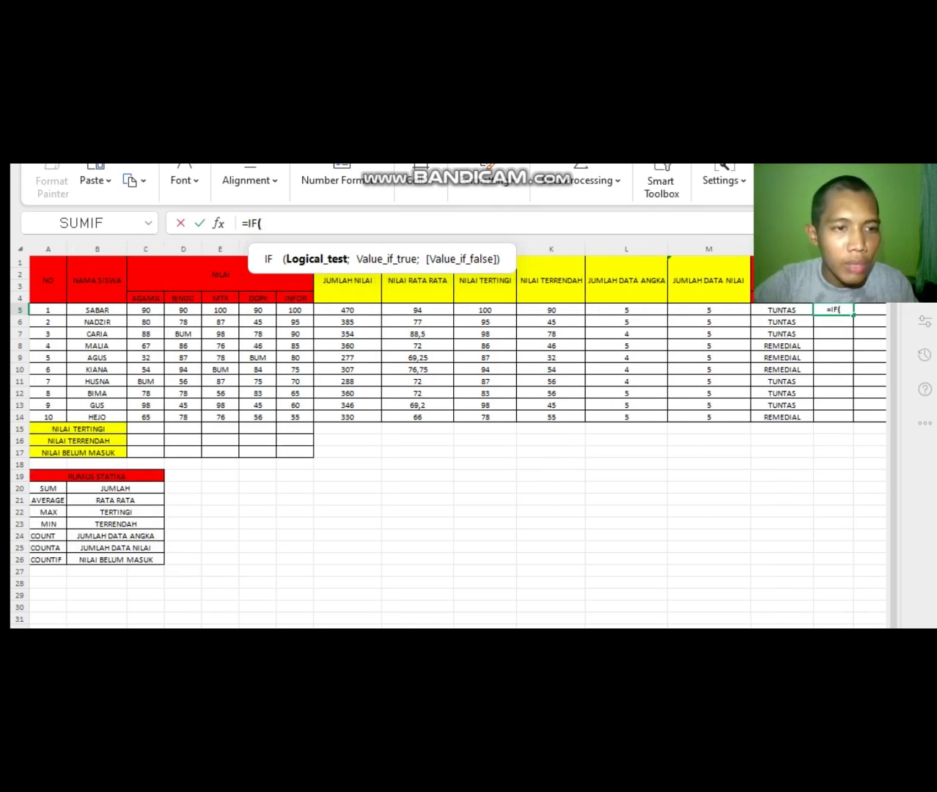
left_click(184, 310)
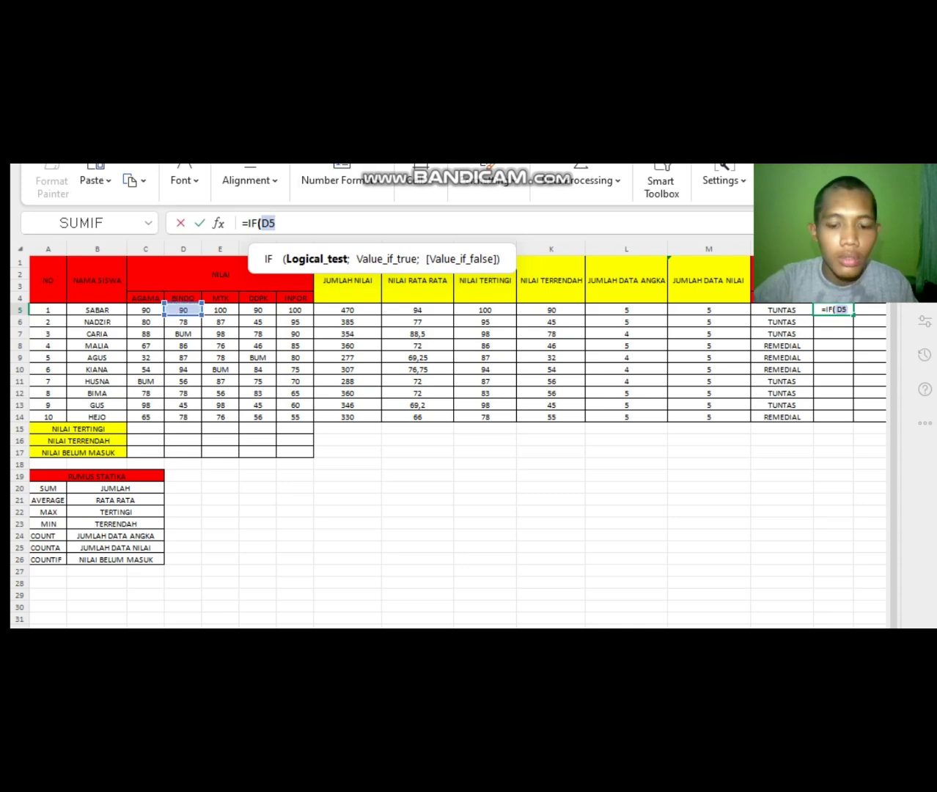
type(">")
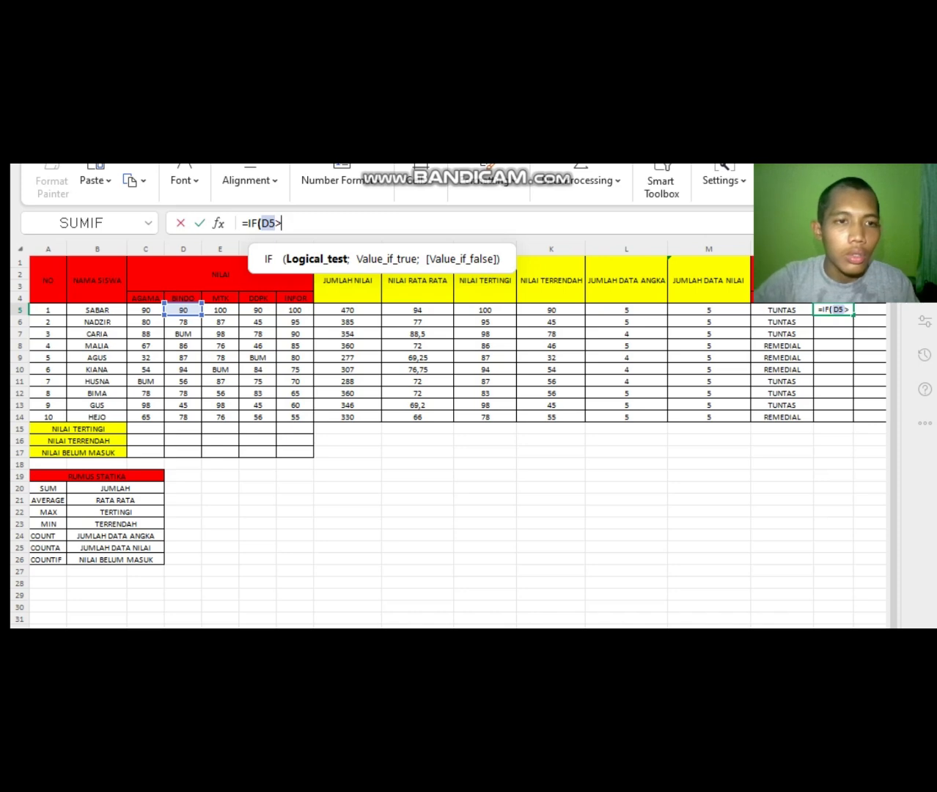
type("=7")
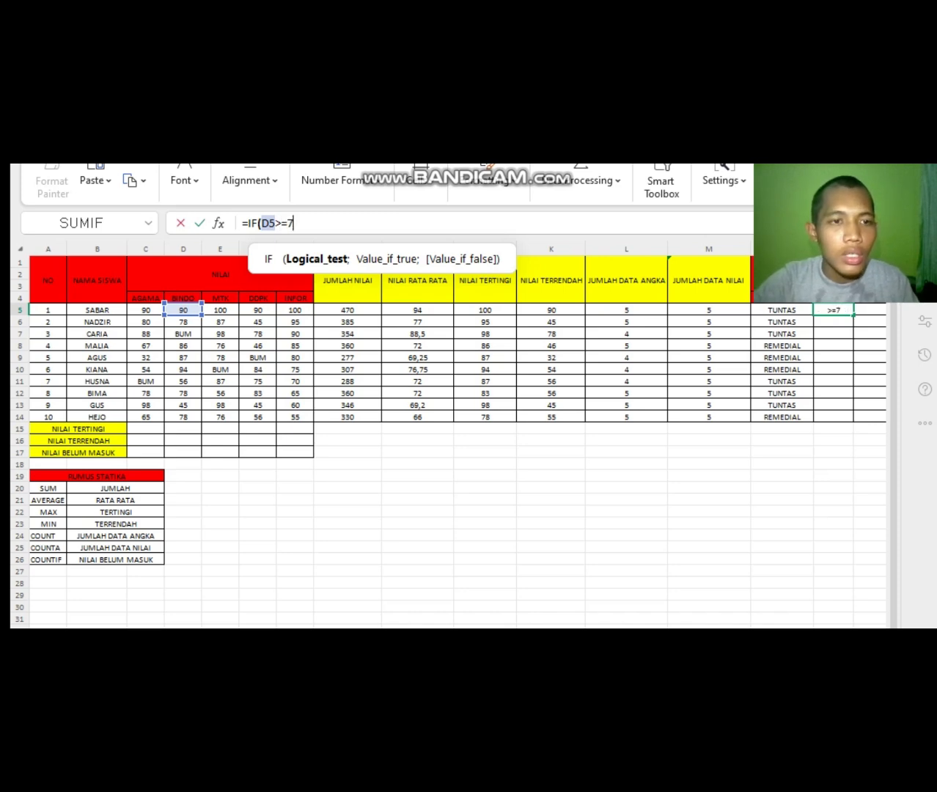
type("5;")
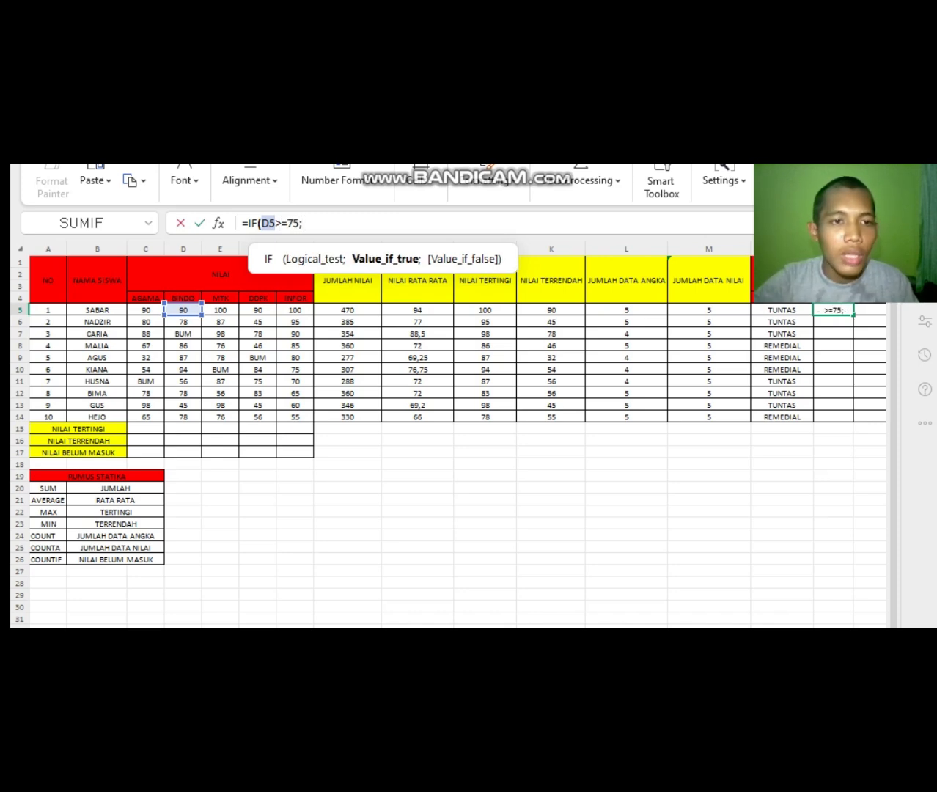
Continue the O5 formula with "TUNTAS" as the value if true and a nested IF testing D5<=75 as the value if false
type("\"TU")
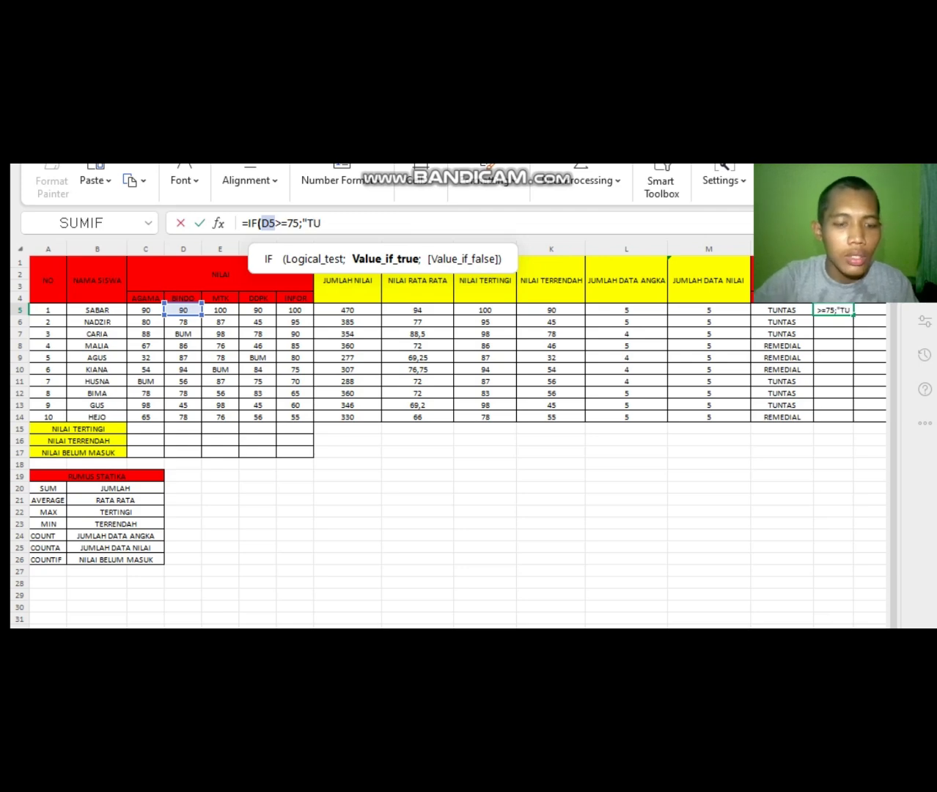
type("NTAS\"")
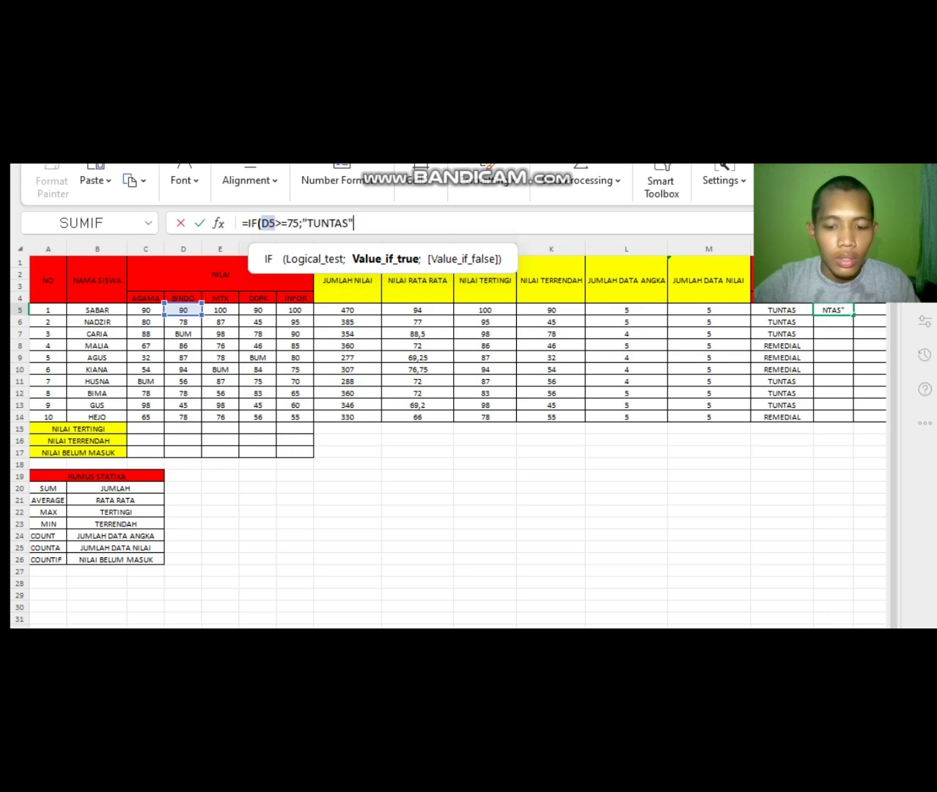
type(";IF")
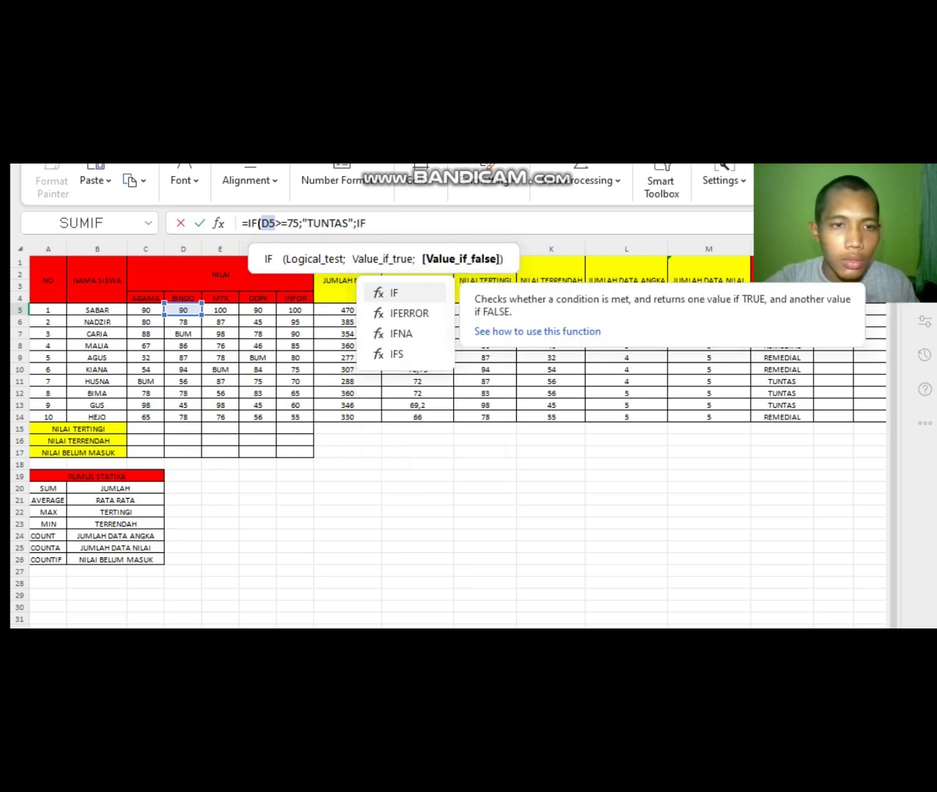
type("(")
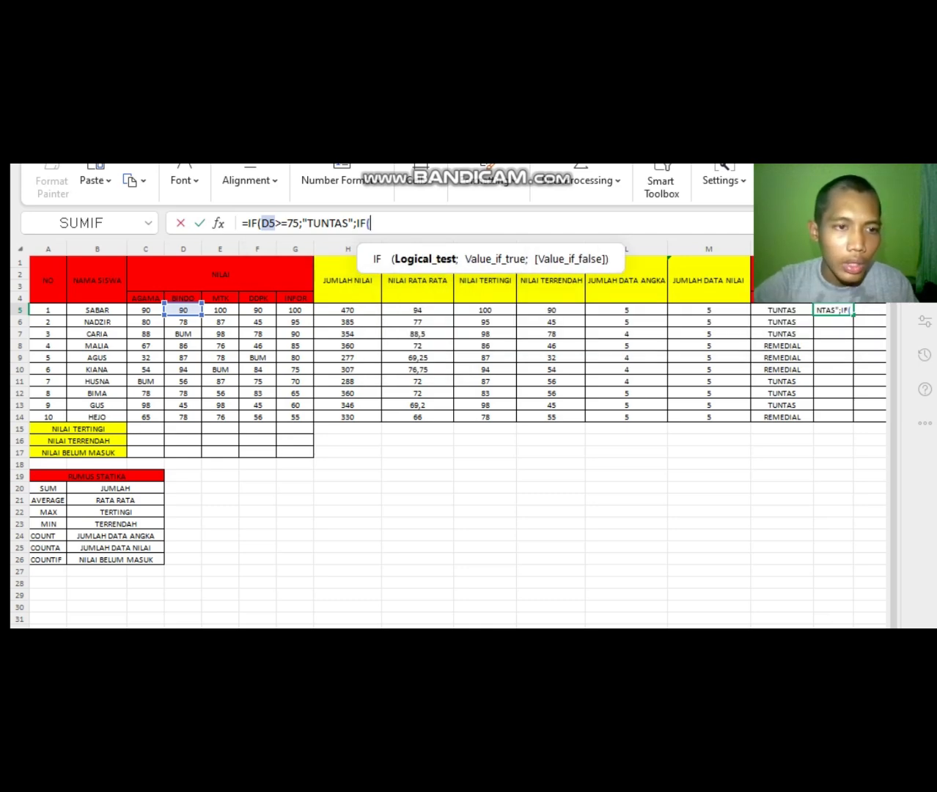
type("D5")
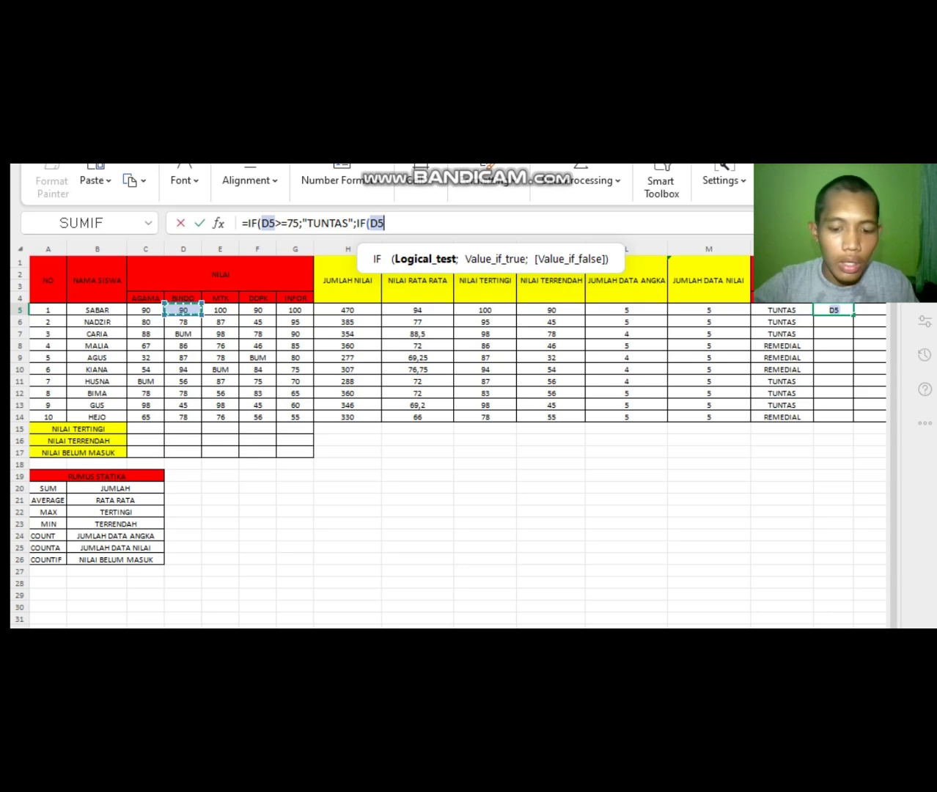
type("<")
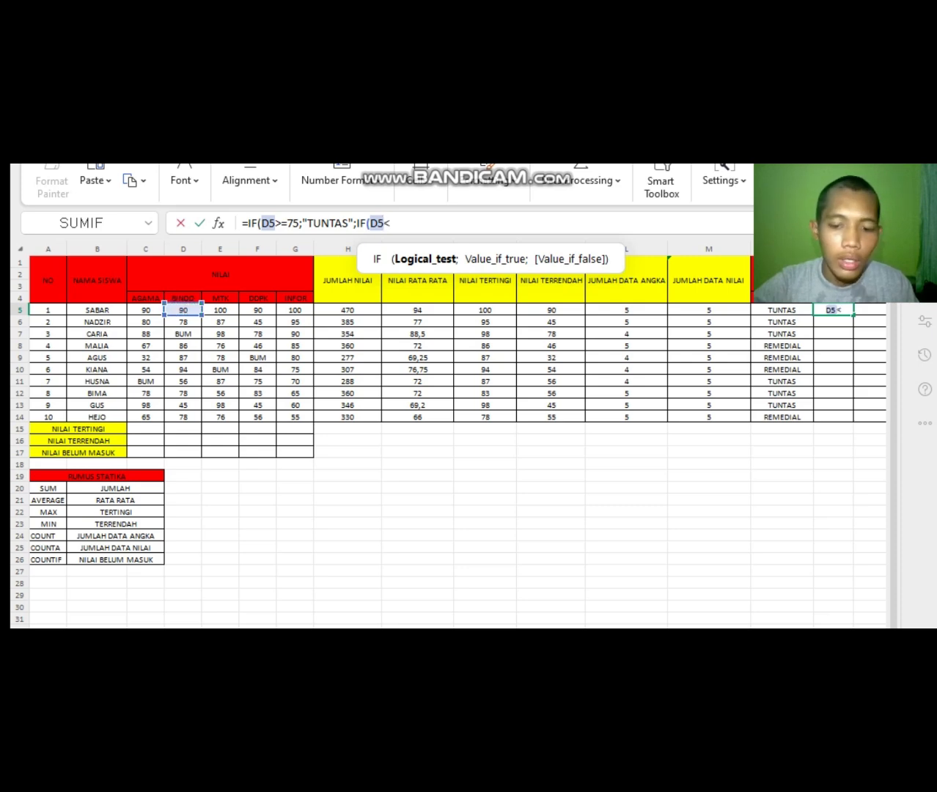
type("=75")
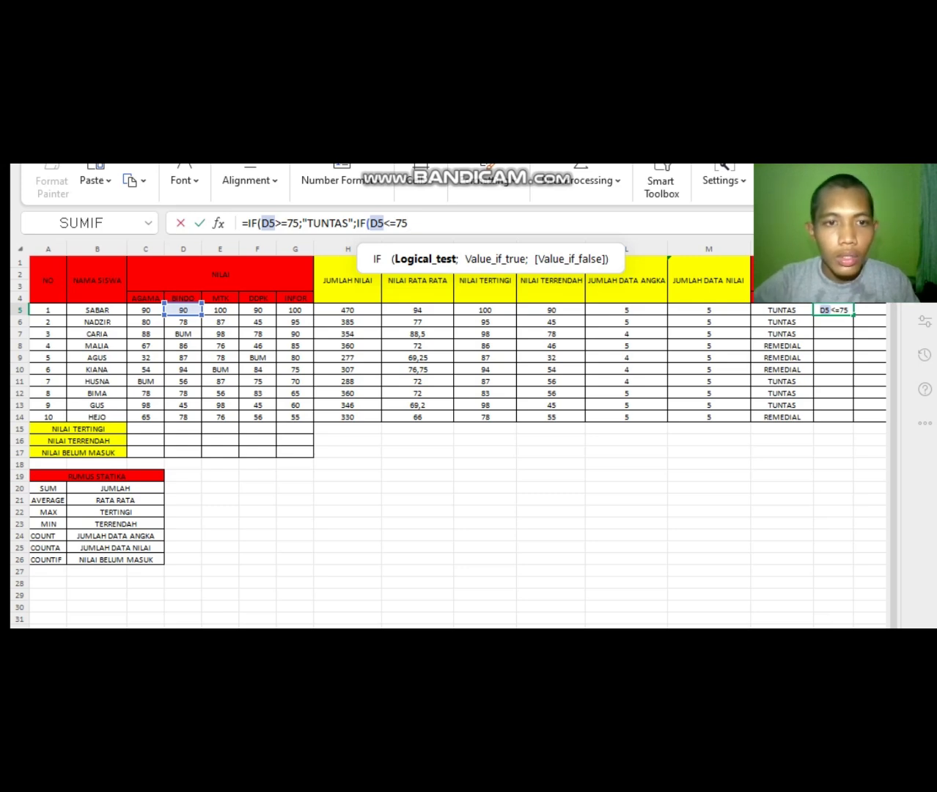
Give the nested IF in O5 the true value "REMEDIAL", close both brackets and commit the formula
type(";\"")
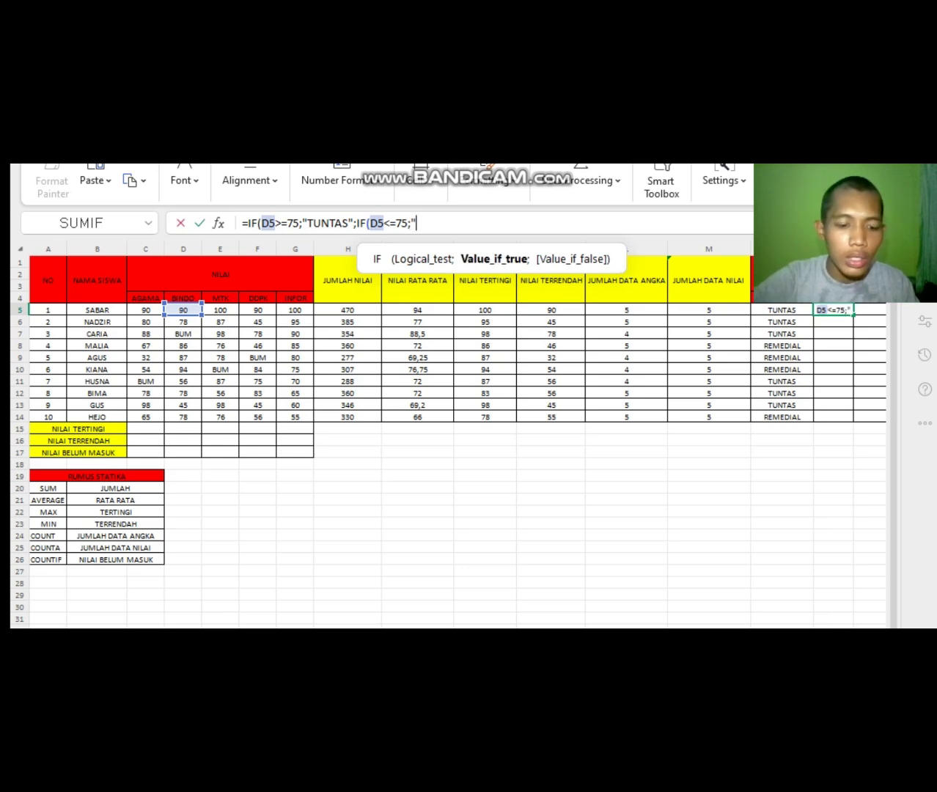
type("REMEDIAL")
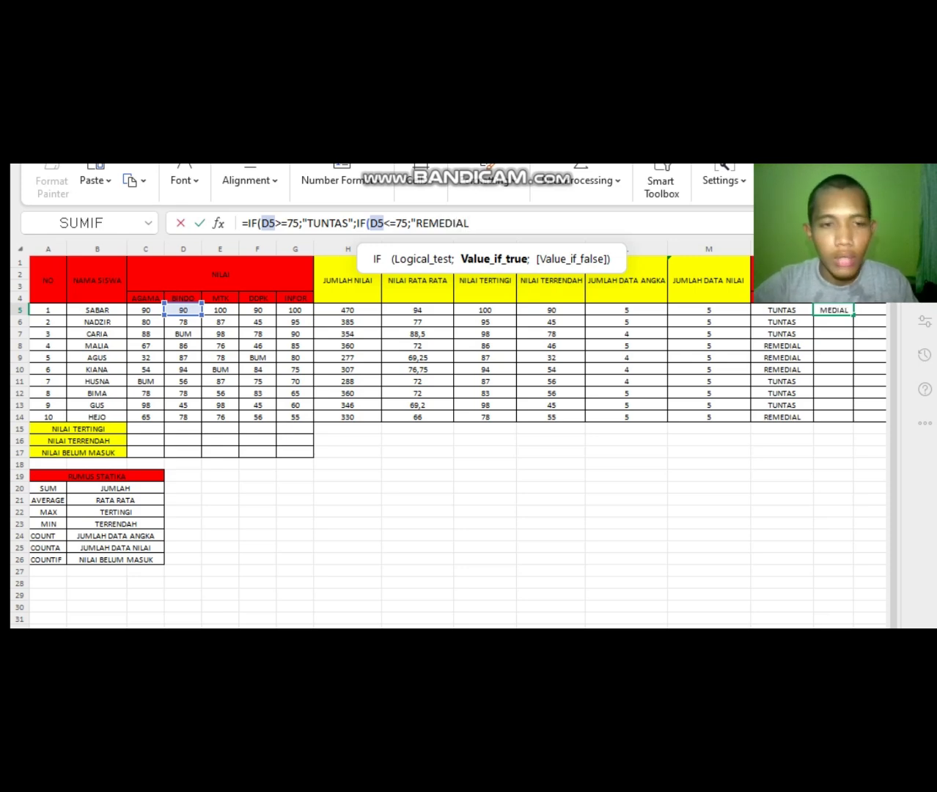
type("\"")
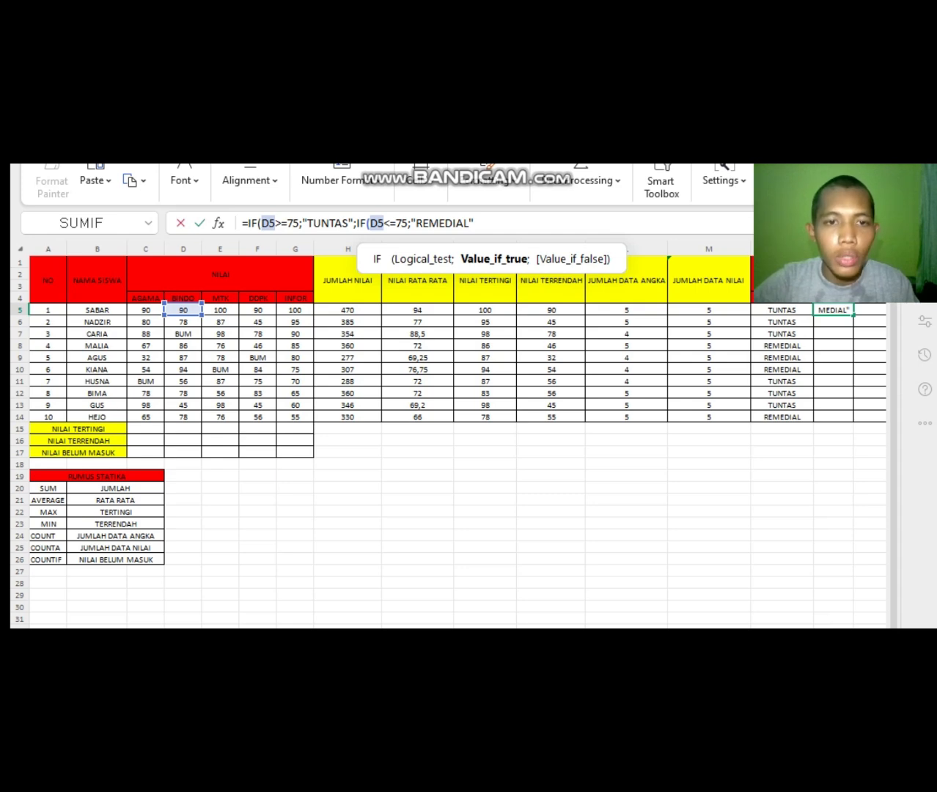
type("))")
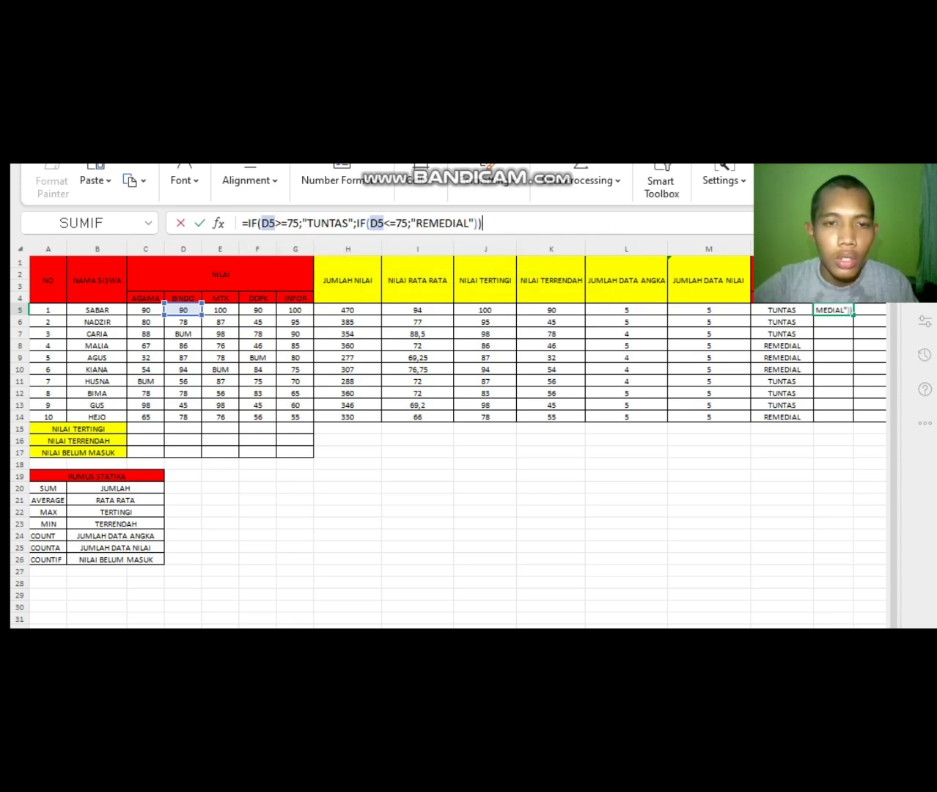
key("Return")
Fill the BINDO status formula from O5 down to O14 and widen column O slightly to fit the REMEDIAL entries
scroll(454, 432, "right", 4)
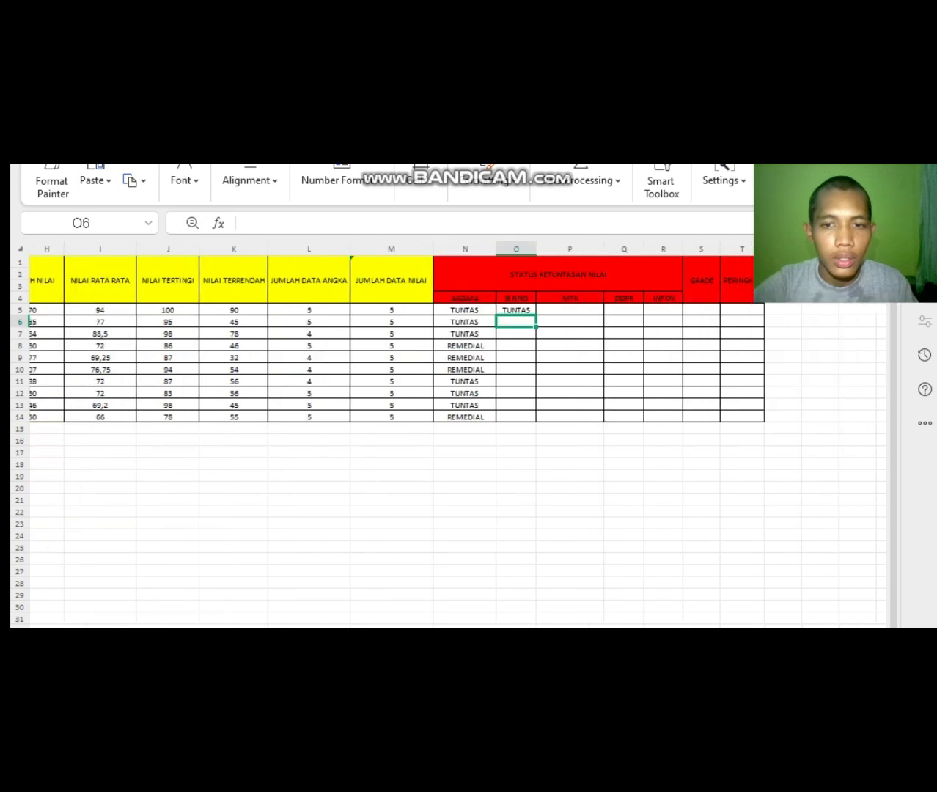
left_click(516, 358)
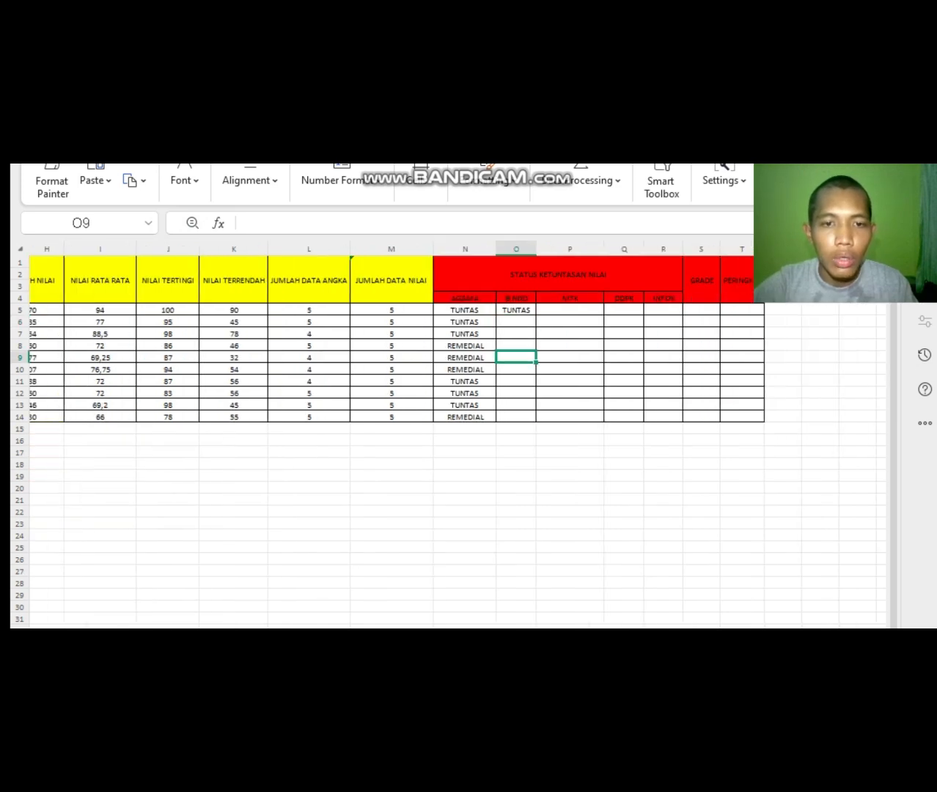
left_click(517, 310)
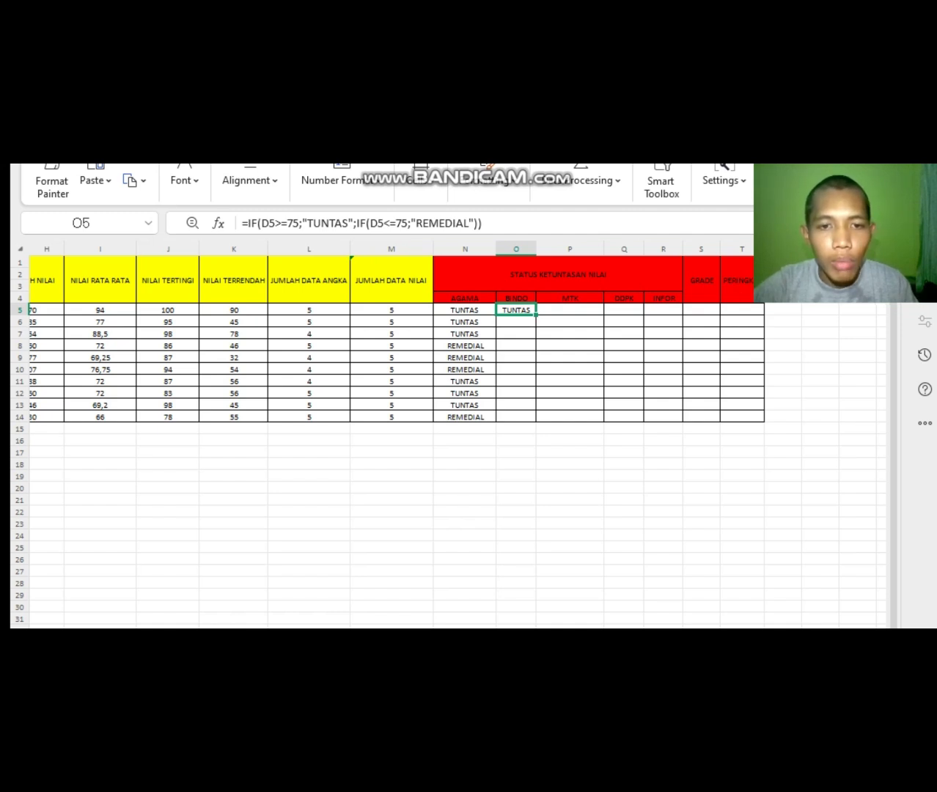
left_click_drag(535, 315, 536, 421)
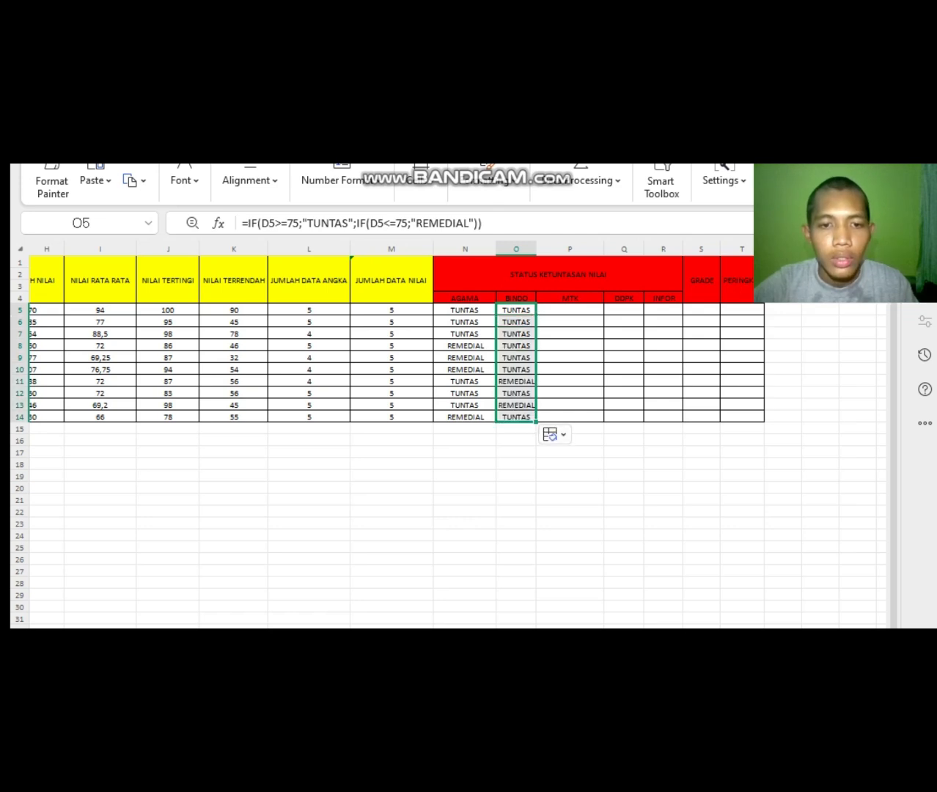
left_click(569, 463)
left_click_drag(536, 249, 541, 248)
left_click(629, 463)
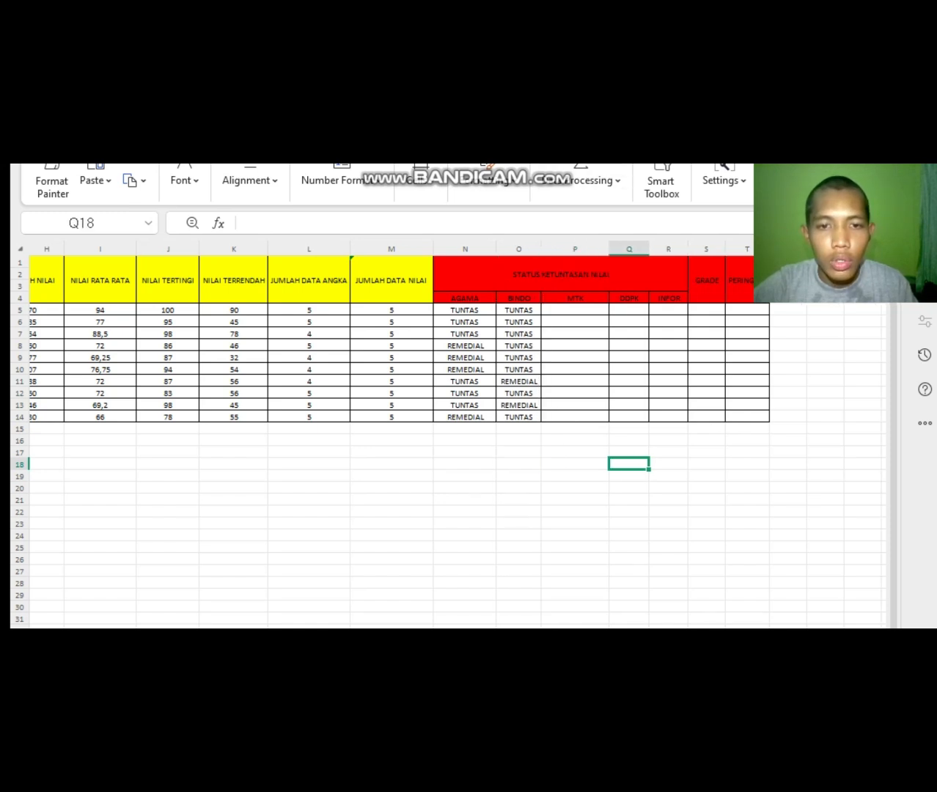
Select cell P5, the first MTK entry under STATUS KETUNTASAN NILAI
left_click(575, 310)
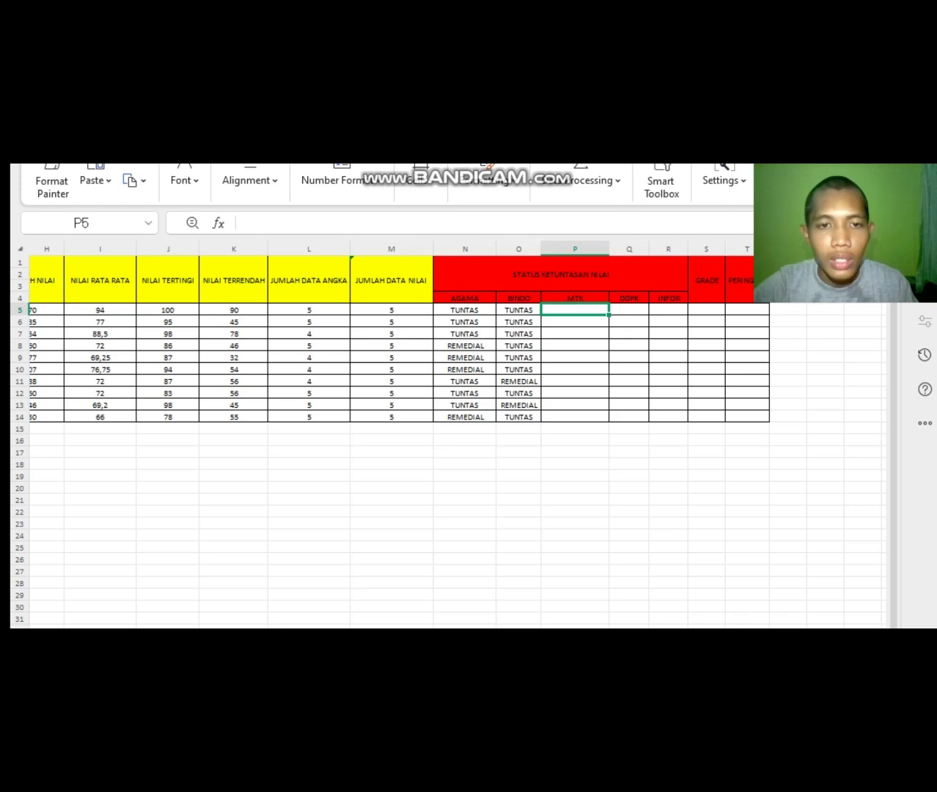
Enter the MTK status formula =IF(E5>=75;"TUNTAS";IF(E5<75;"REMDIAL")) in cell P5
left_click(242, 223)
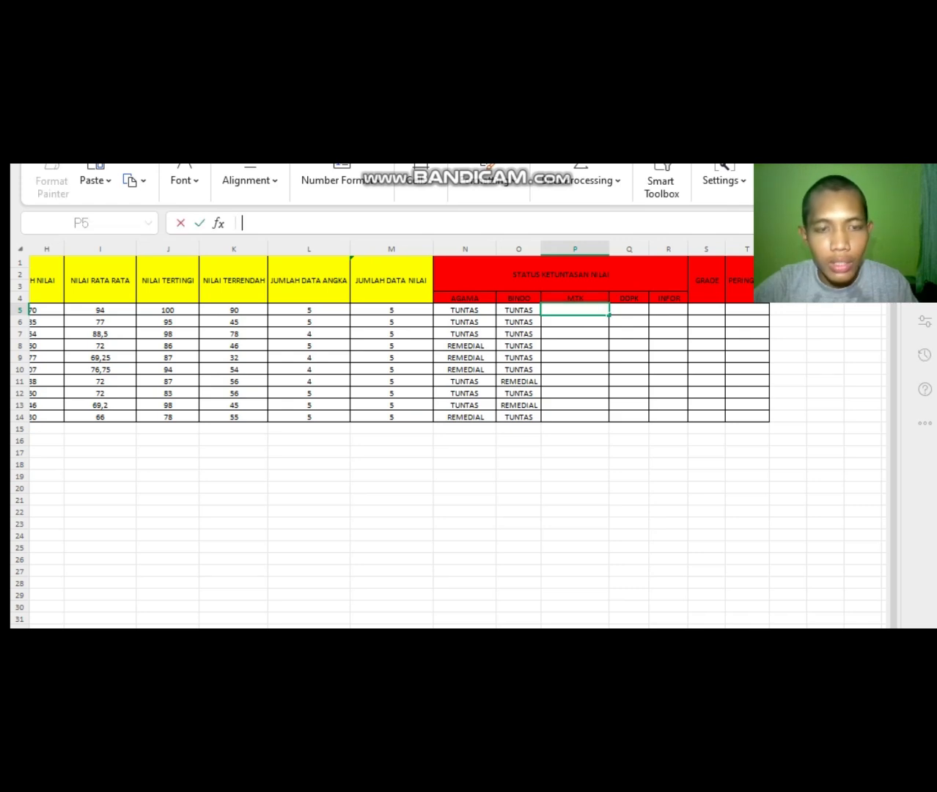
type("=IF")
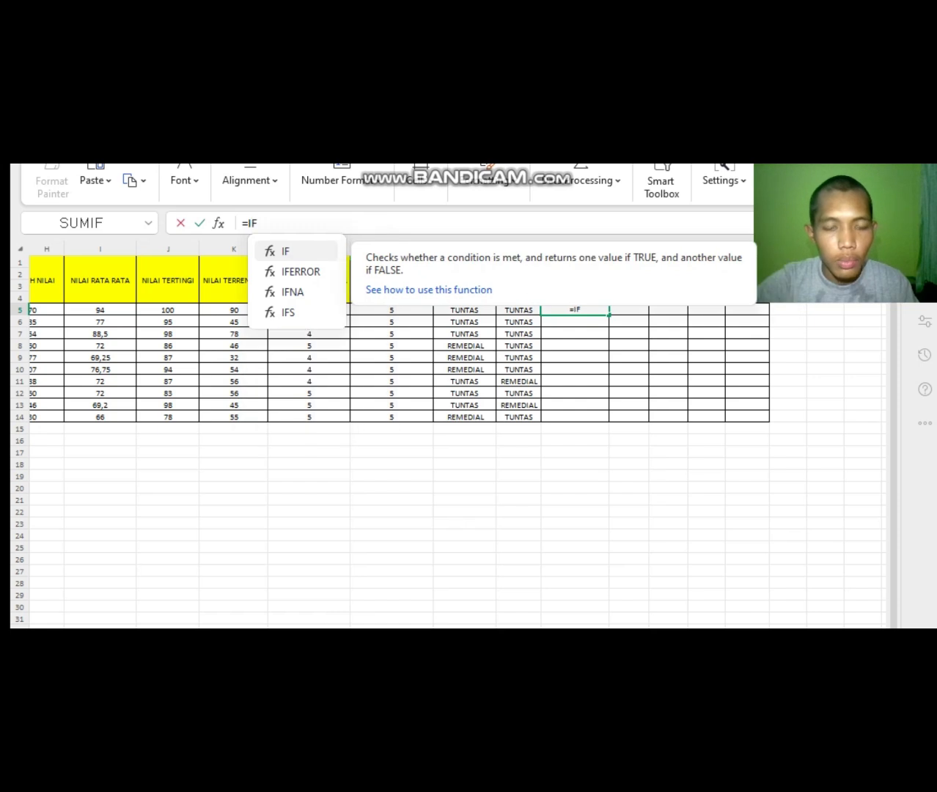
type("(")
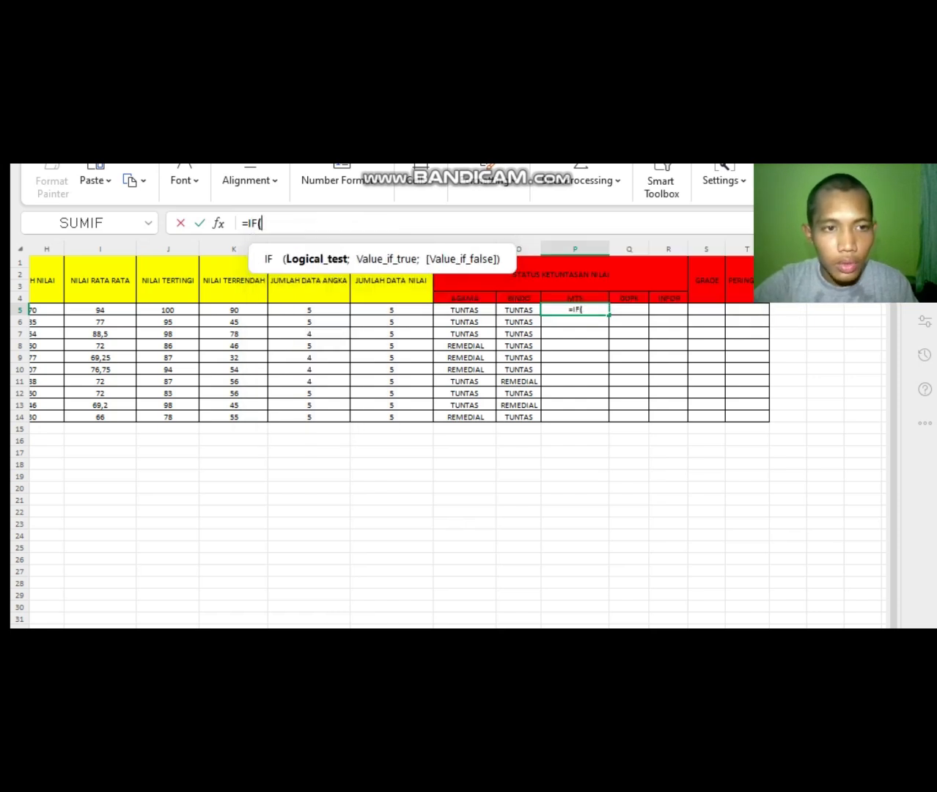
scroll(455, 440, "left", 5)
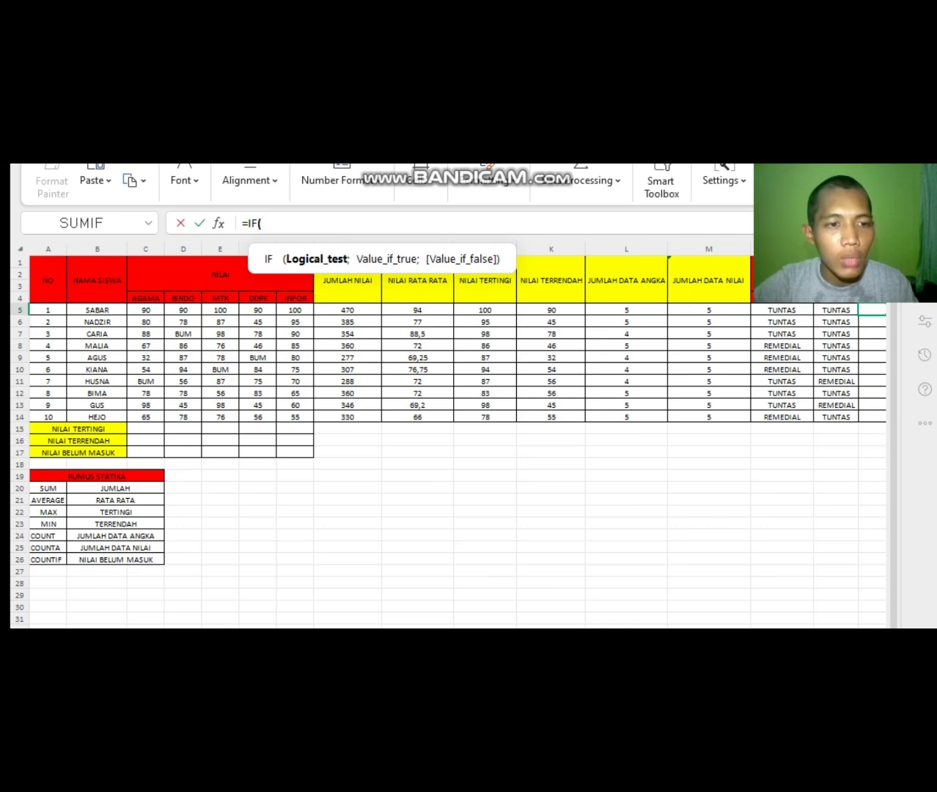
left_click(220, 310)
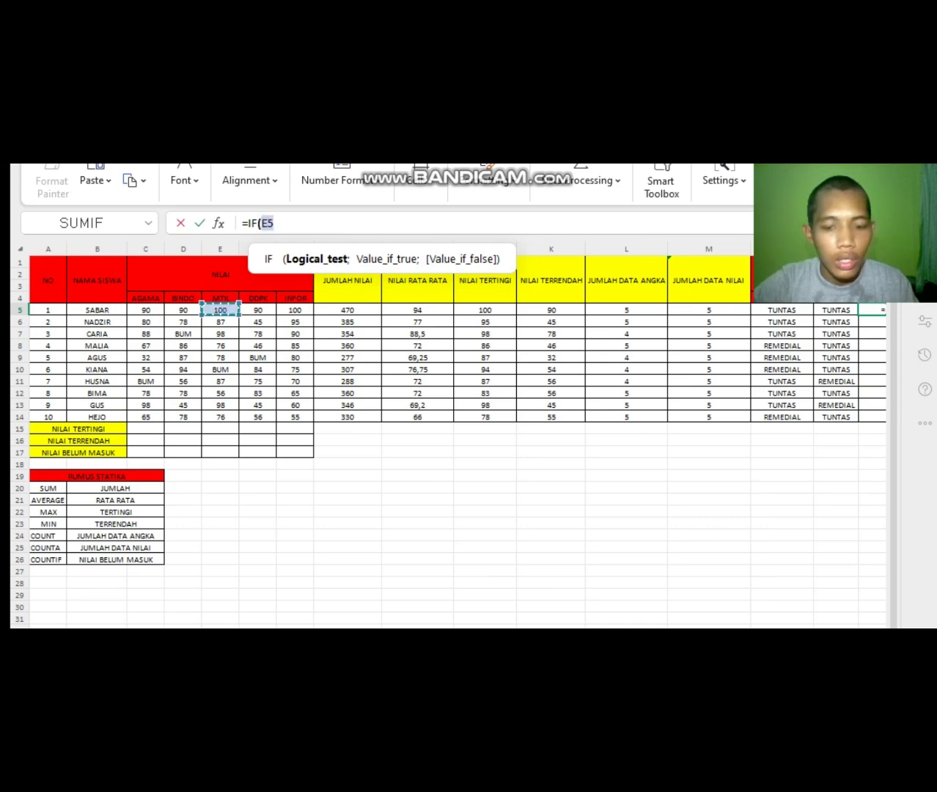
type(">")
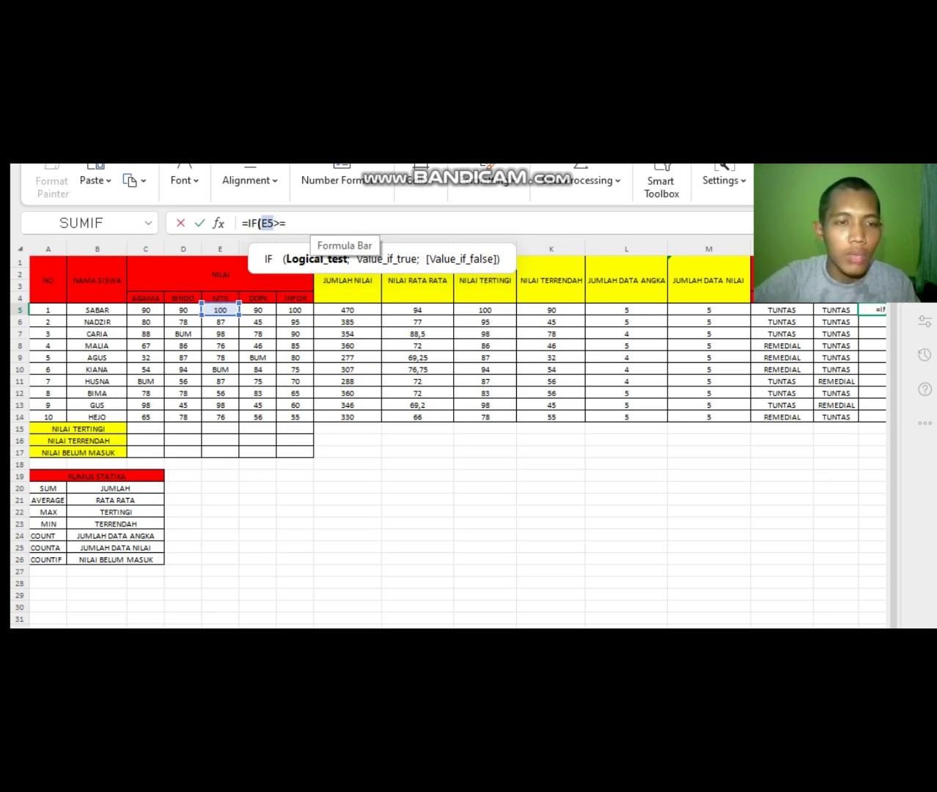
type("=75;\"")
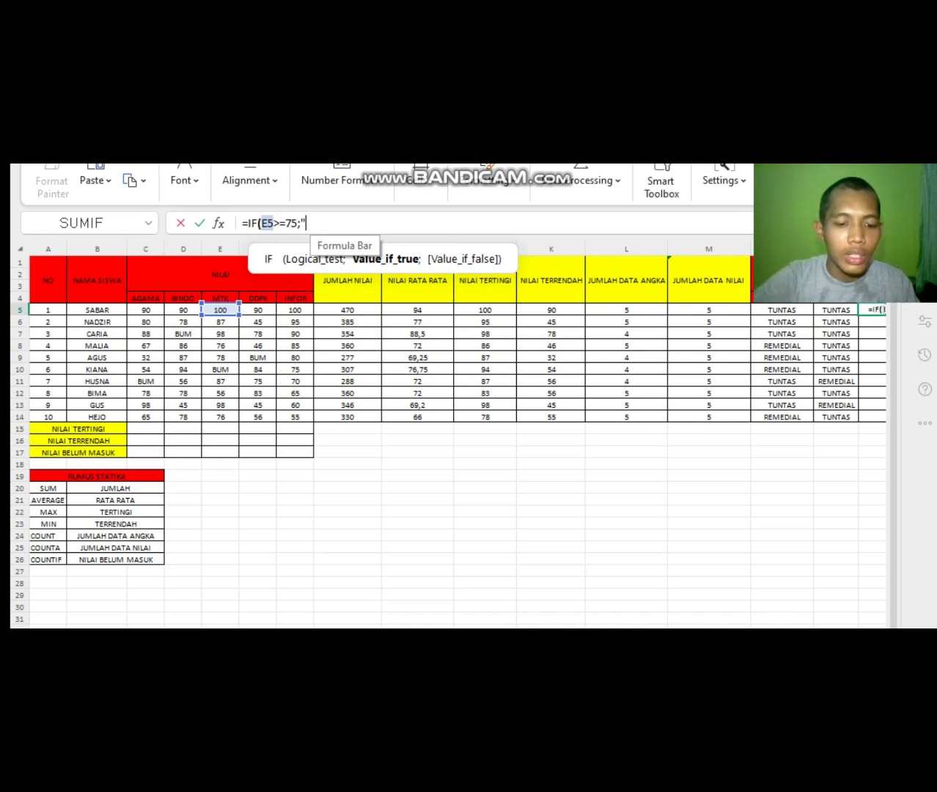
type("TUNTAS")
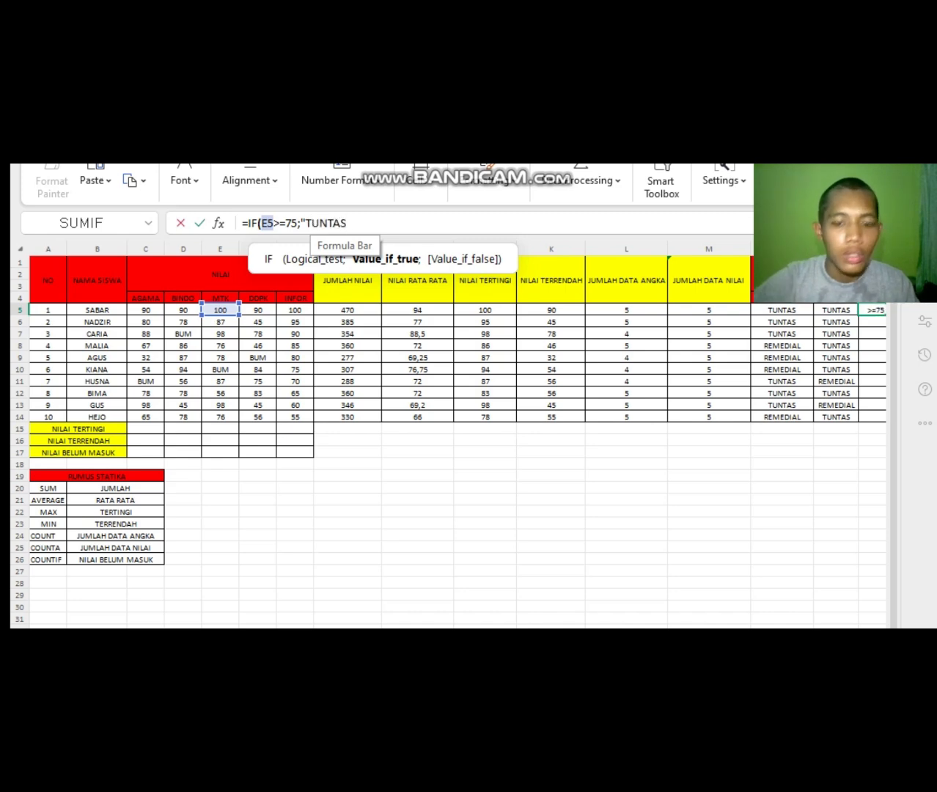
type("\"")
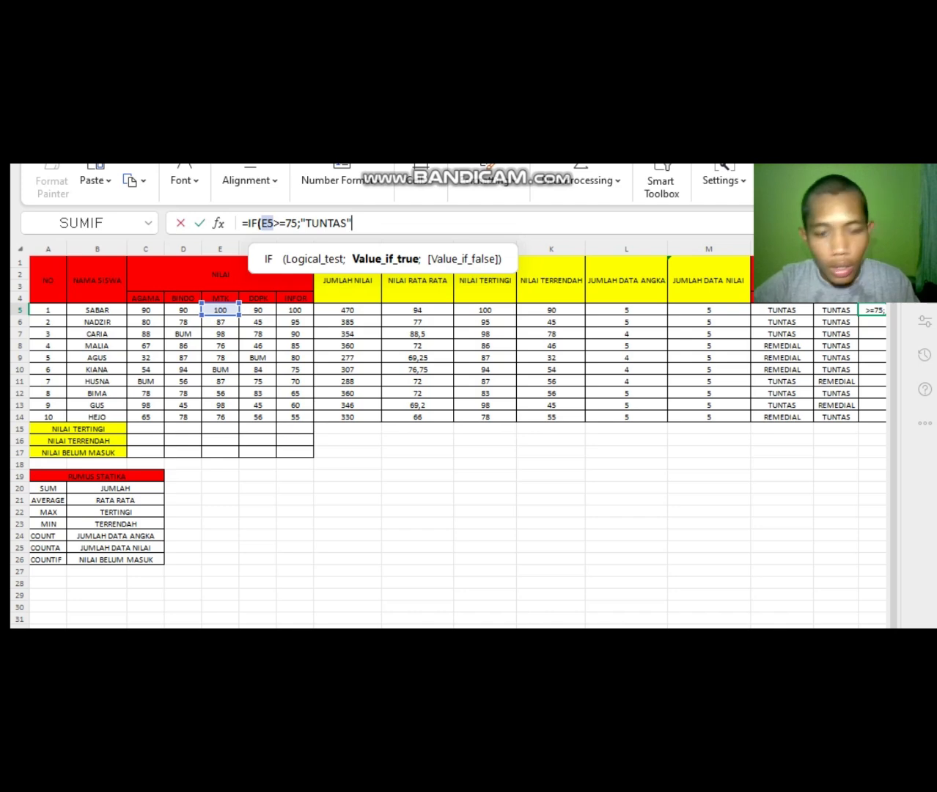
type(";")
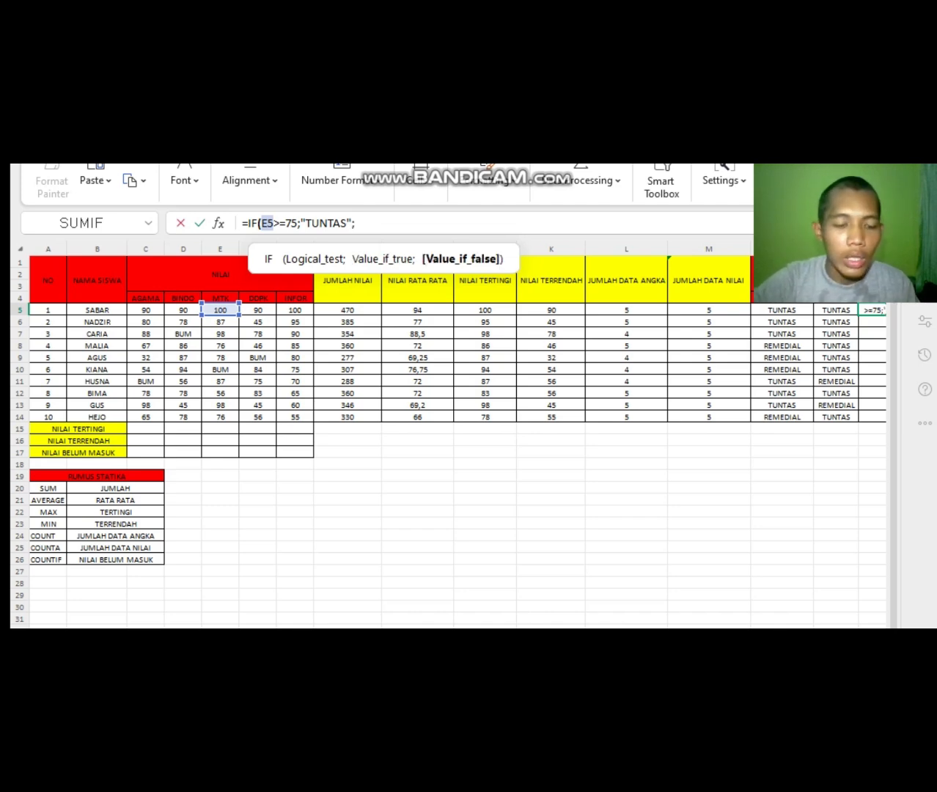
type("IF(")
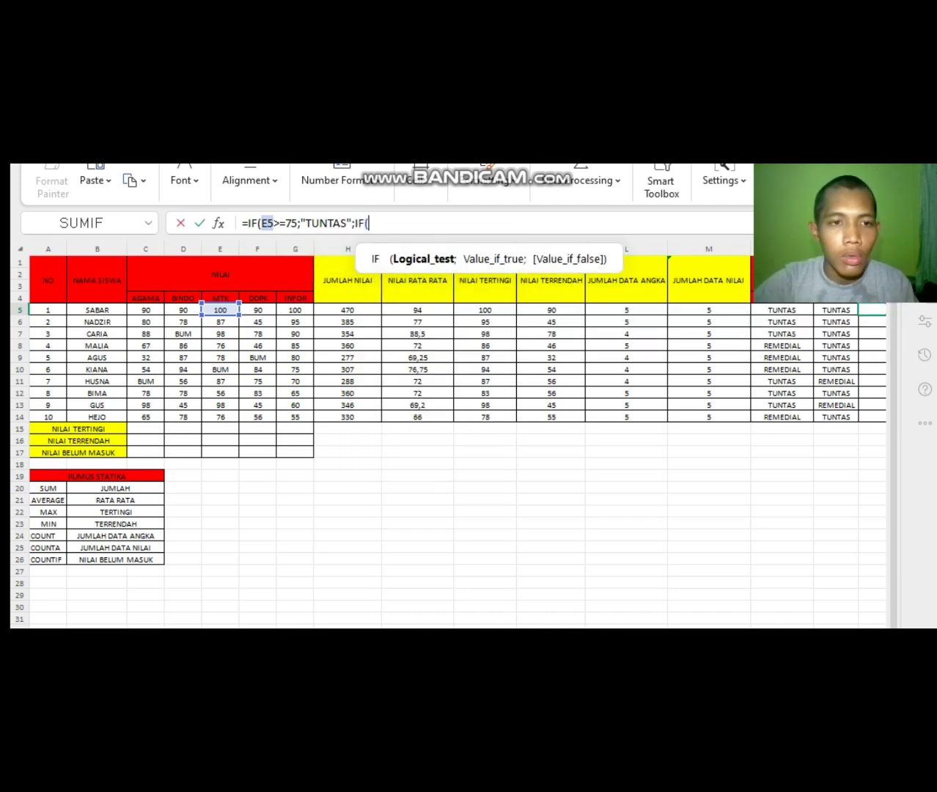
type("E5")
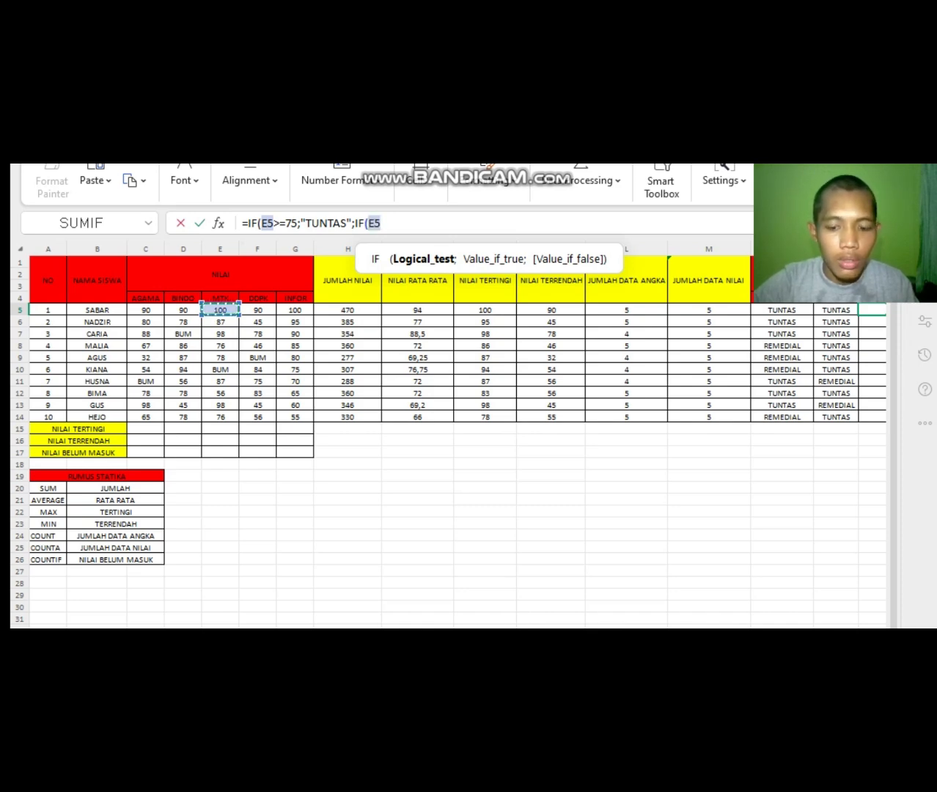
type("<75")
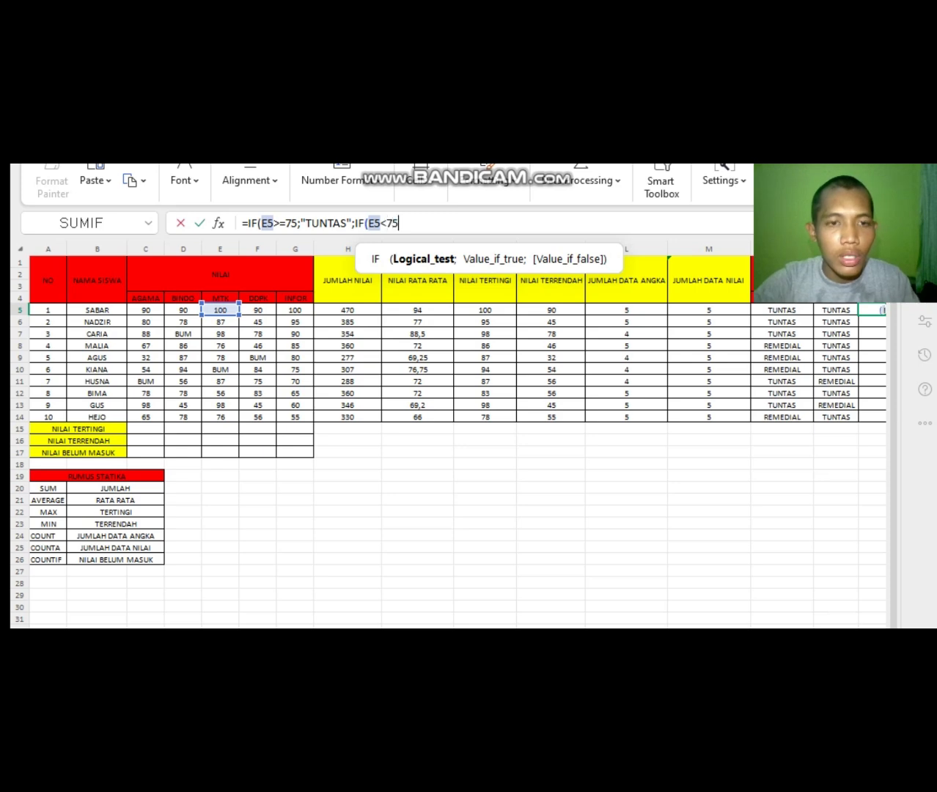
type(";\"")
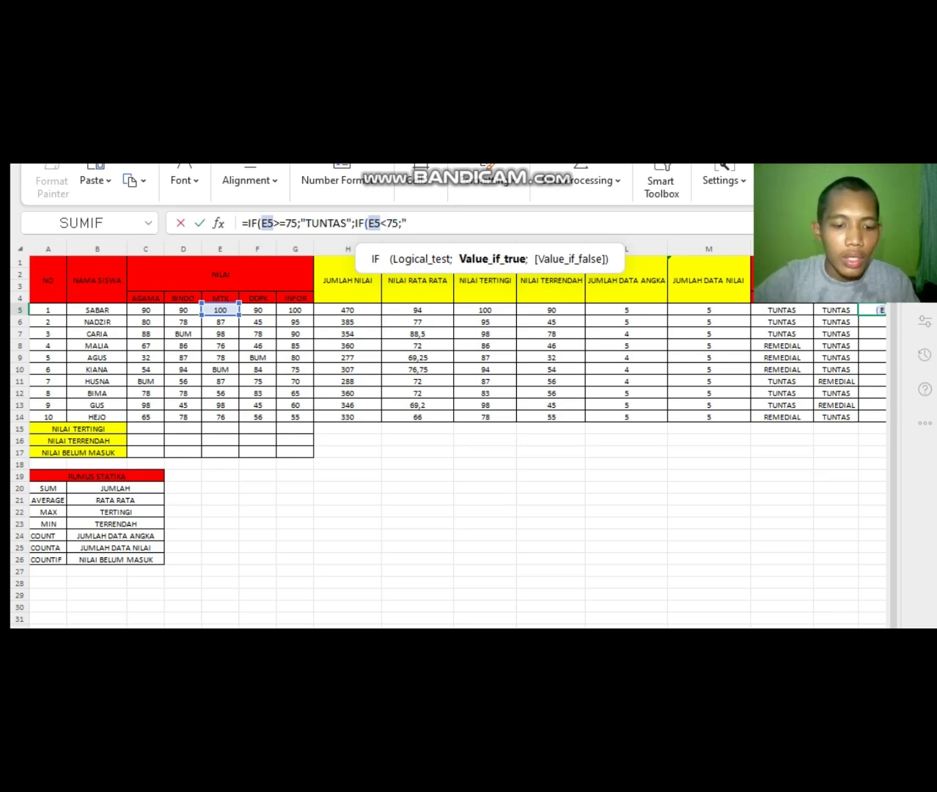
type("REMDIAL\"")
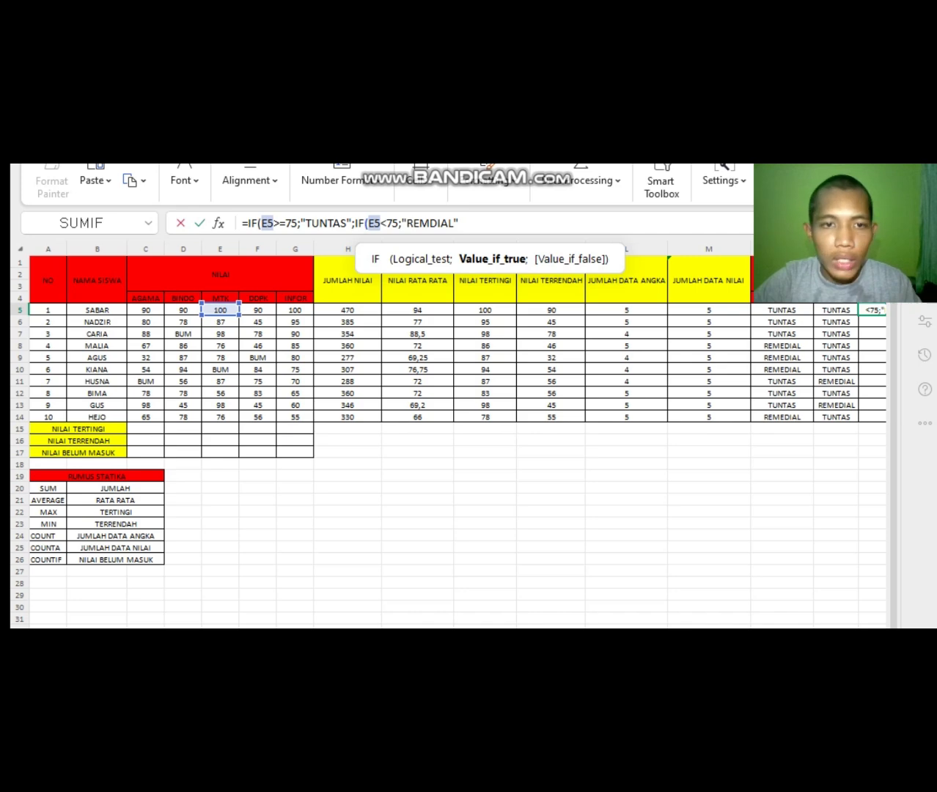
type("))")
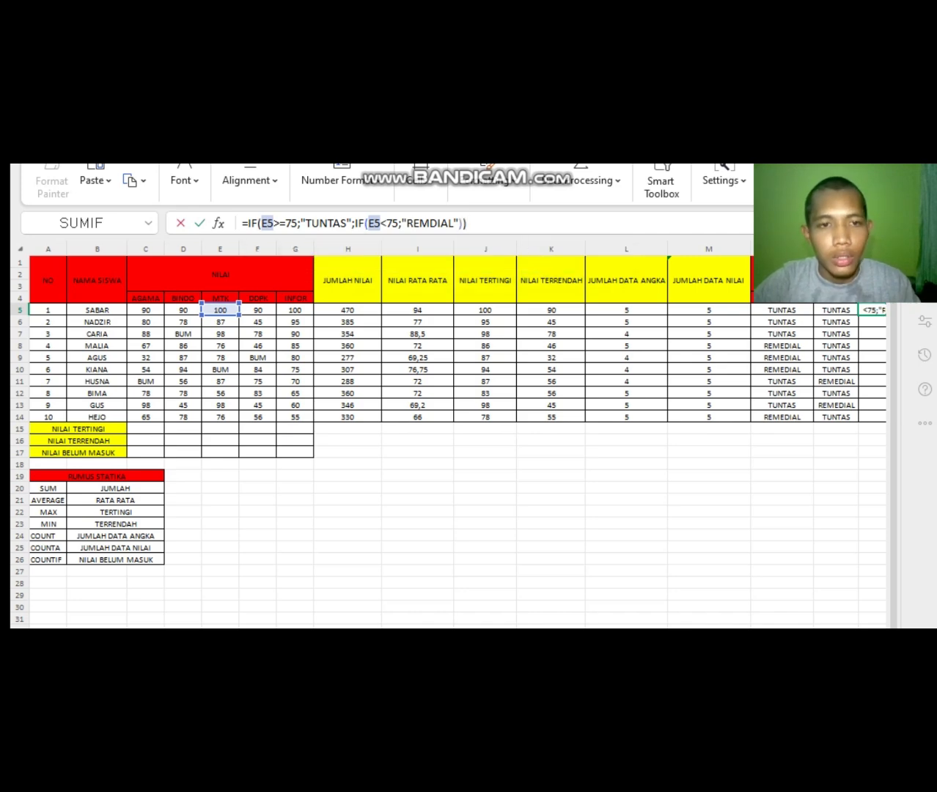
key("Return")
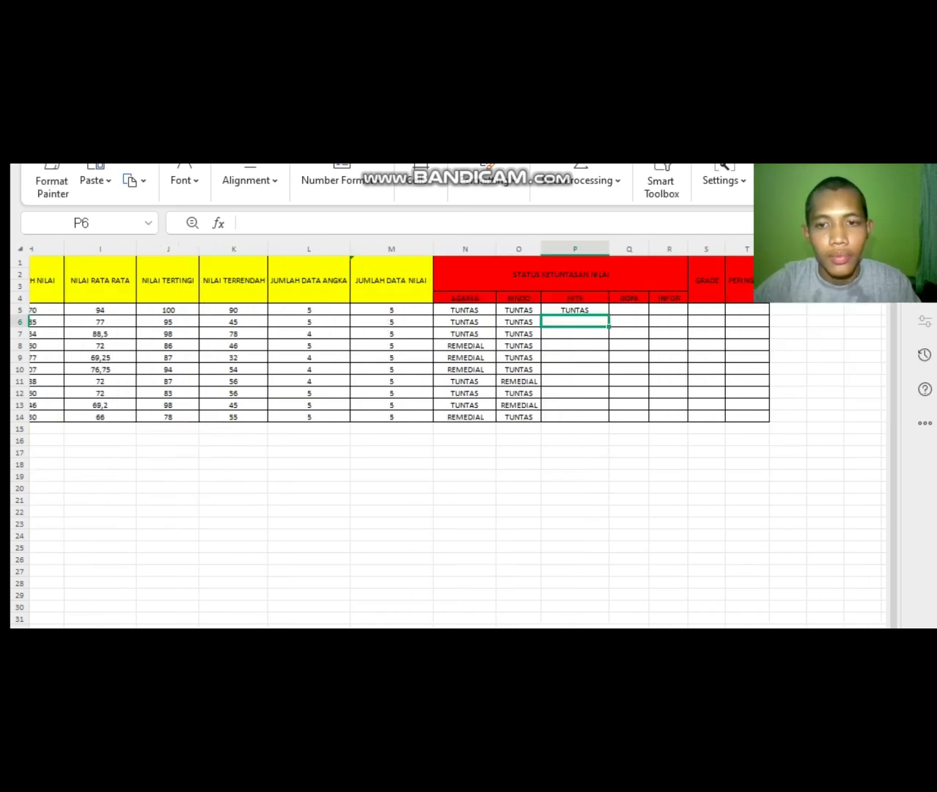
Fill the MTK status formula from P5 down through P14 for the remaining students
left_click(529, 310)
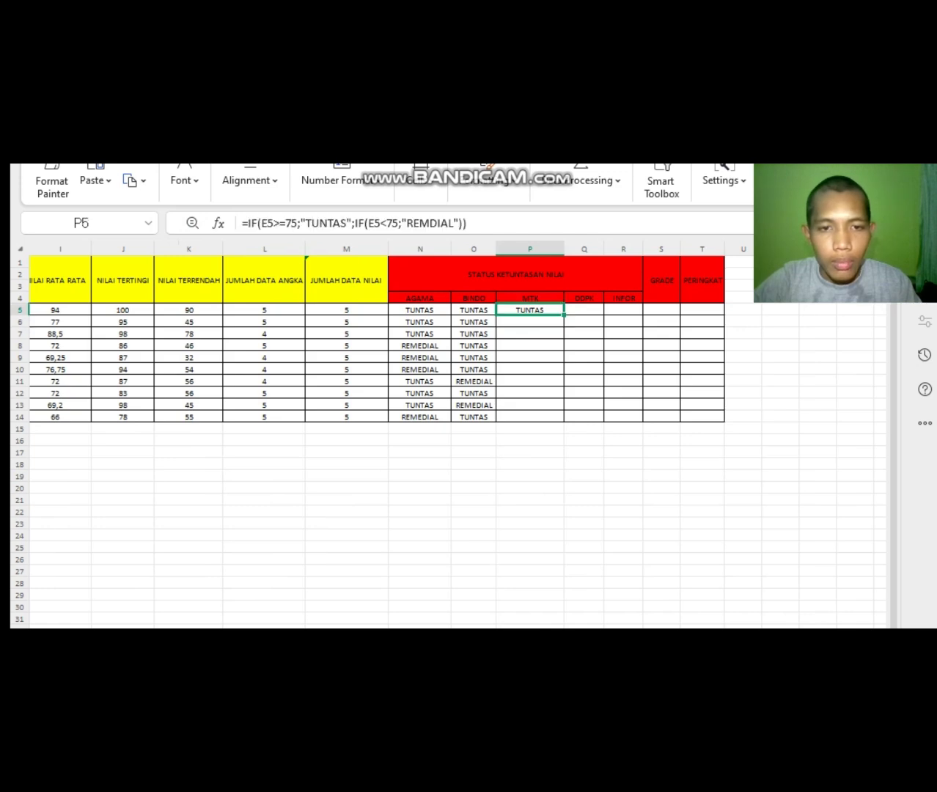
scroll(454, 432, "left", 4)
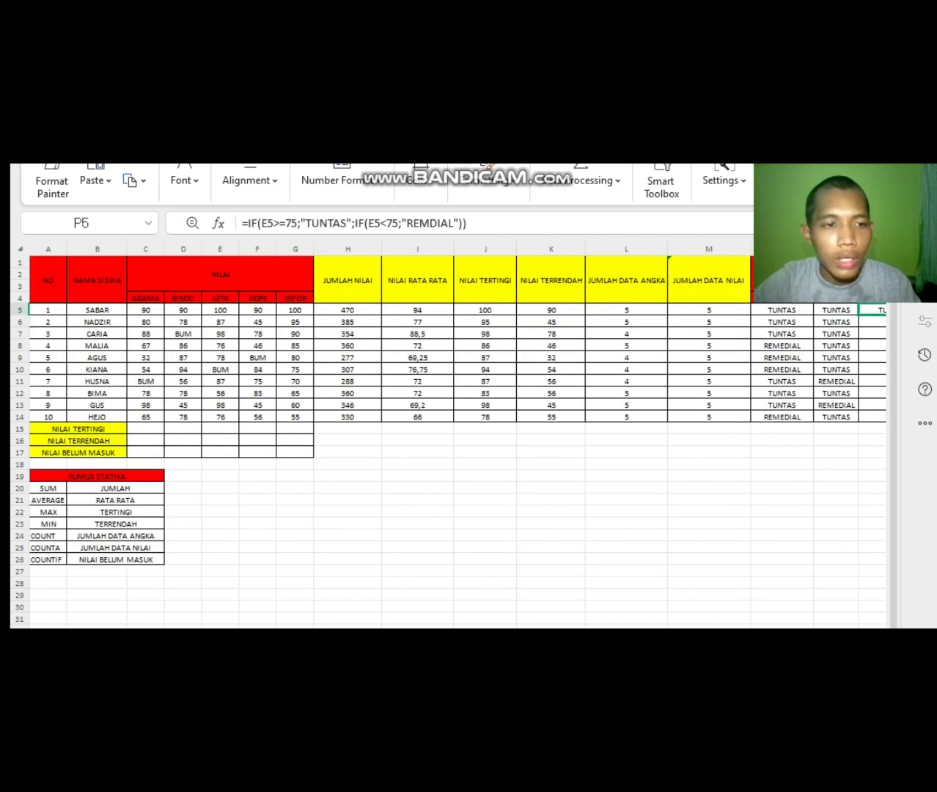
scroll(454, 433, "right", 4)
left_click(486, 322)
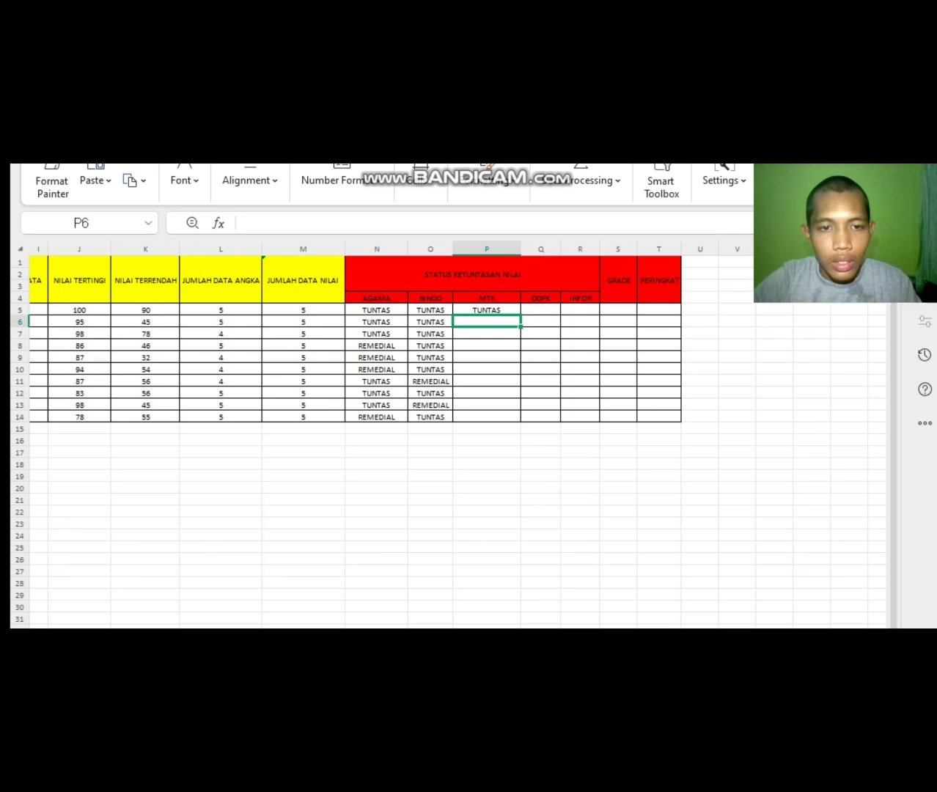
left_click(487, 310)
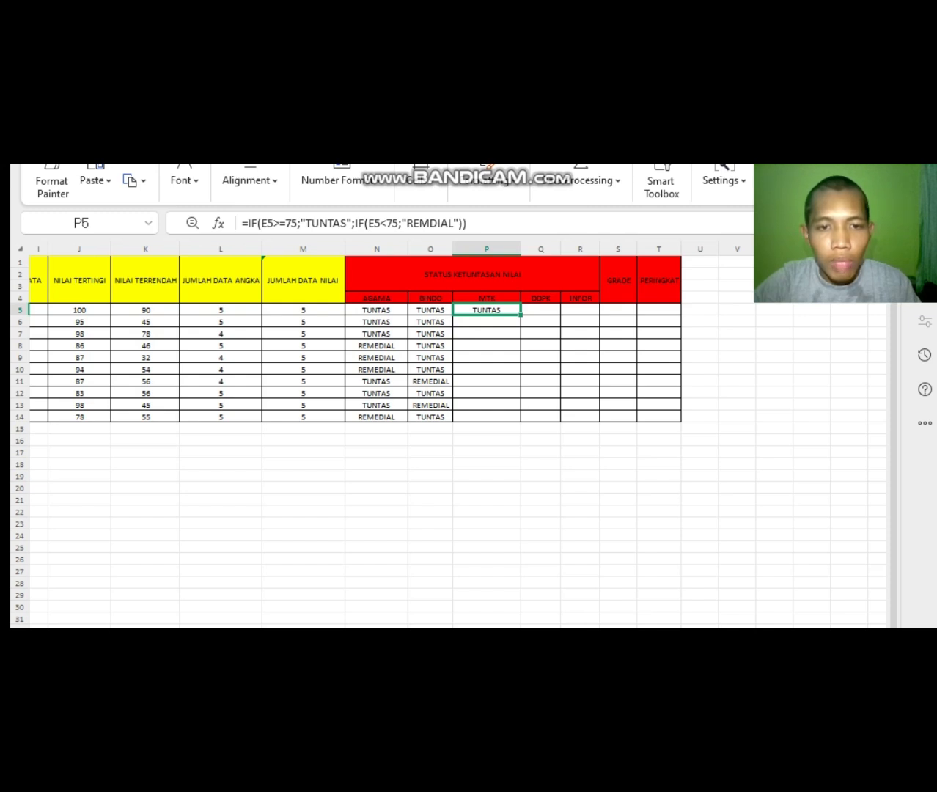
left_click_drag(521, 315, 517, 419)
left_click(487, 440)
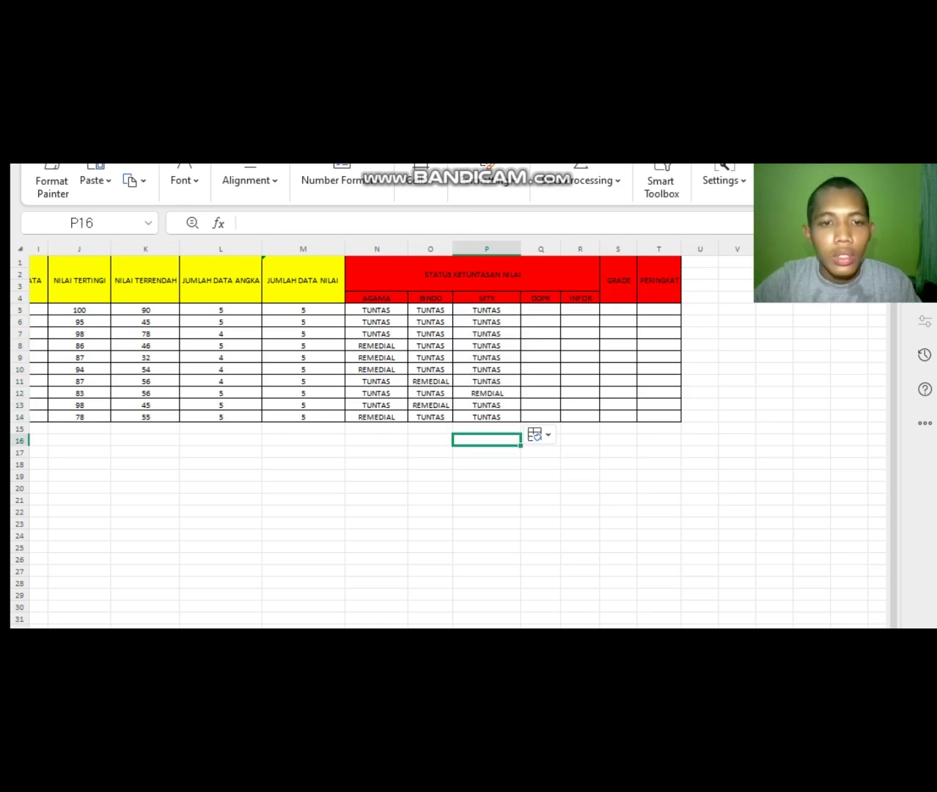
Enter the DDPK status formula =IF(F5>=75;"TUNTAS";IF(F5<=75;"REMDIAL")) in cell Q5
left_click(541, 310)
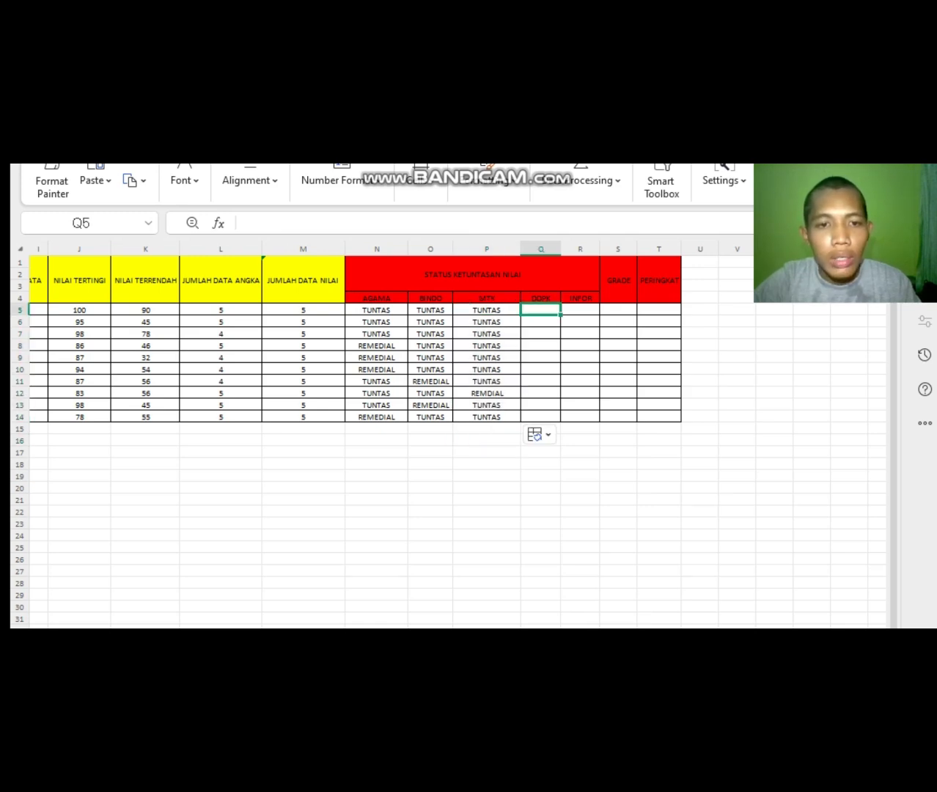
left_click(541, 322)
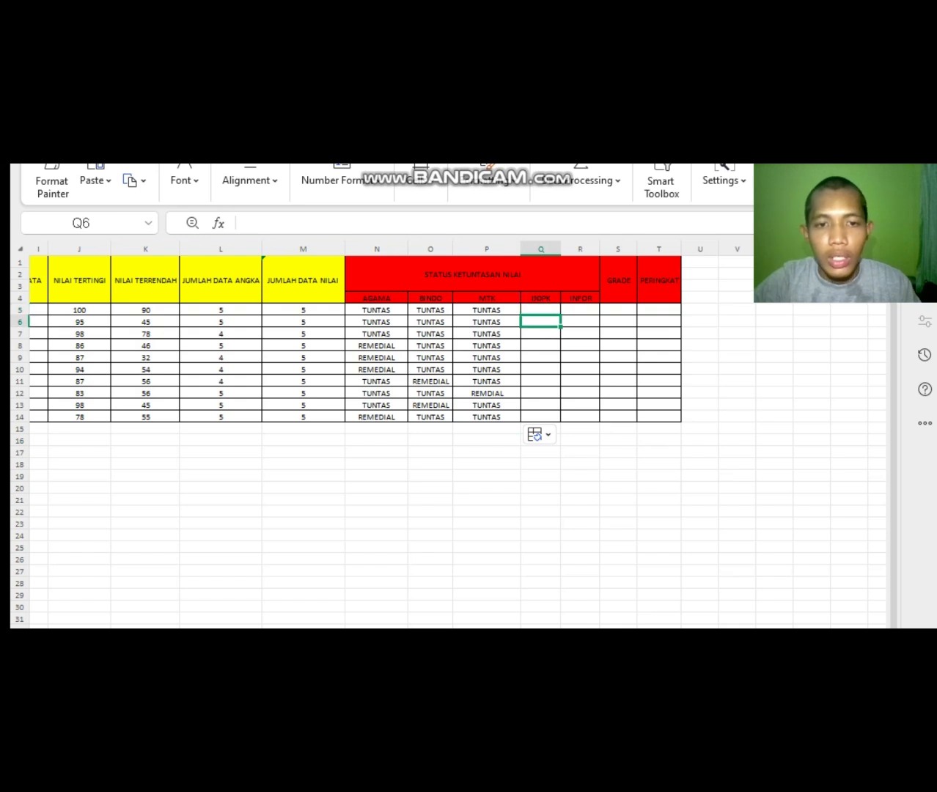
left_click(541, 310)
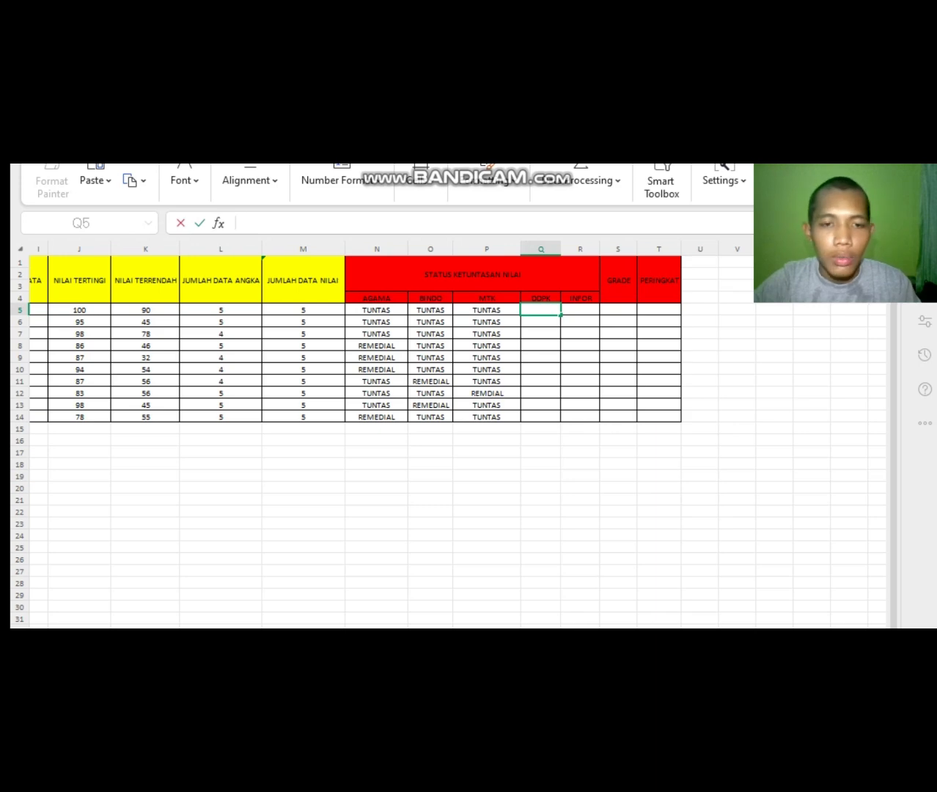
type("=")
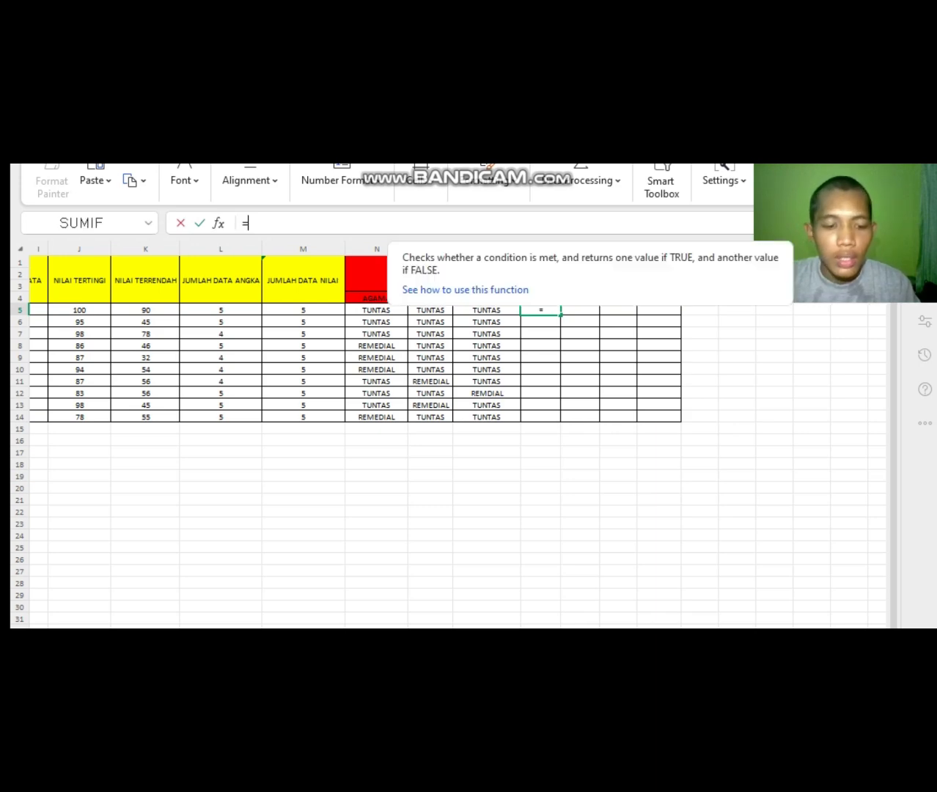
type("IF(")
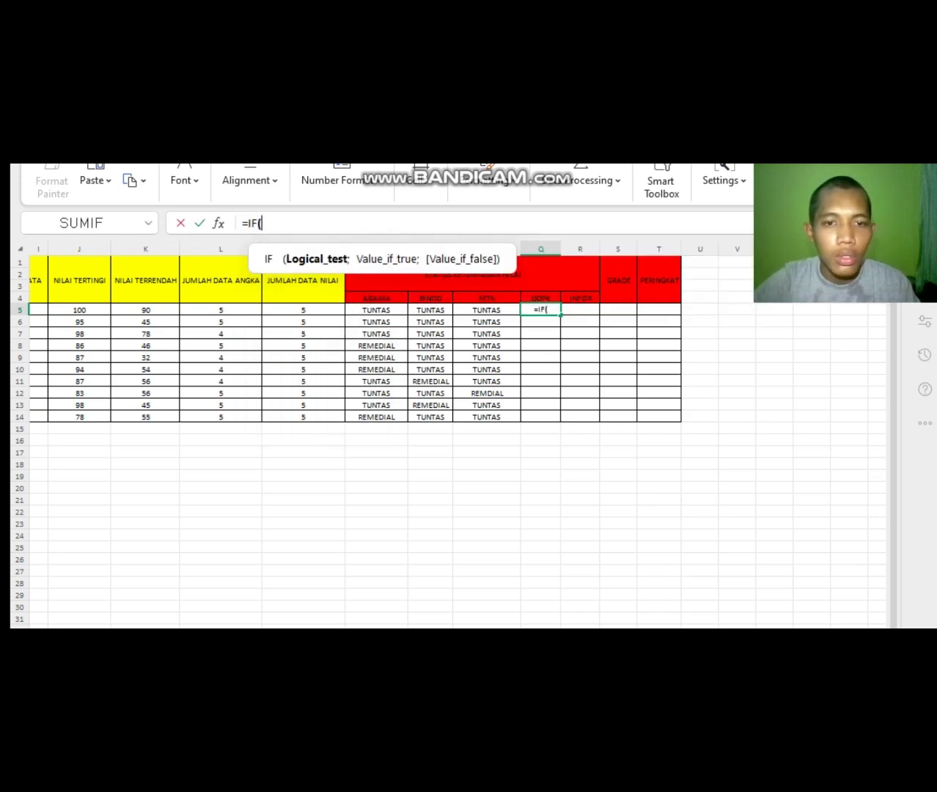
scroll(454, 433, "left", 4)
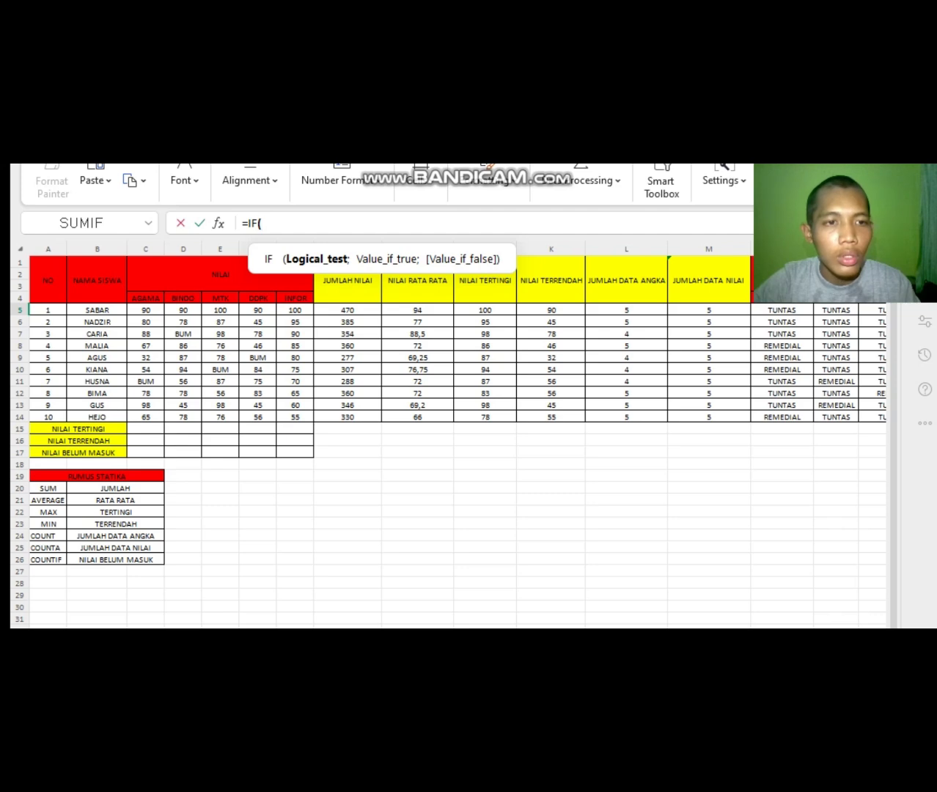
left_click(257, 310)
type(";")
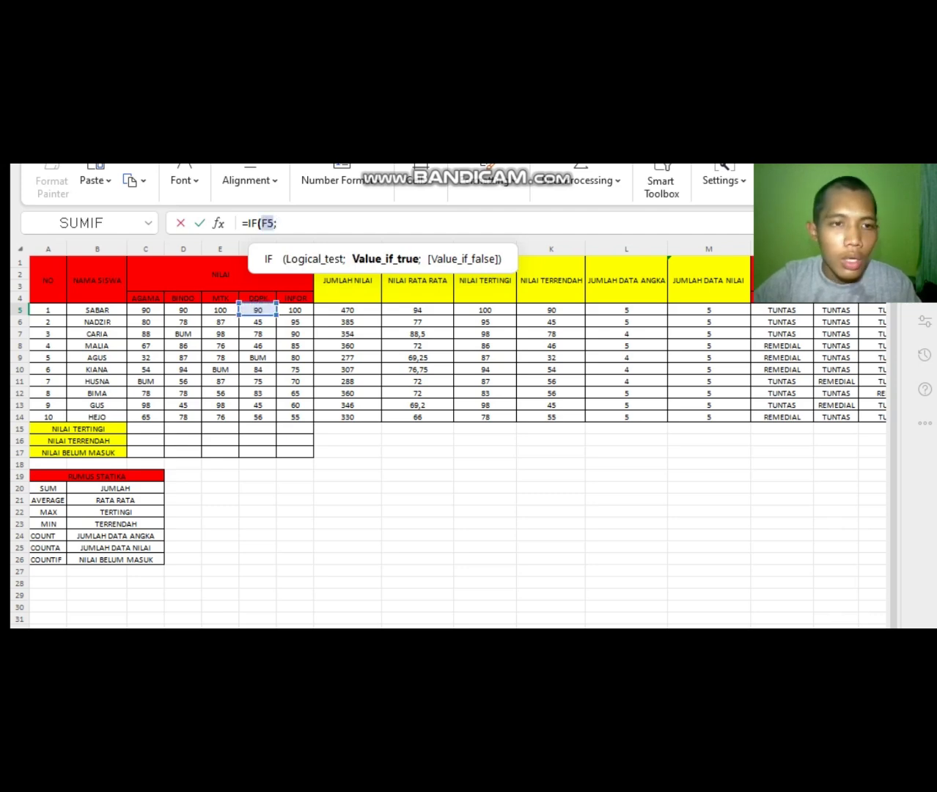
key("BackSpace")
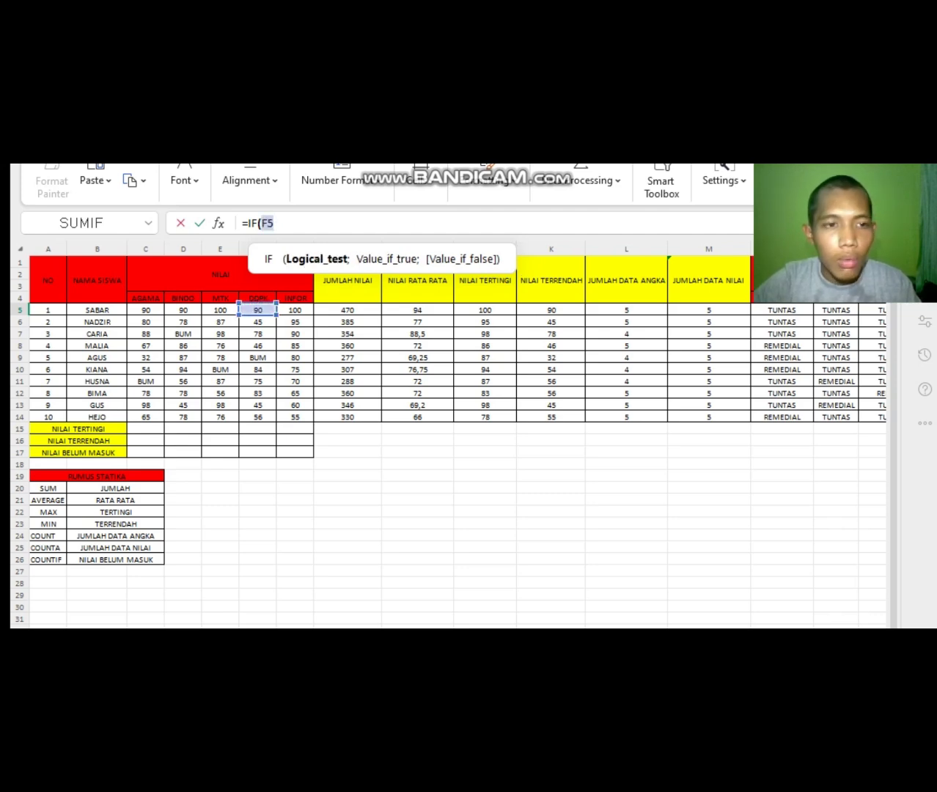
type(">=")
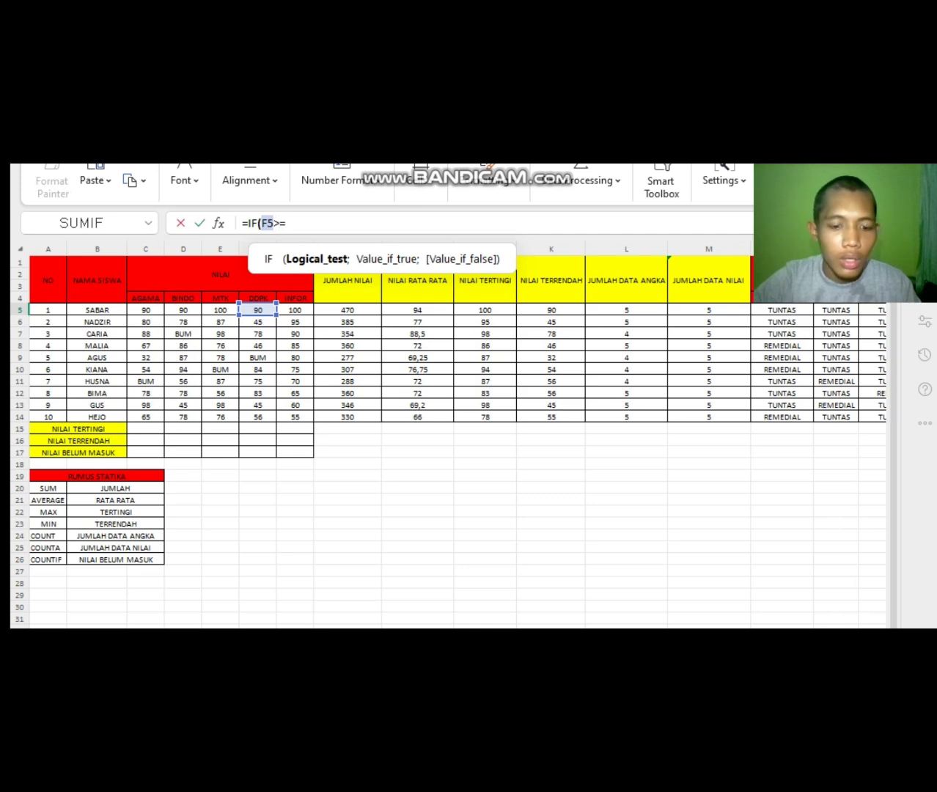
type("75;\"")
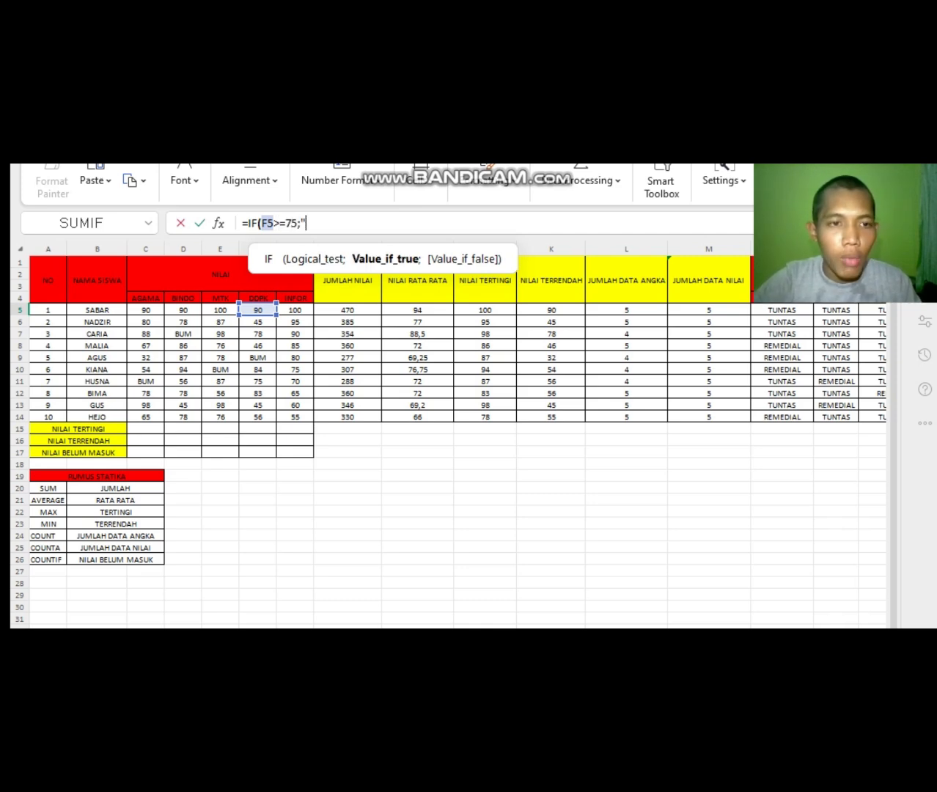
type("TU")
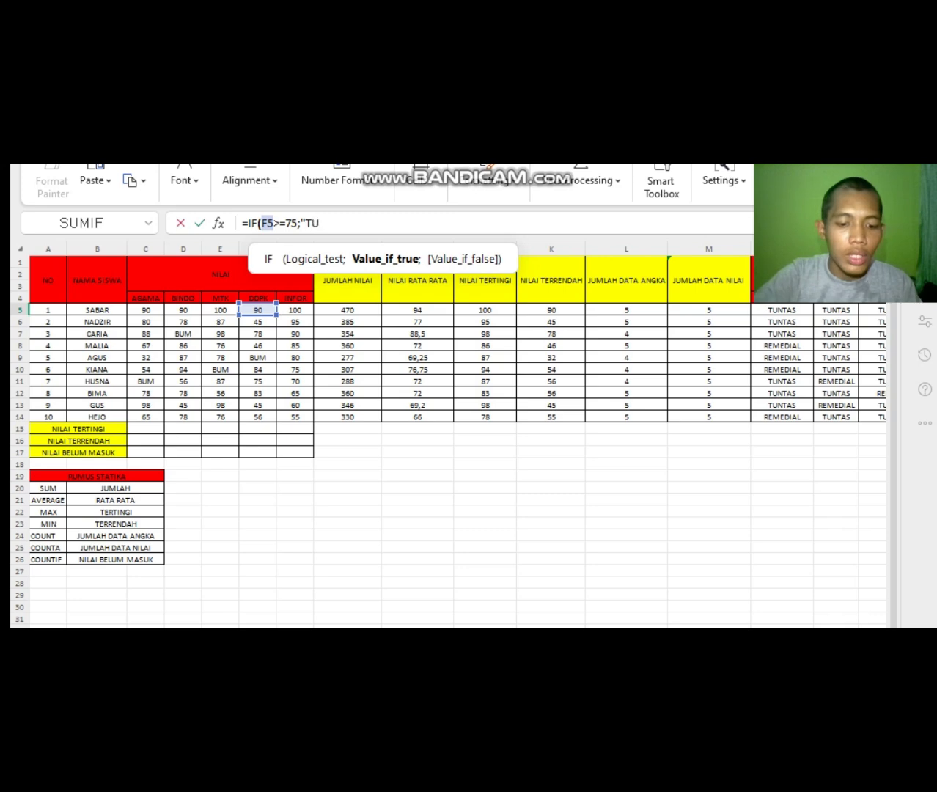
type("NTAS\"")
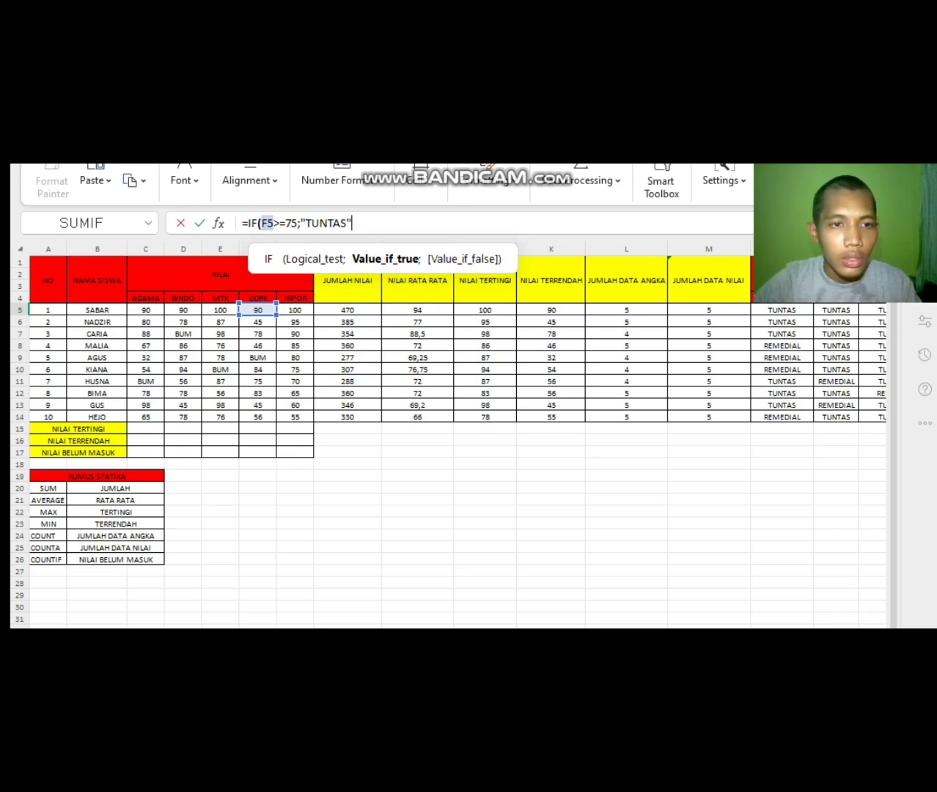
type(";IF")
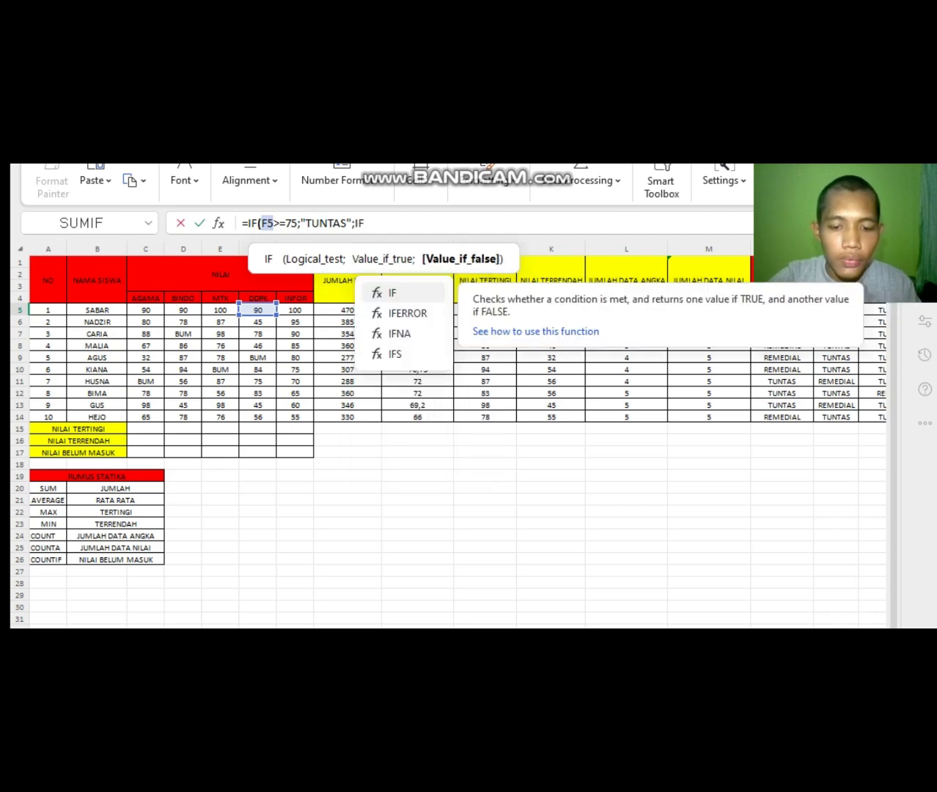
type("(")
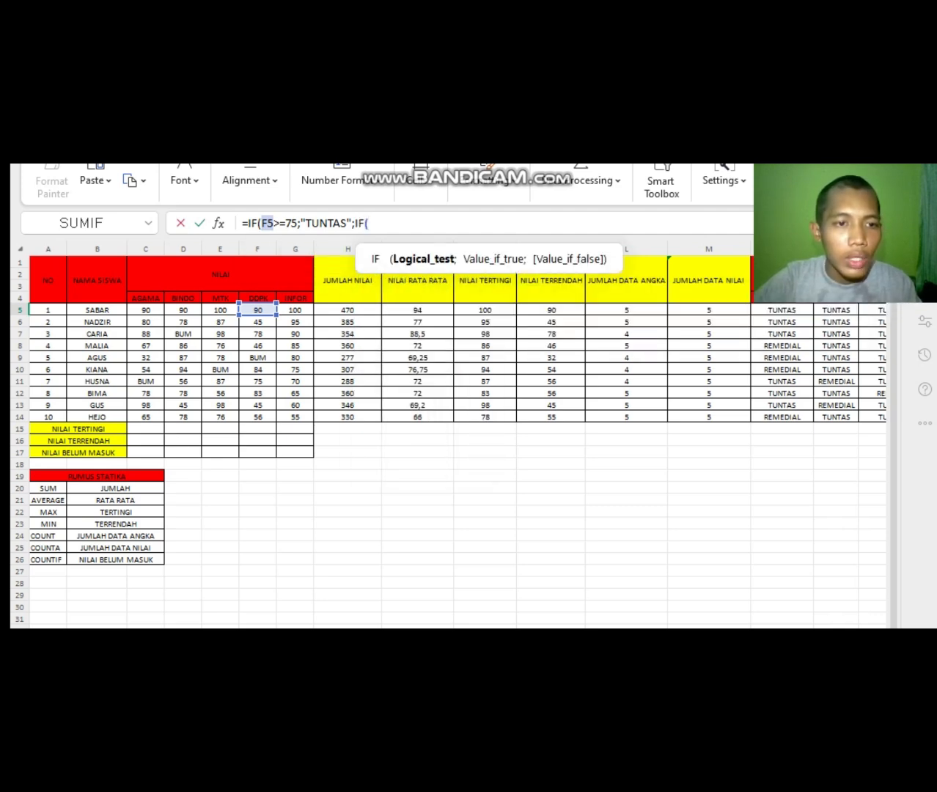
left_click(257, 310)
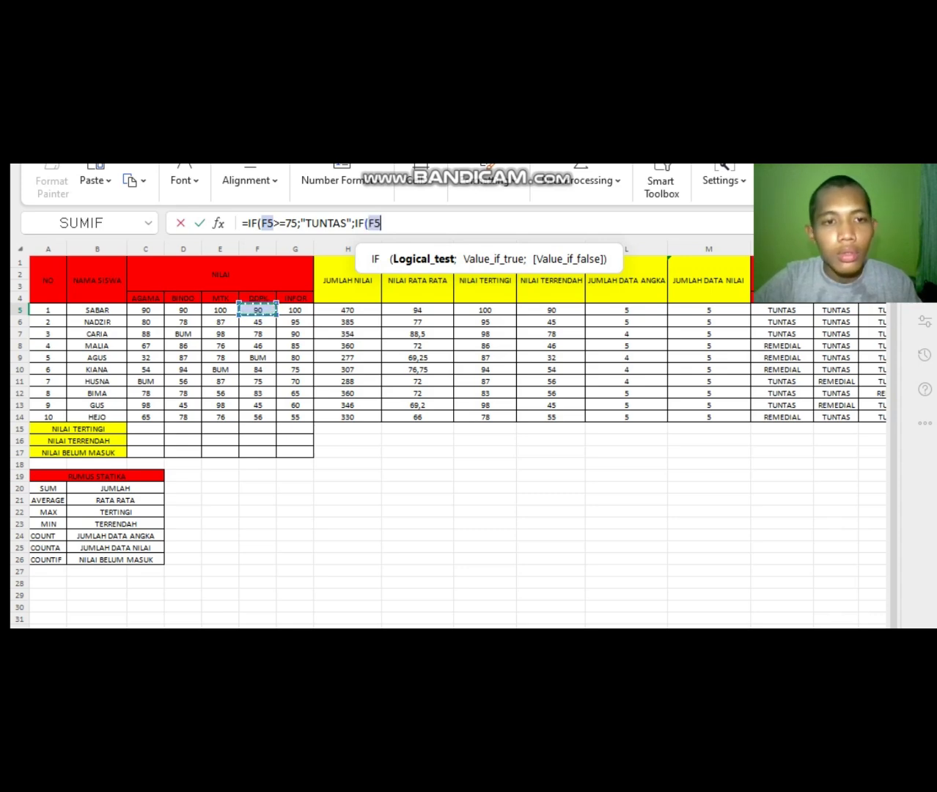
type("<=75")
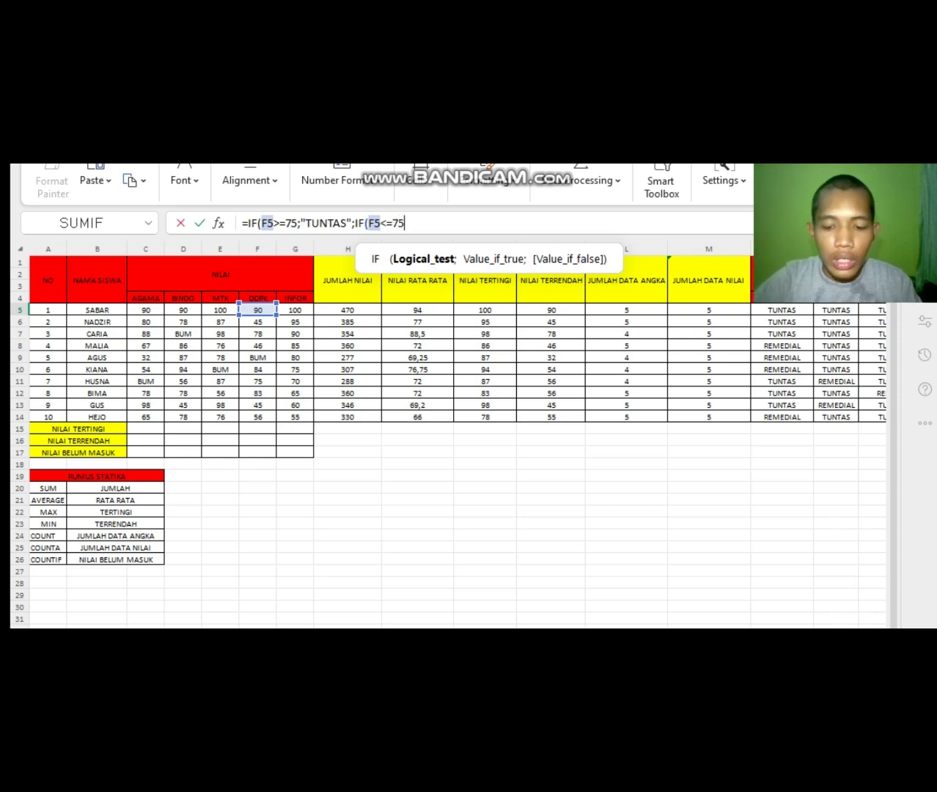
type(";\"")
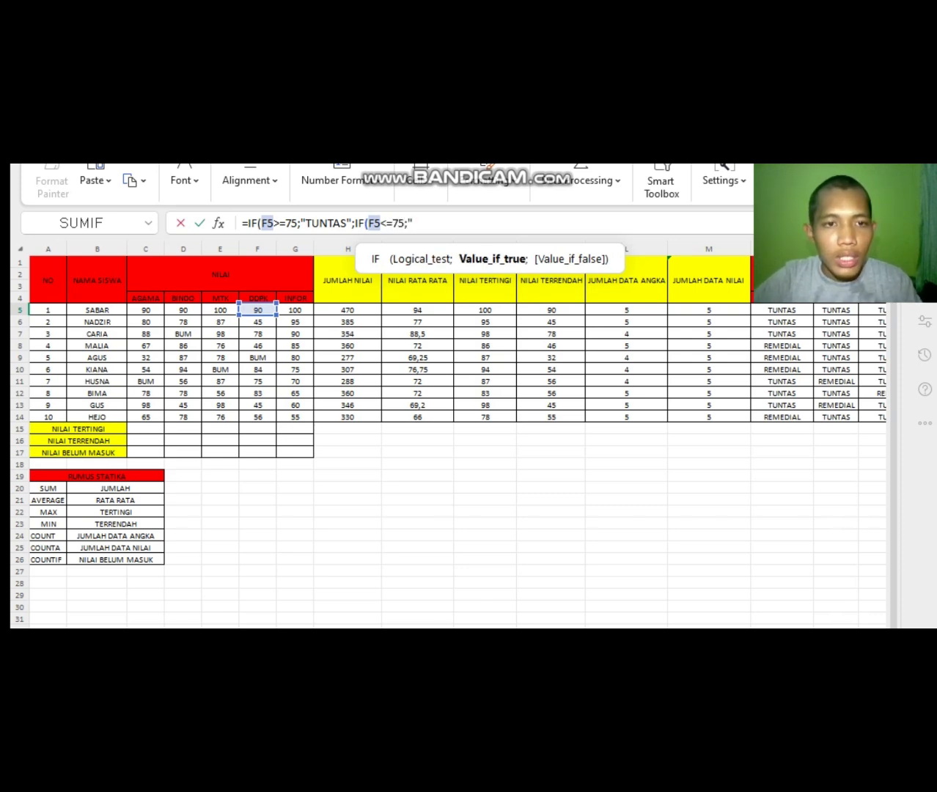
type("R")
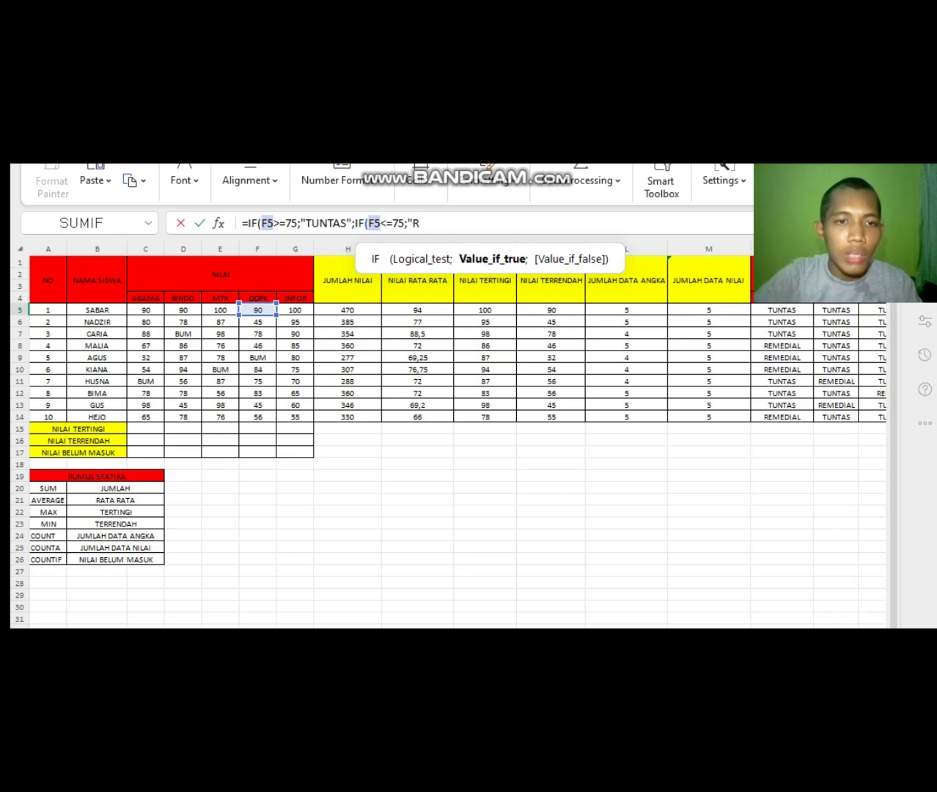
type("EMDIAL")
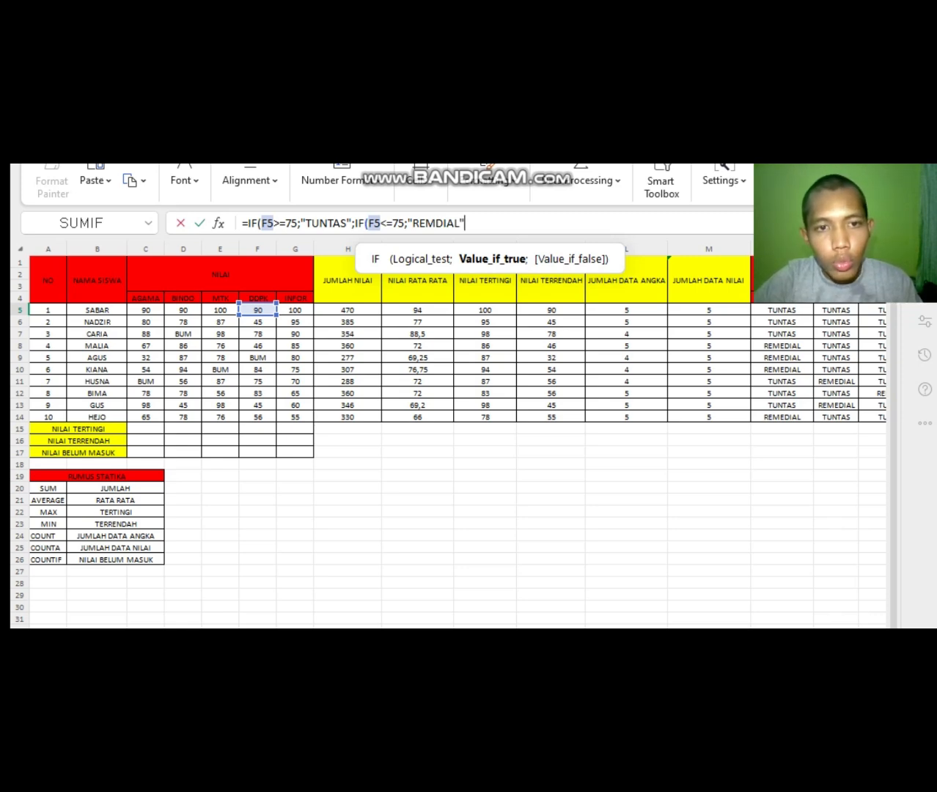
type("))")
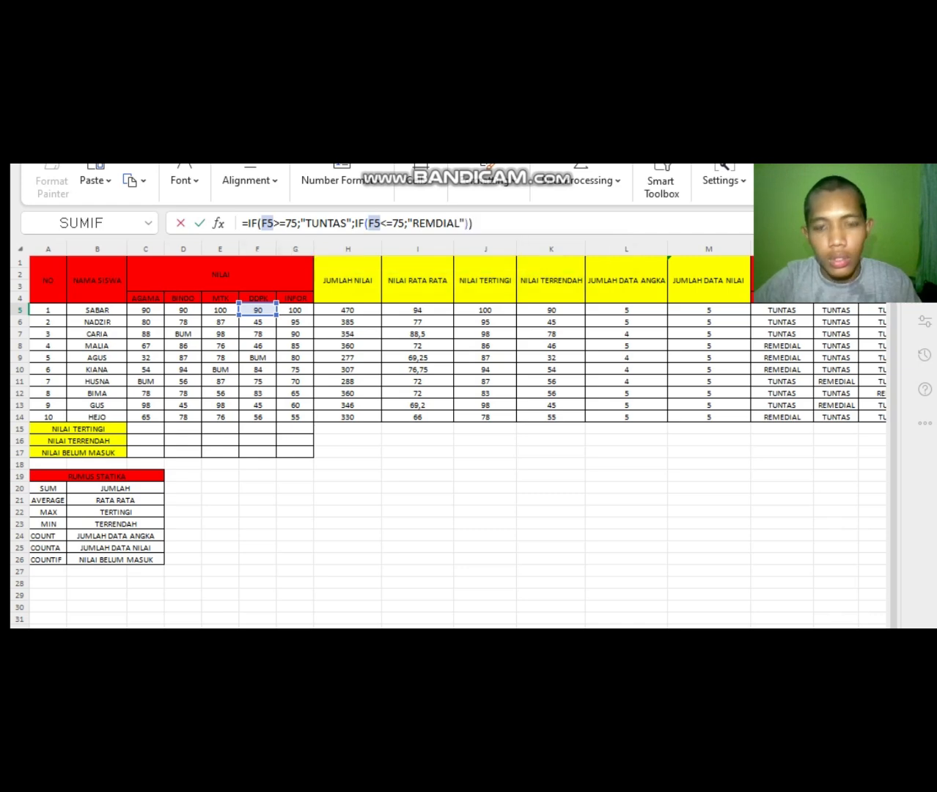
key("Return")
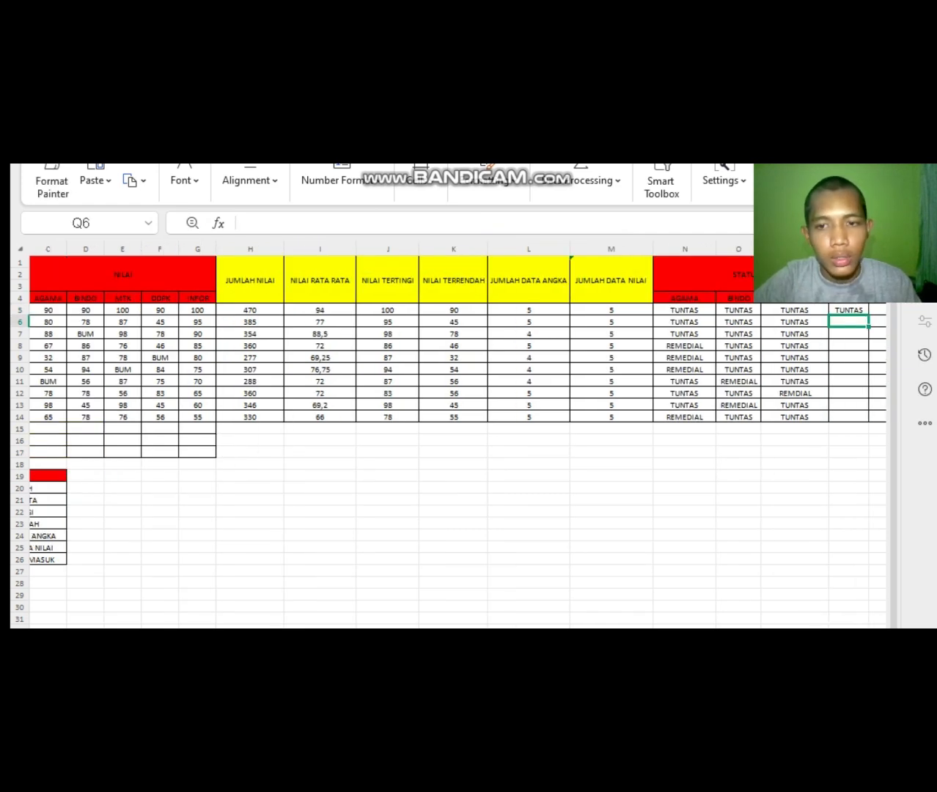
Fill the DDPK status formula from Q5 down through Q14 for the remaining students
scroll(457, 440, "right", 4)
left_click(541, 310)
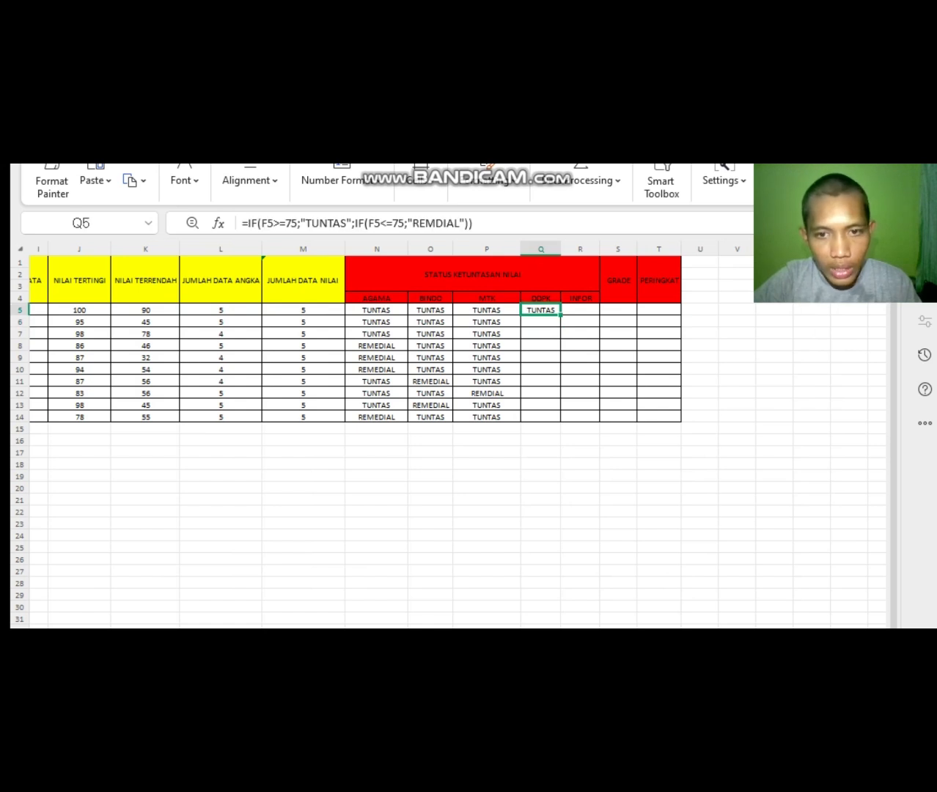
left_click_drag(560, 315, 560, 418)
left_click(617, 439)
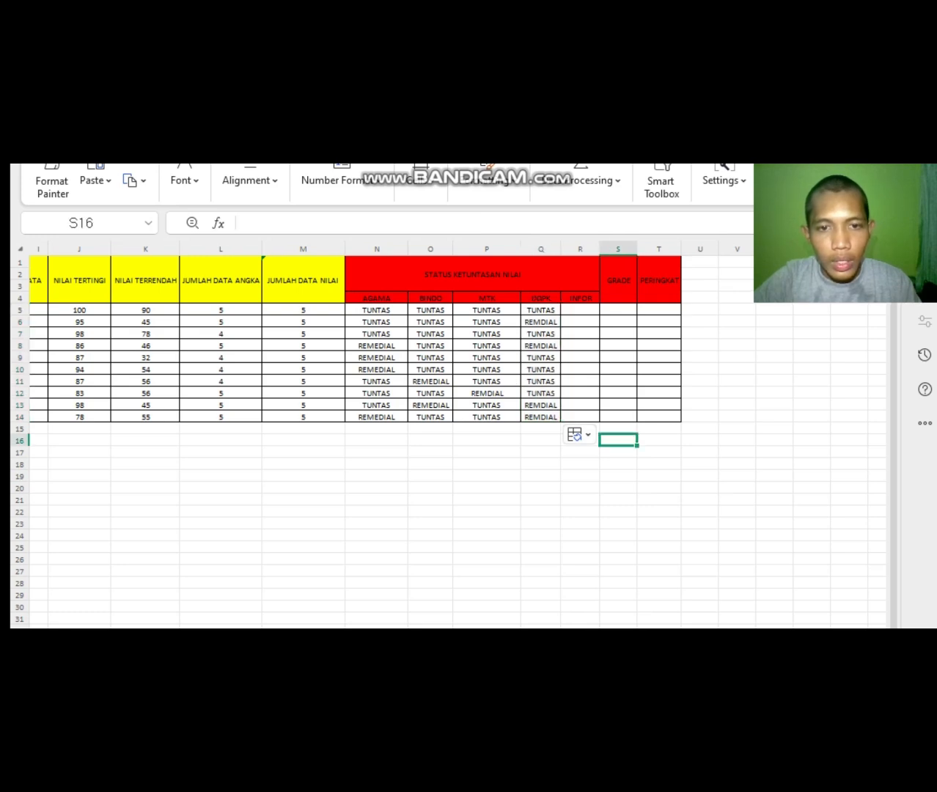
Enter the INFOR status formula =IF(G5>=75;"TUNTAS";IF(G5<=75;"REMEDIAL")) in cell R5
left_click(580, 310)
left_click(243, 223)
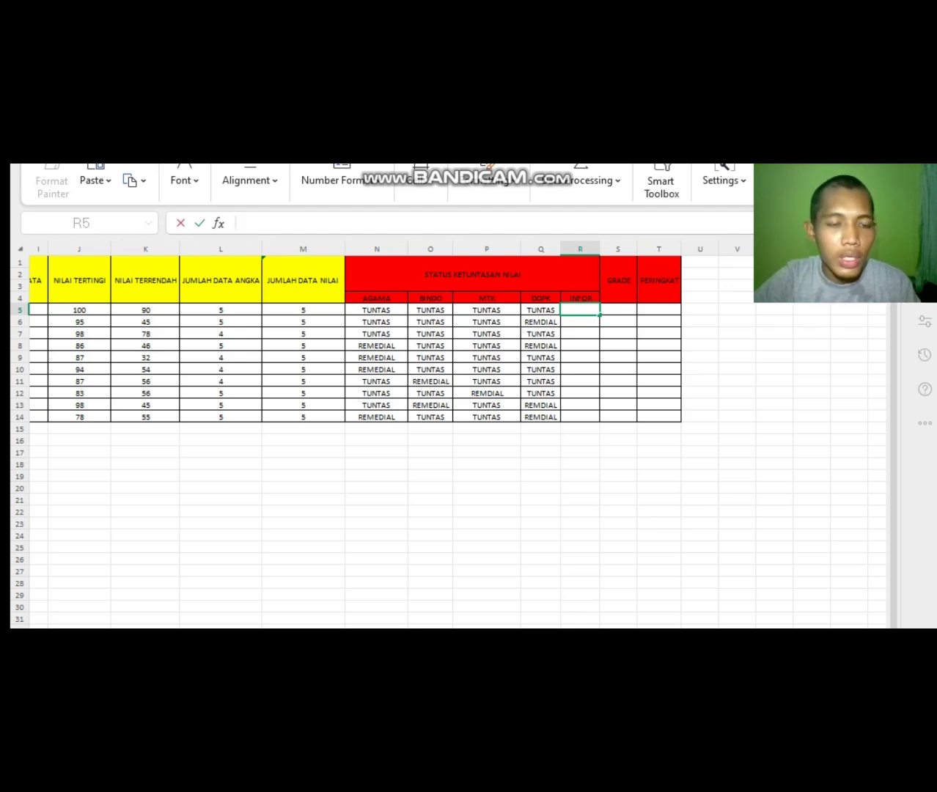
type("=IF")
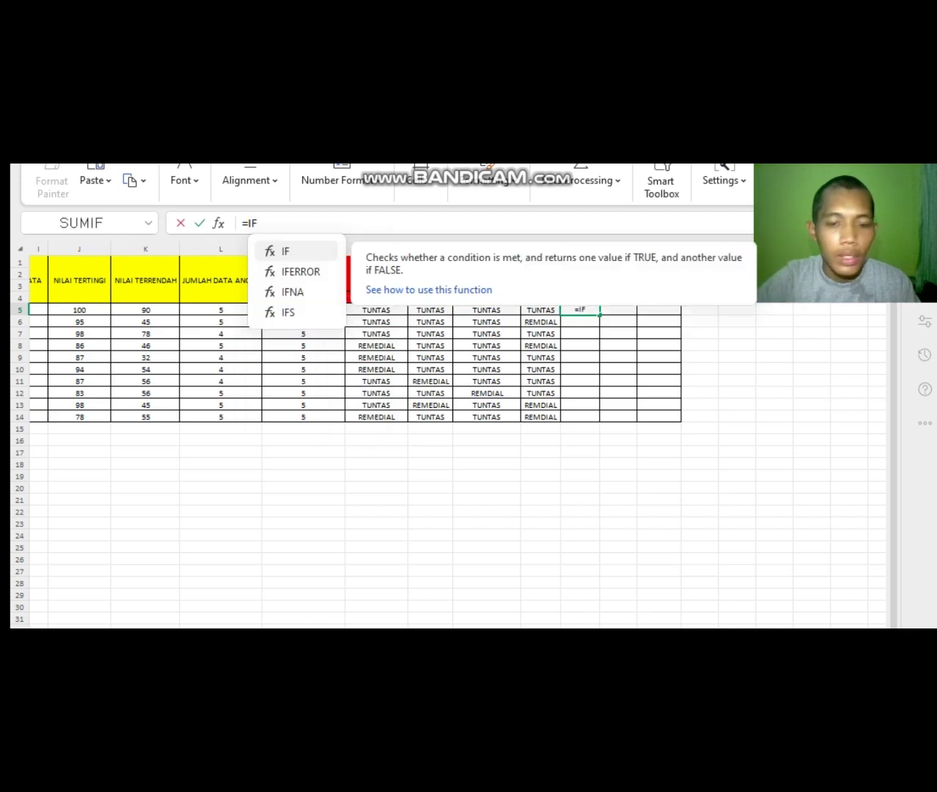
type("(")
scroll(454, 345, "left", 5)
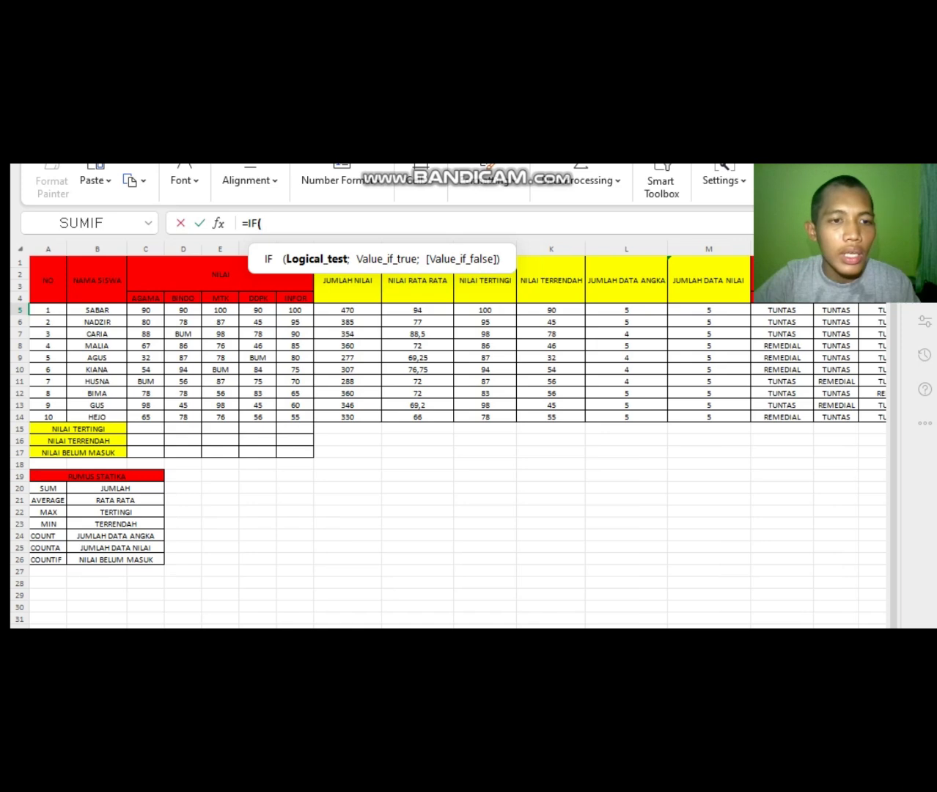
left_click(294, 311)
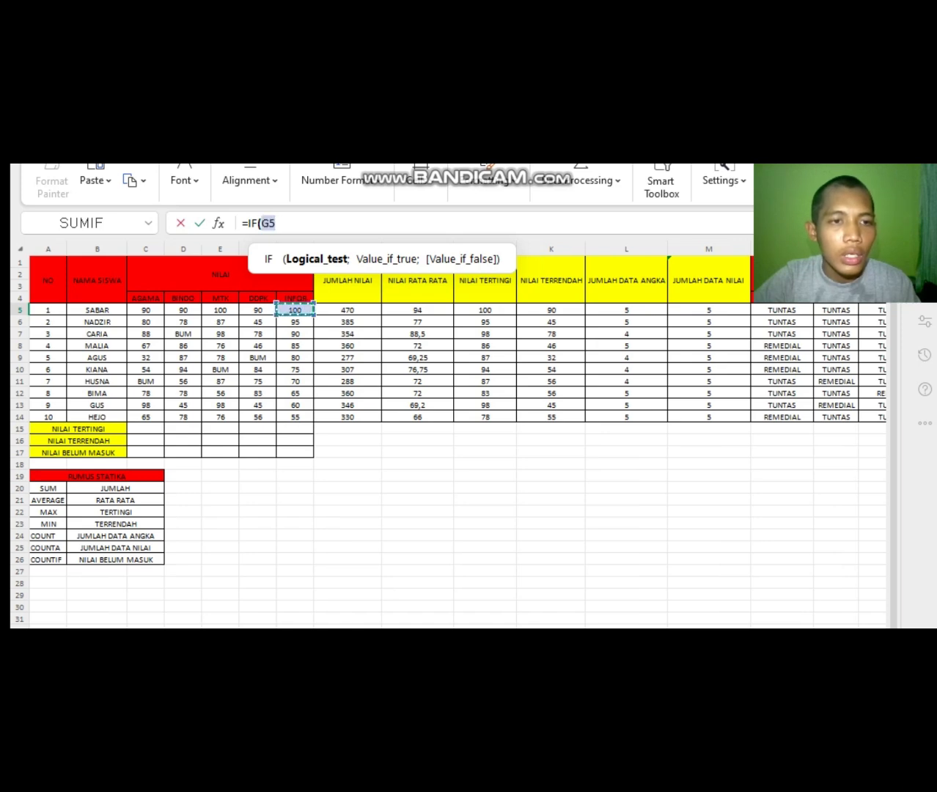
scroll(454, 344, "right", 5)
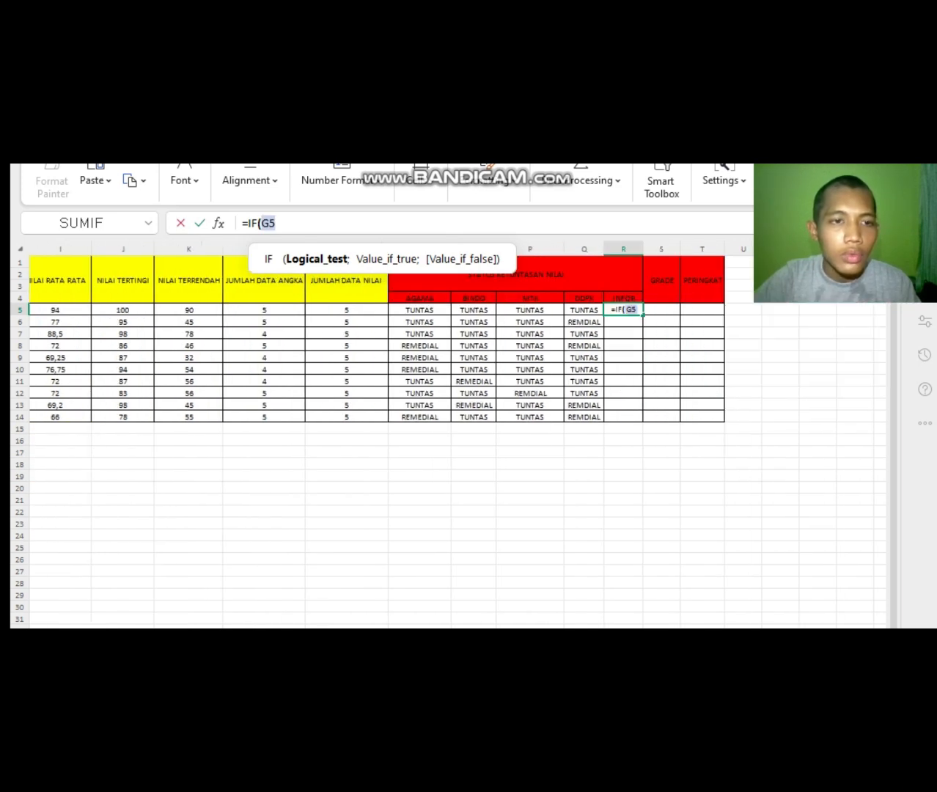
type(">")
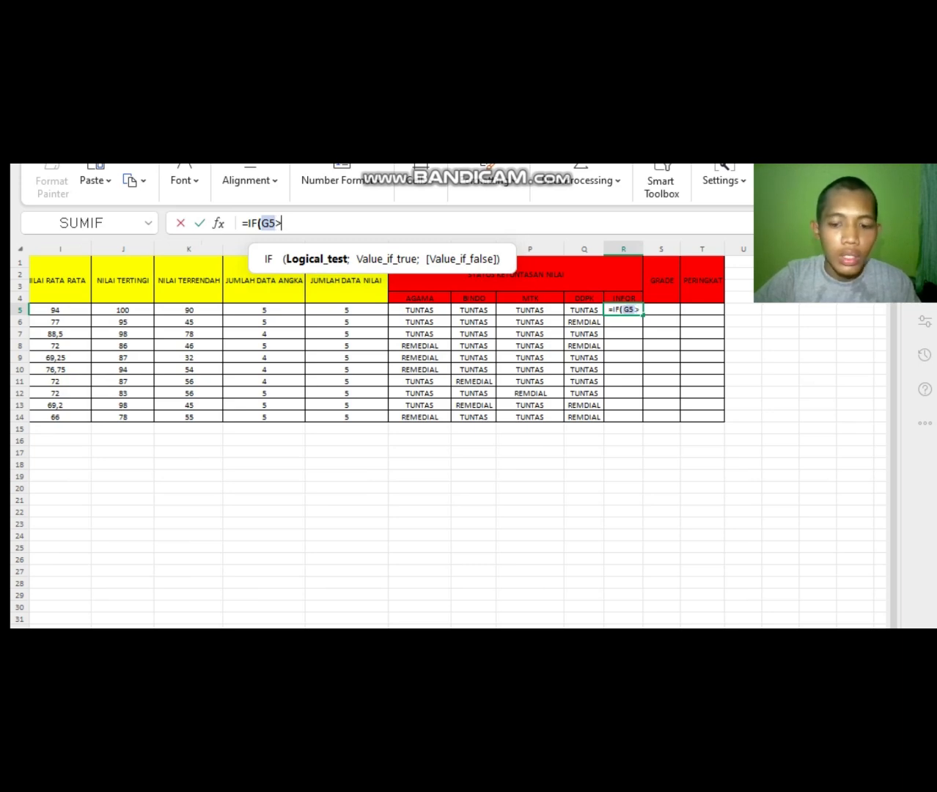
type("=&")
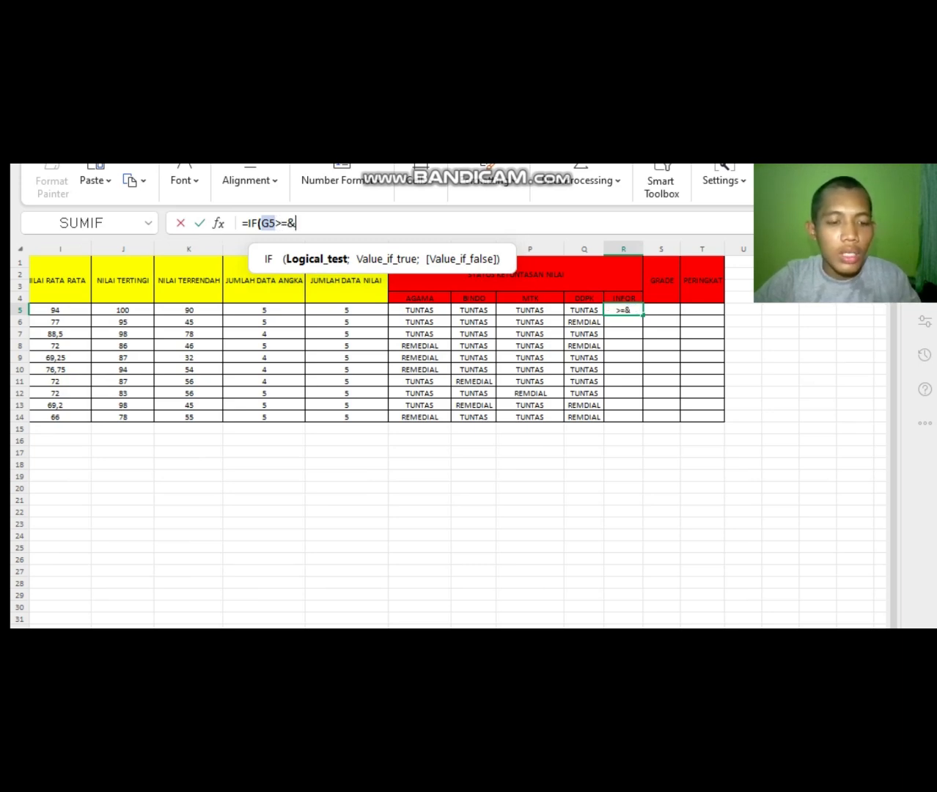
key("BackSpace")
type("75")
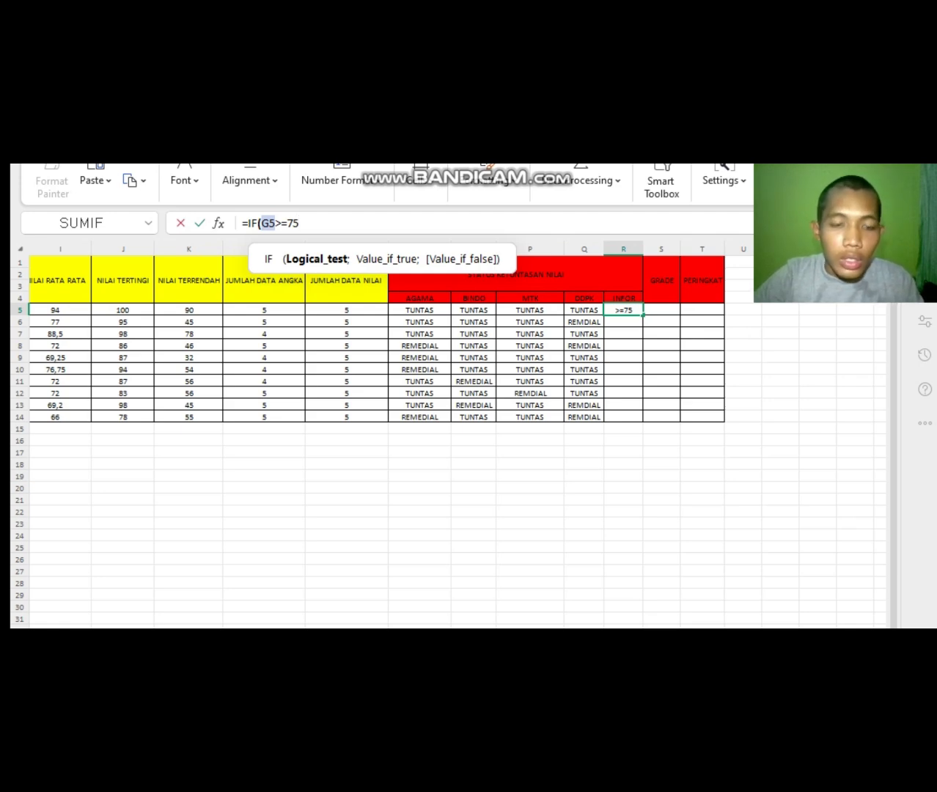
type(";\"TUN")
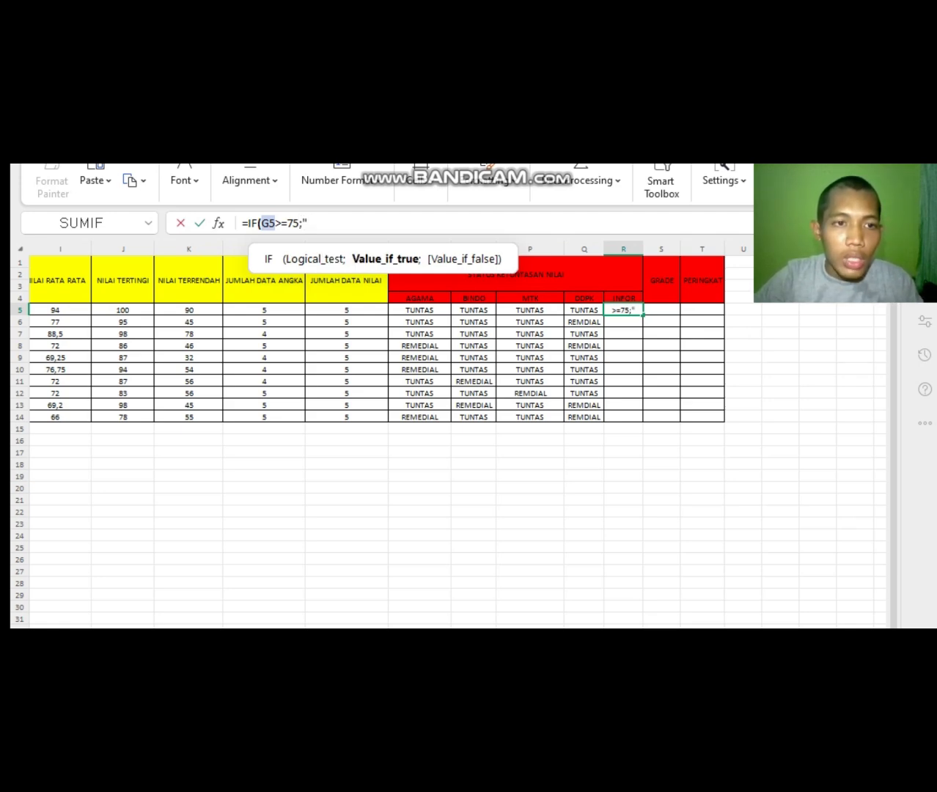
type("TAS\"")
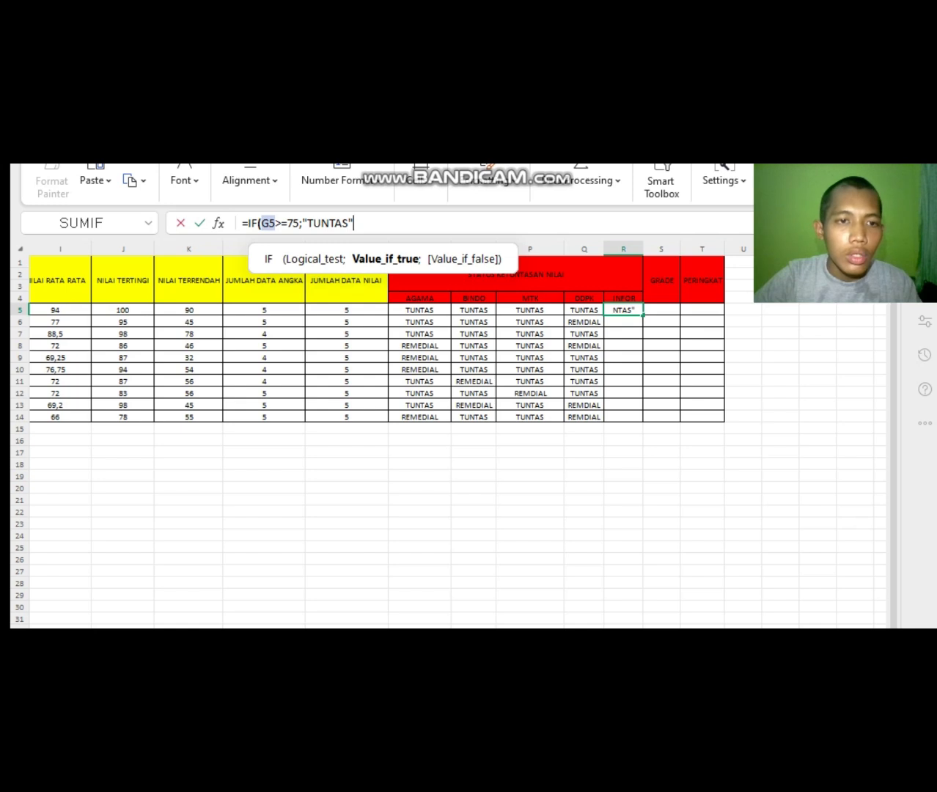
type(";")
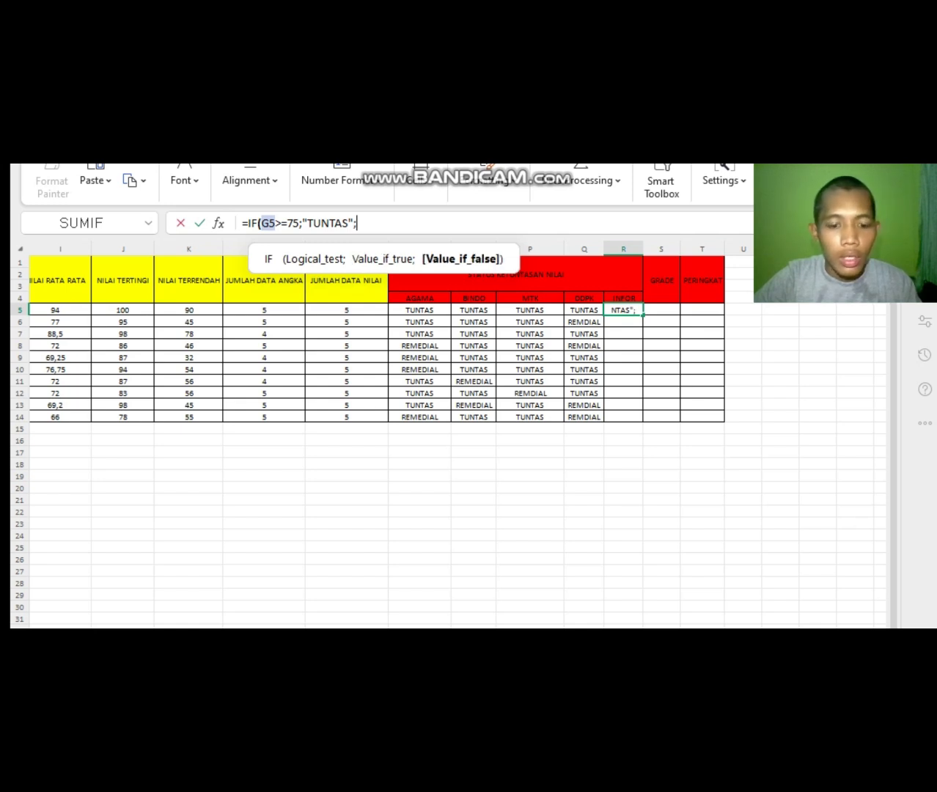
type("IF(")
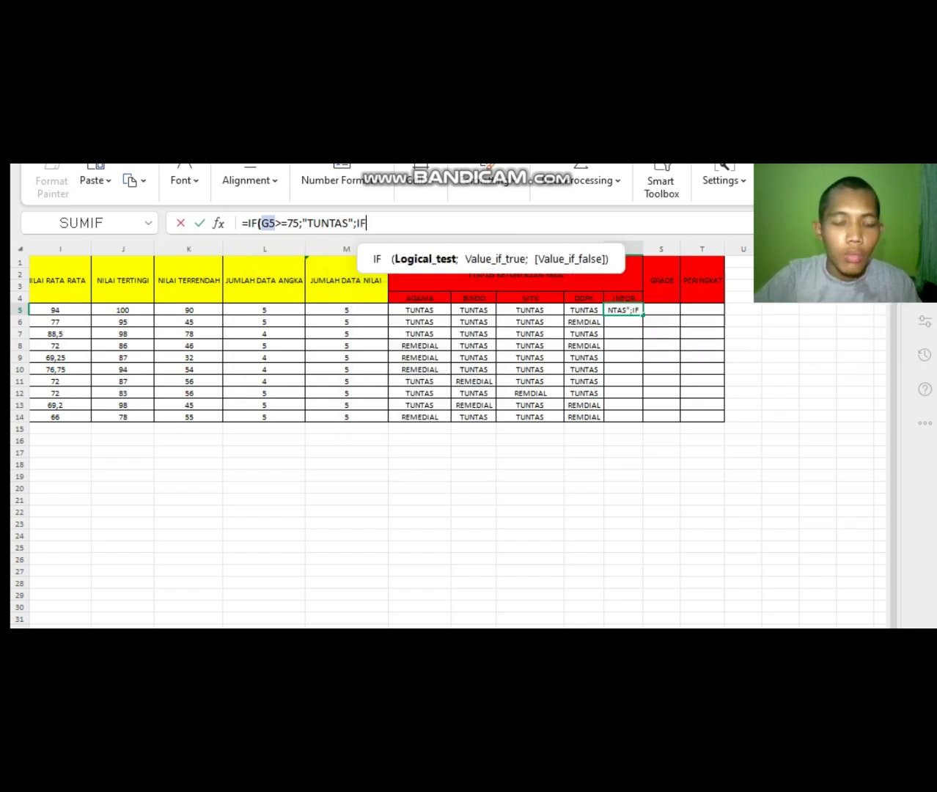
scroll(440, 366, "left", 5)
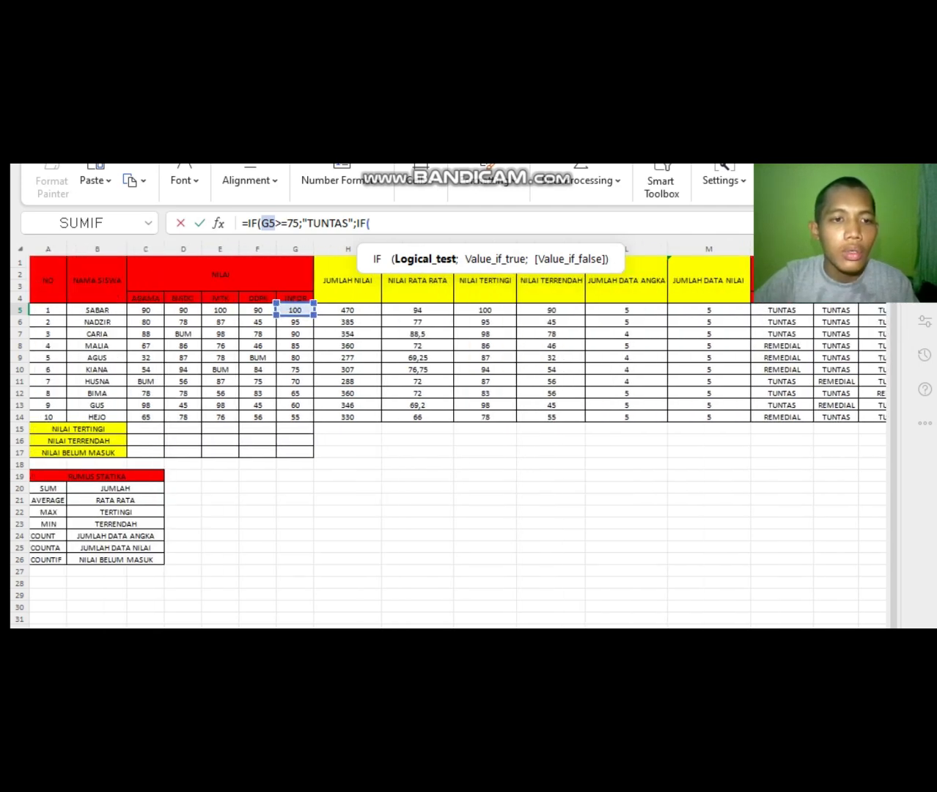
type("G5")
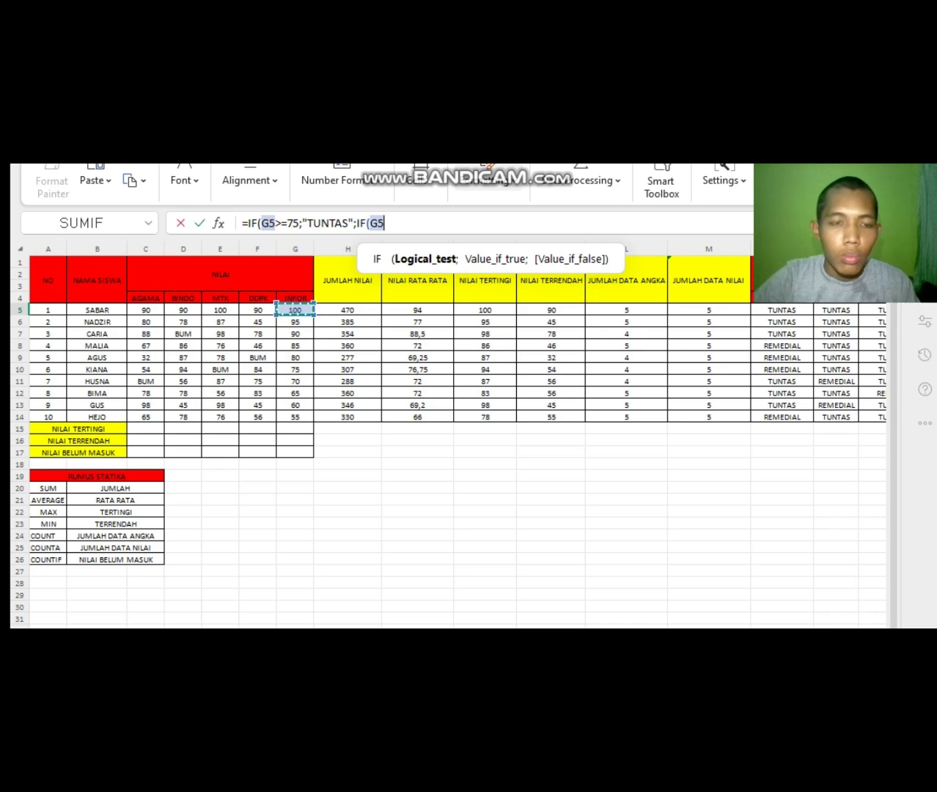
type("<=")
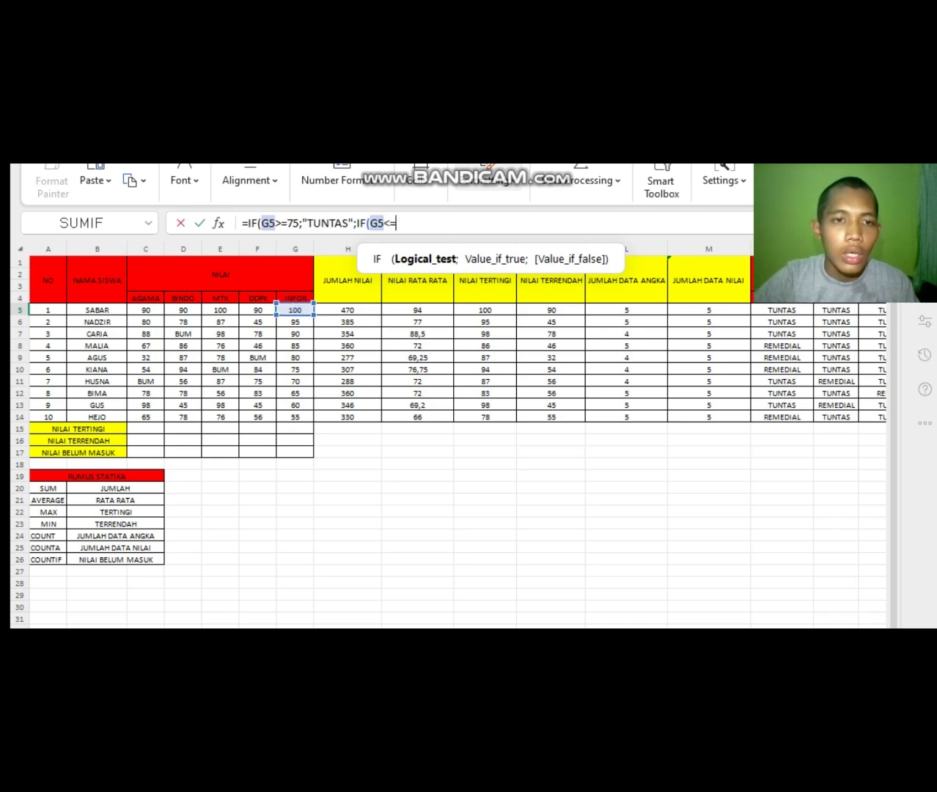
type("75")
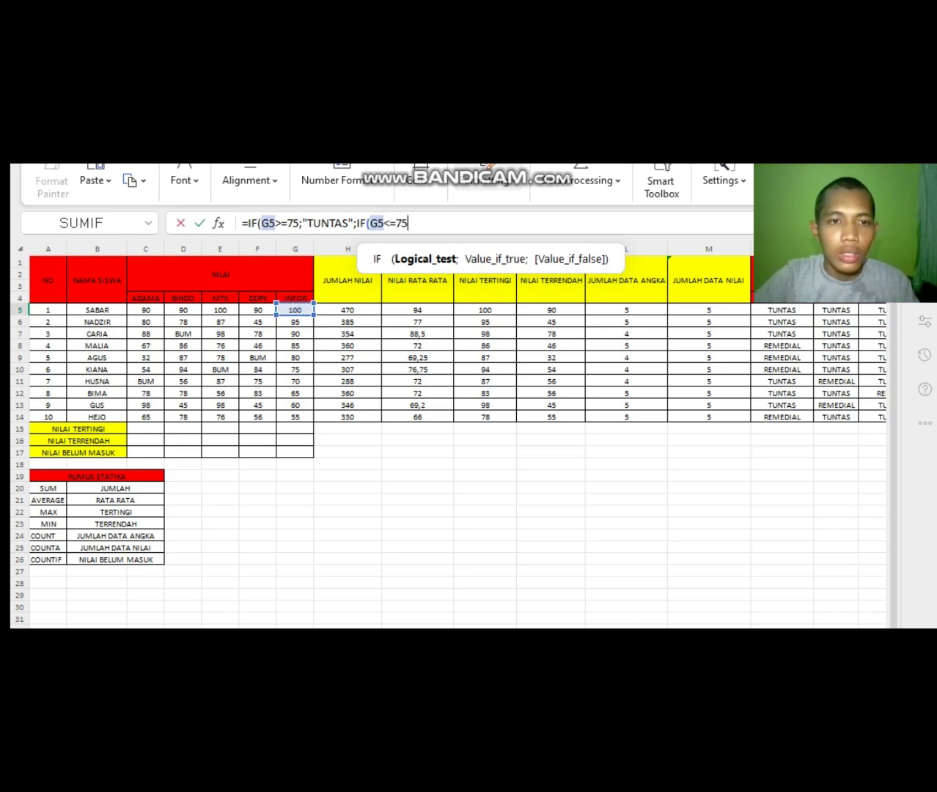
type(";\"")
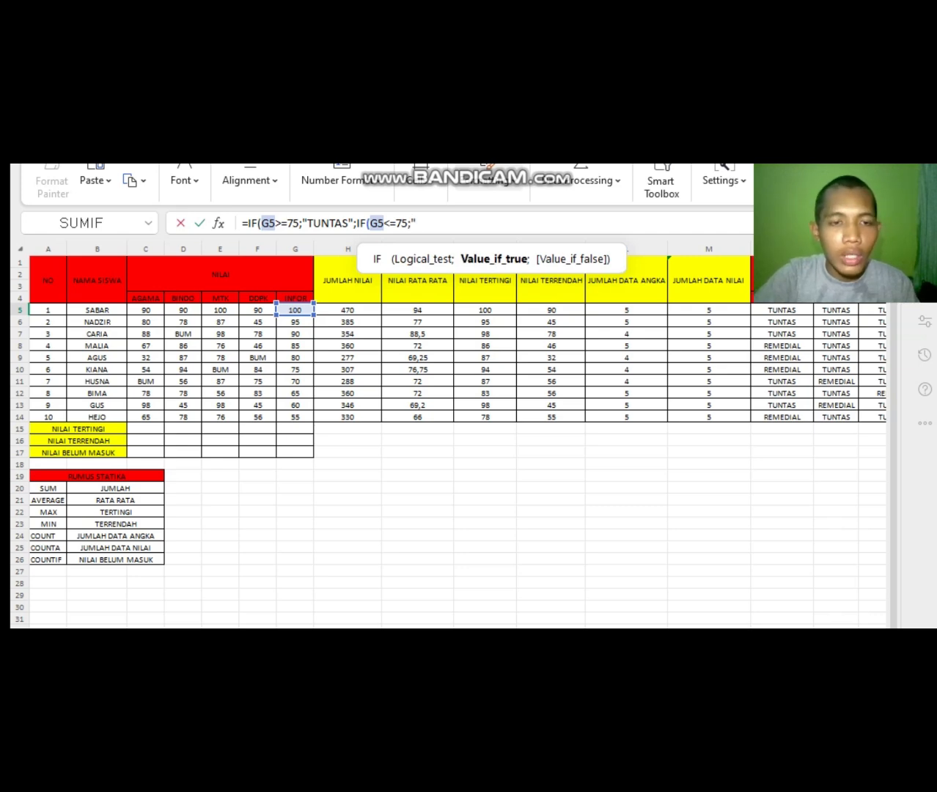
type("REN")
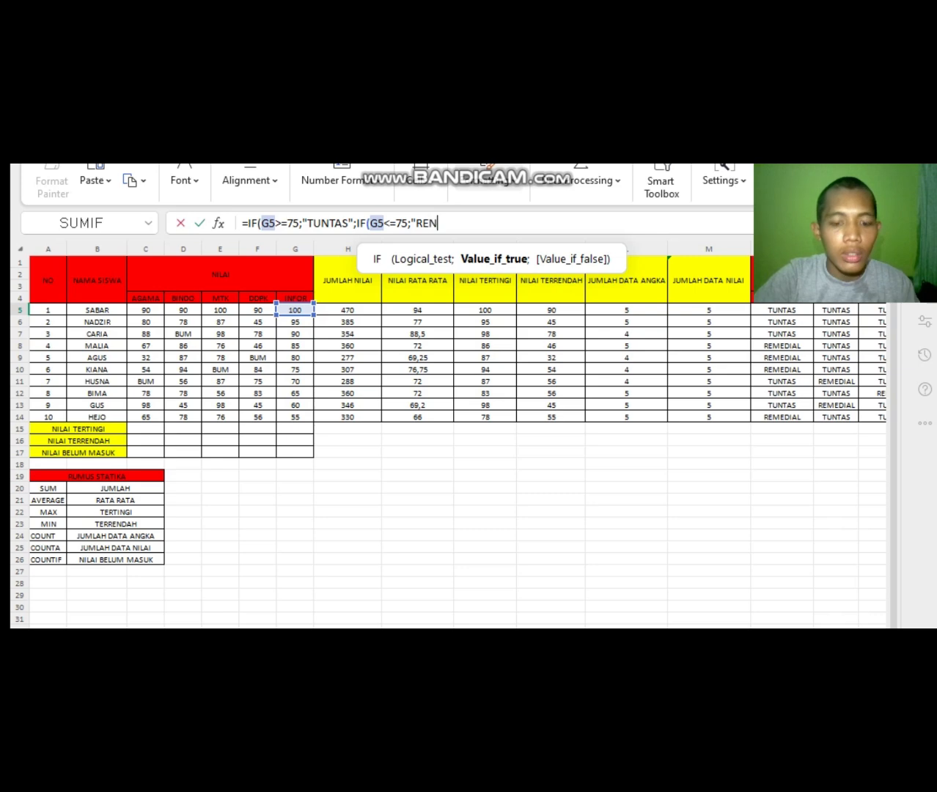
key("BackSpace")
type("MDED")
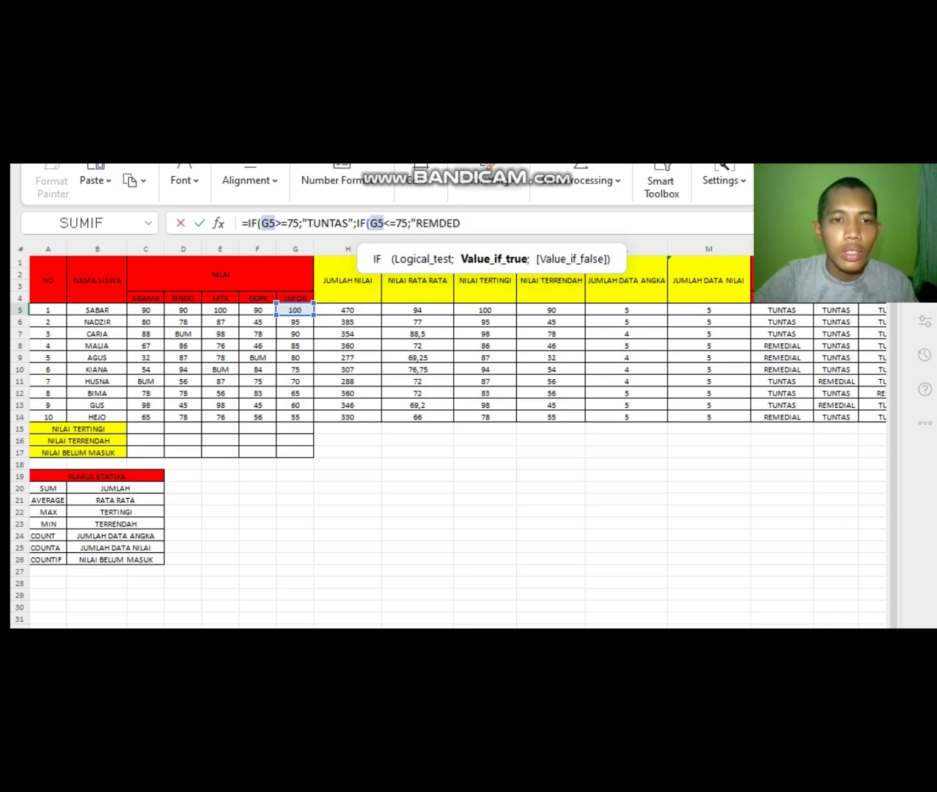
key("BackSpace")
key("BackSpace")
key("BackSpace")
type("E")
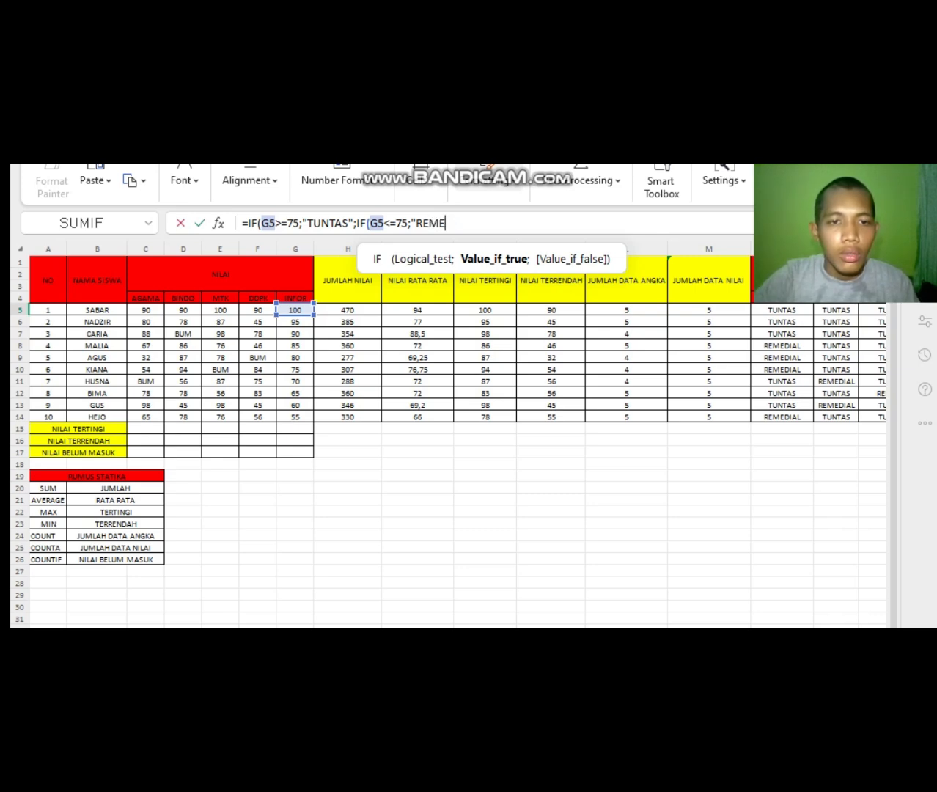
type("DIAL")
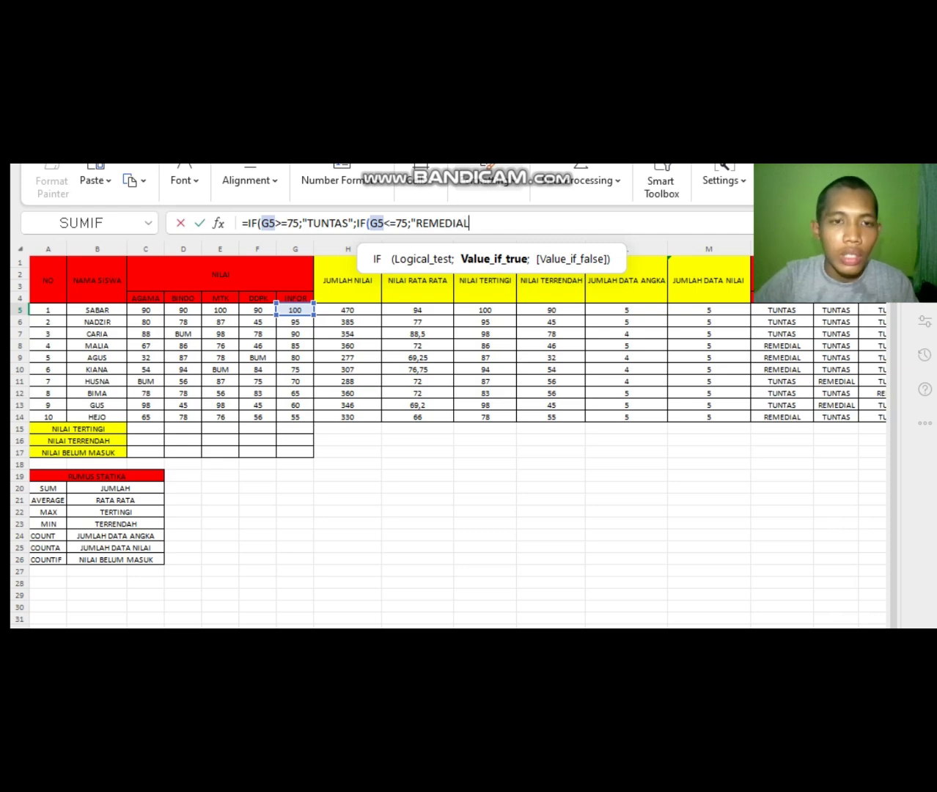
type(":")
key("BackSpace")
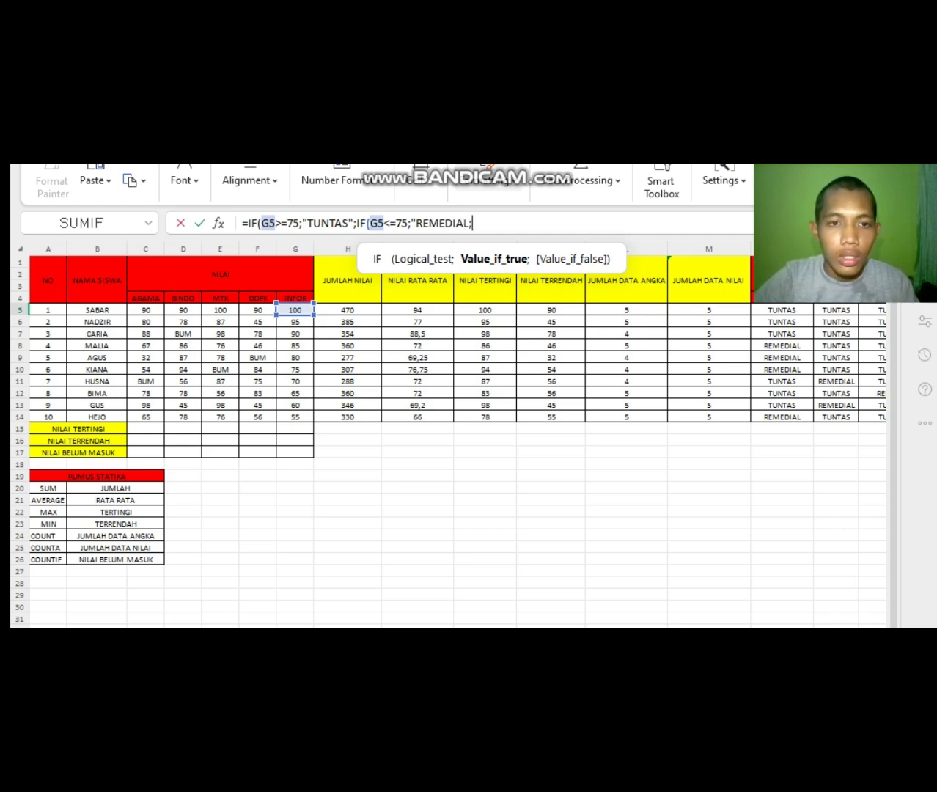
type("\"")
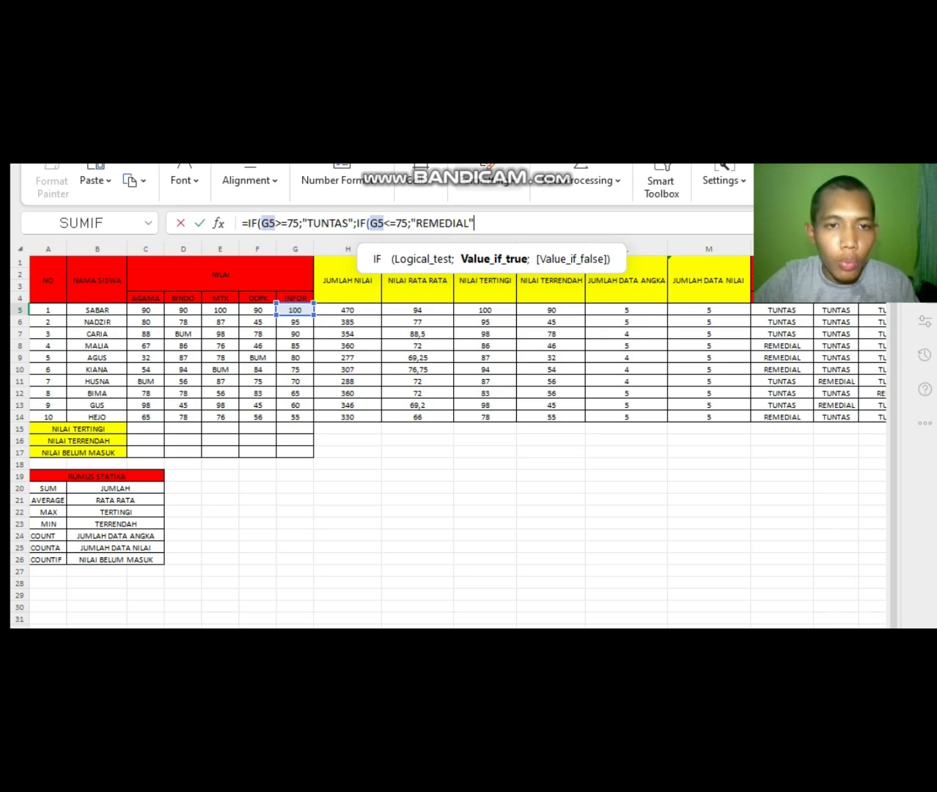
type("))")
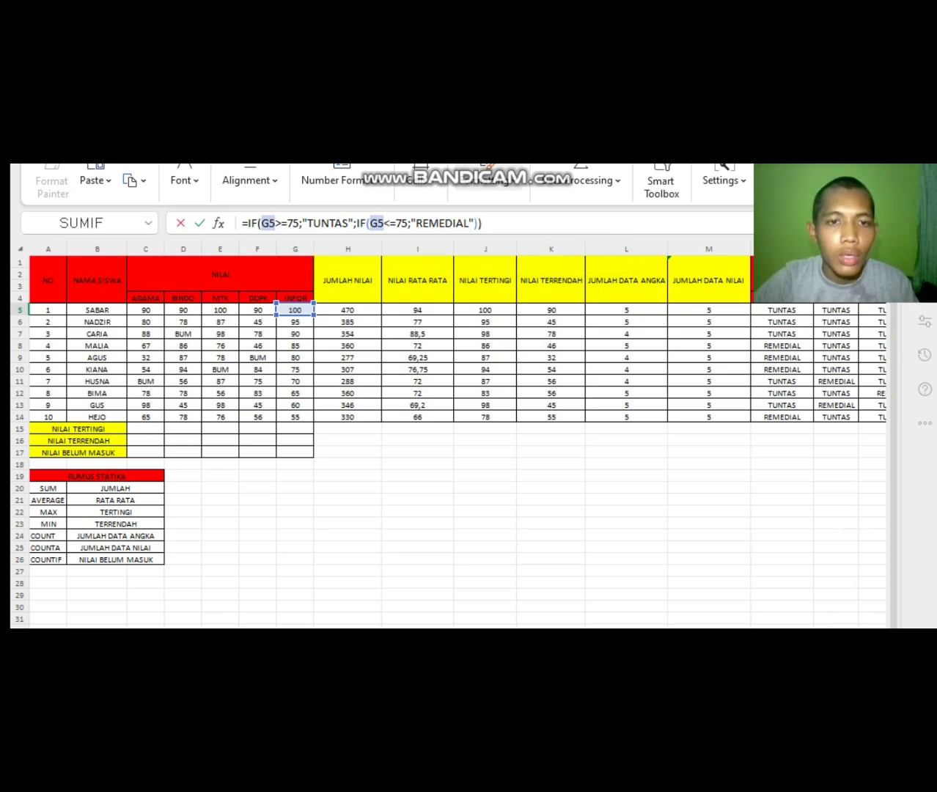
key("Return")
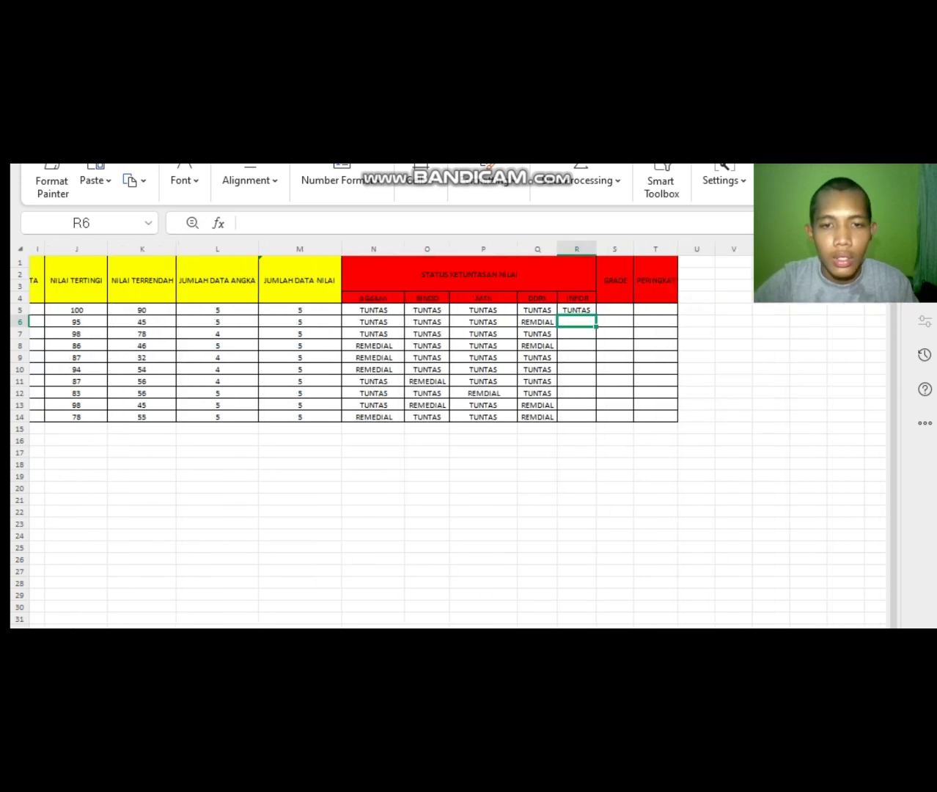
Fill the INFOR status formula from R5 down through R14 for the remaining students
left_click(576, 310)
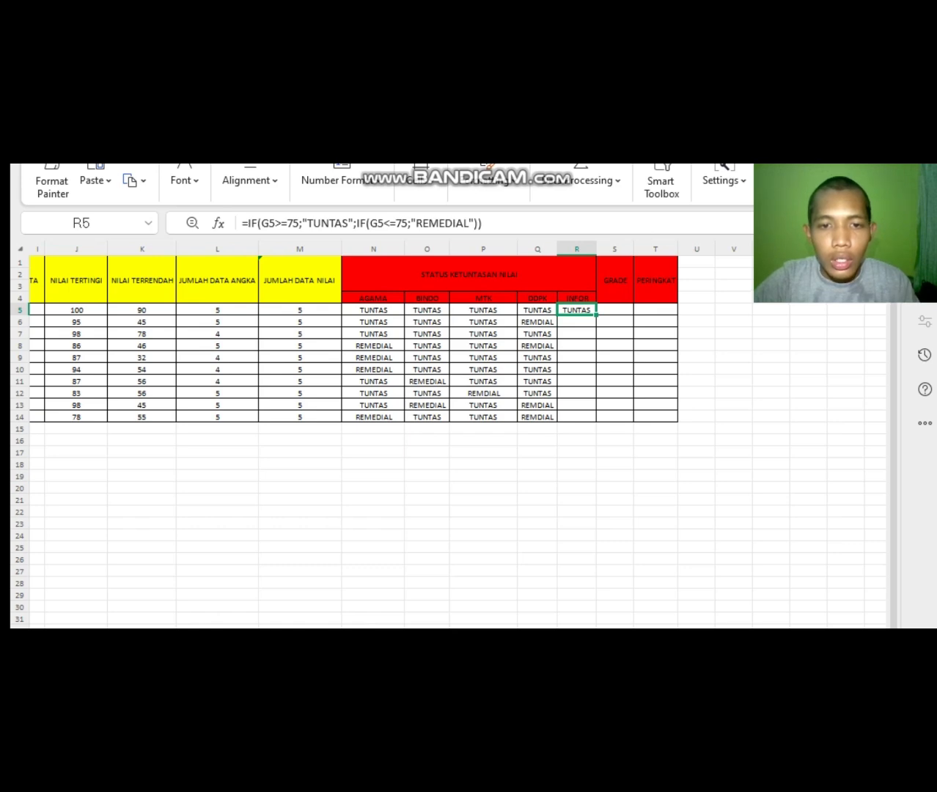
left_click_drag(596, 315, 594, 421)
left_click(655, 440)
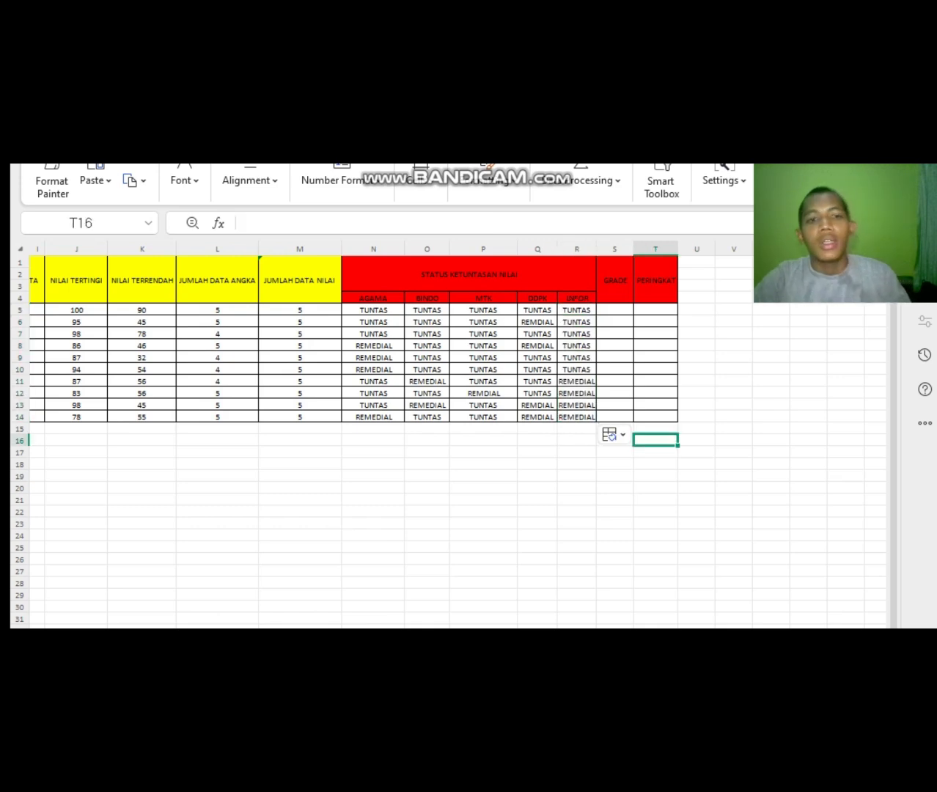
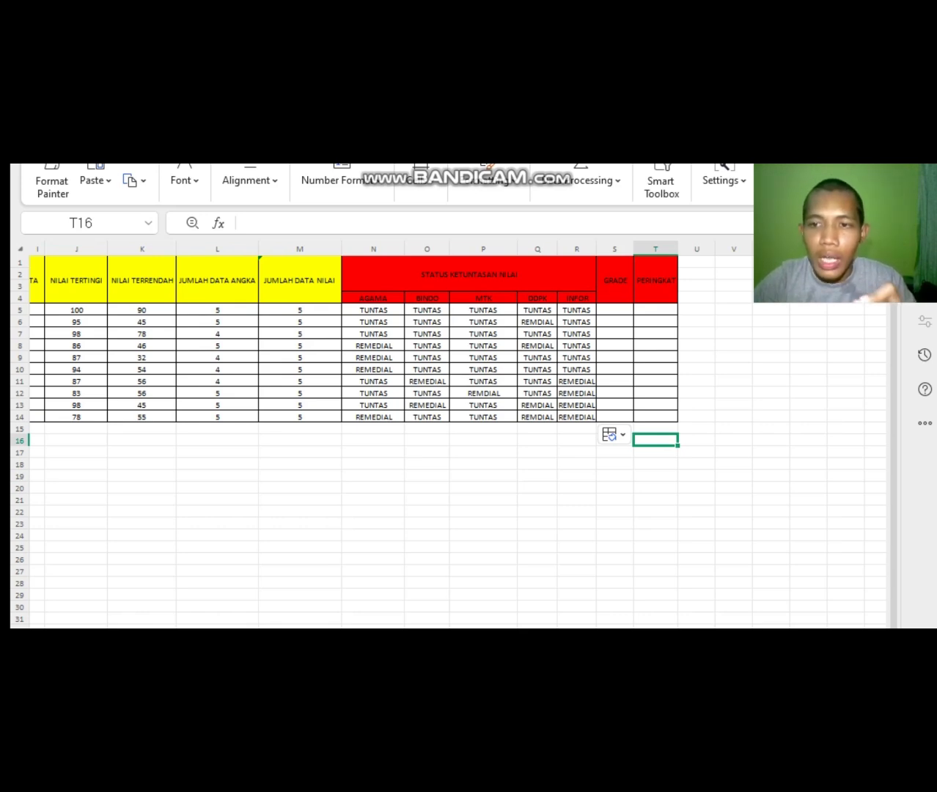
left_click(615, 280)
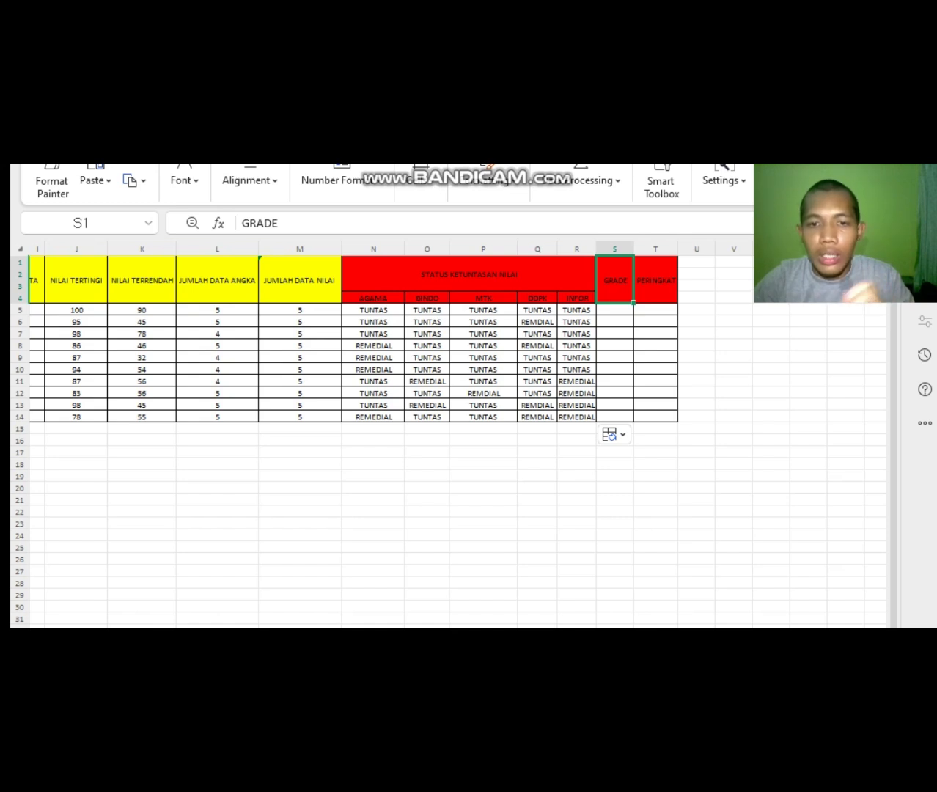
left_click(770, 393)
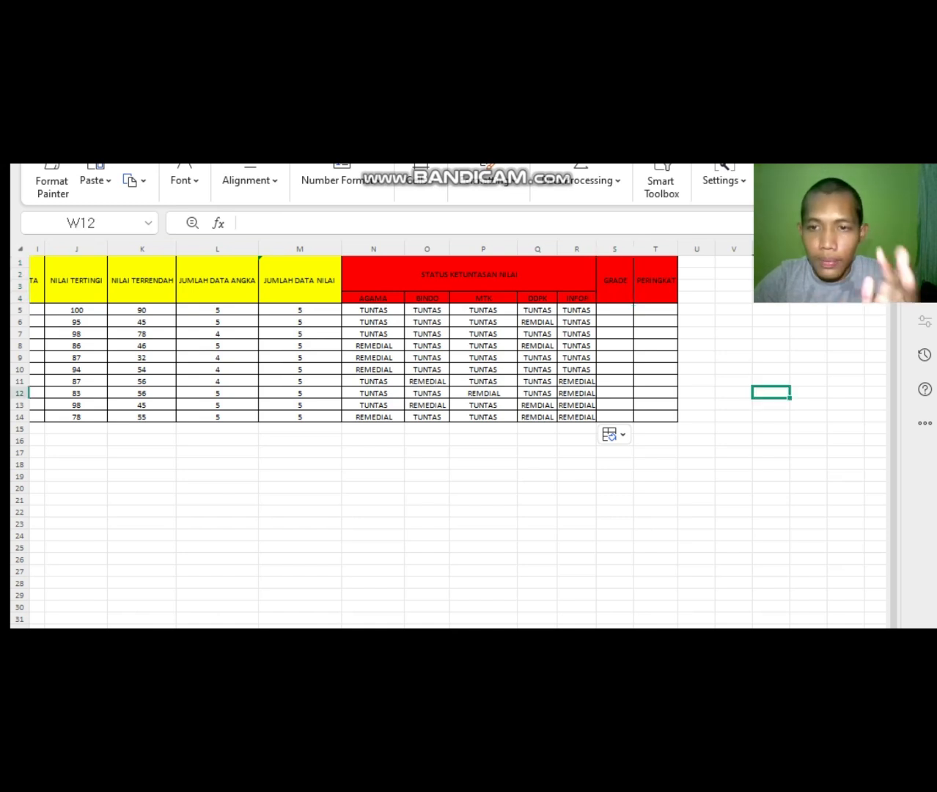
left_click(697, 380)
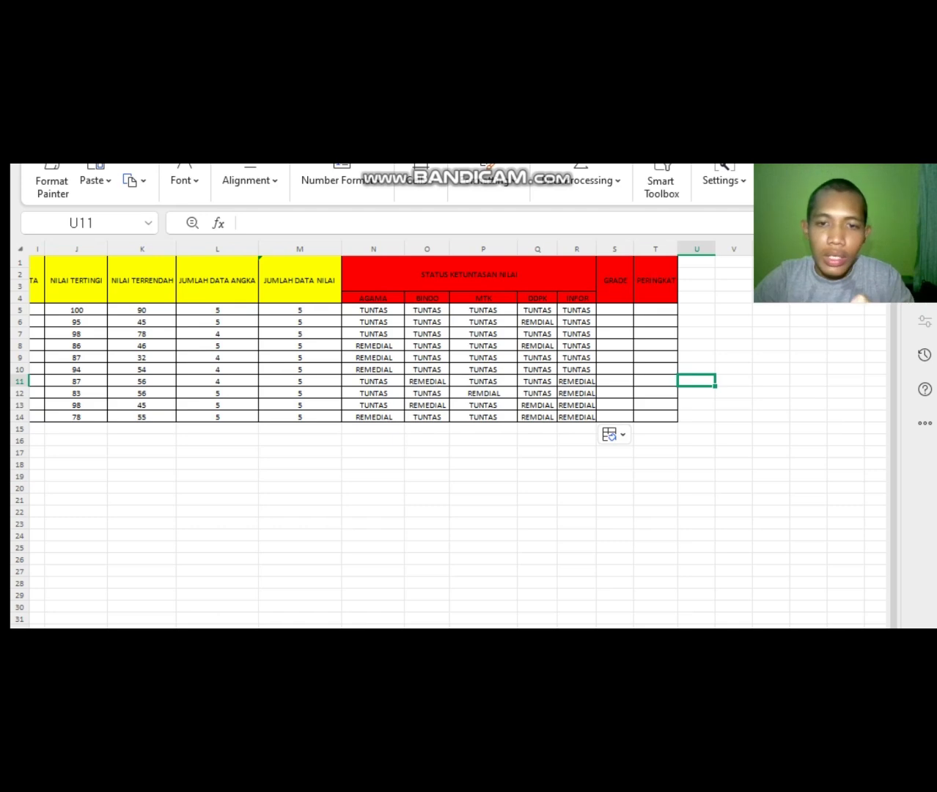
Start the GRADE formula in cell S5 with =IF(I5>=90;"A"; testing the student's average score
left_click(614, 309)
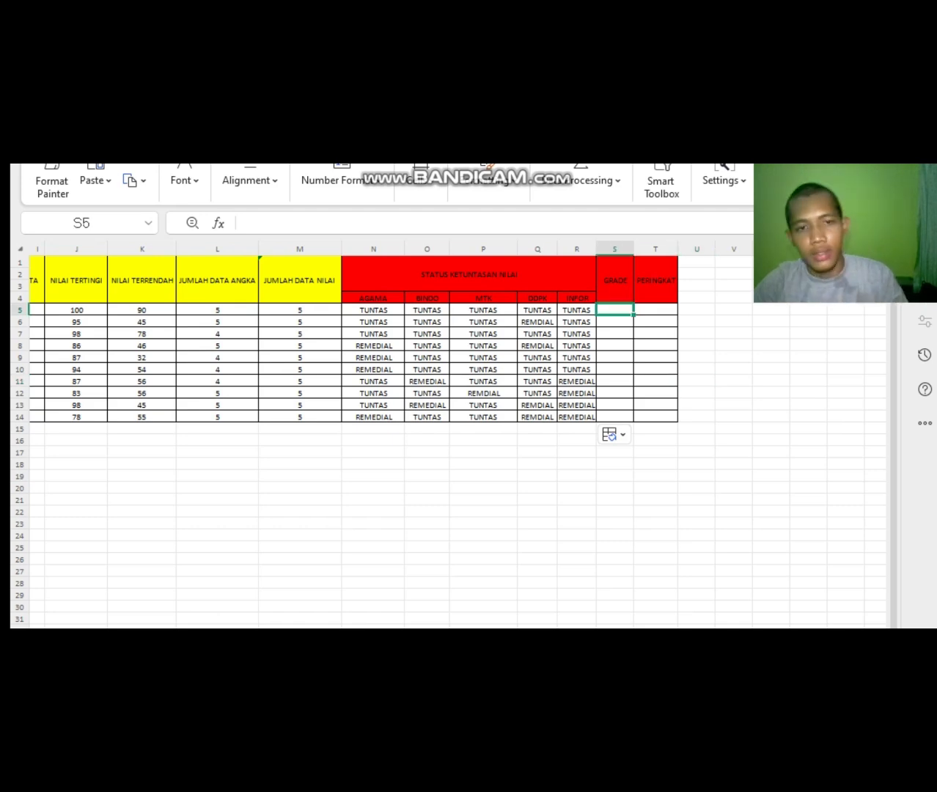
type("=")
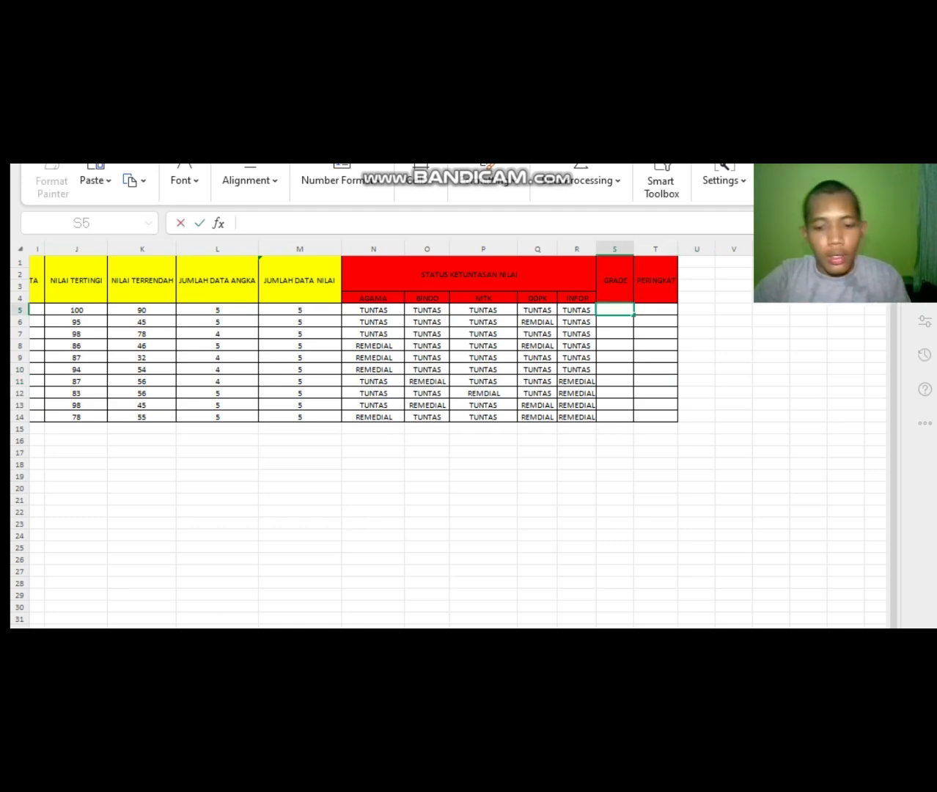
type("IF(")
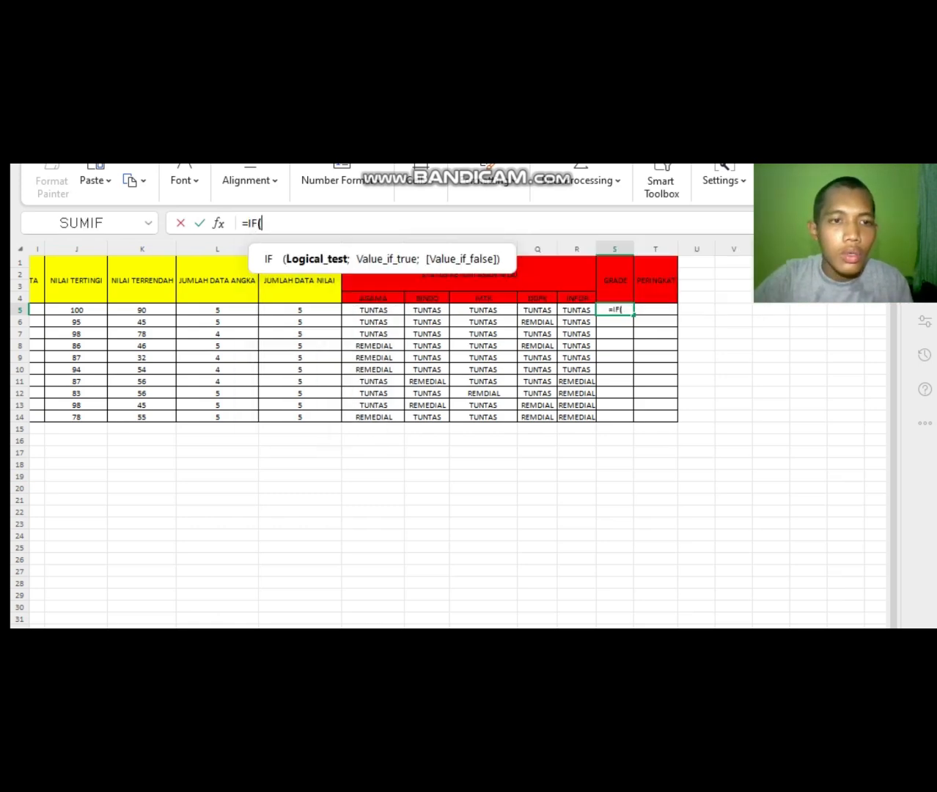
scroll(455, 359, "left", 5)
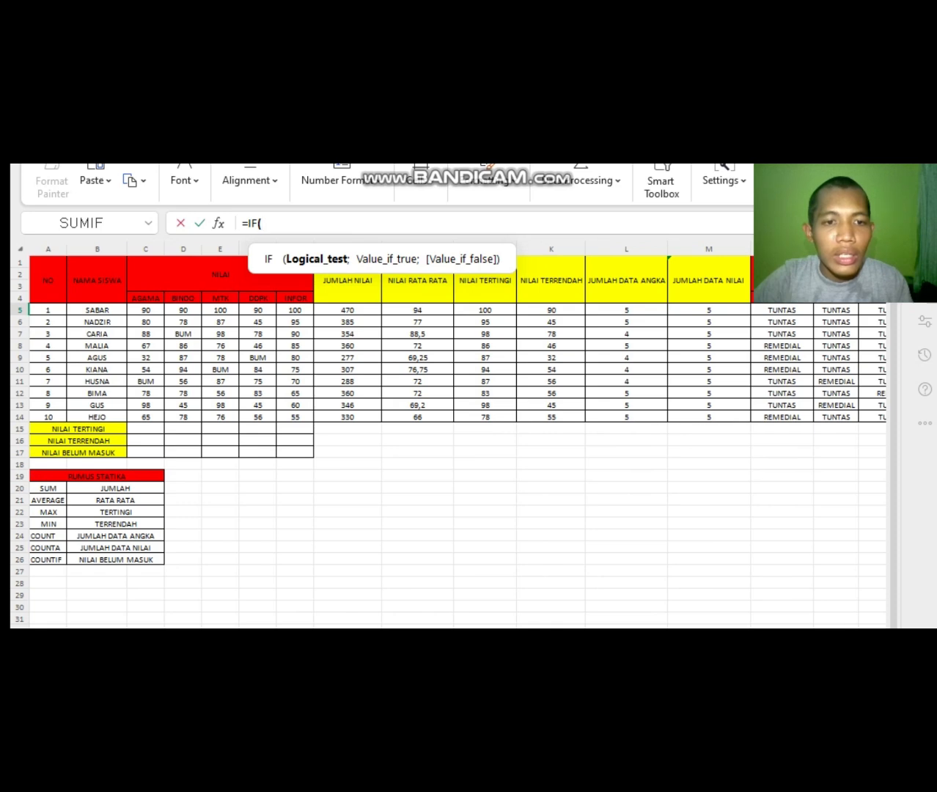
left_click(417, 310)
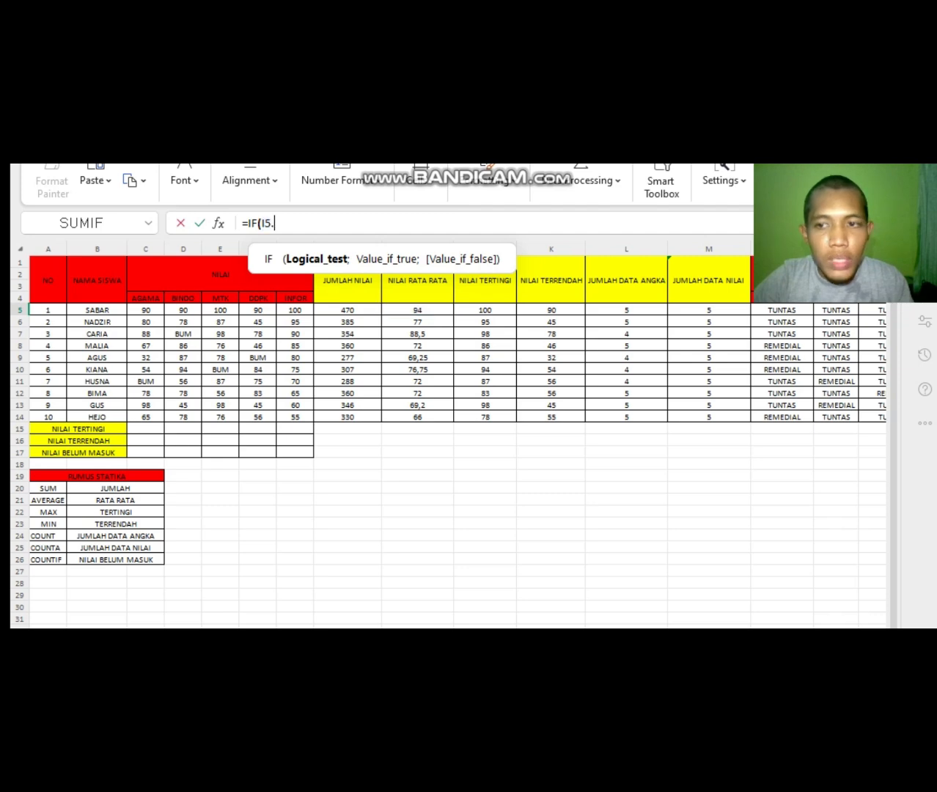
type(">")
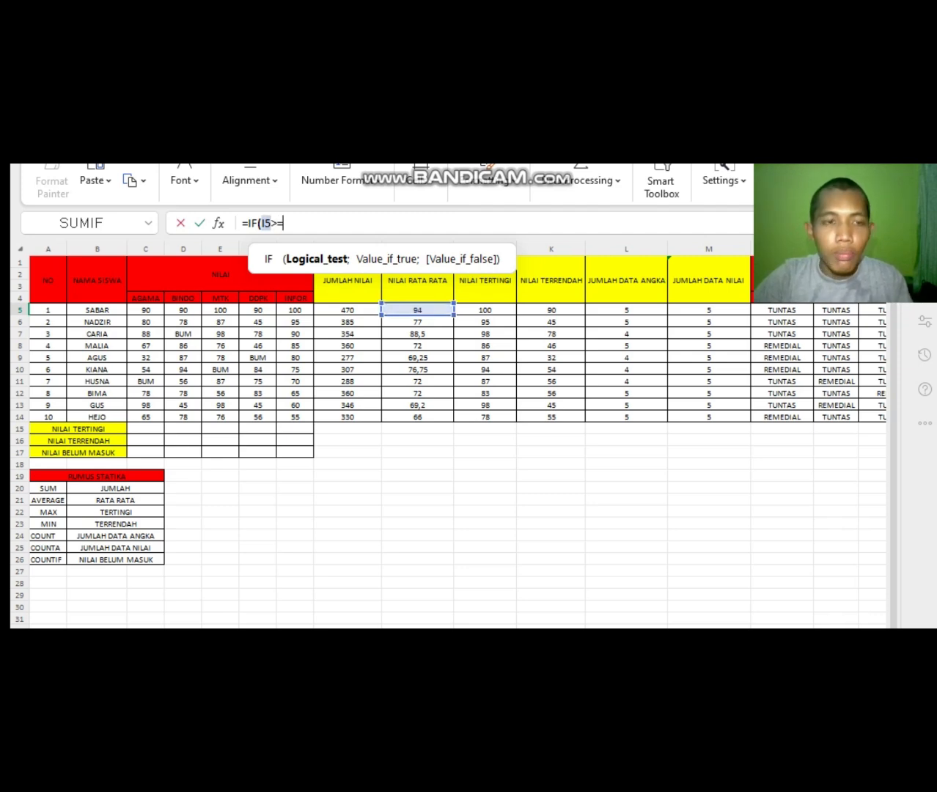
type("=90")
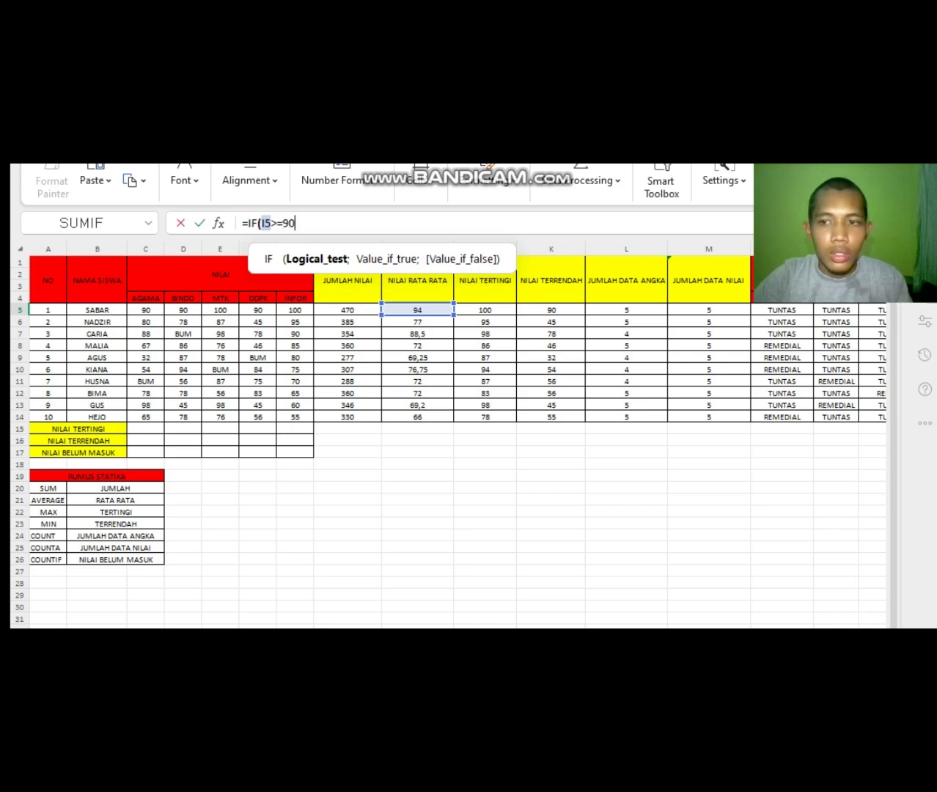
type(";")
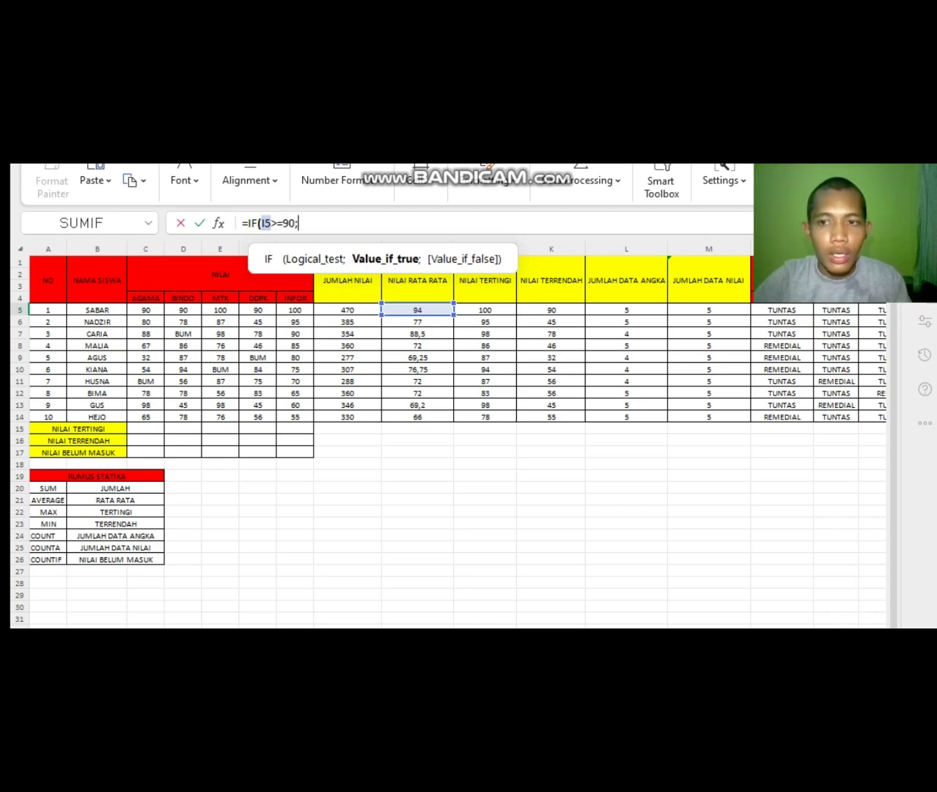
type("\"")
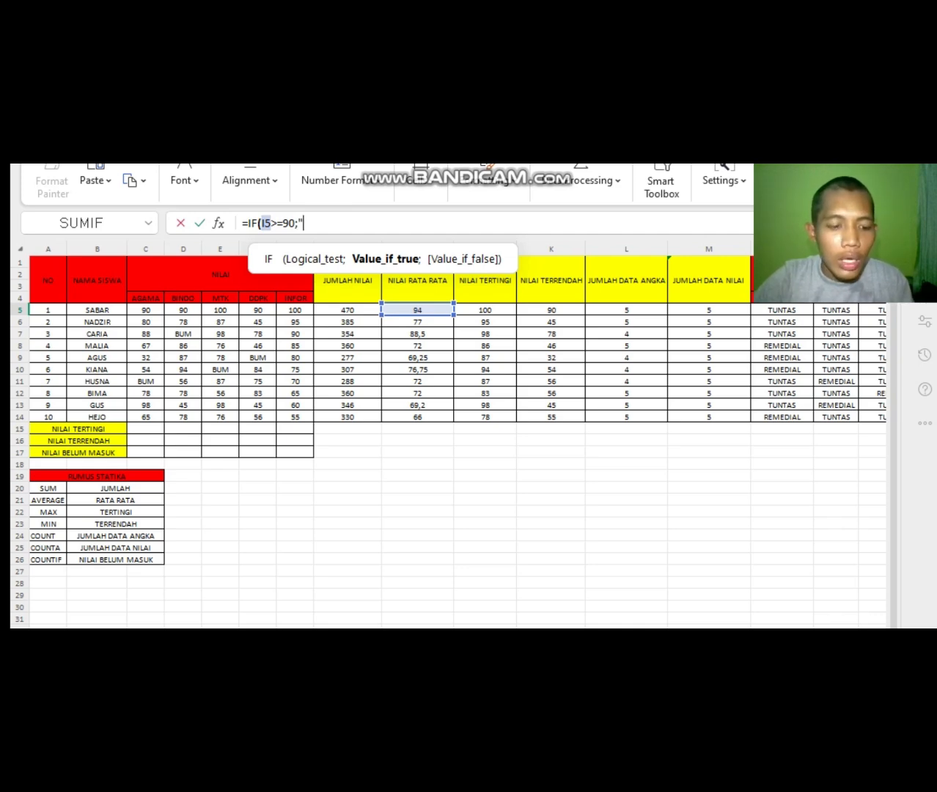
type("A")
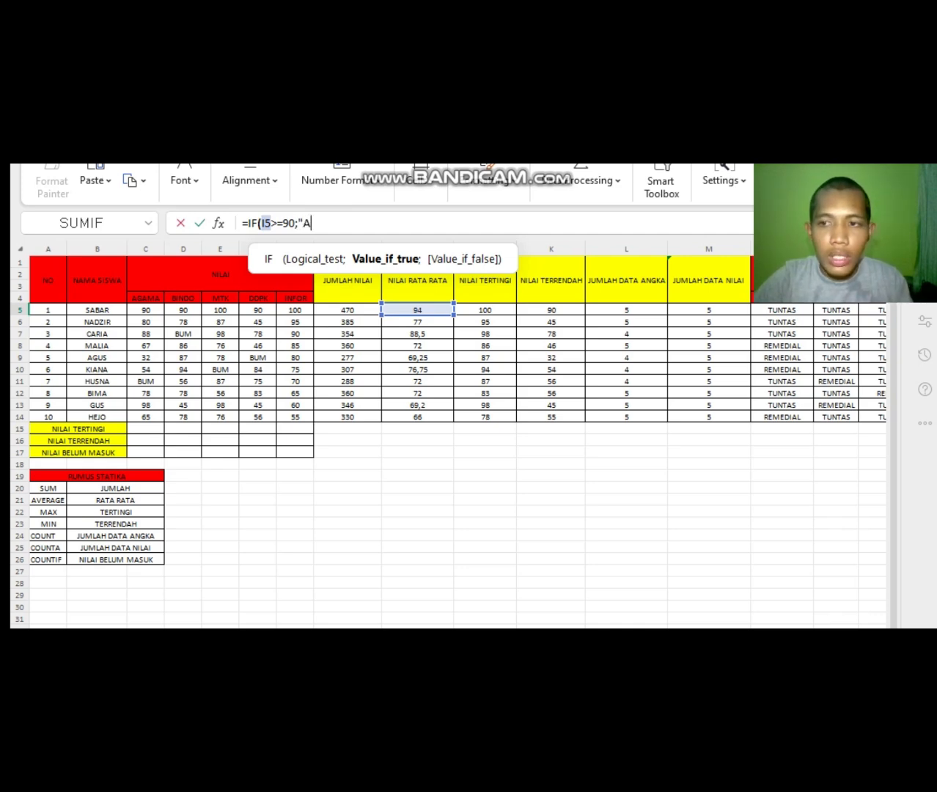
type("\"")
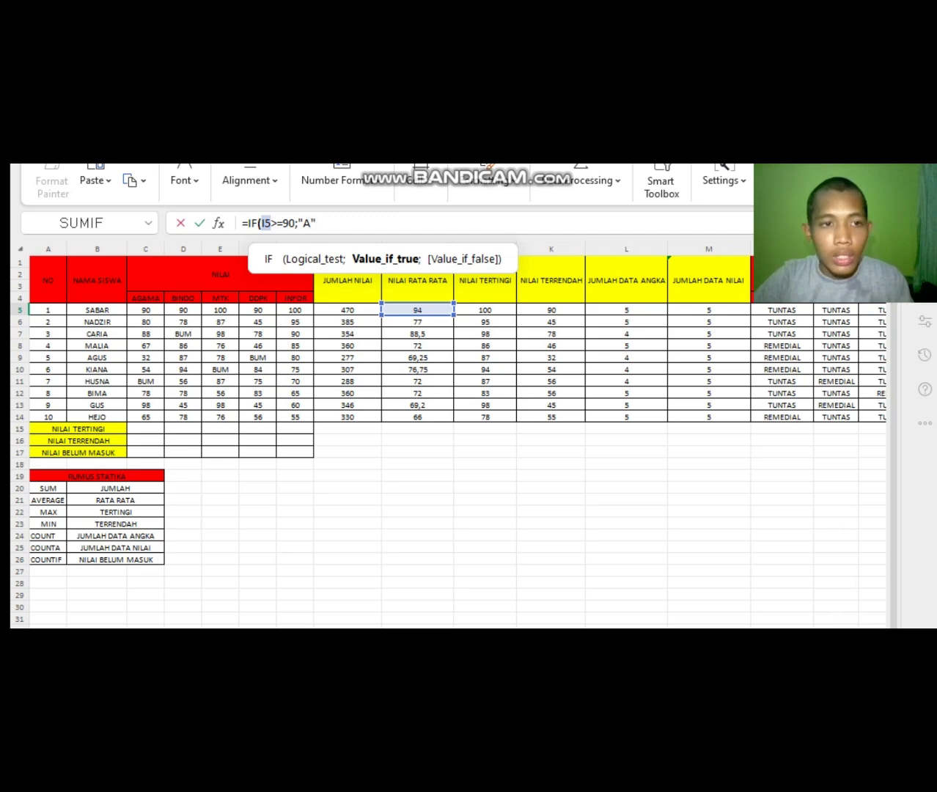
type(";")
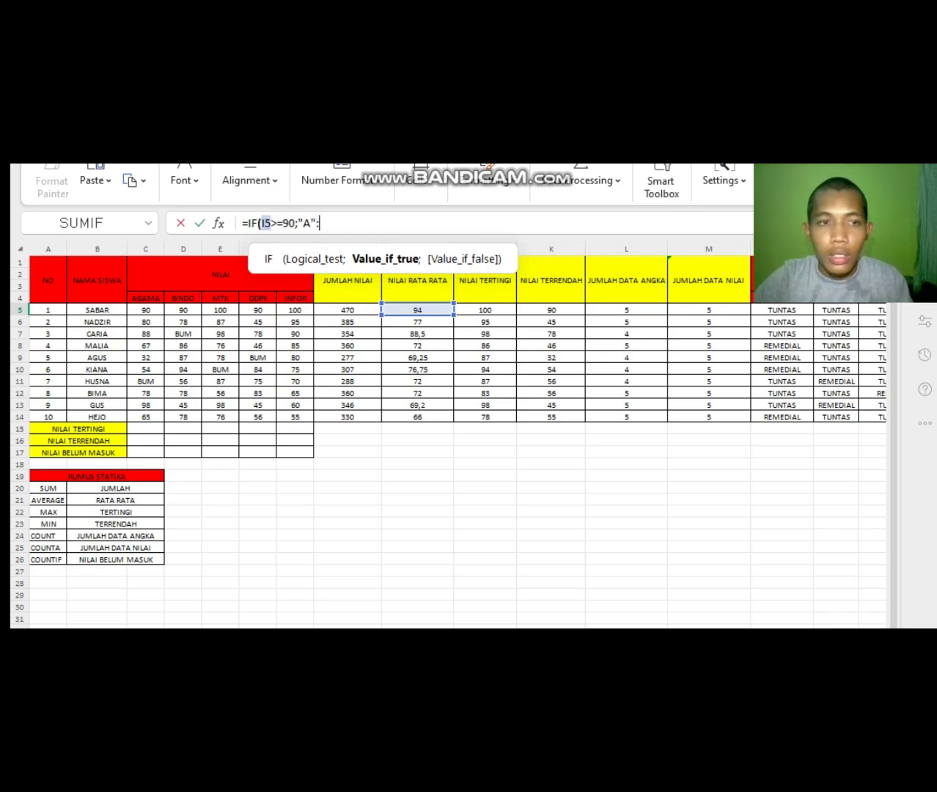
key("BackSpace")
type(";")
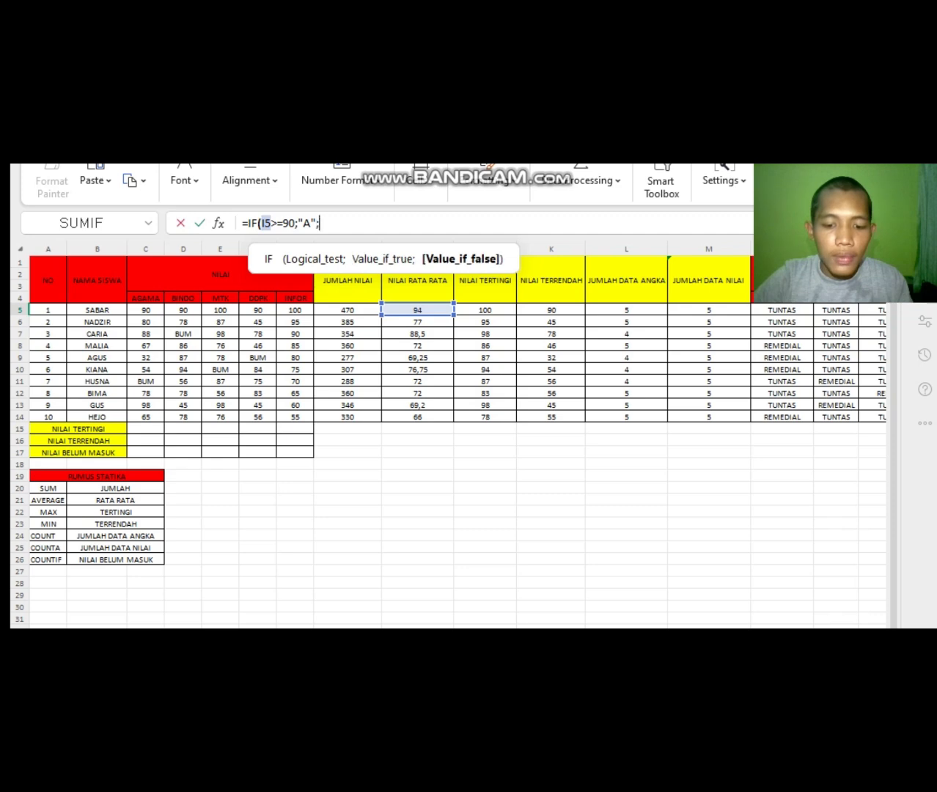
Add a nested IF to the S5 grade formula that returns "B" when I5>=80
type("If")
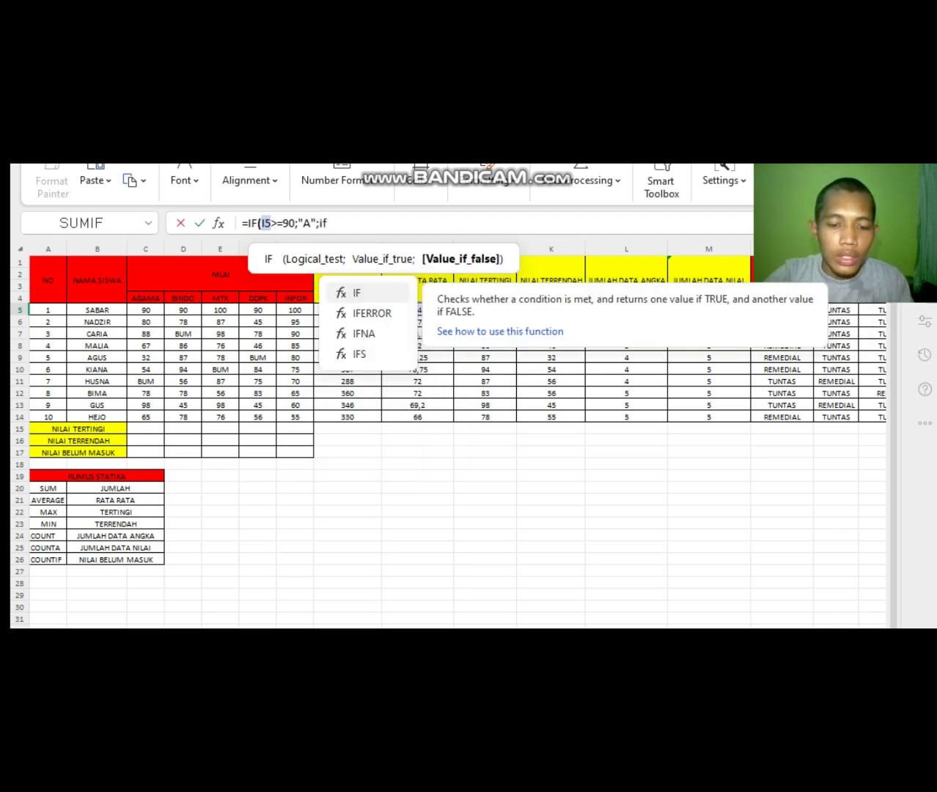
type("(")
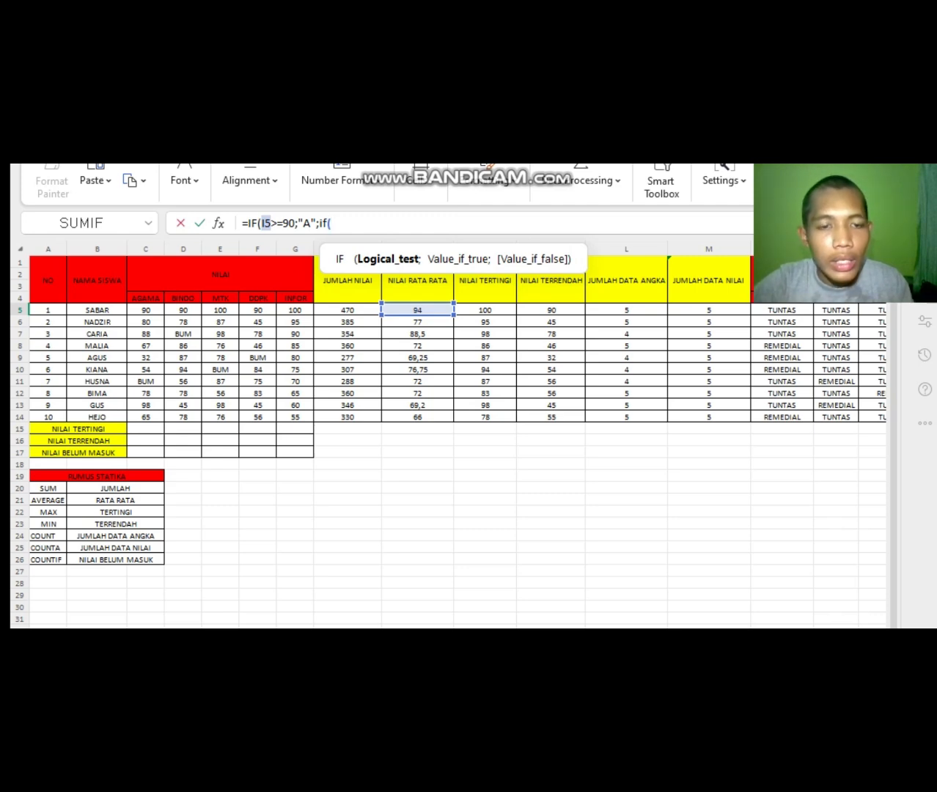
left_click(417, 309)
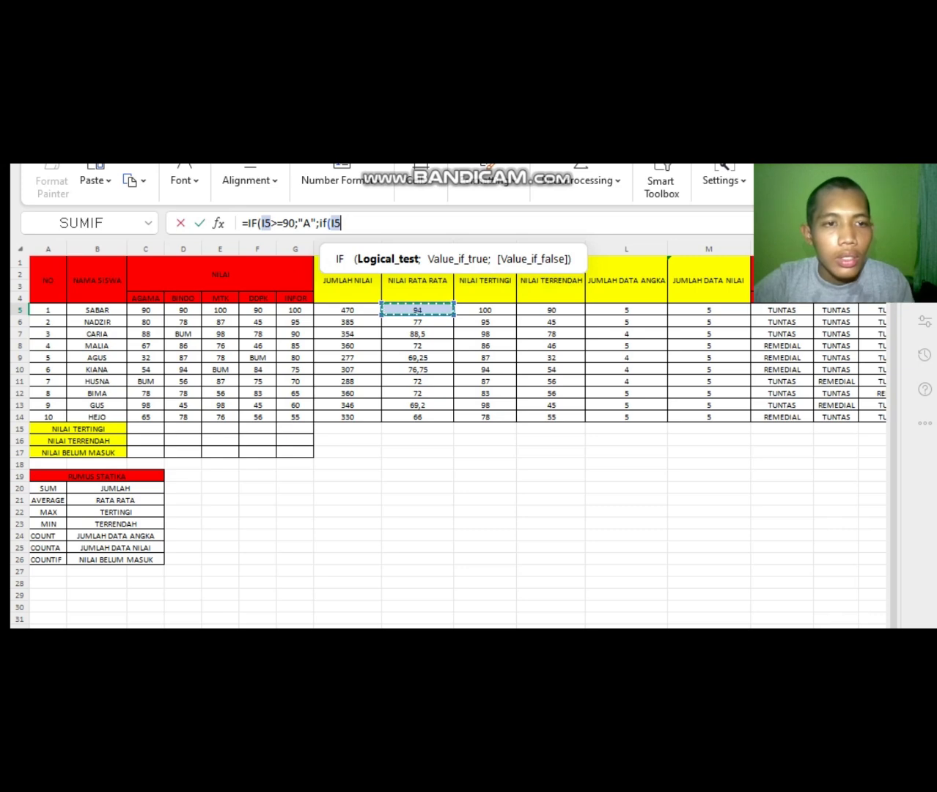
type(">")
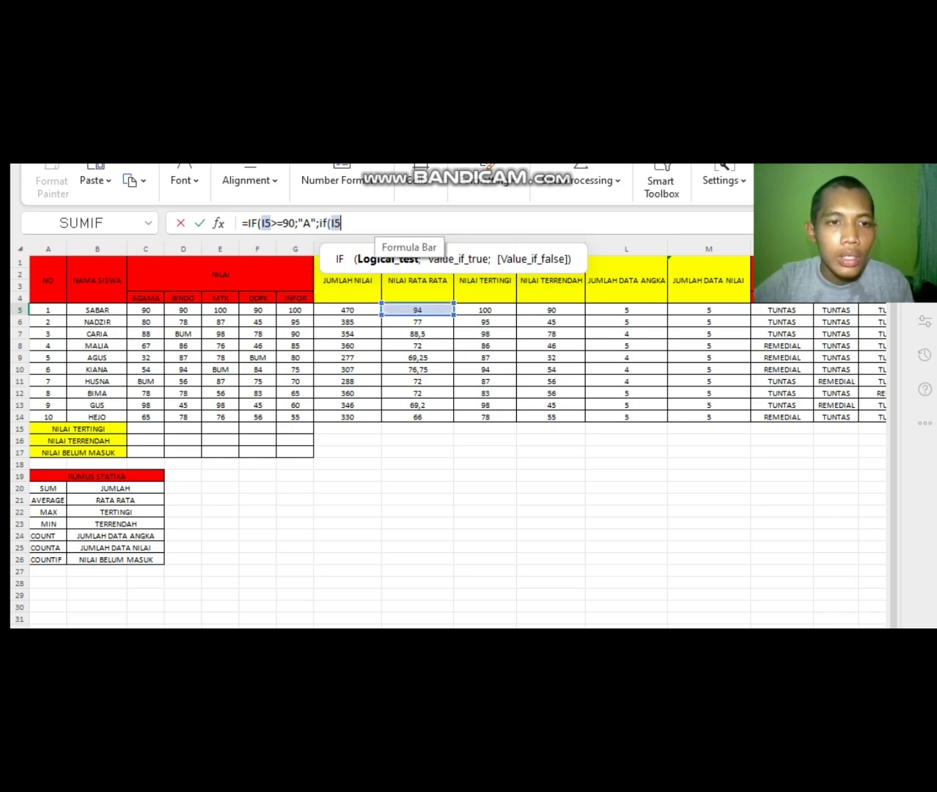
type("=")
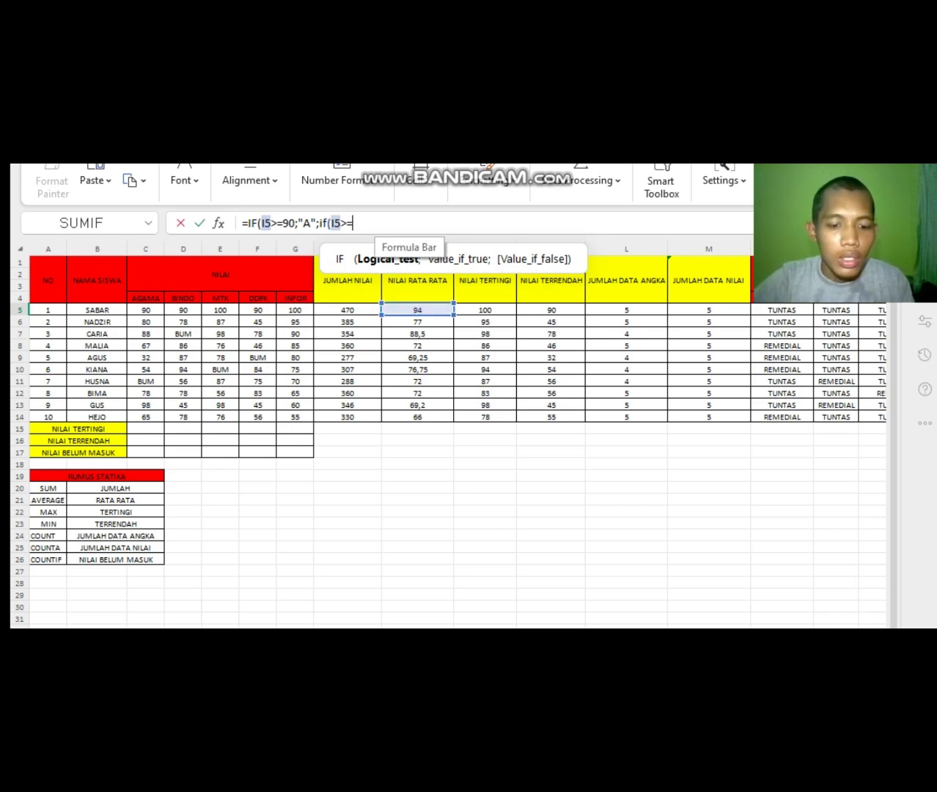
type("80;")
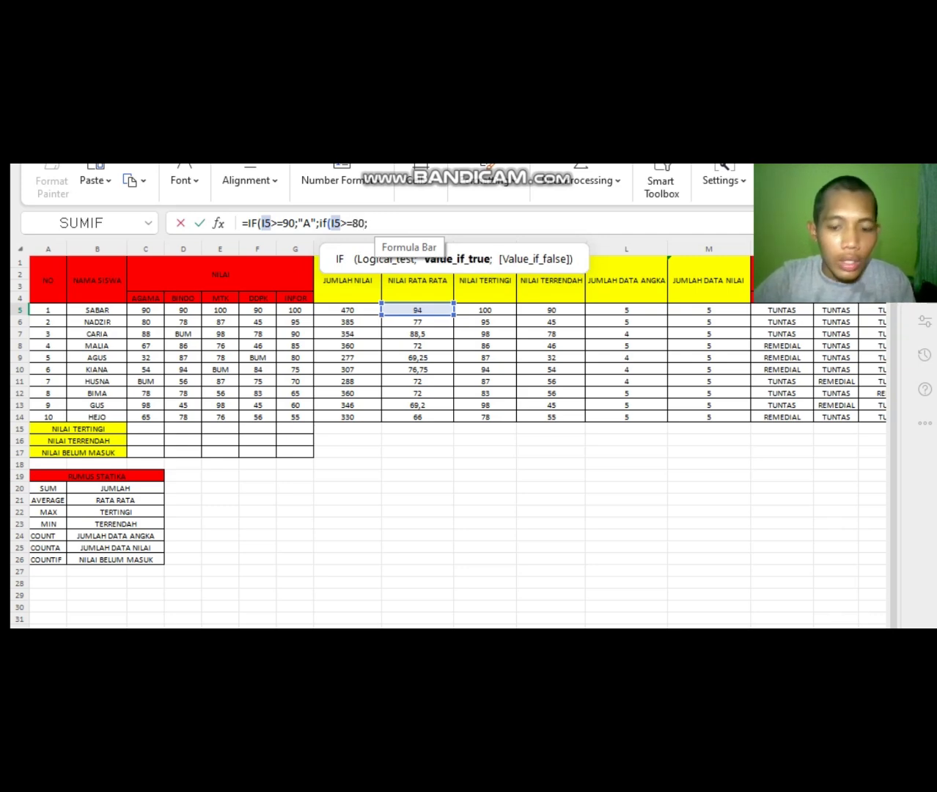
type("\"")
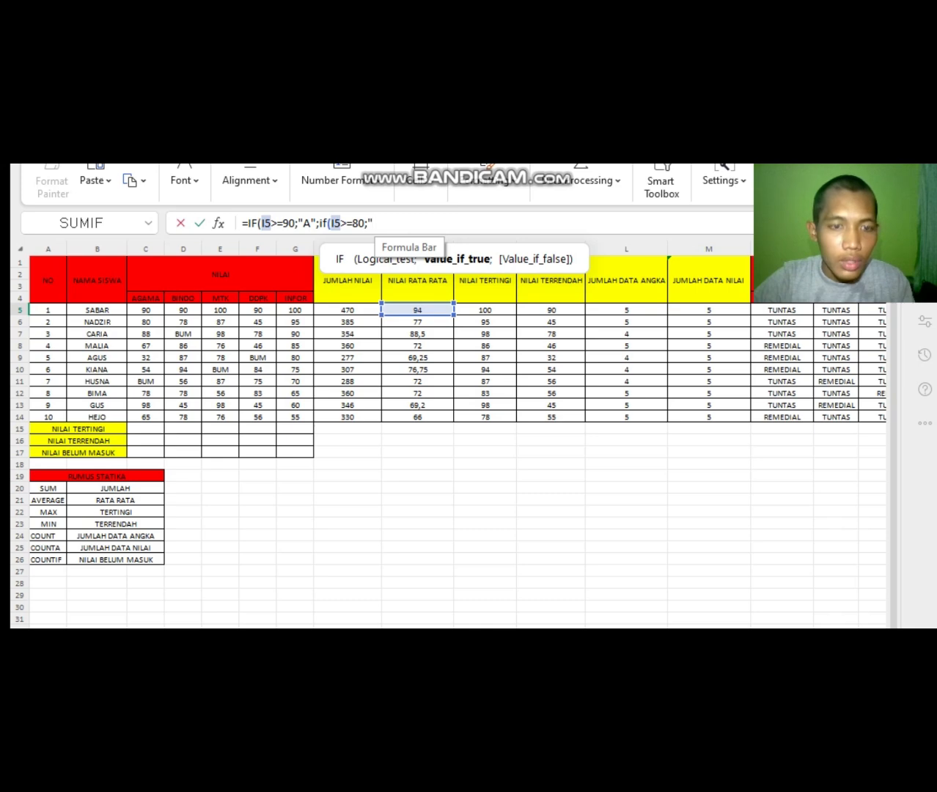
type("B\"")
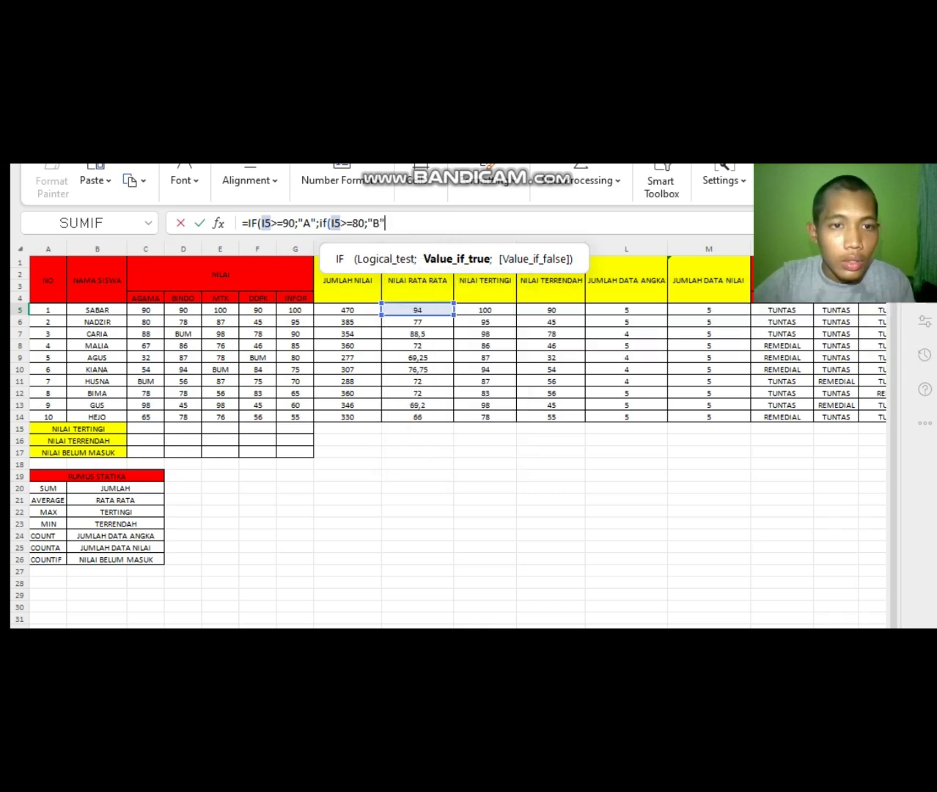
type(";")
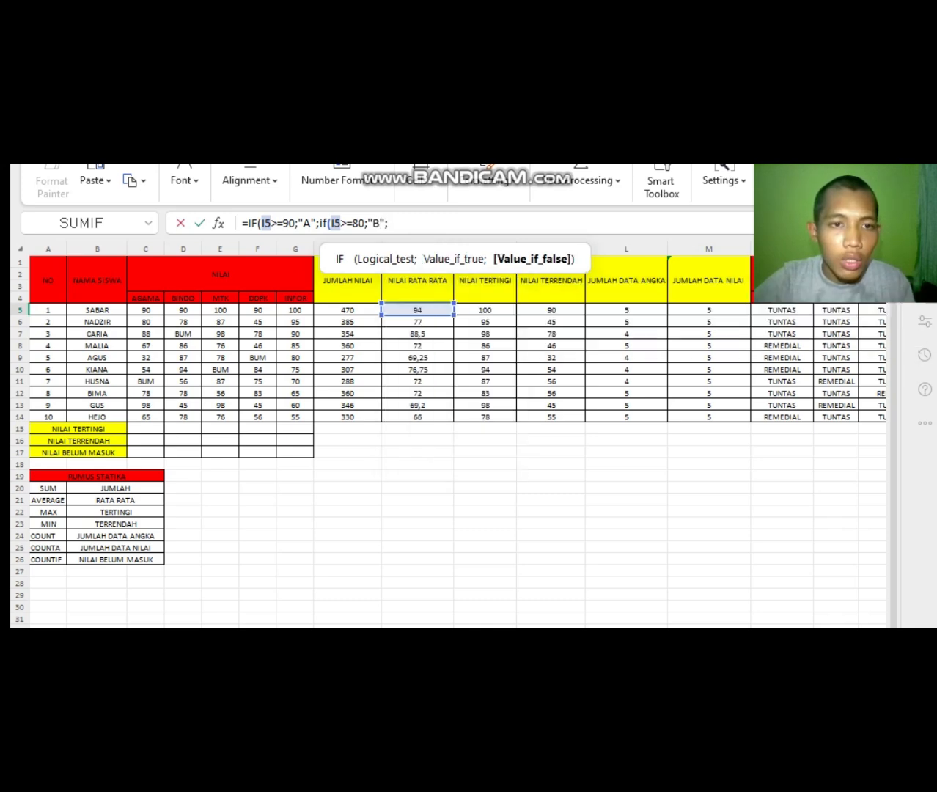
type("\"")
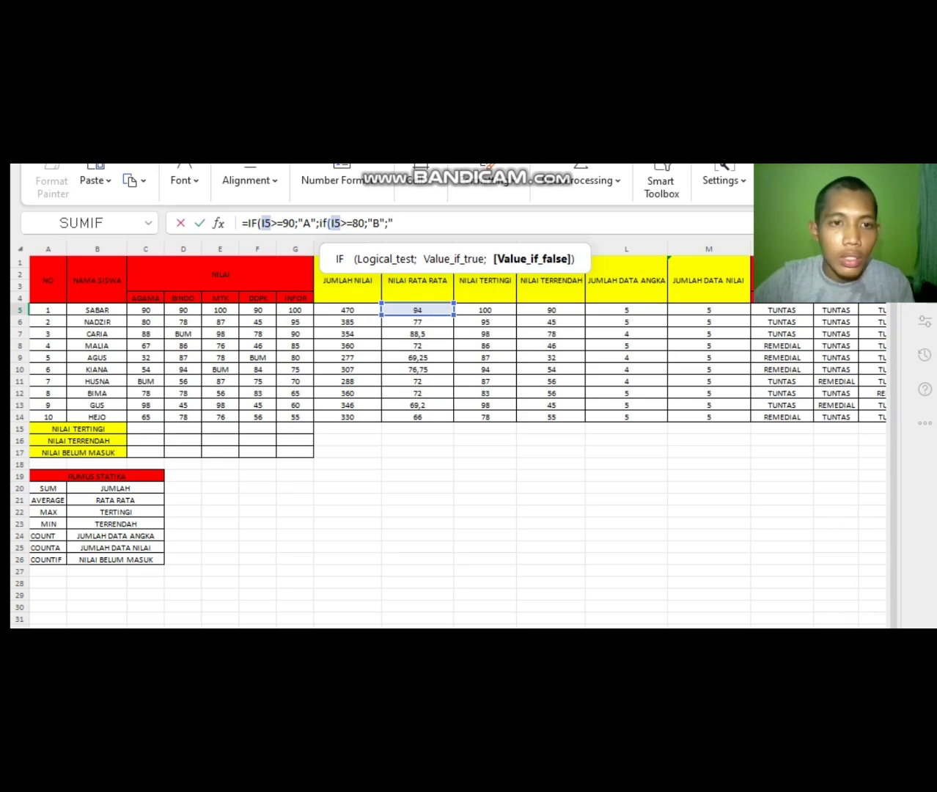
key("BackSpace")
Add a third nested IF to the S5 grade formula that returns "C" when I5>=70
type("IF")
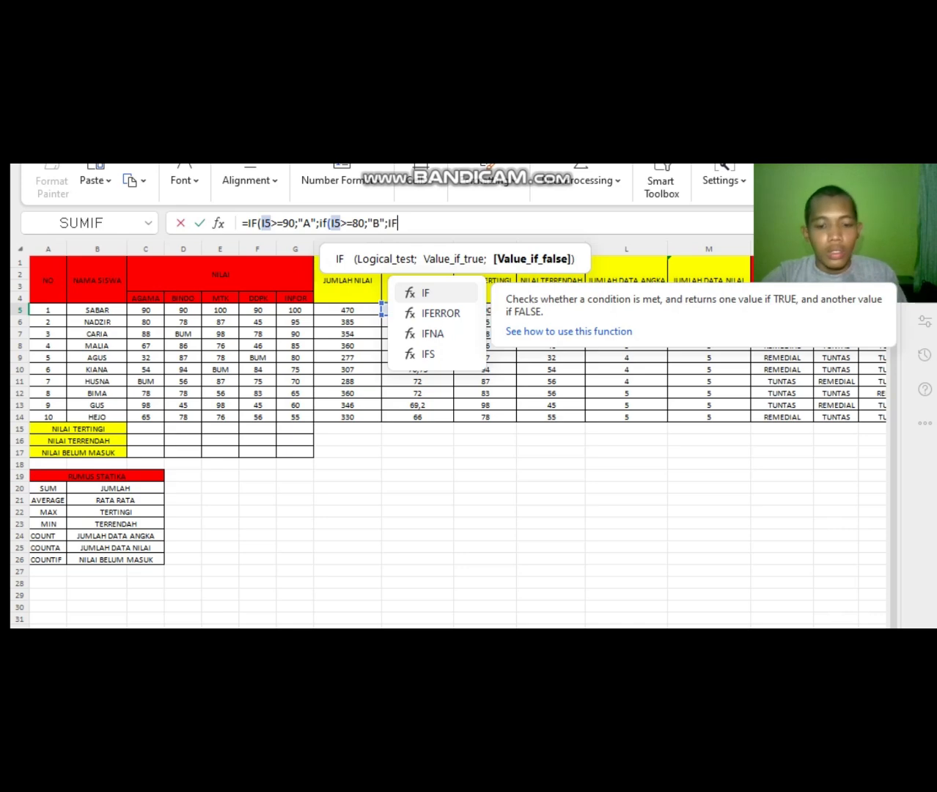
type("(")
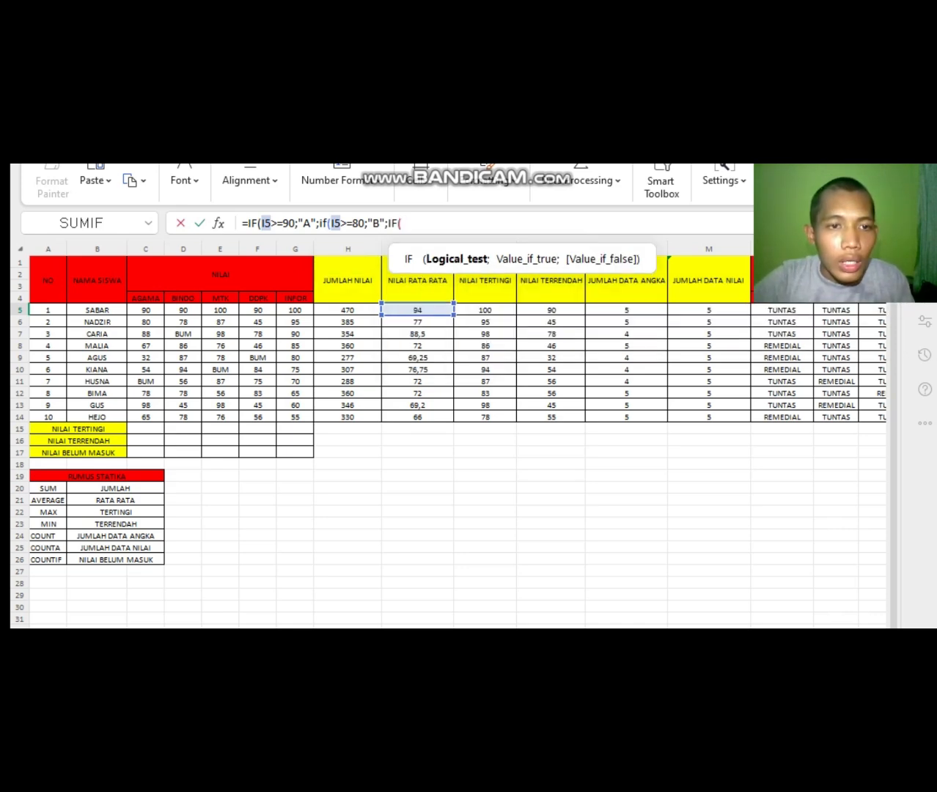
left_click(417, 309)
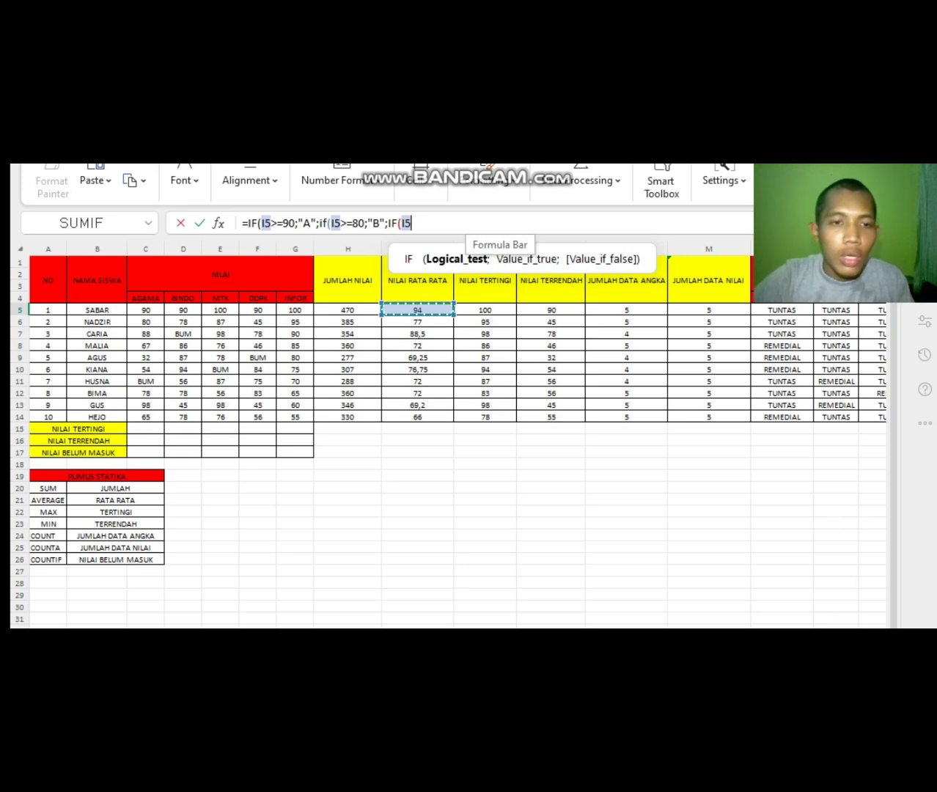
type(">")
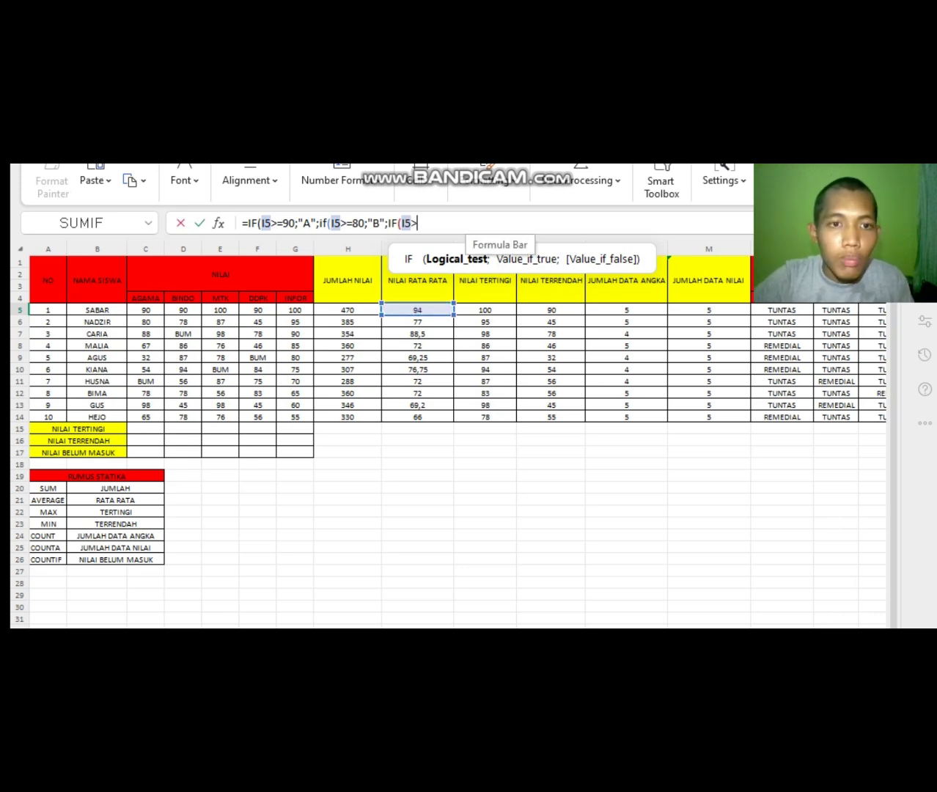
type("=")
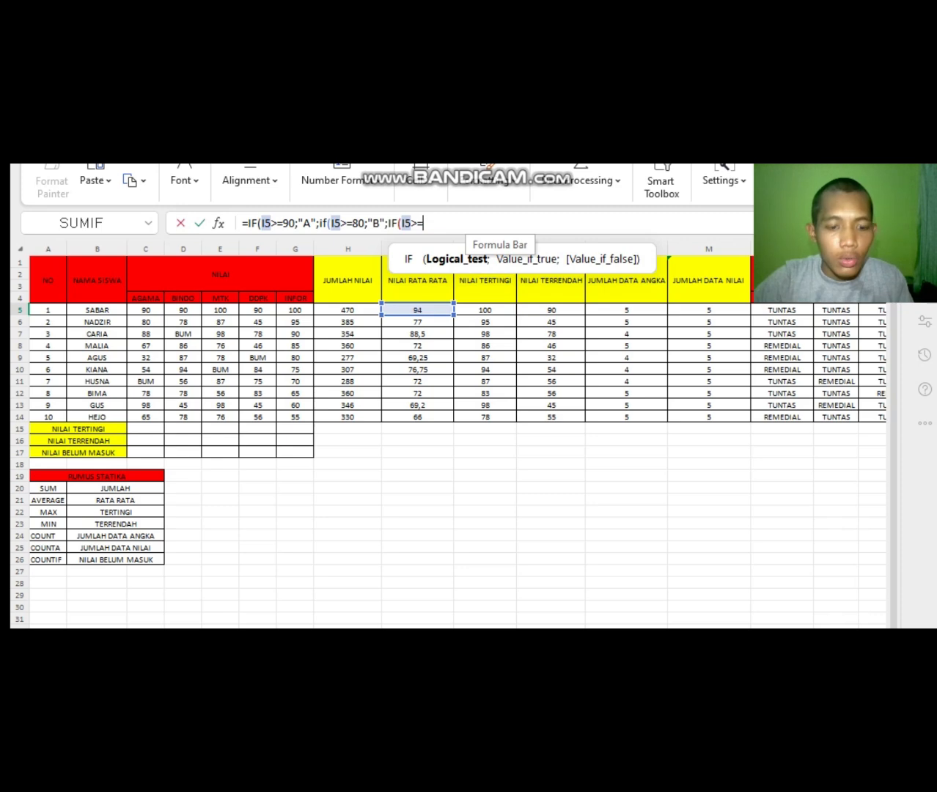
type("70")
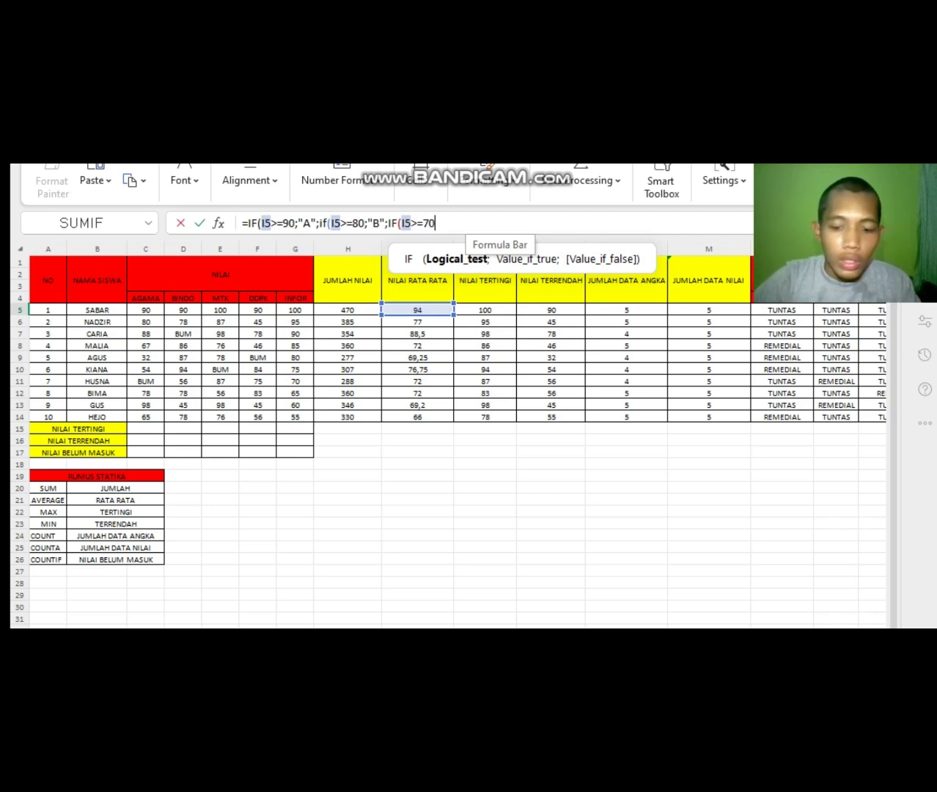
type(";\"")
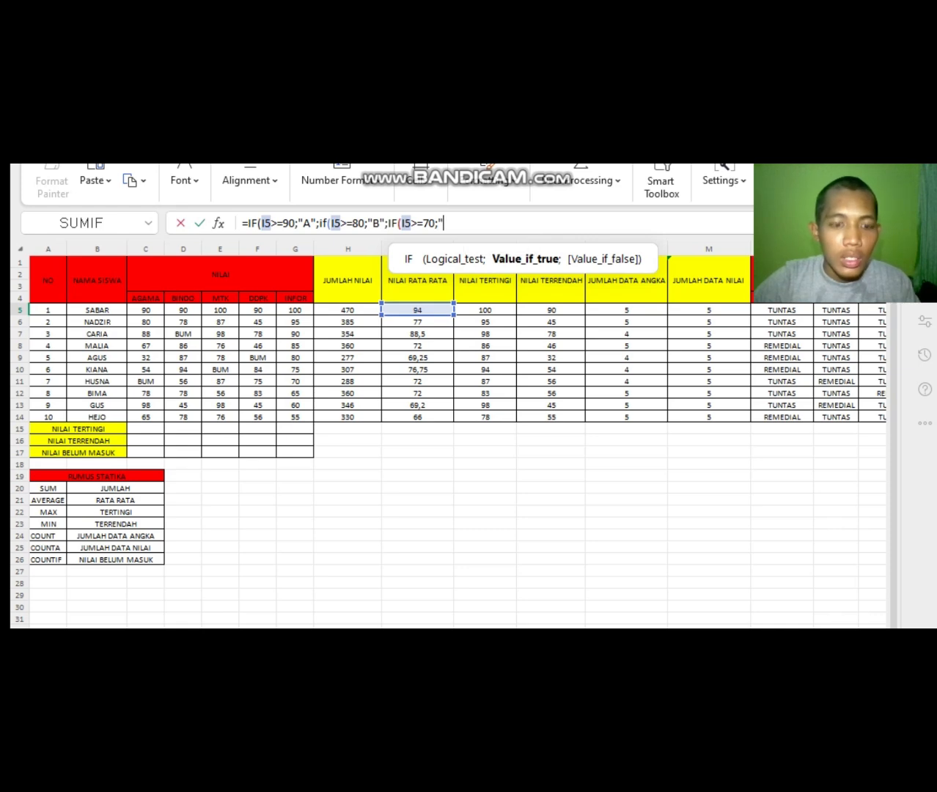
type("C")
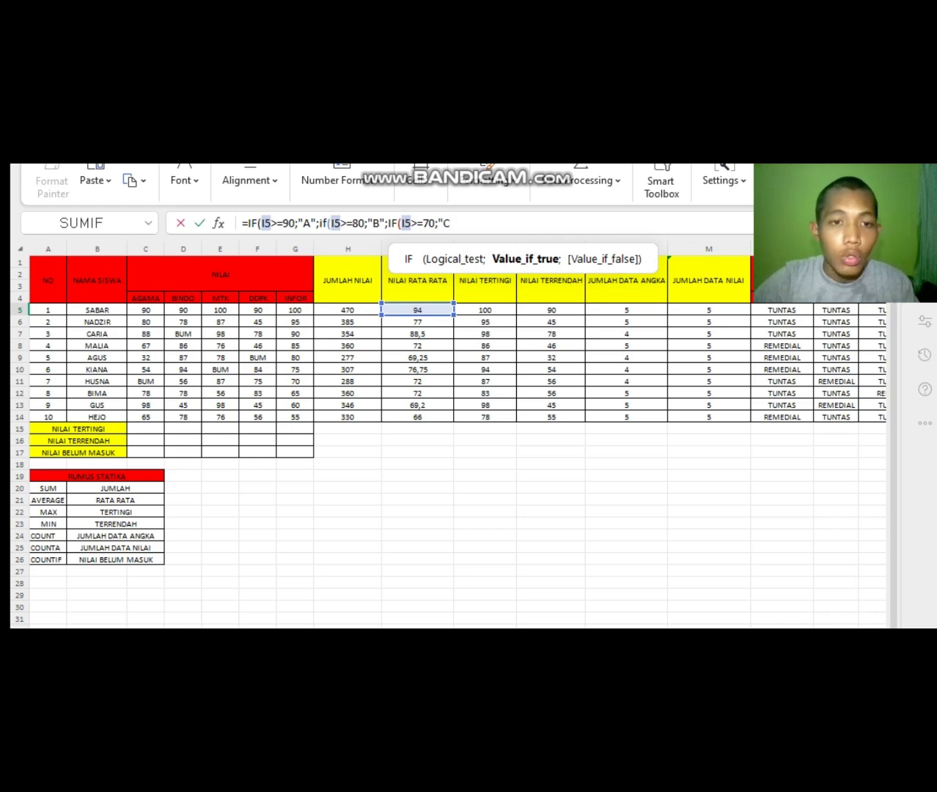
type("\"")
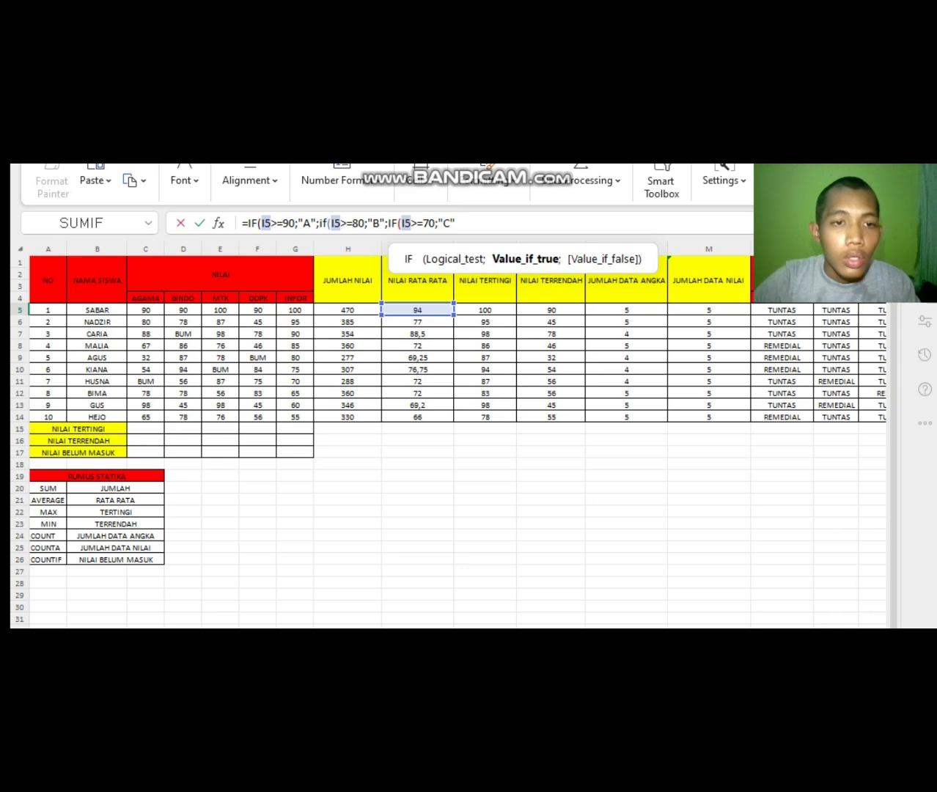
type(";")
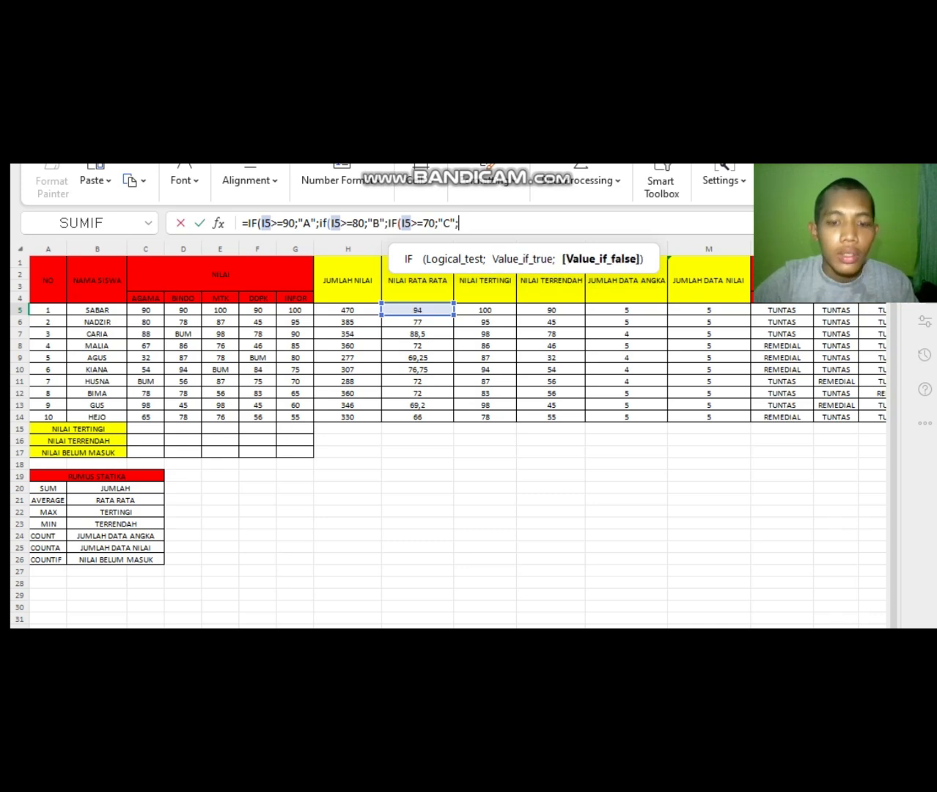
Add a fourth nested IF to the S5 grade formula that returns "D" when I5>=60
type("IF")
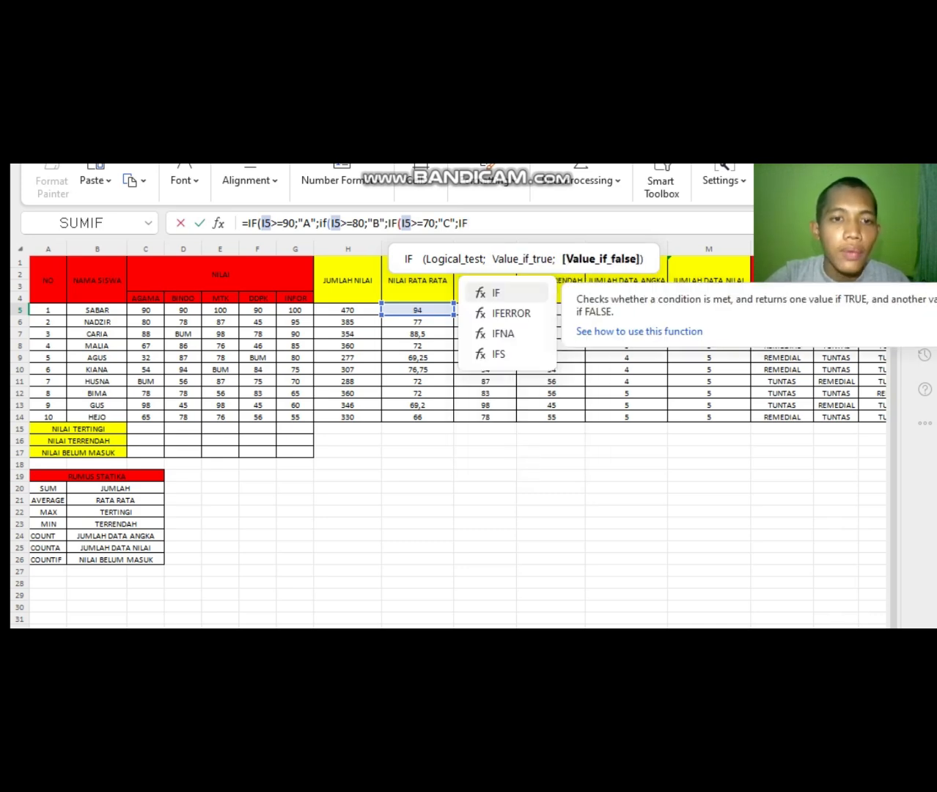
type(";")
key("BackSpace")
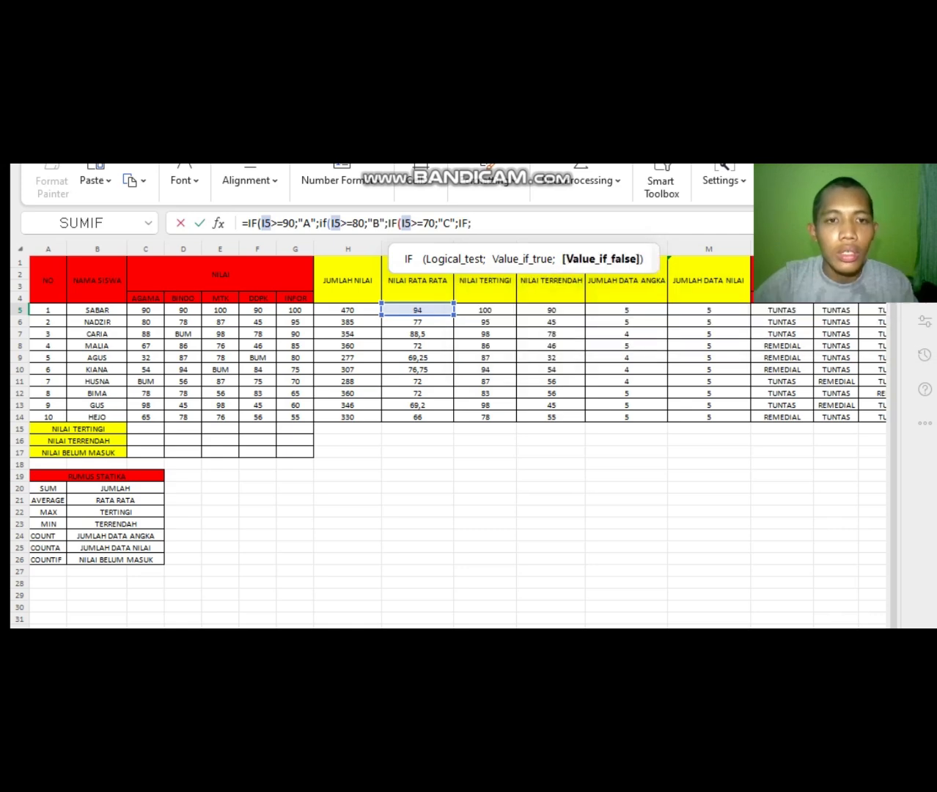
type("(")
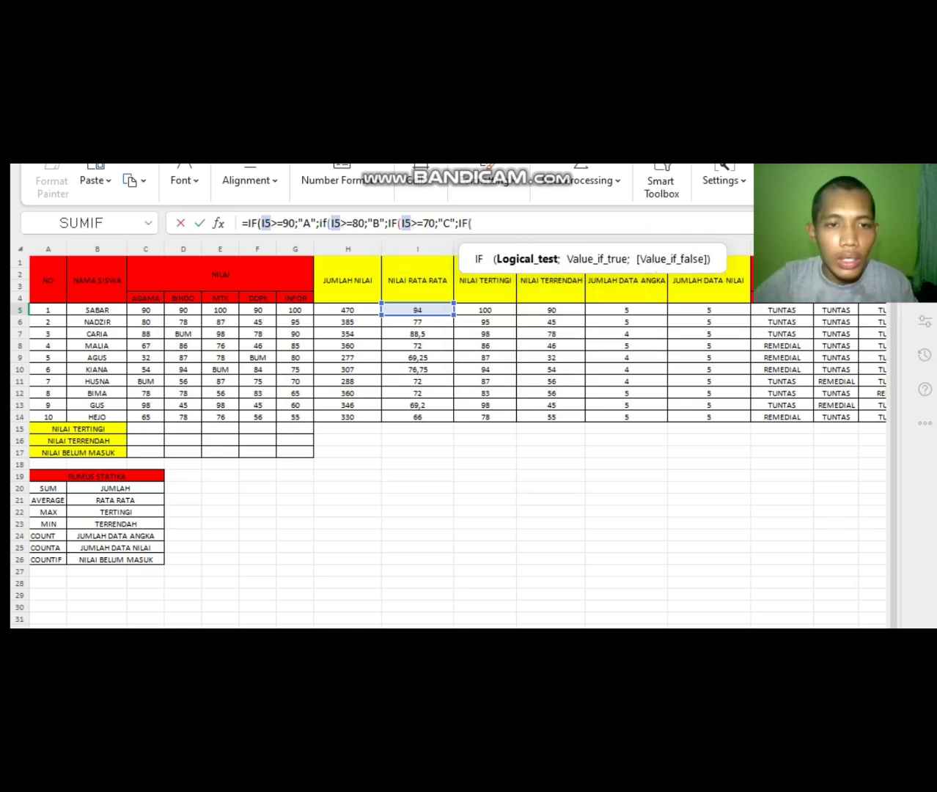
left_click(417, 310)
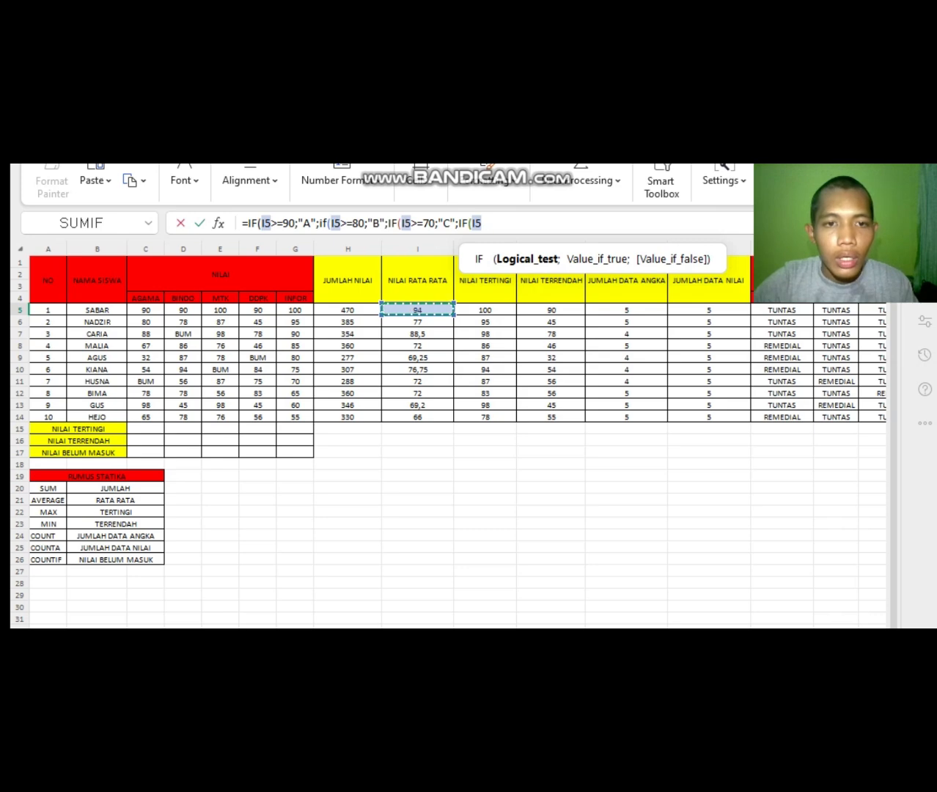
type(">")
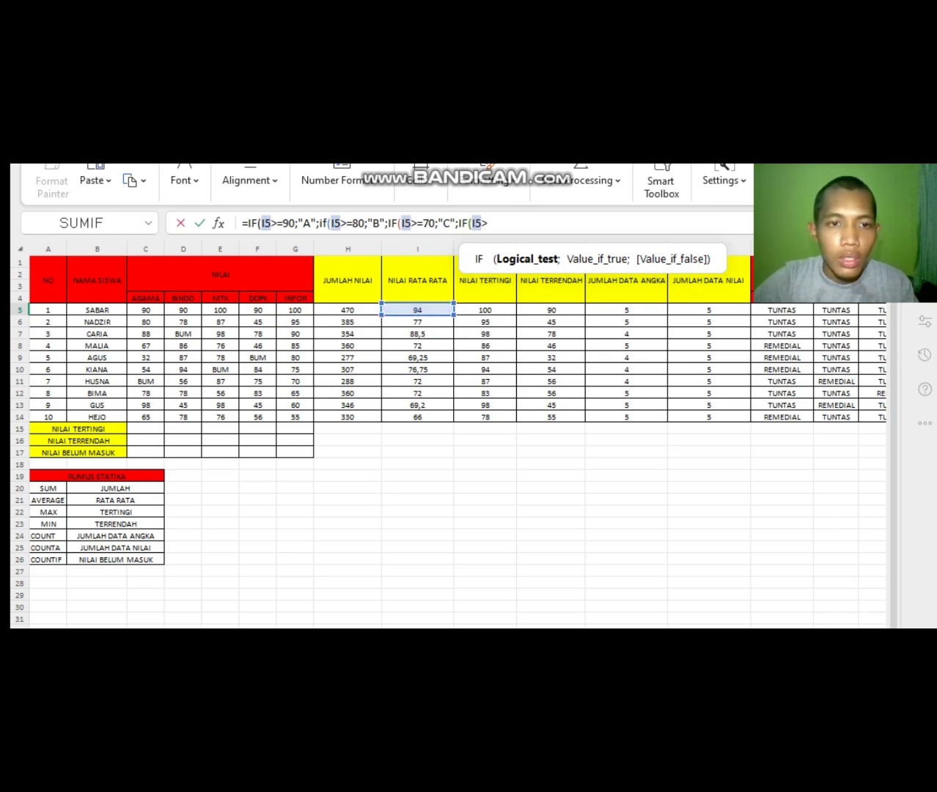
type("=")
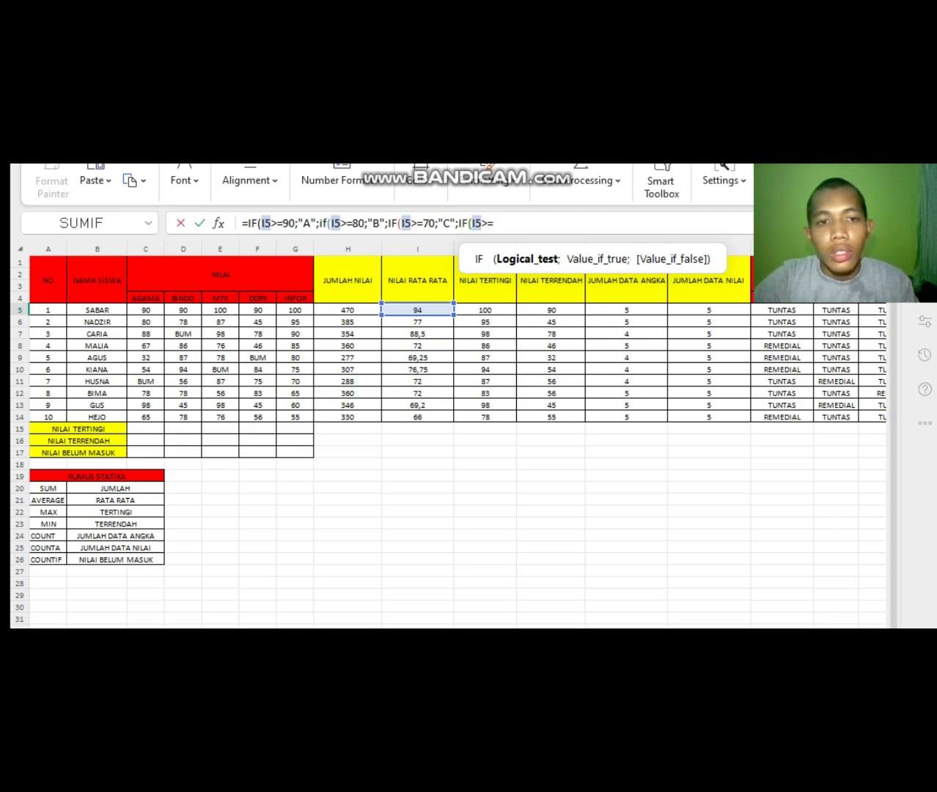
type("60")
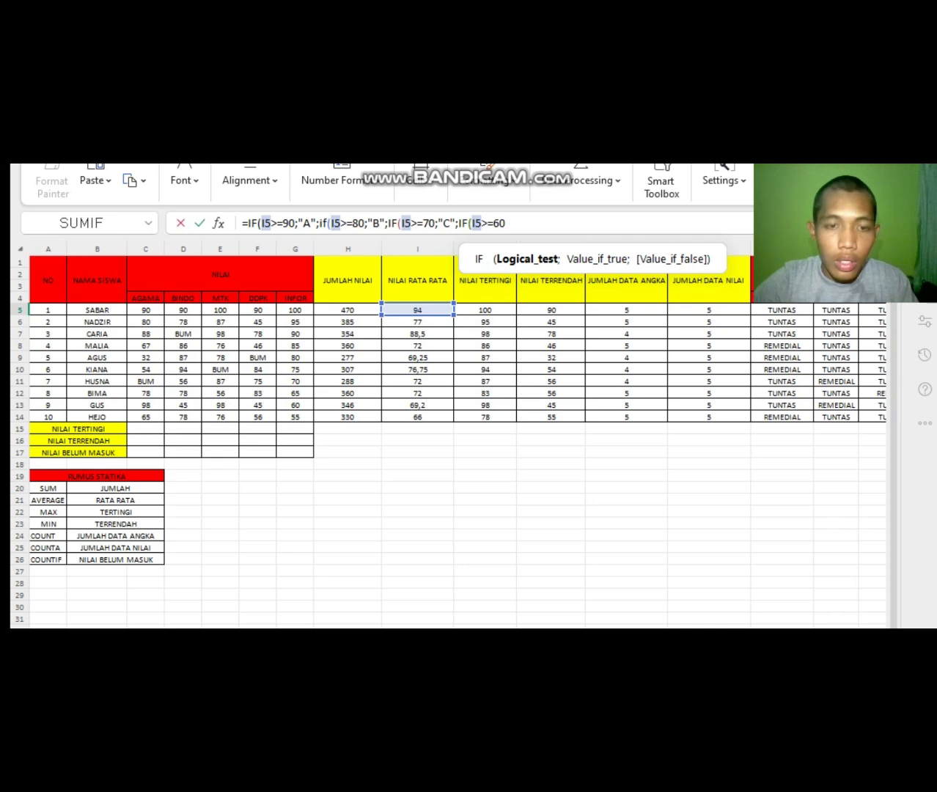
type(";")
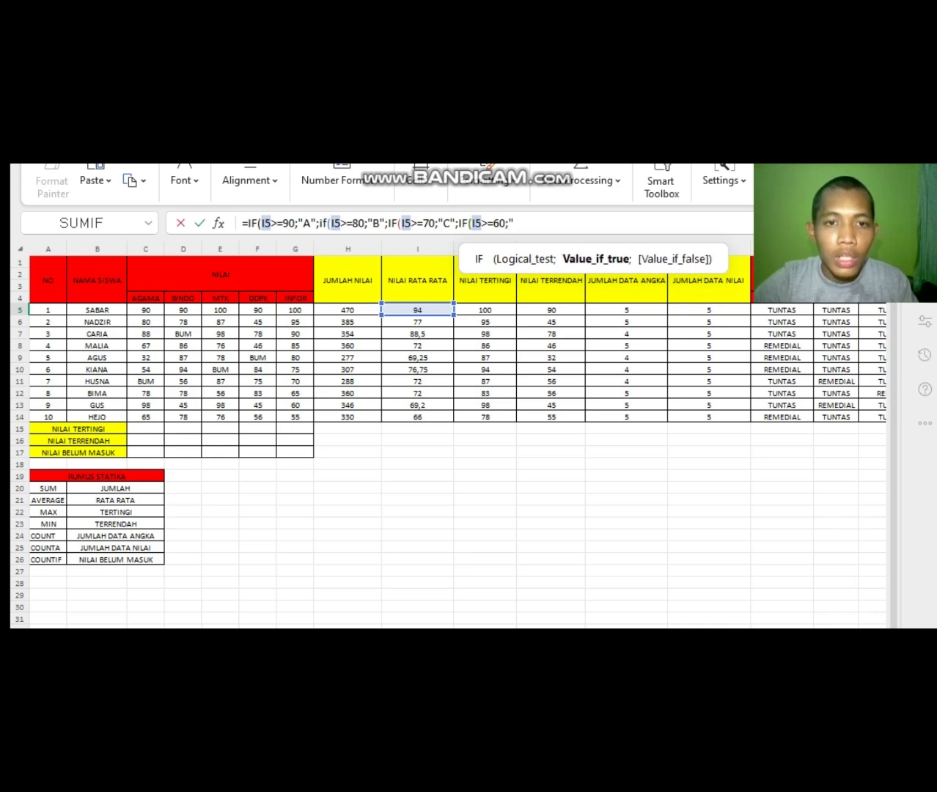
type("\"")
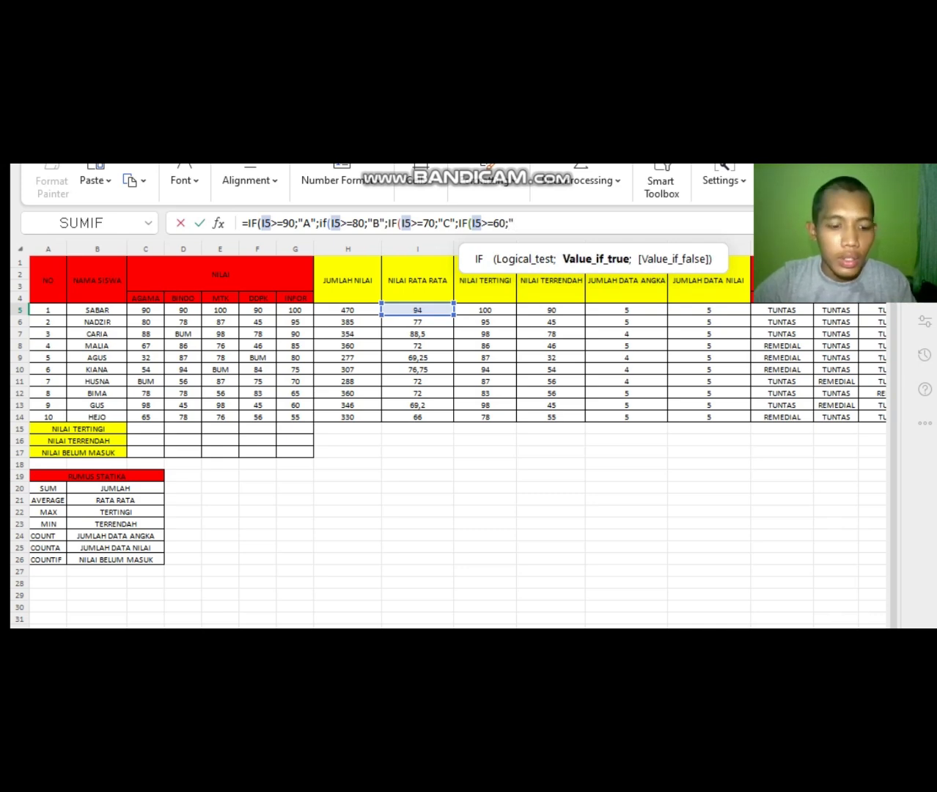
type("D")
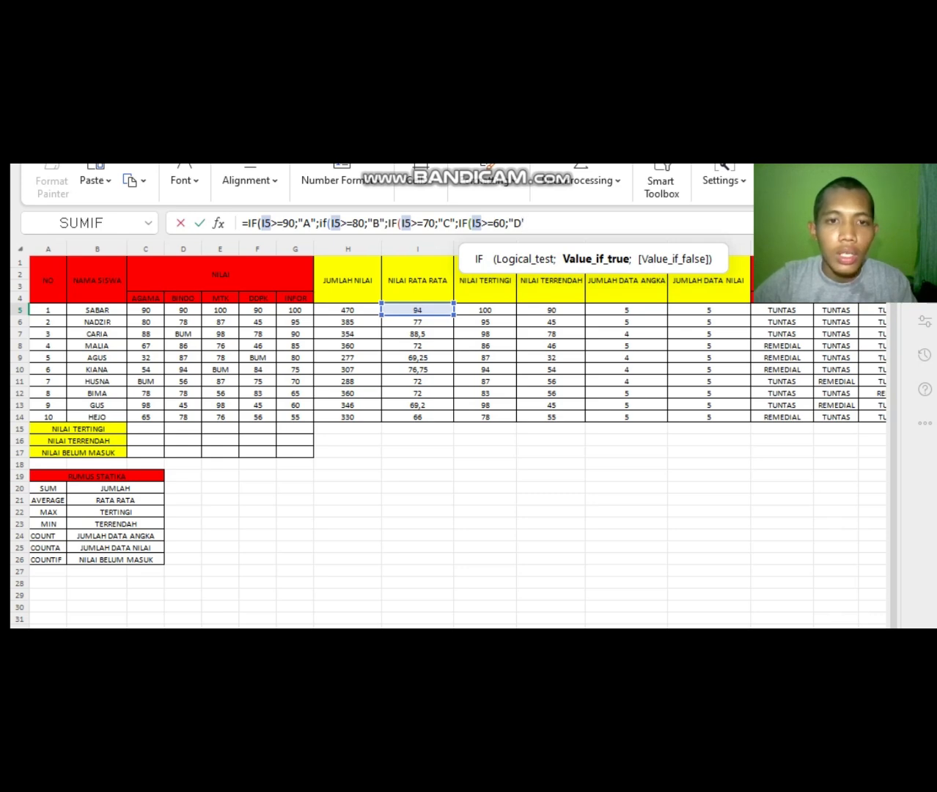
Finish the S5 grade formula with "E" as the fallback value, close all four nested IFs and commit it
type("\";\"")
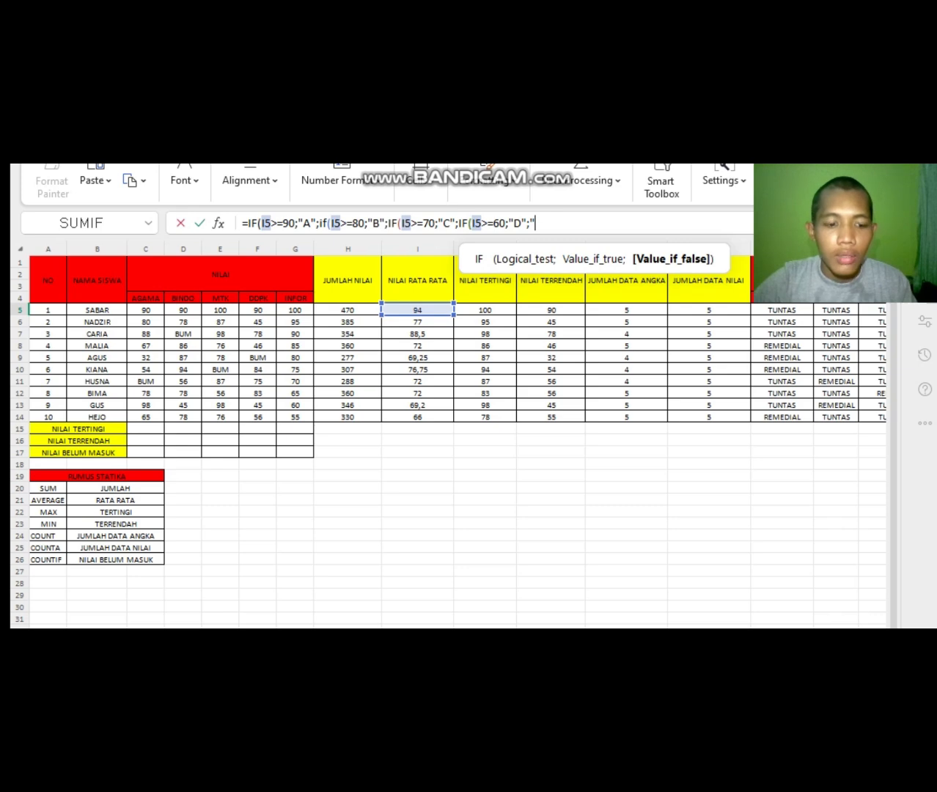
type("E")
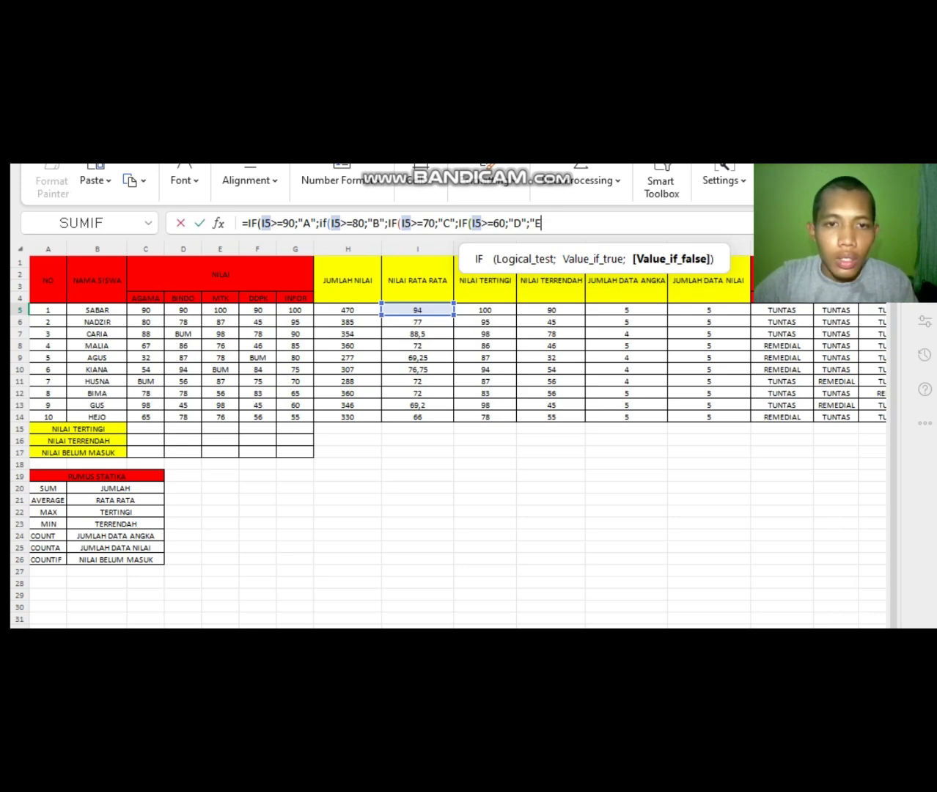
type("\"")
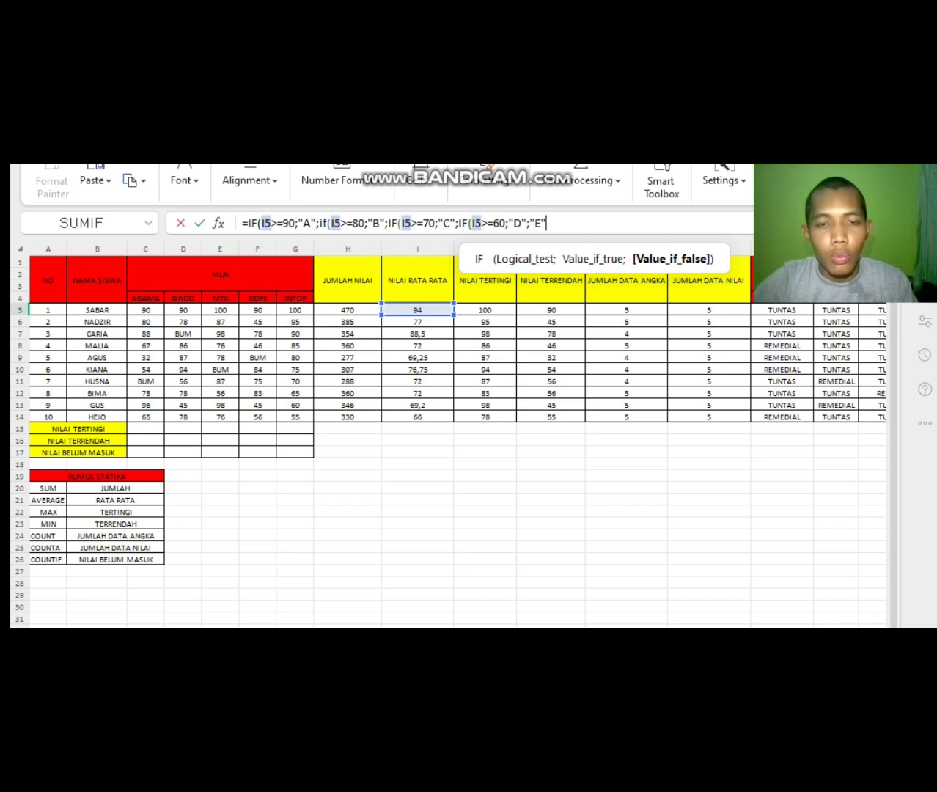
type("))))")
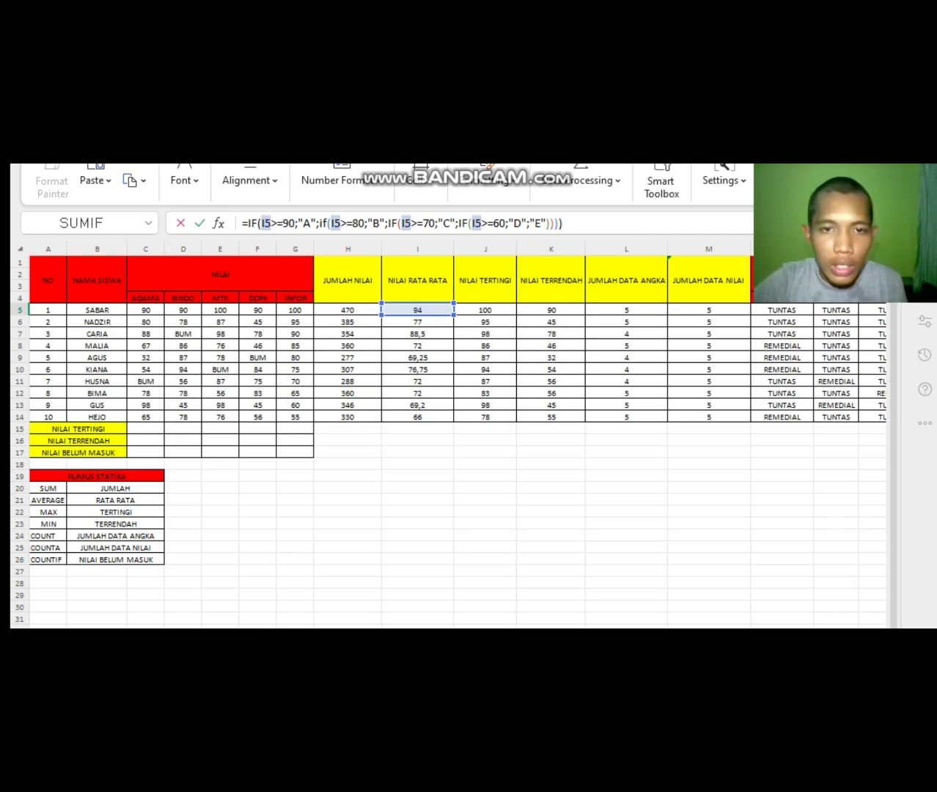
key("Return")
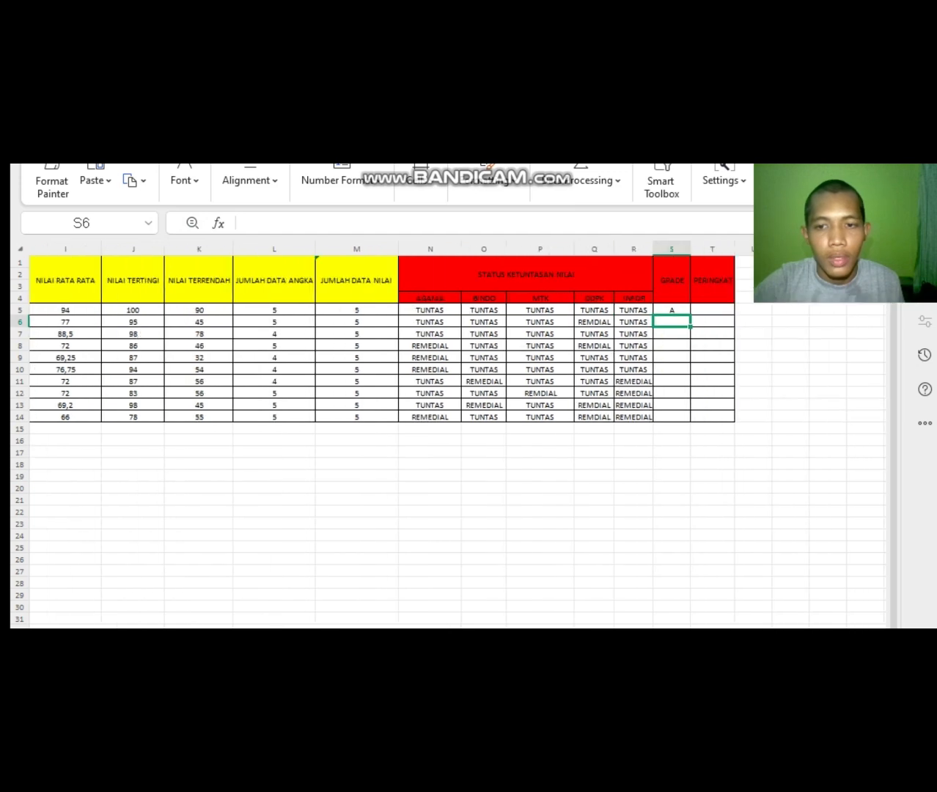
Fill the GRADE formula from S5 down through S14 for the remaining students
left_click(671, 310)
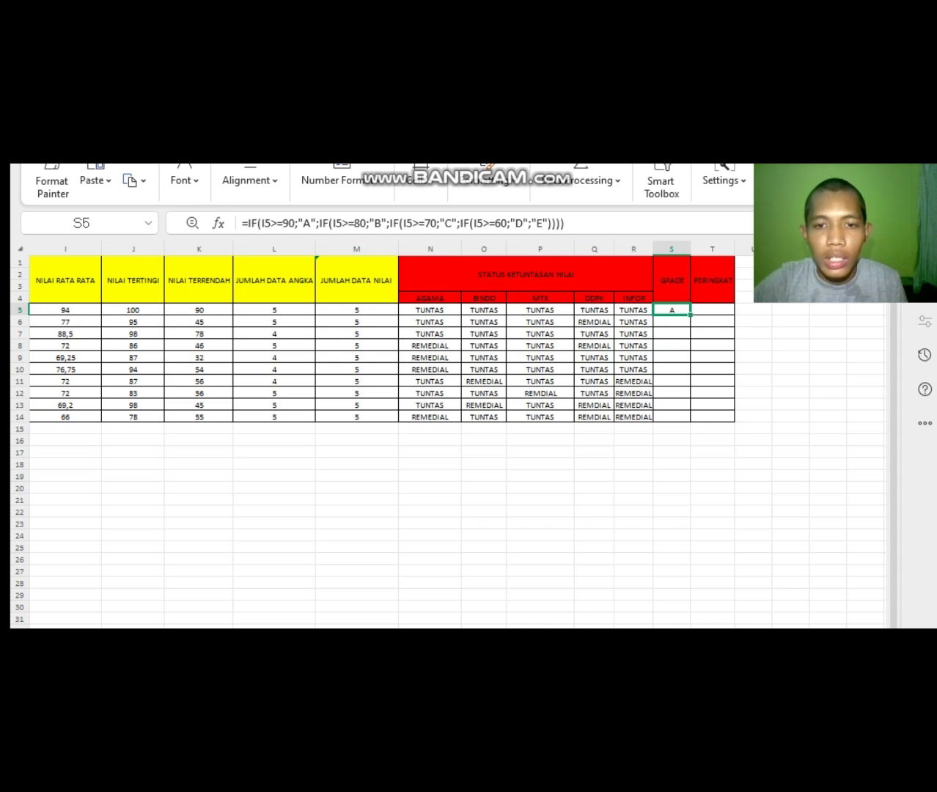
key("ctrl+c")
key("Escape")
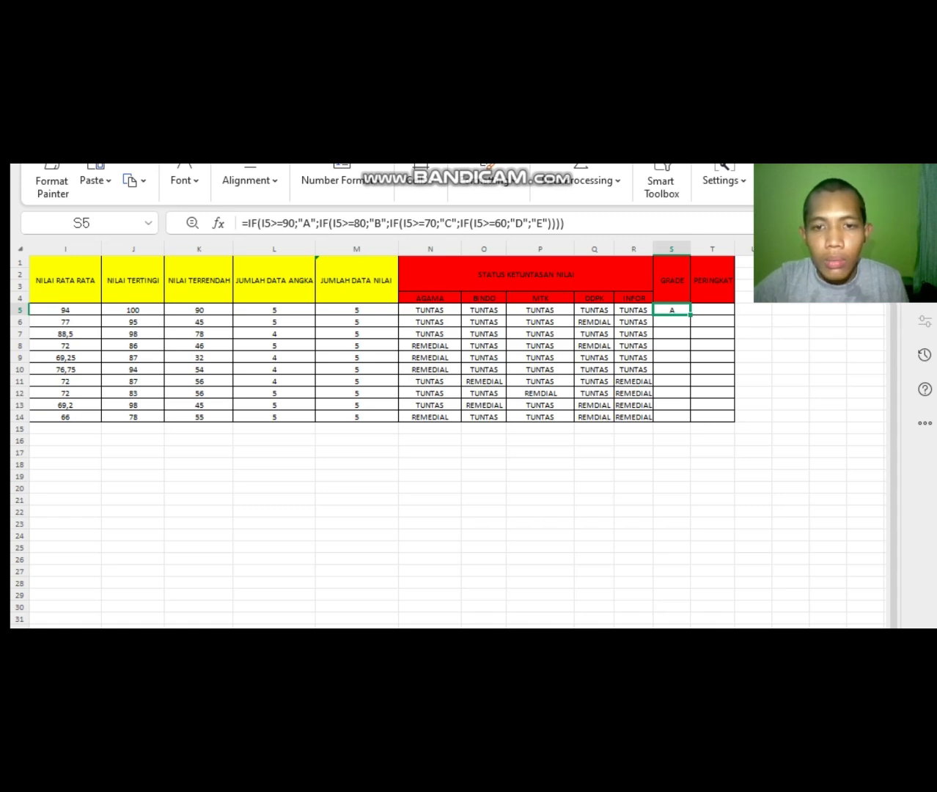
left_click_drag(689, 315, 690, 419)
left_click(712, 440)
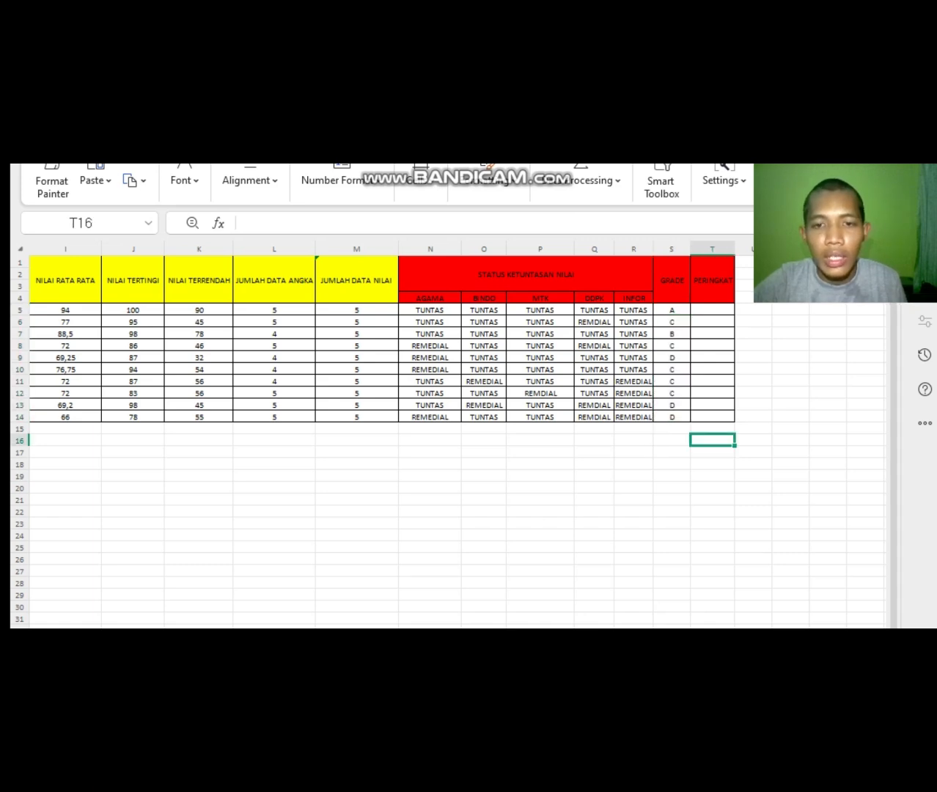
left_click(671, 310)
scroll(440, 366, "left", 5)
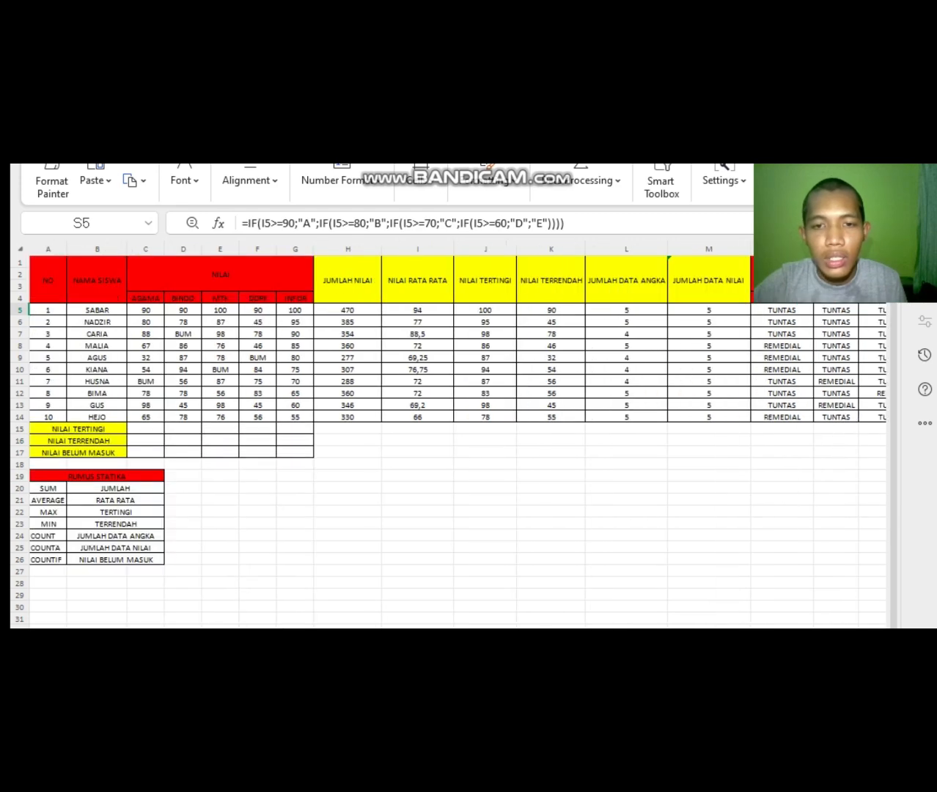
scroll(440, 433, "right", 10)
scroll(439, 433, "left", 8)
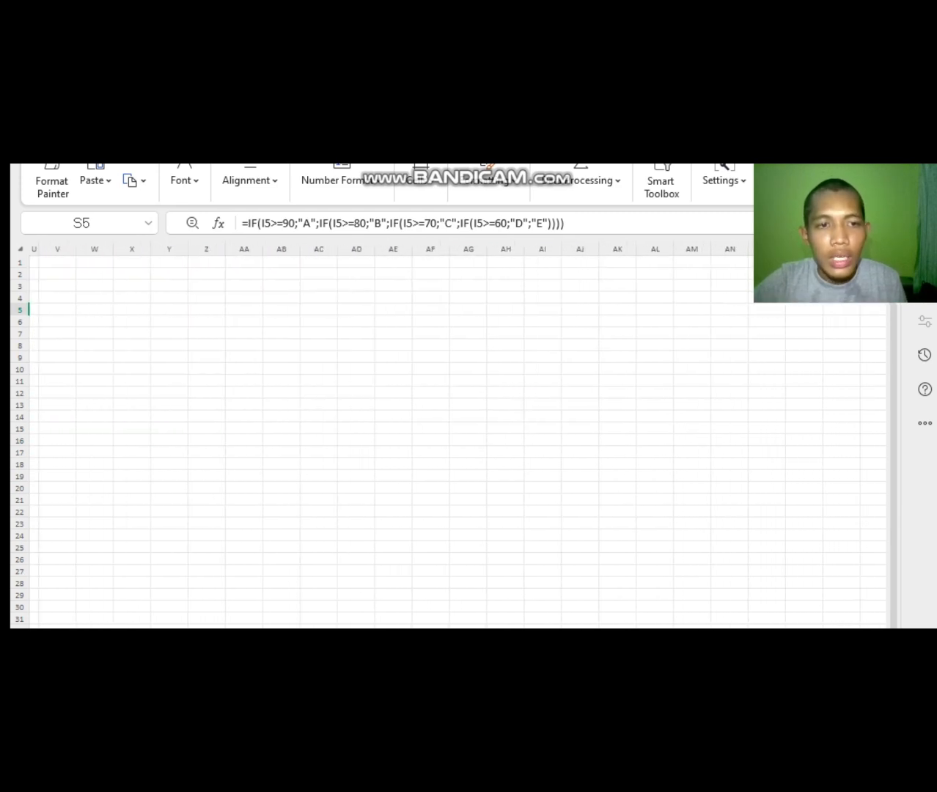
scroll(440, 367, "right", 3)
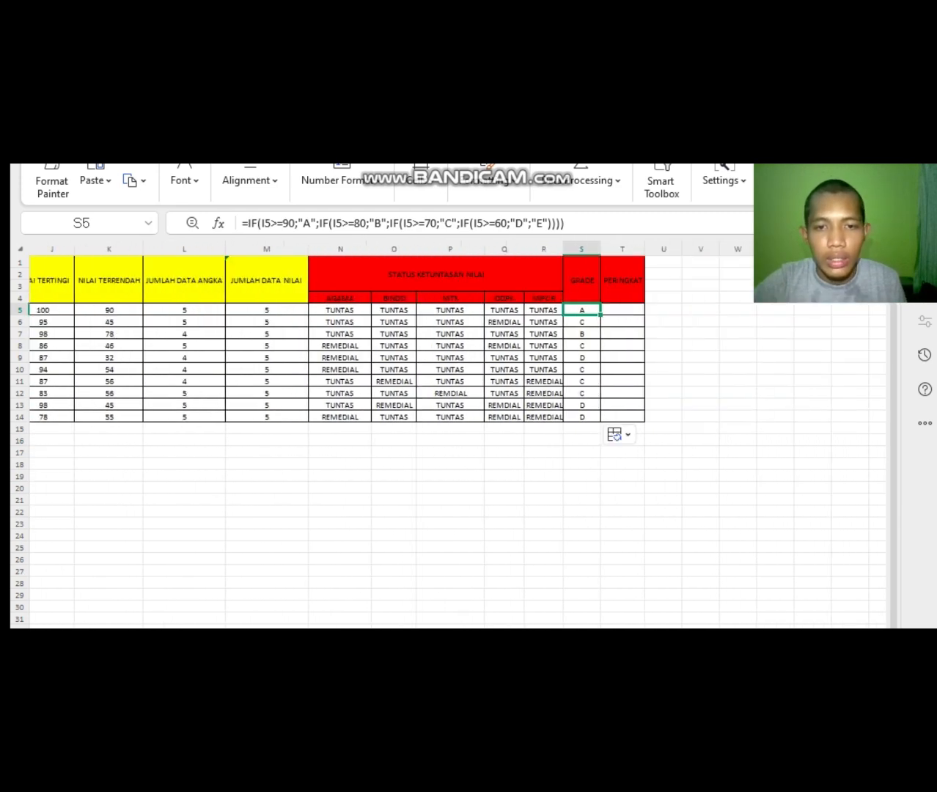
left_click(664, 453)
left_click(700, 357)
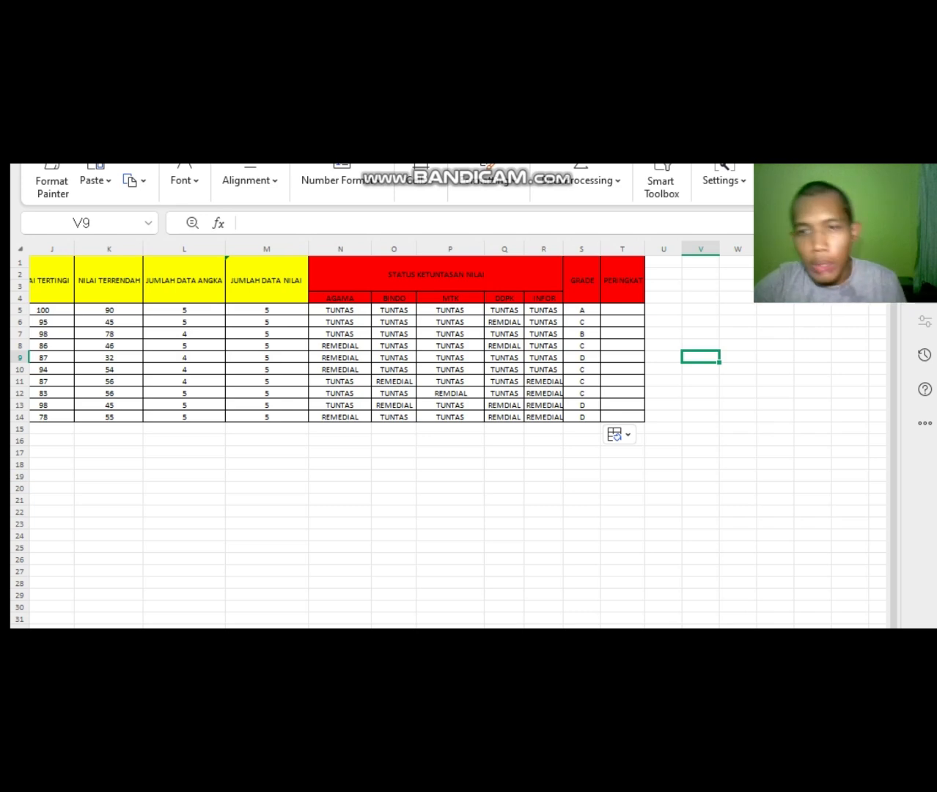
Start the PERINGKAT formula in cell T5 with =RANK(I5; using the first student's average score as the number
left_click(622, 310)
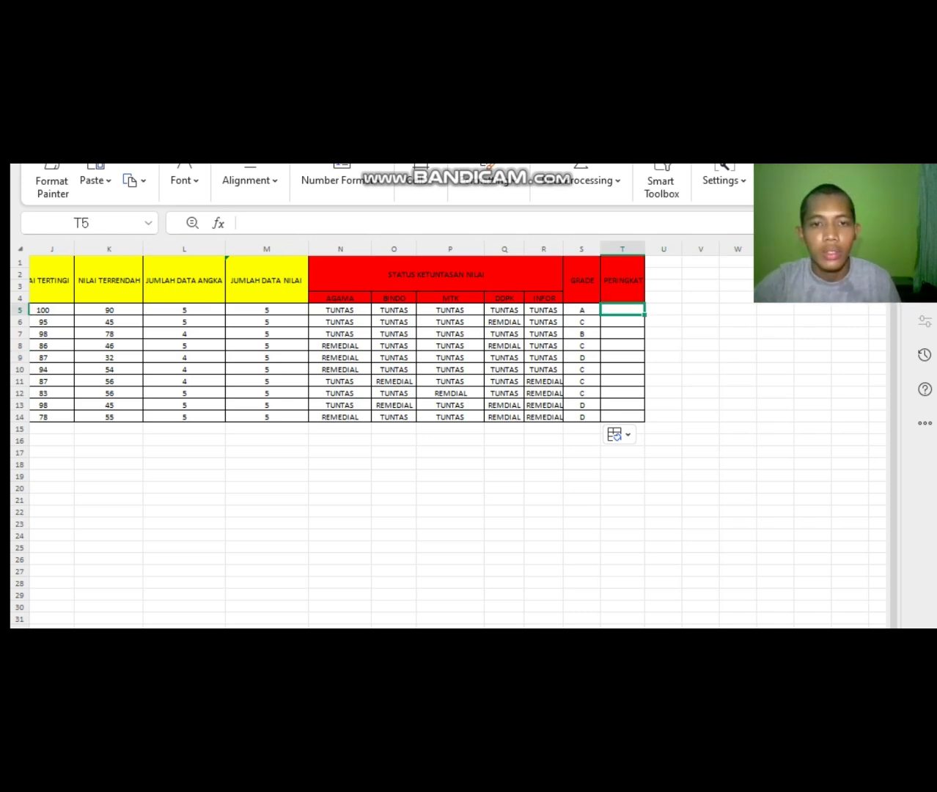
left_click(243, 223)
type("=")
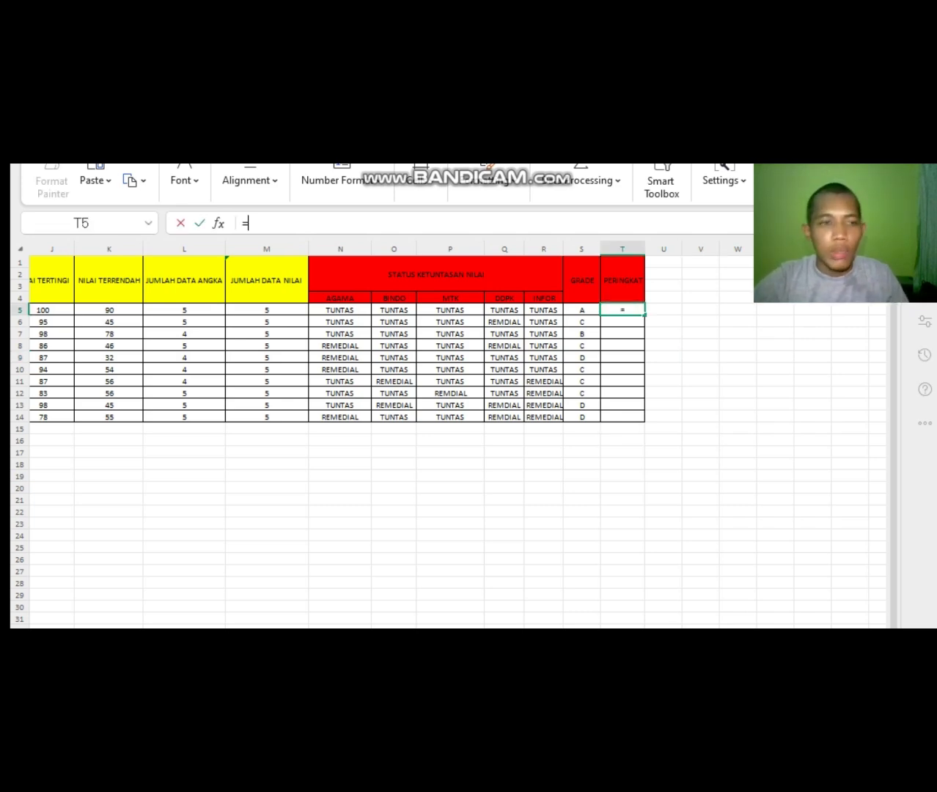
type("RANK")
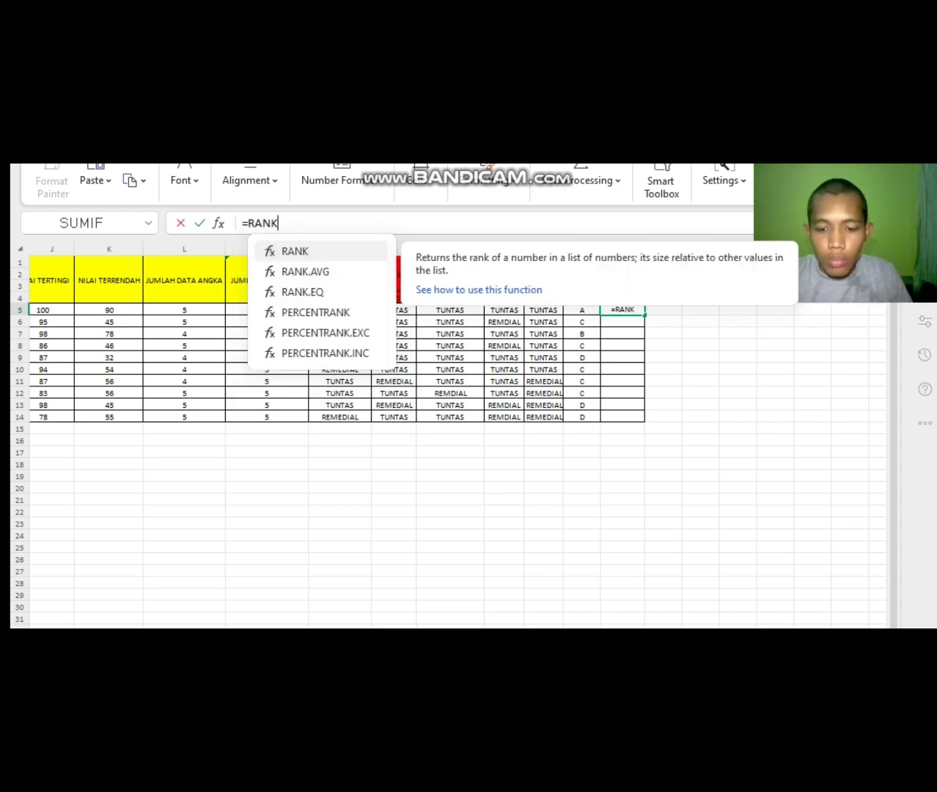
type("(")
scroll(455, 426, "left", 10)
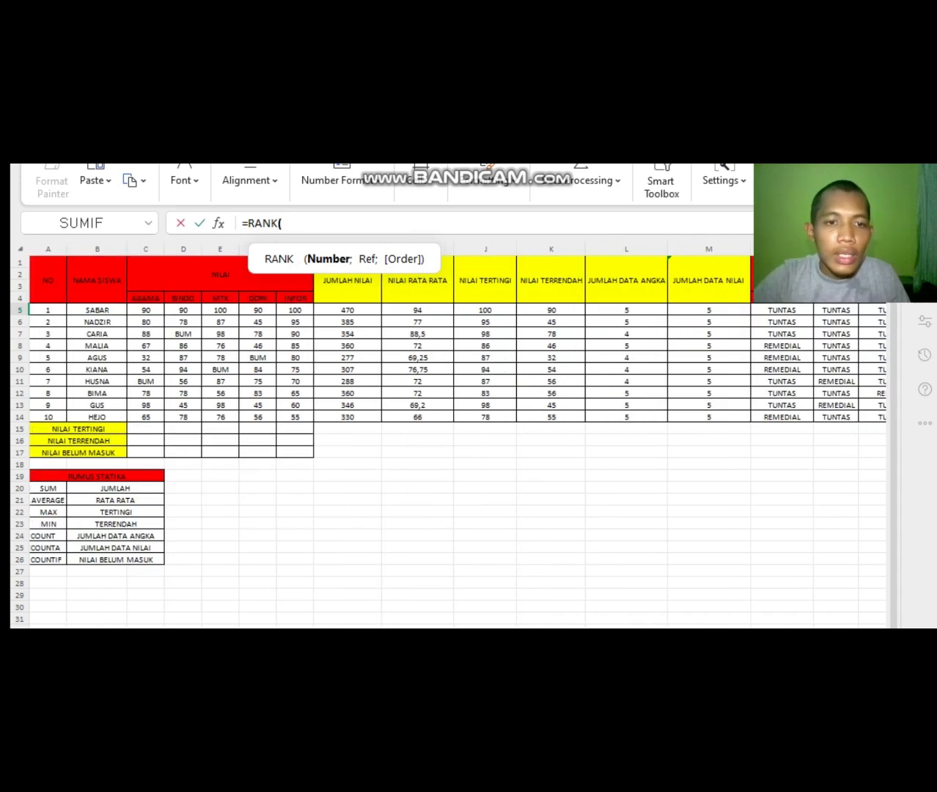
left_click(417, 310)
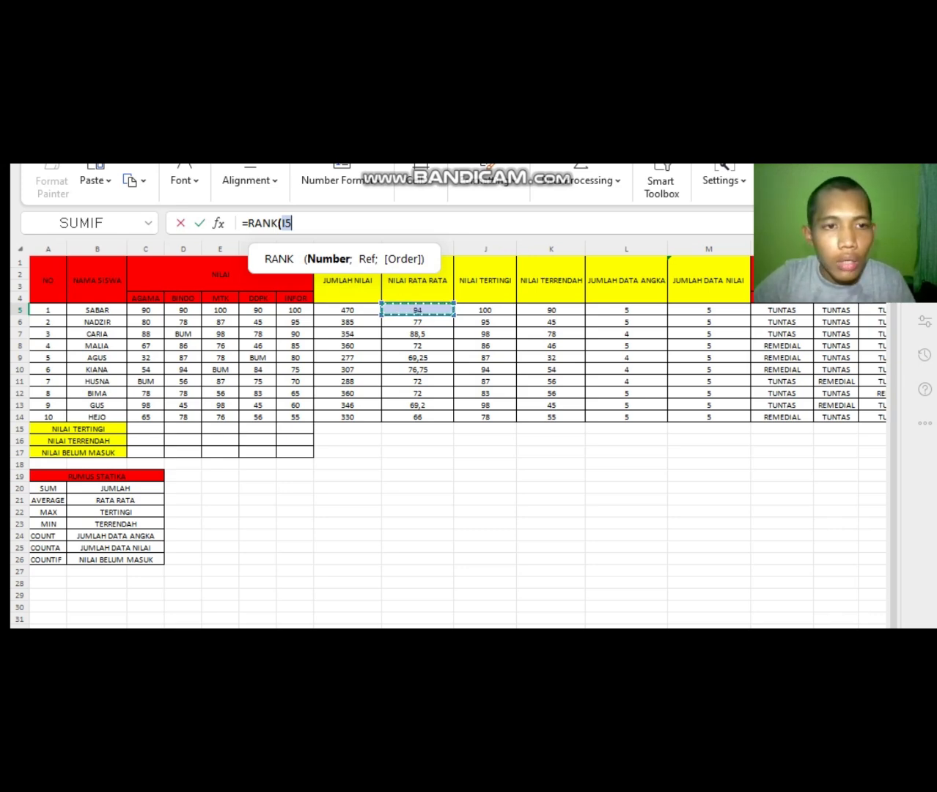
type(";")
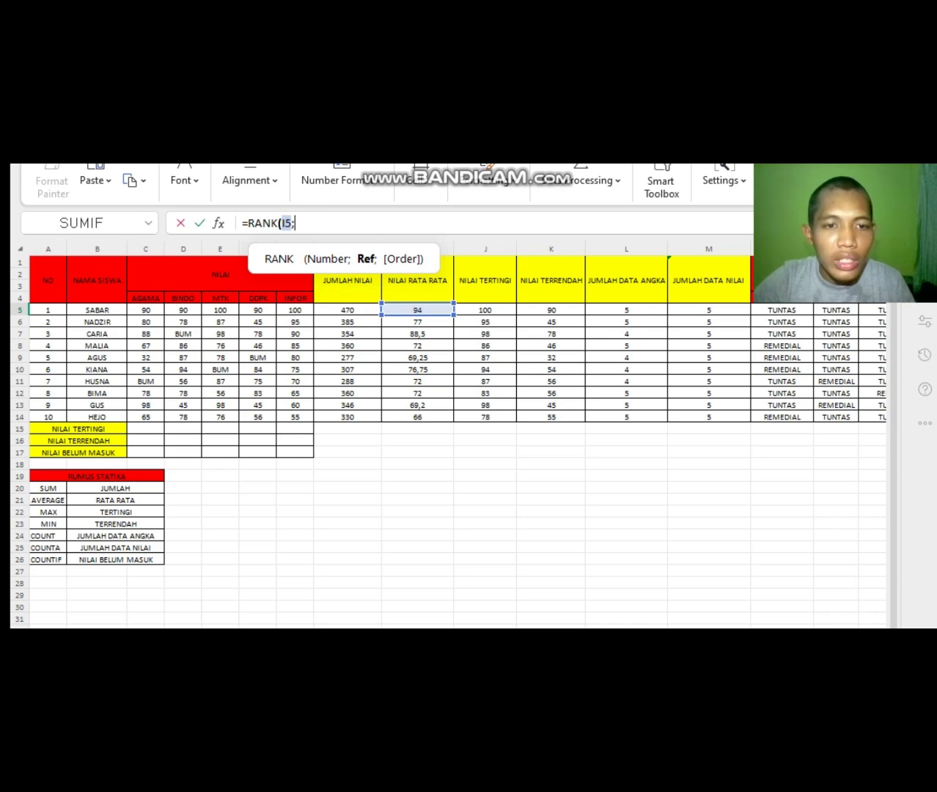
Complete the T5 rank formula with the absolute range $I$5:$I$14 and order 0 for descending ranking, and commit it
left_click_drag(417, 309, 440, 417)
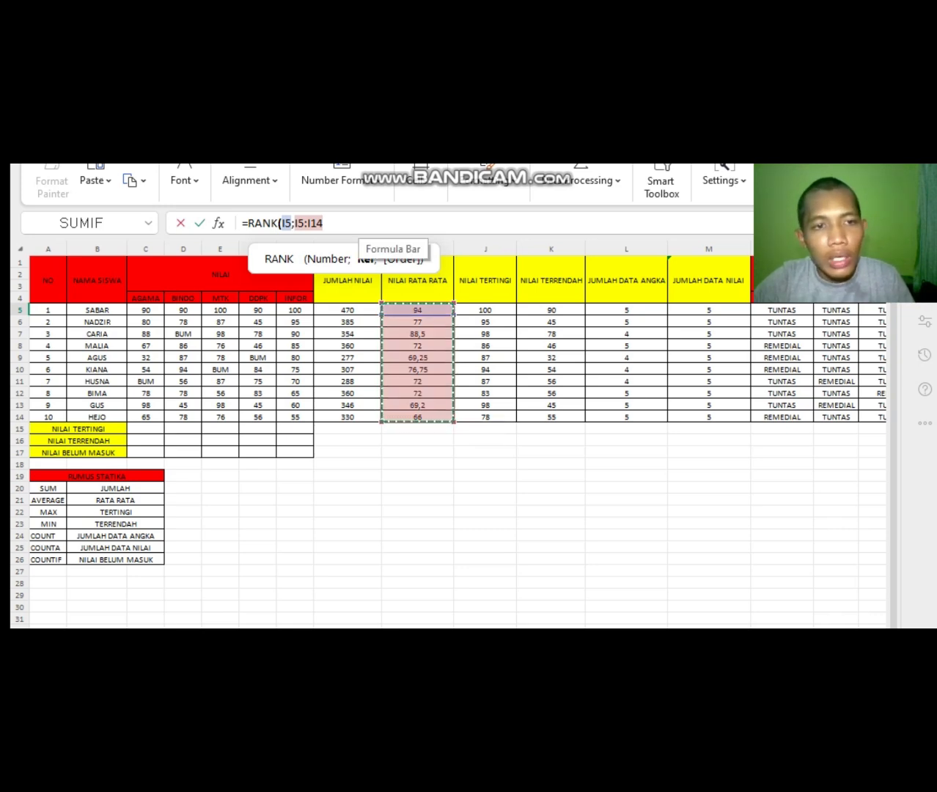
key("F4")
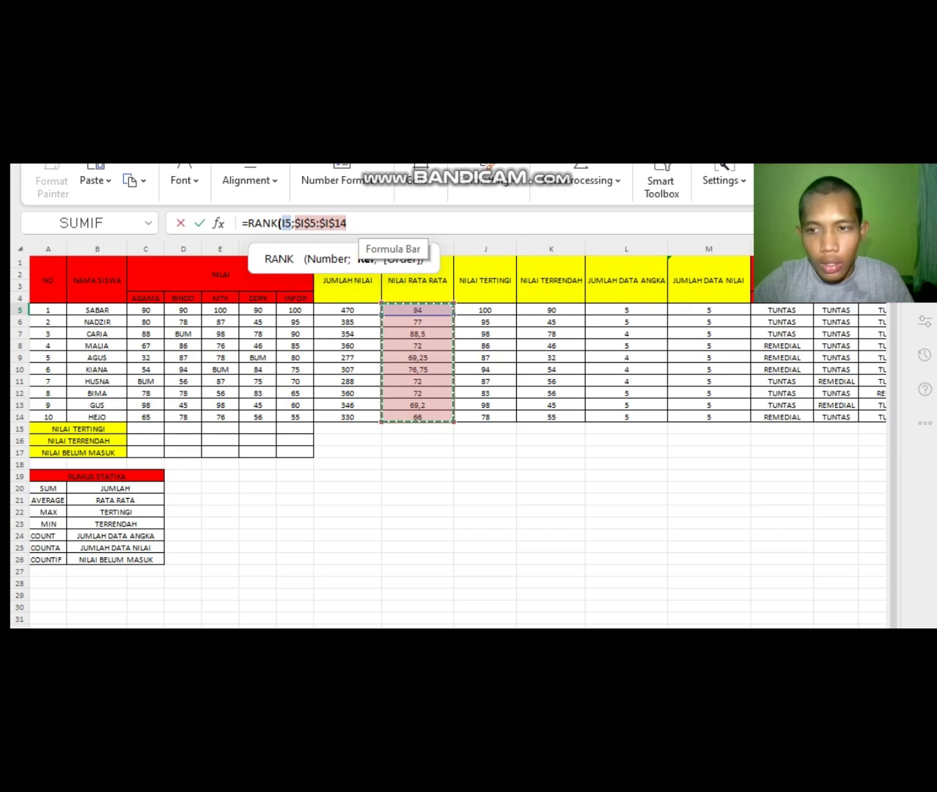
type(";")
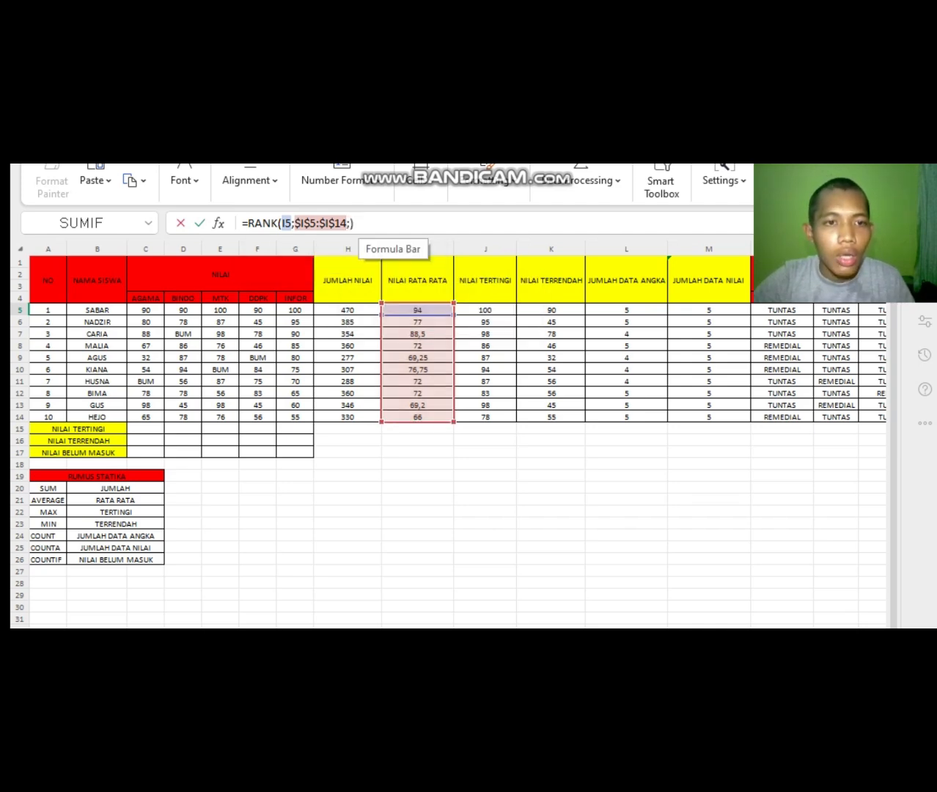
type("0")
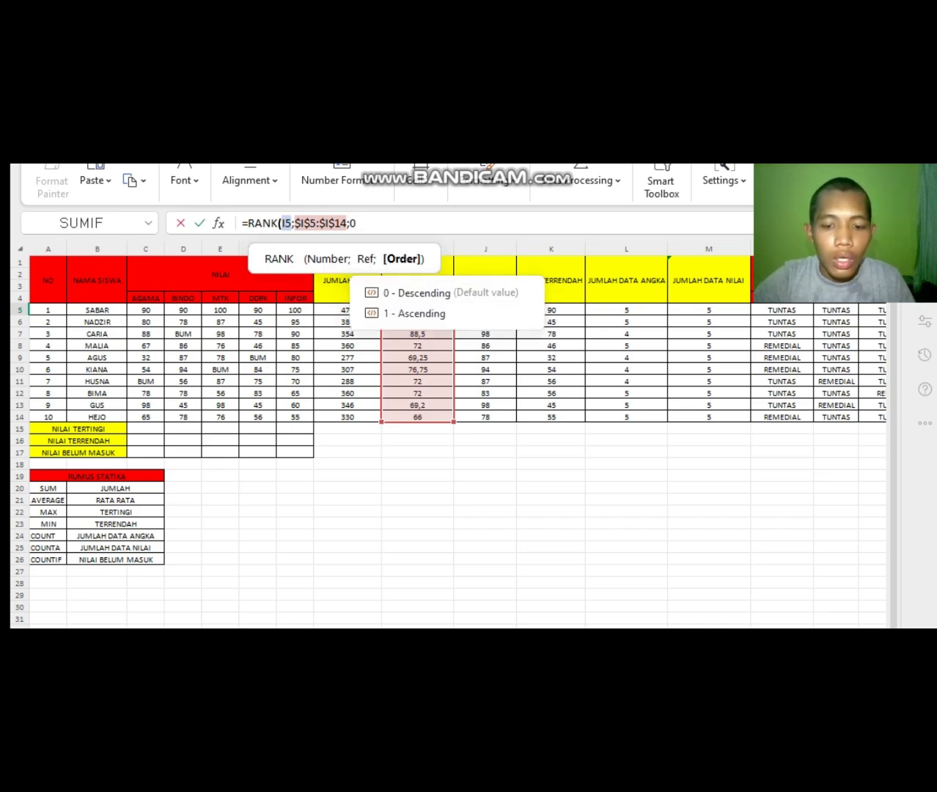
type(")")
key("Return")
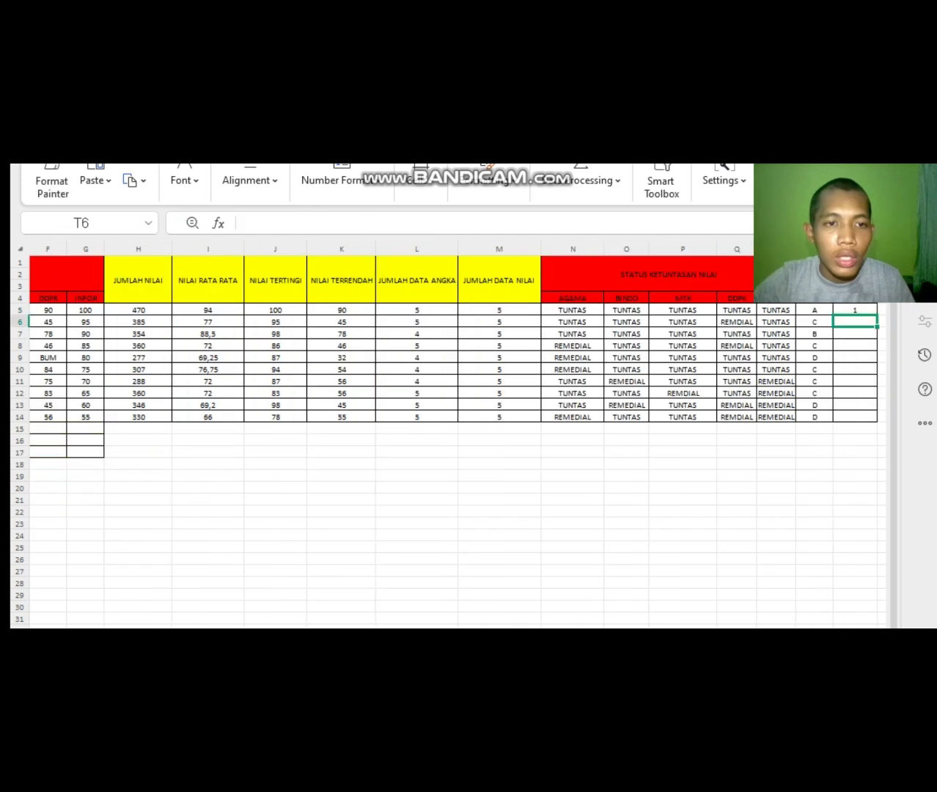
Fill the PERINGKAT rank formula from T5 down through T14 for the remaining students
scroll(454, 440, "right", 1)
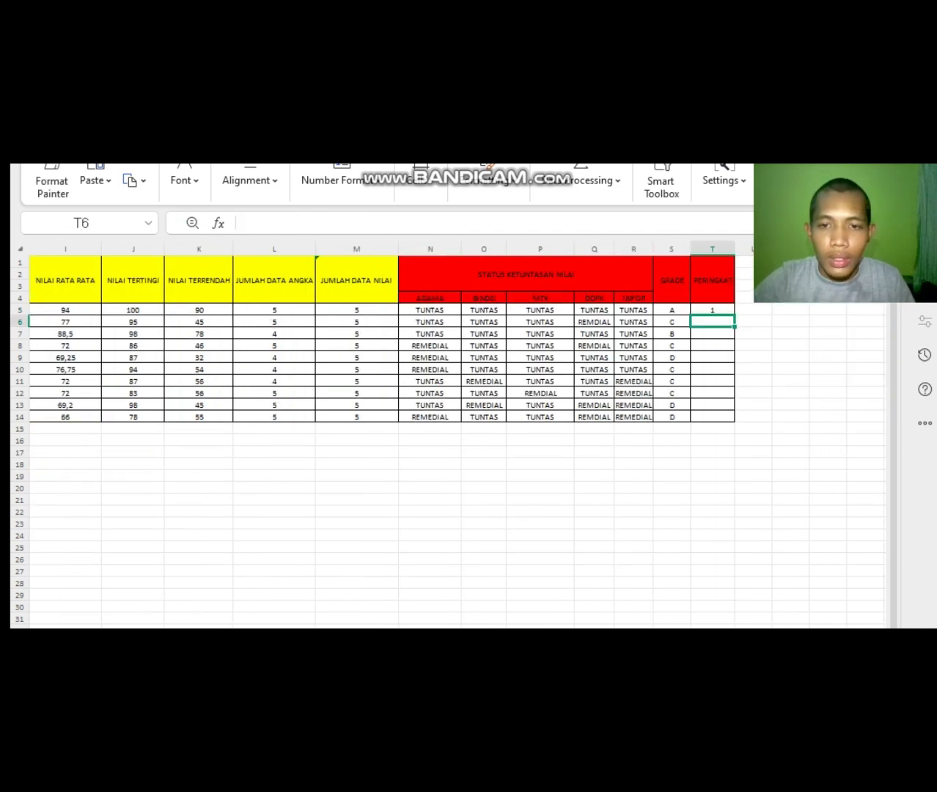
left_click(712, 311)
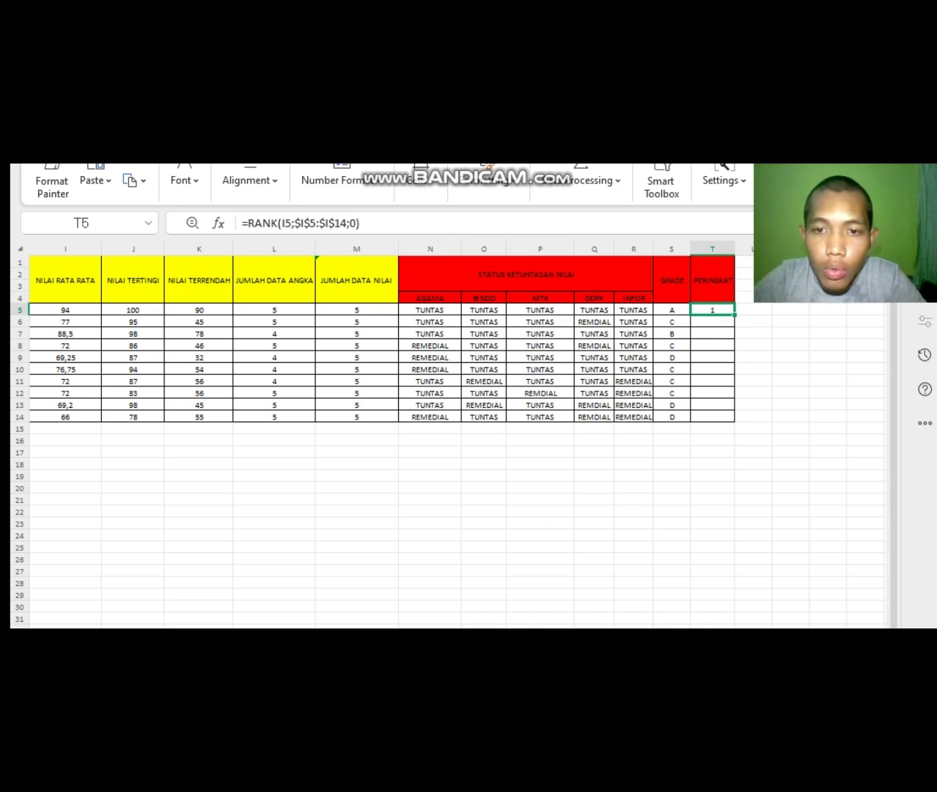
left_click_drag(734, 314, 734, 420)
left_click(754, 393)
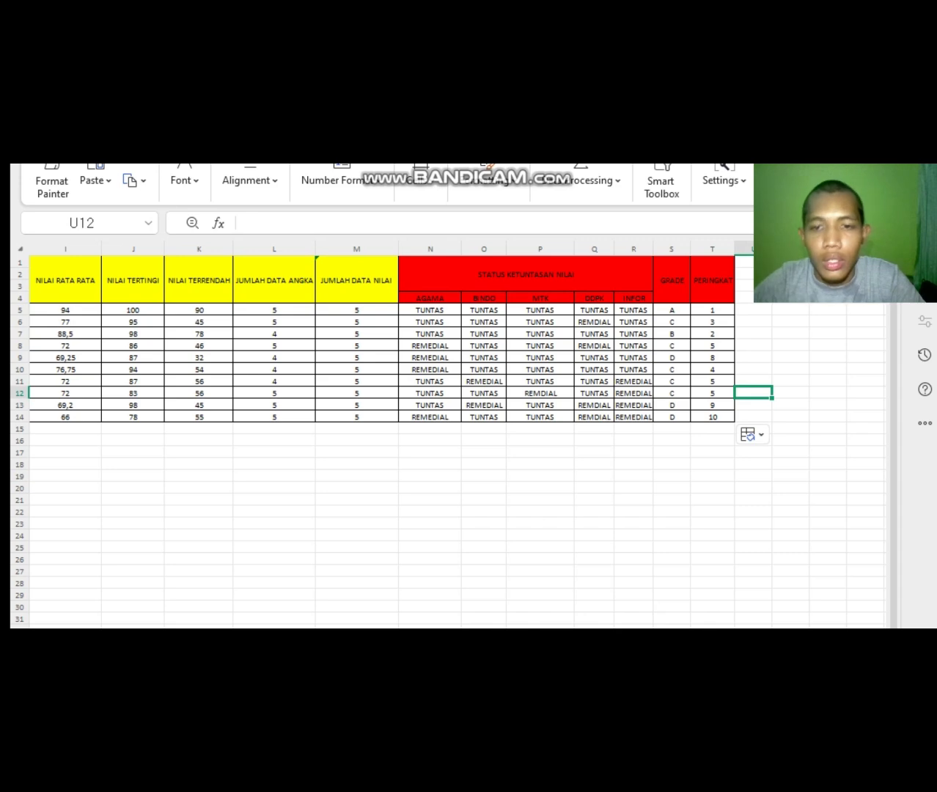
Review the PERINGKAT formulas in T5 and T6 and compare the ranks with the students' average scores
left_click(711, 310)
scroll(712, 310, "right", 2)
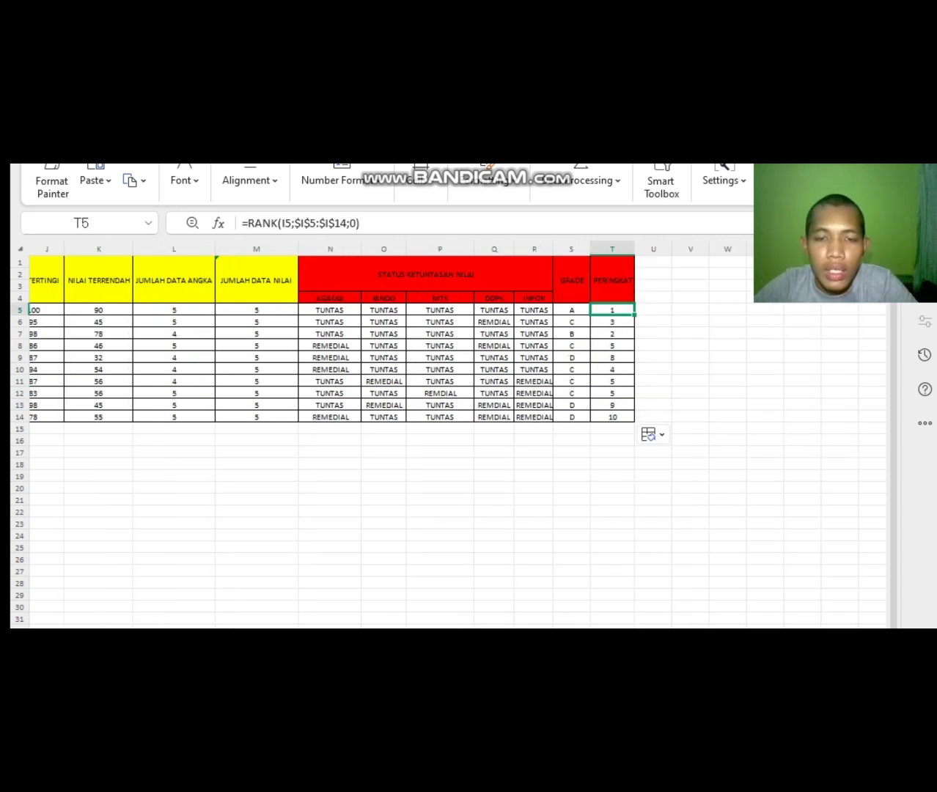
left_click(690, 345)
left_click(612, 322)
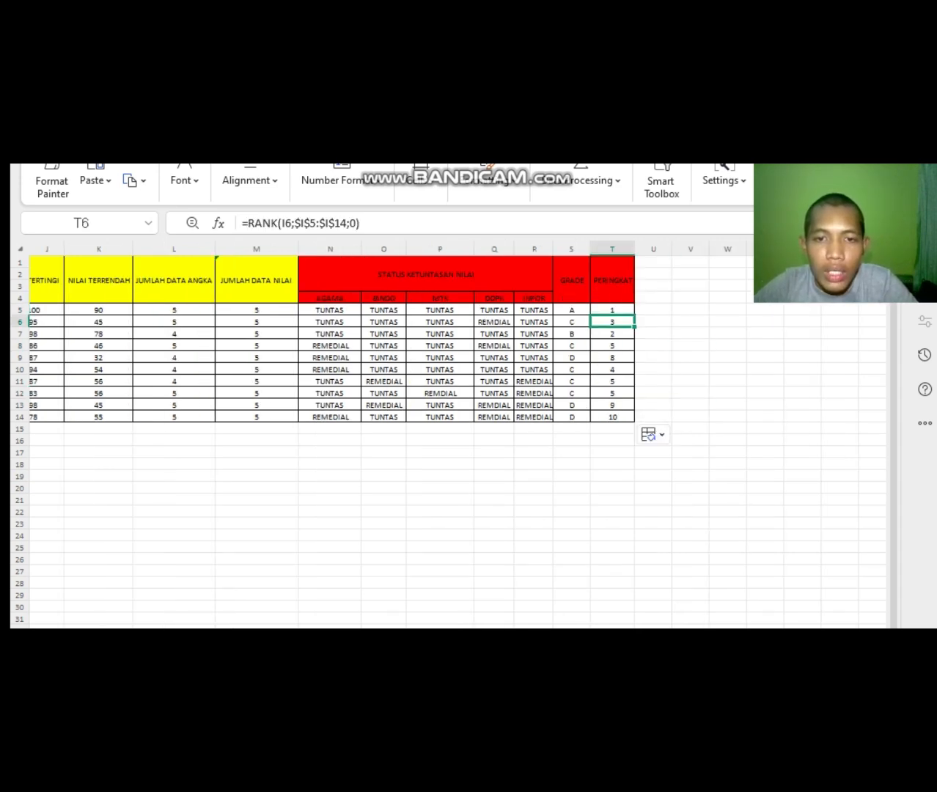
left_click(612, 310)
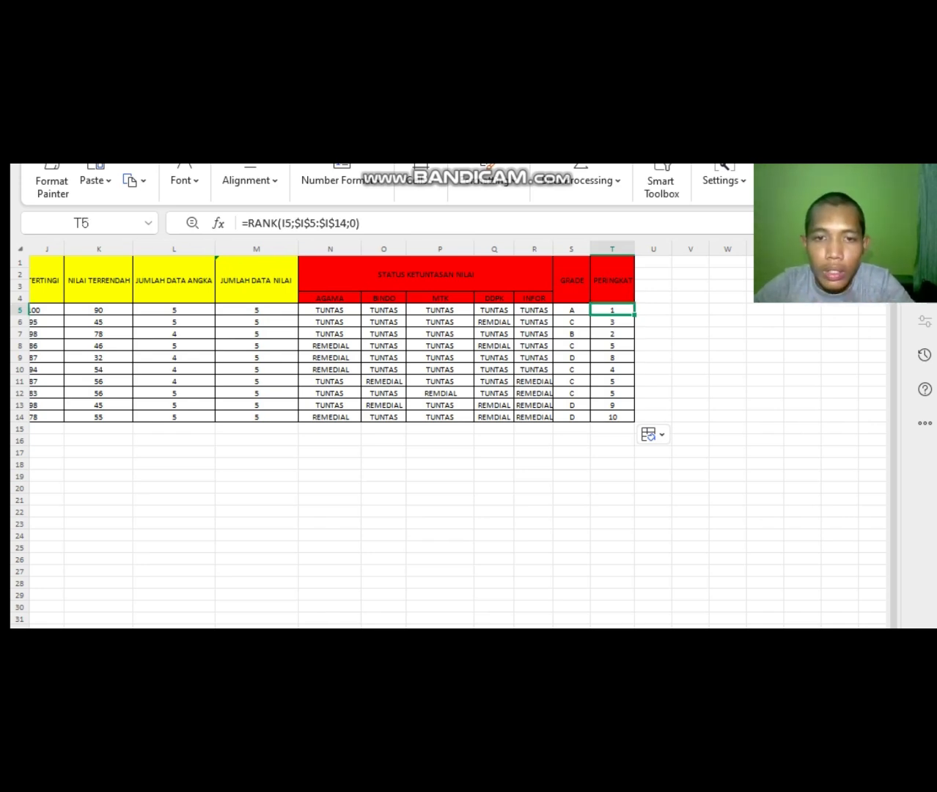
scroll(454, 432, "left", 3)
scroll(455, 366, "right", 4)
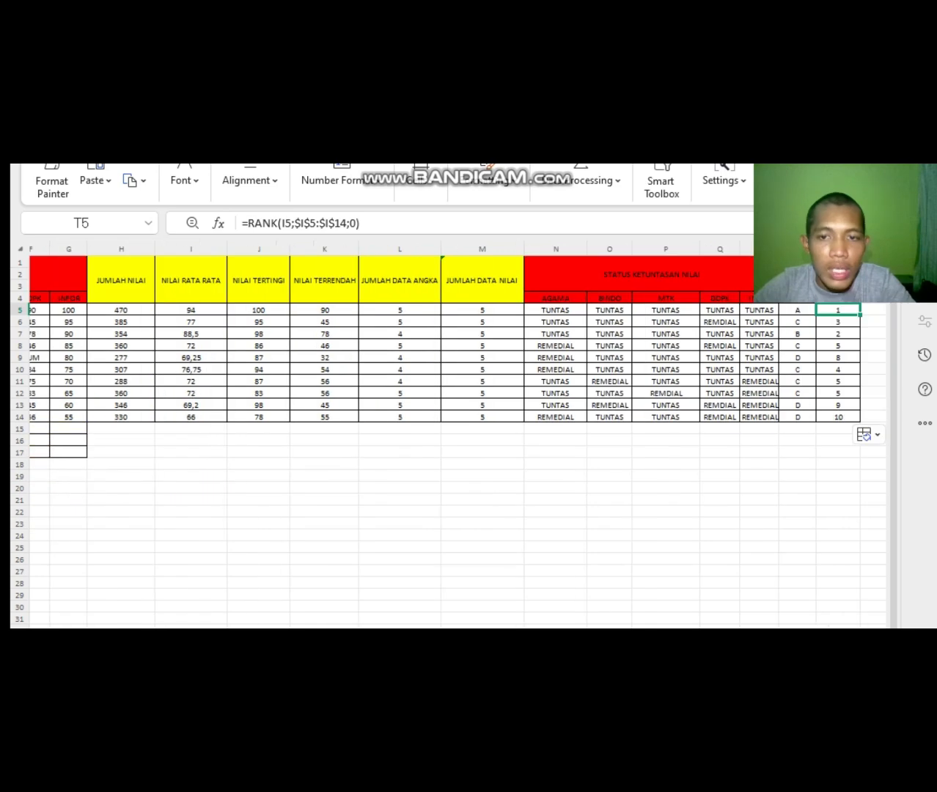
scroll(454, 366, "left", 4)
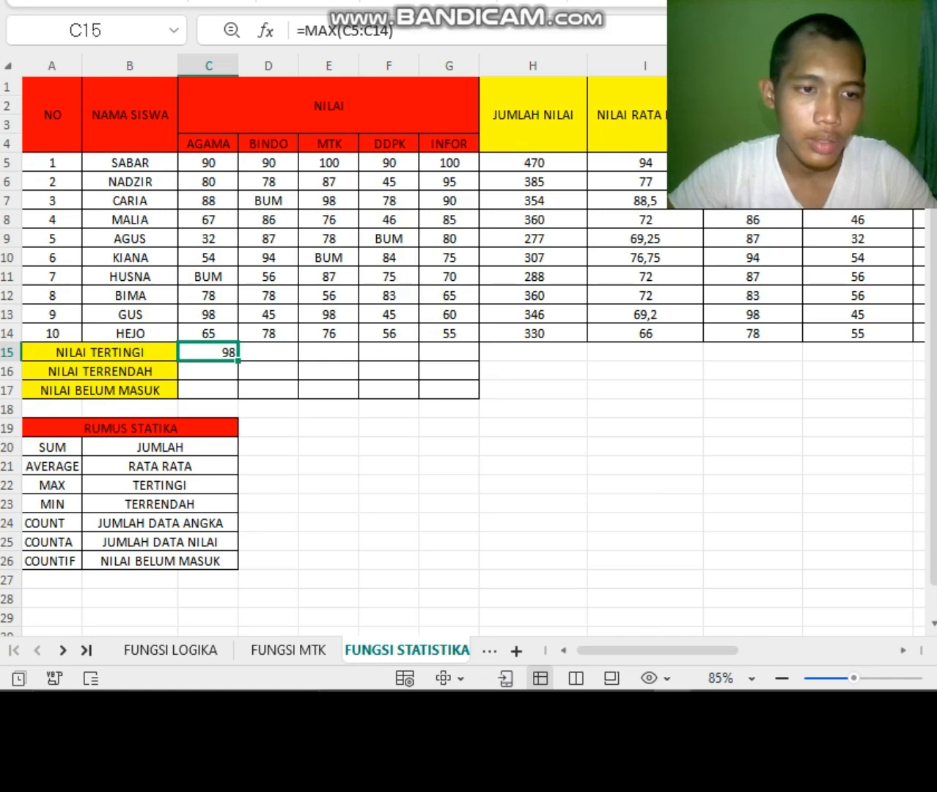
Re-enter the NILAI TERTINGI formula for AGAMA in C15 as =MAX(C5:C14) and commit it
key("F2")
key("BackSpace")
key("BackSpace")
key("BackSpace")
key("BackSpace")
key("BackSpace")
key("BackSpace")
key("BackSpace")
key("BackSpace")
key("BackSpace")
key("BackSpace")
key("BackSpace")
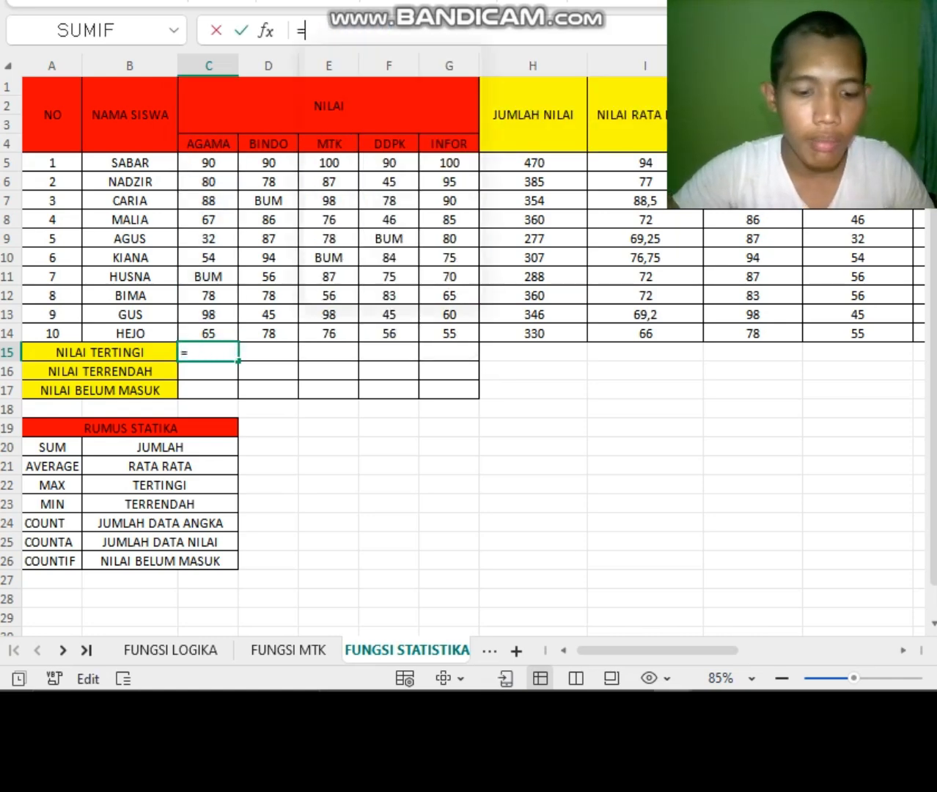
type("max(")
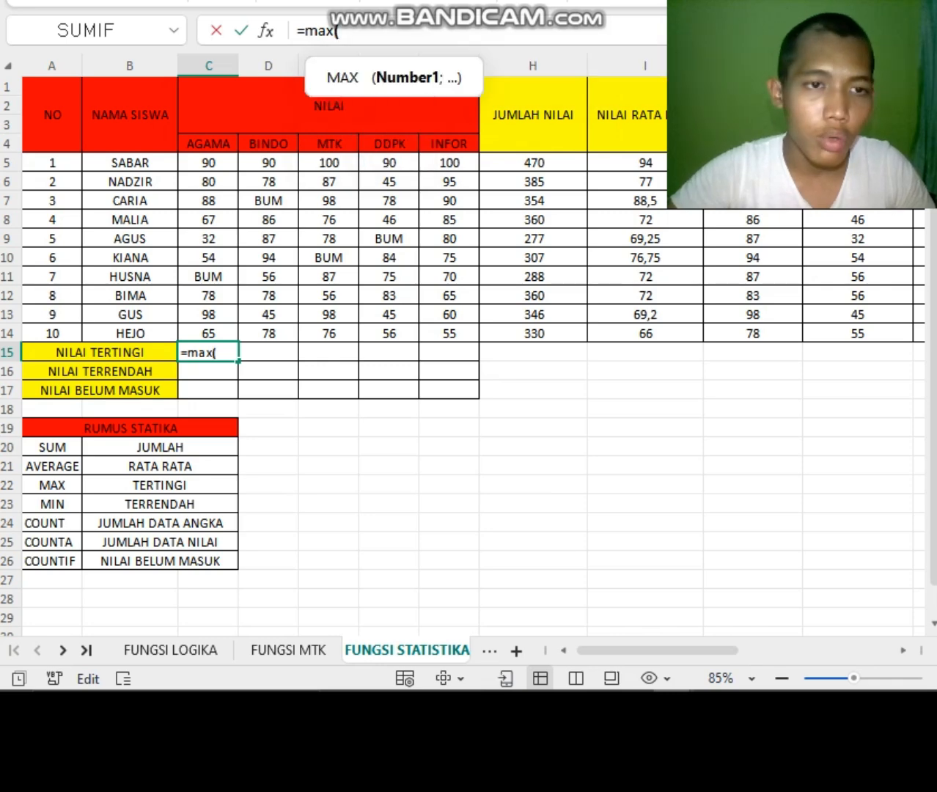
left_click(208, 162)
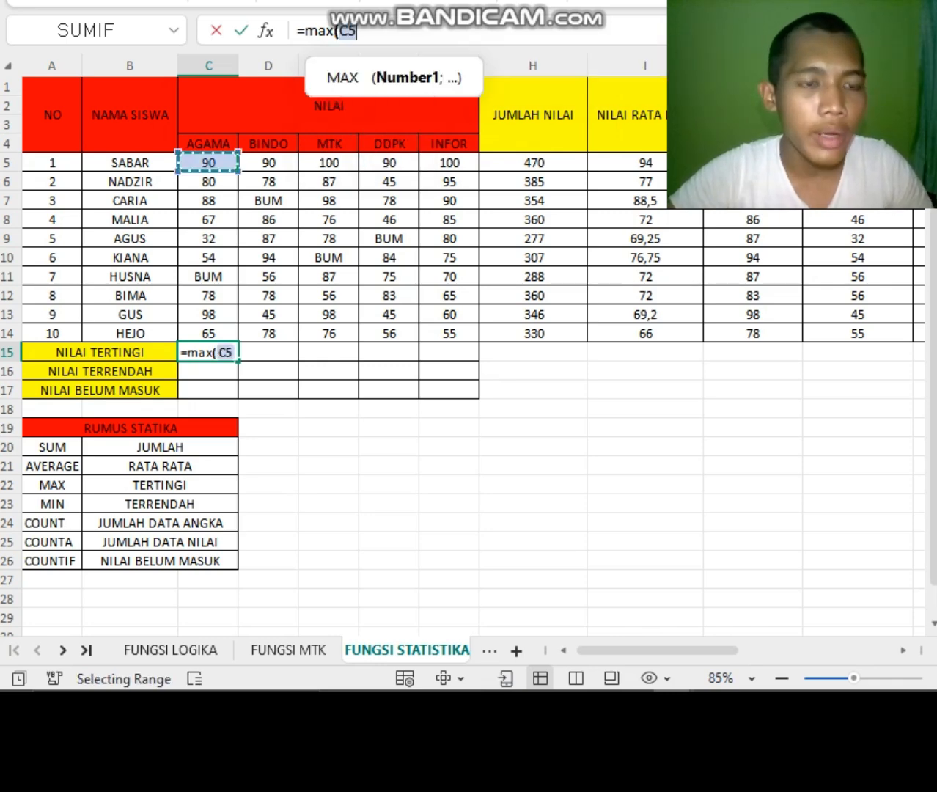
left_click_drag(235, 167, 235, 337)
type(")")
key("Return")
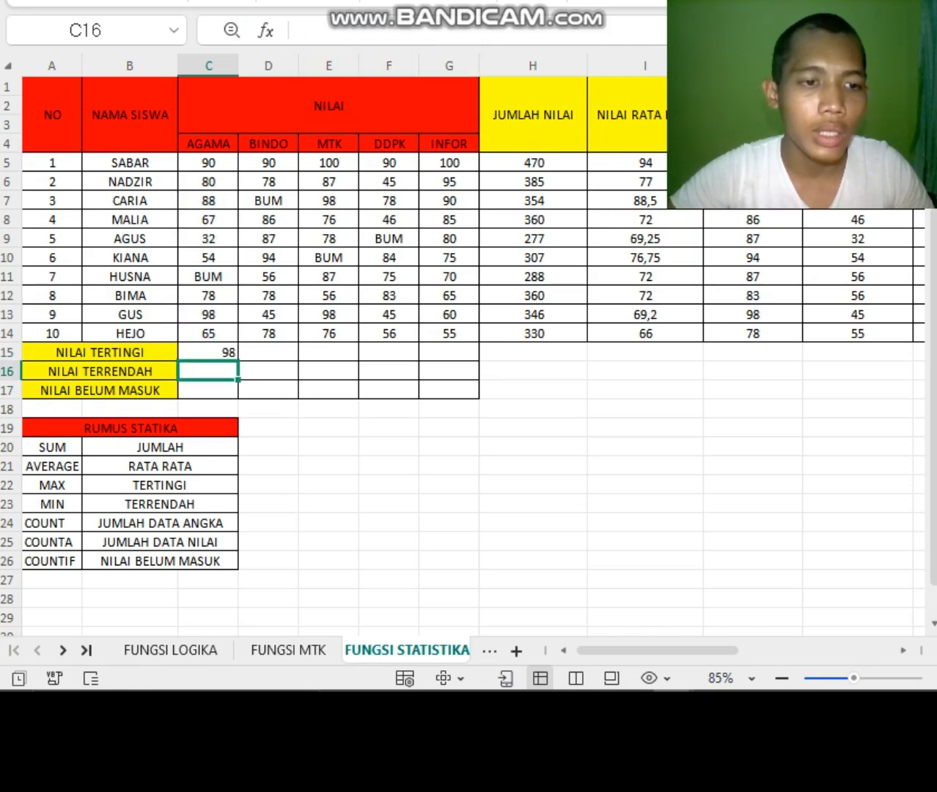
Fill the MAX formula from C15 across to G15 for the other subjects and check the copied formula in D15
left_click(208, 352)
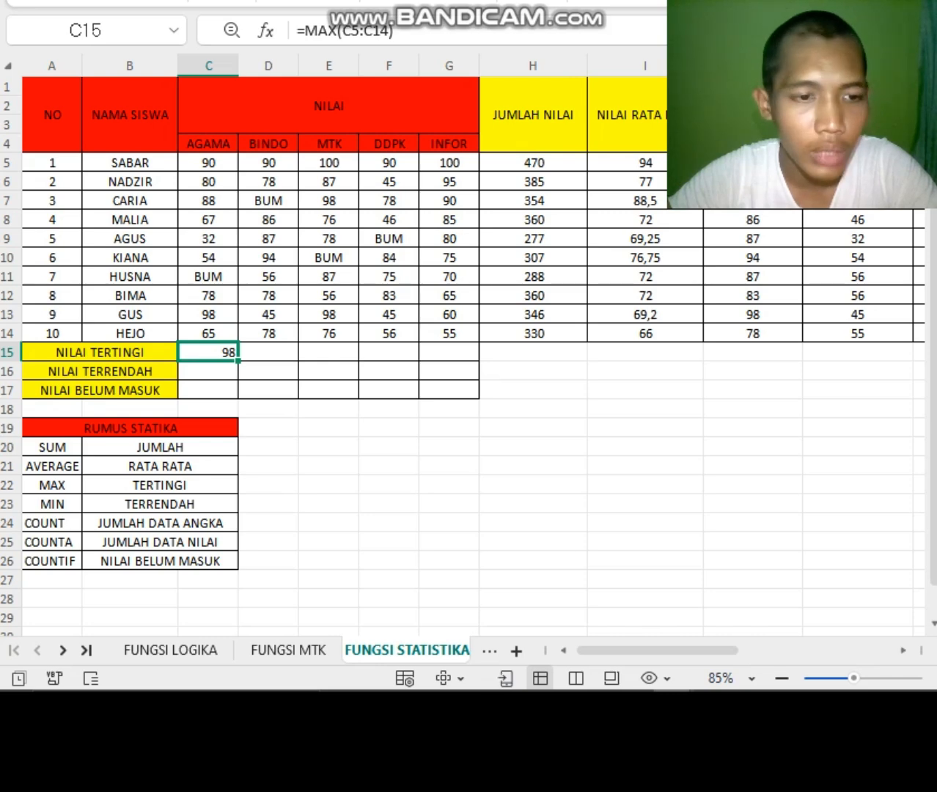
left_click_drag(239, 361, 472, 355)
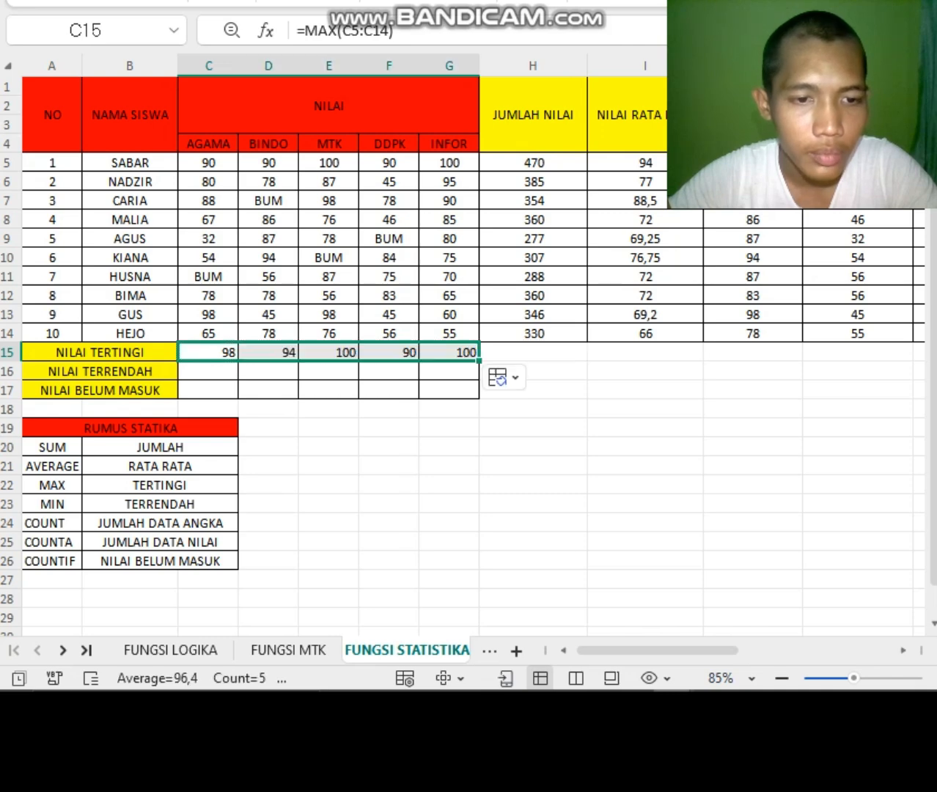
left_click(525, 353)
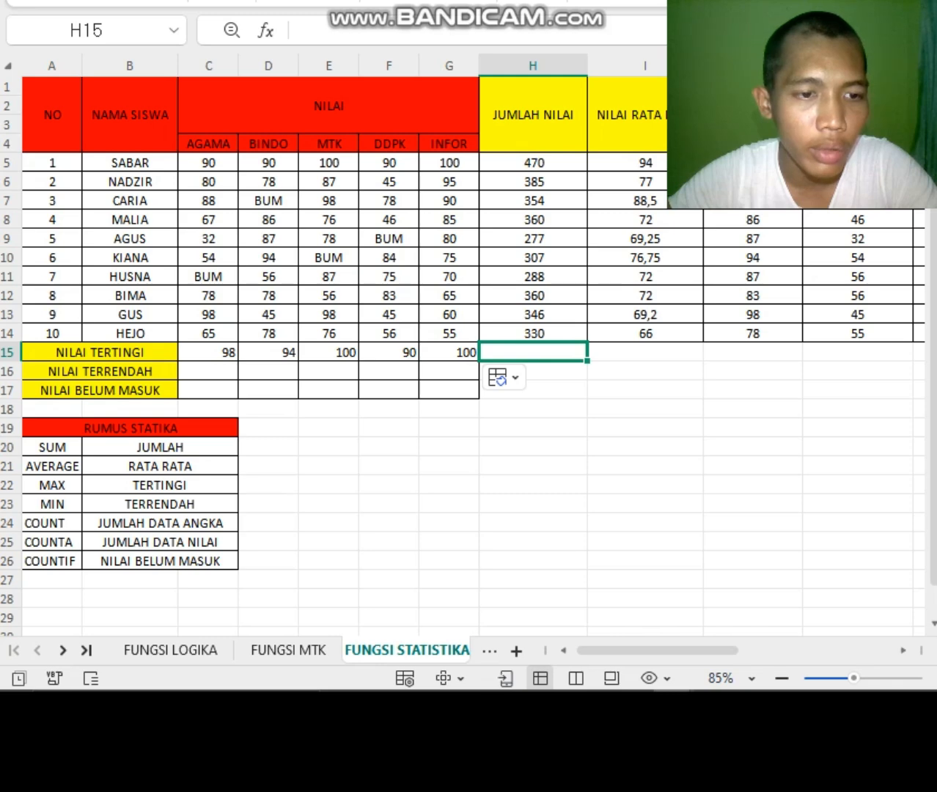
left_click(268, 352)
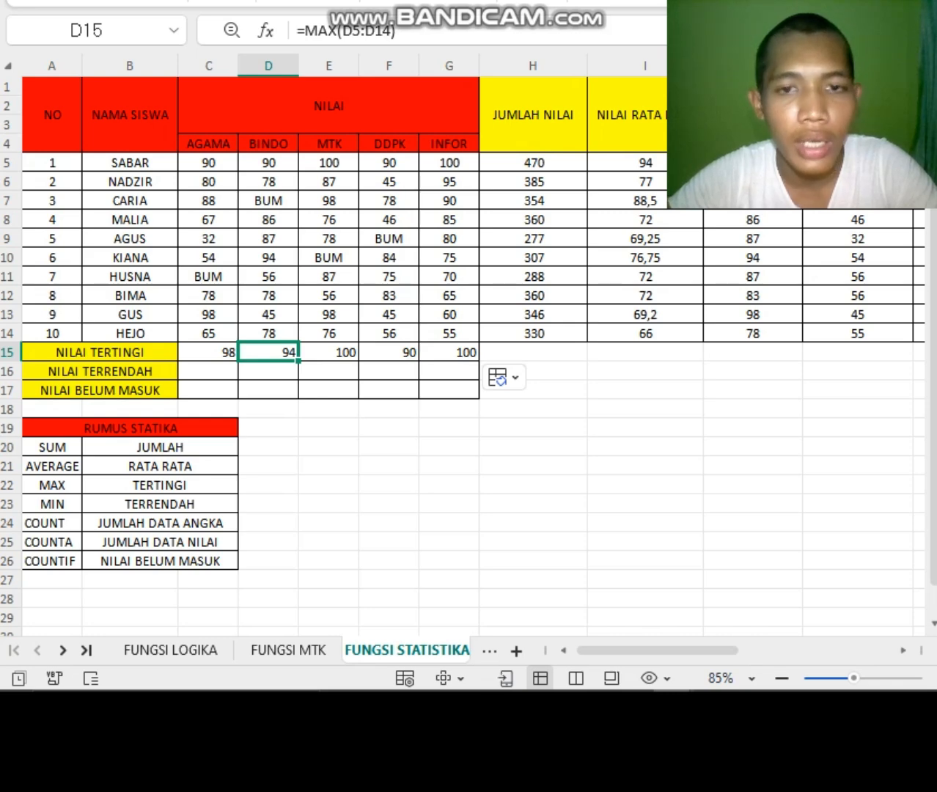
left_click(329, 409)
left_click(101, 372)
left_click(329, 408)
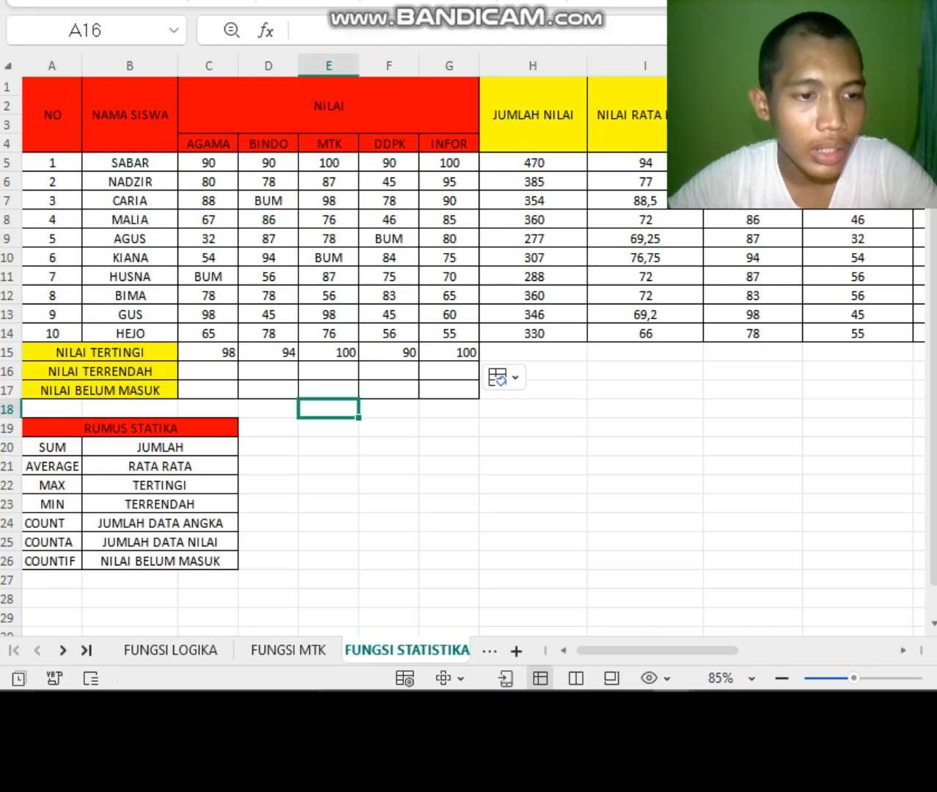
left_click(101, 371)
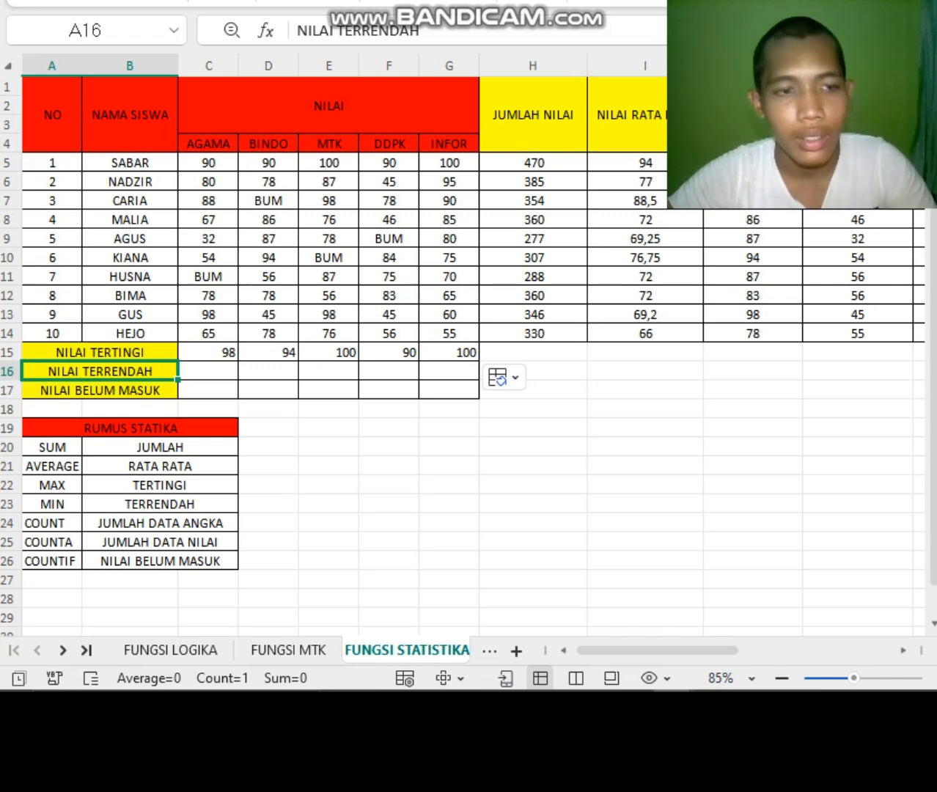
Enter the NILAI TERRENDAH formula =MIN(C5:C14) for AGAMA in cell C16
left_click(208, 372)
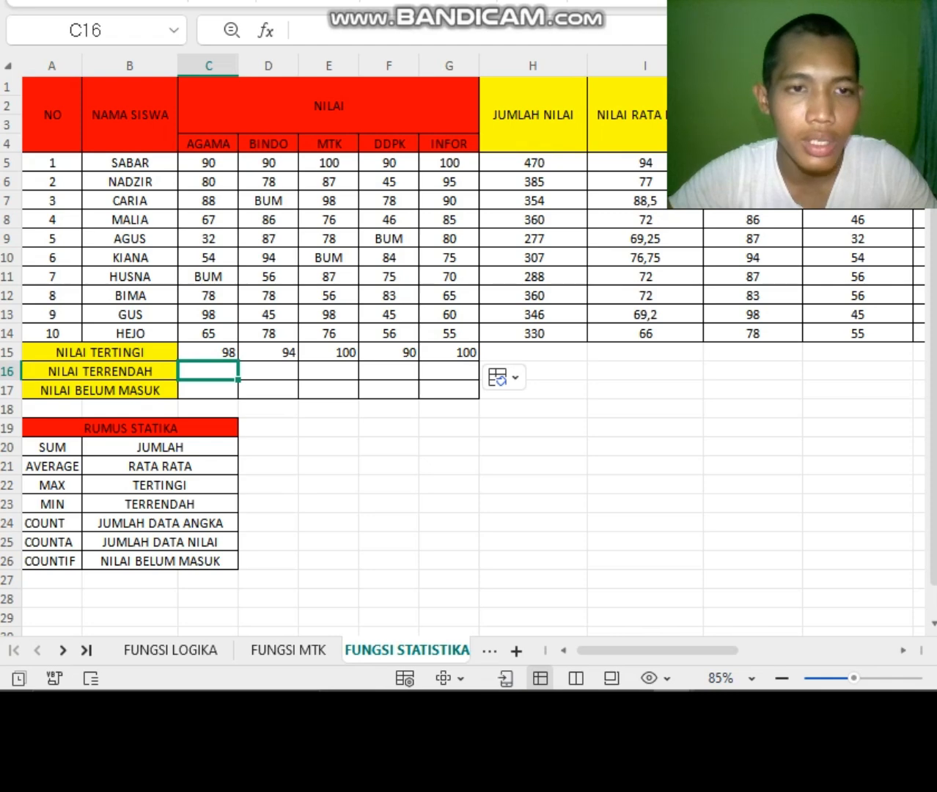
type("=min")
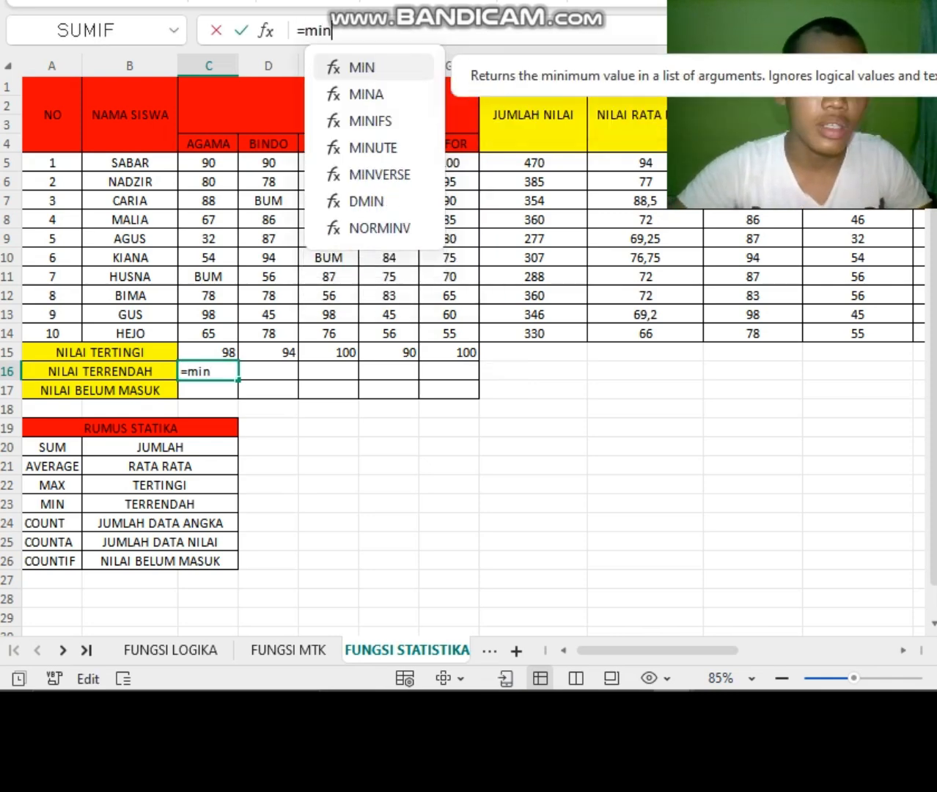
type("(")
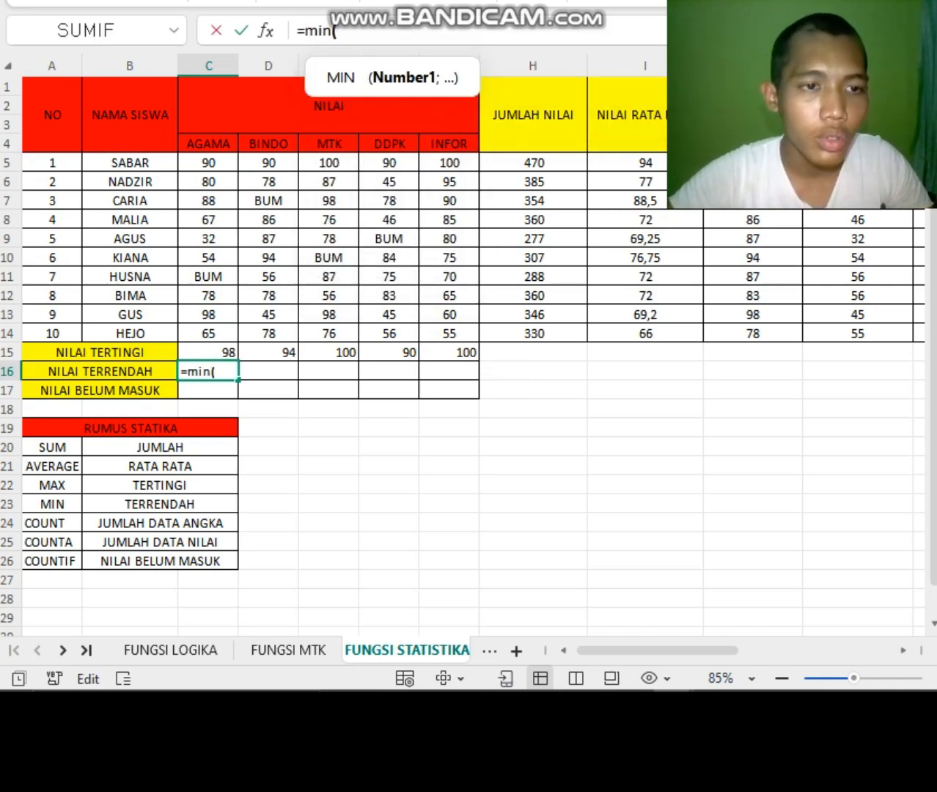
left_click(208, 163)
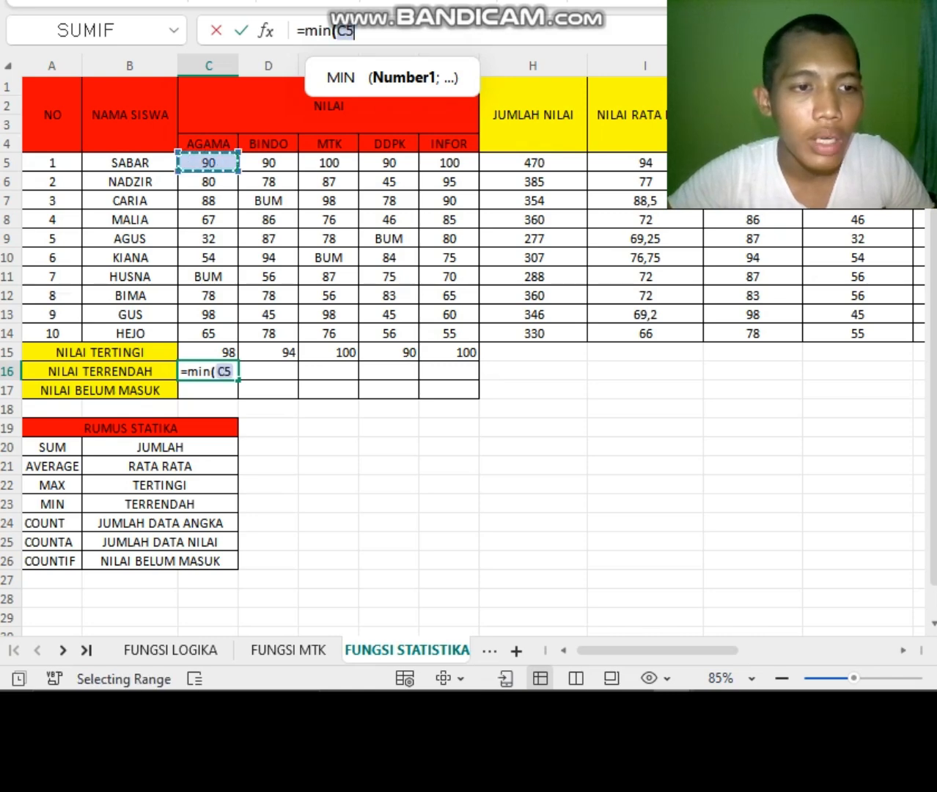
left_click_drag(208, 162, 220, 334)
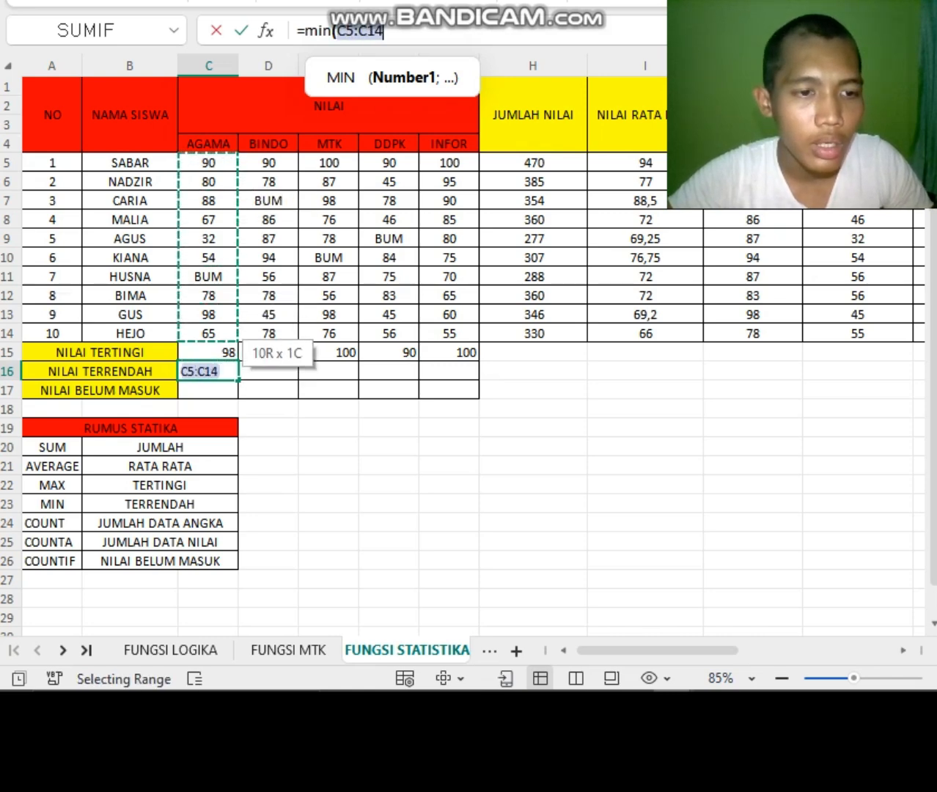
type(")")
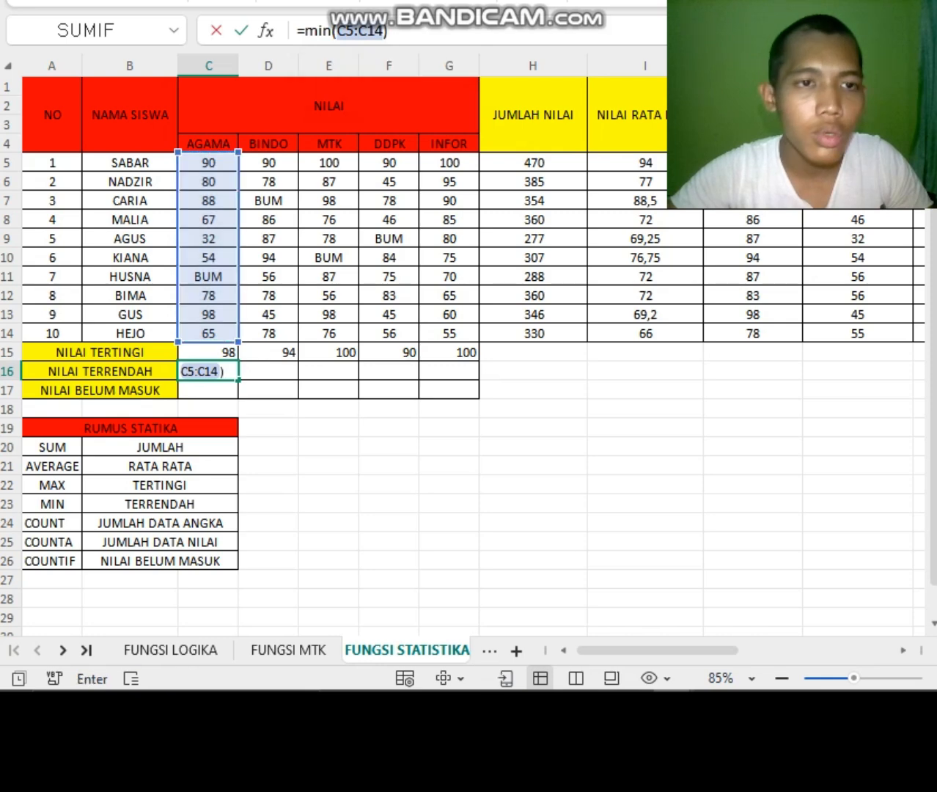
key("Return")
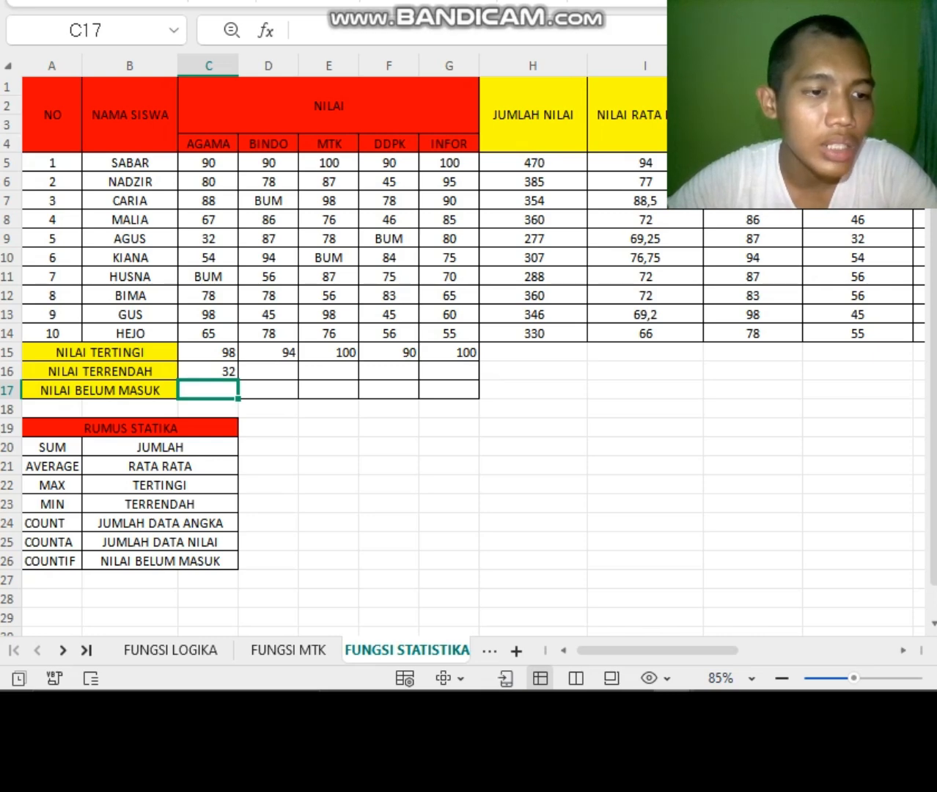
Fill the MIN formula from C16 across to G16 for the remaining subjects
left_click(208, 371)
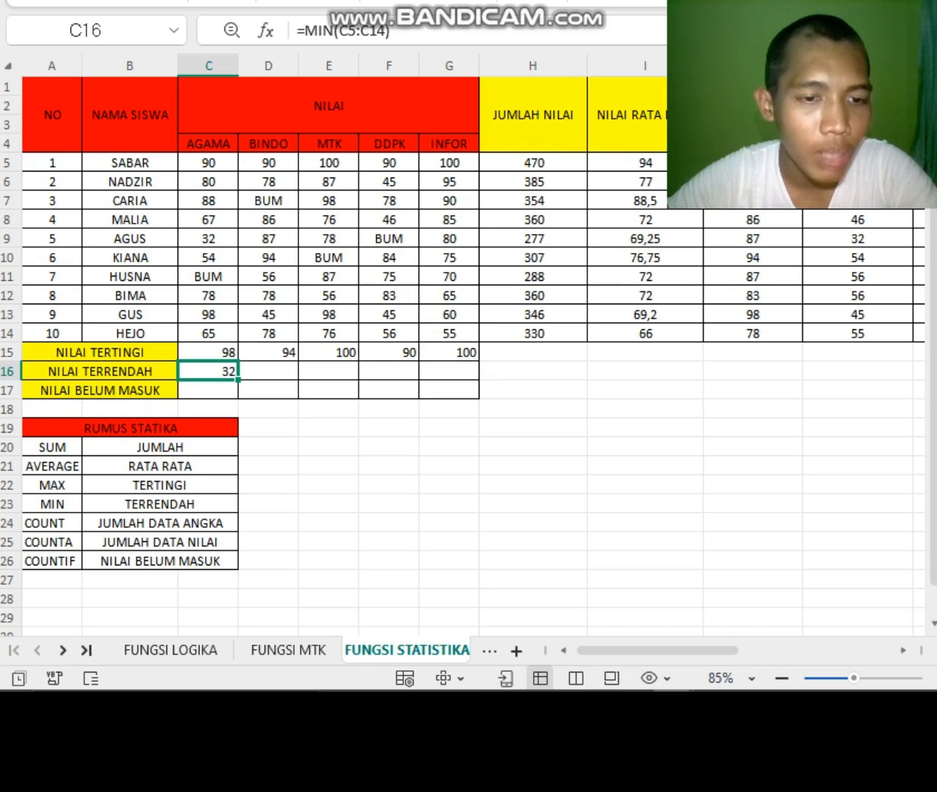
left_click_drag(237, 378, 469, 375)
left_click(645, 428)
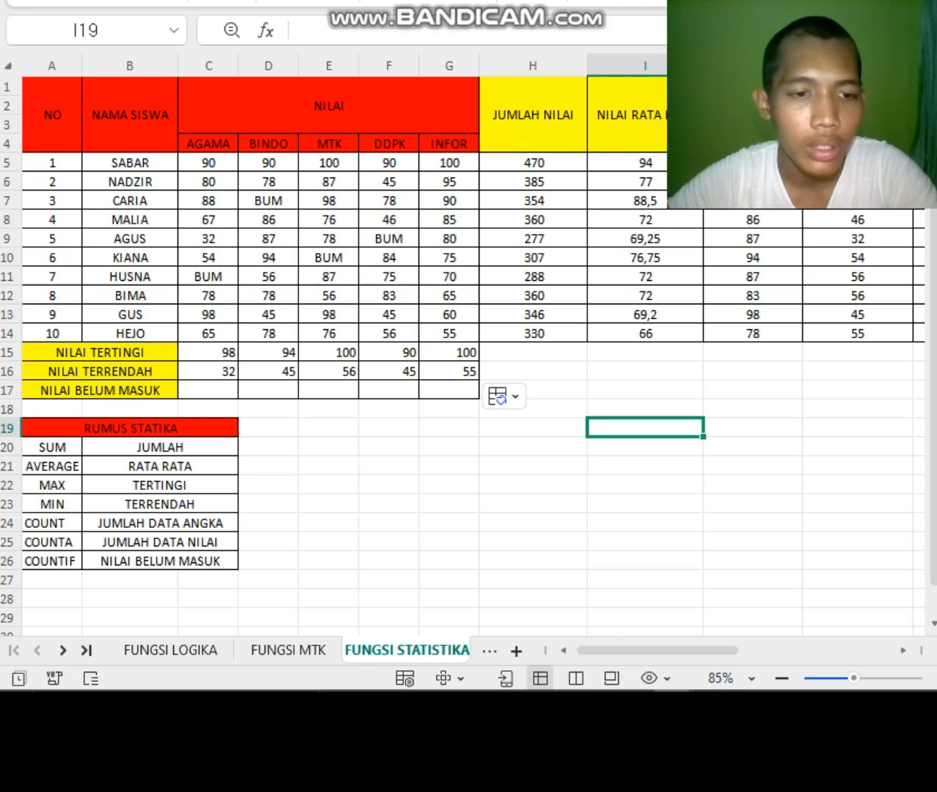
left_click(449, 409)
Enter the NILAI BELUM MASUK formula =COUNTIF(C5:C14;"BUM") for AGAMA in cell C17
left_click(208, 390)
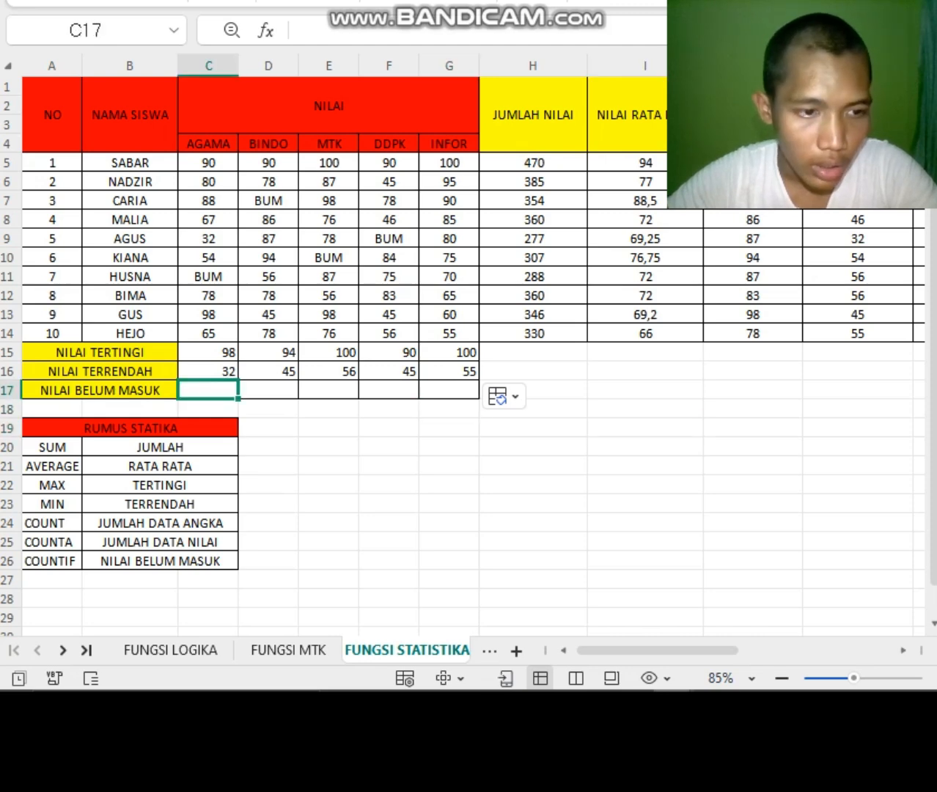
left_click(329, 428)
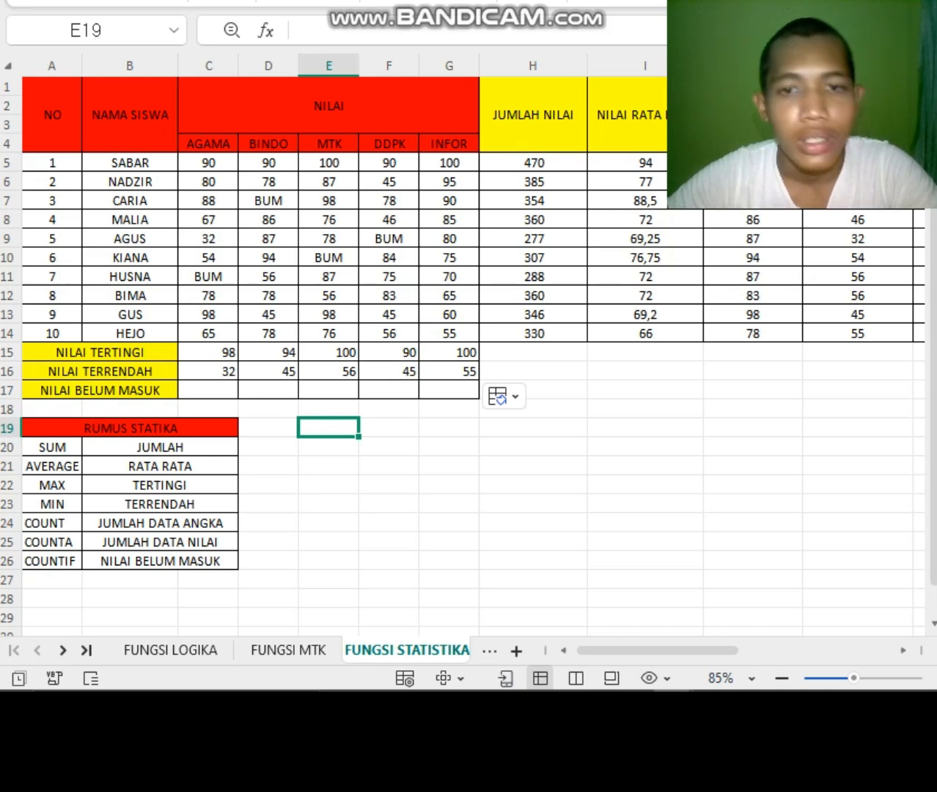
left_click(208, 390)
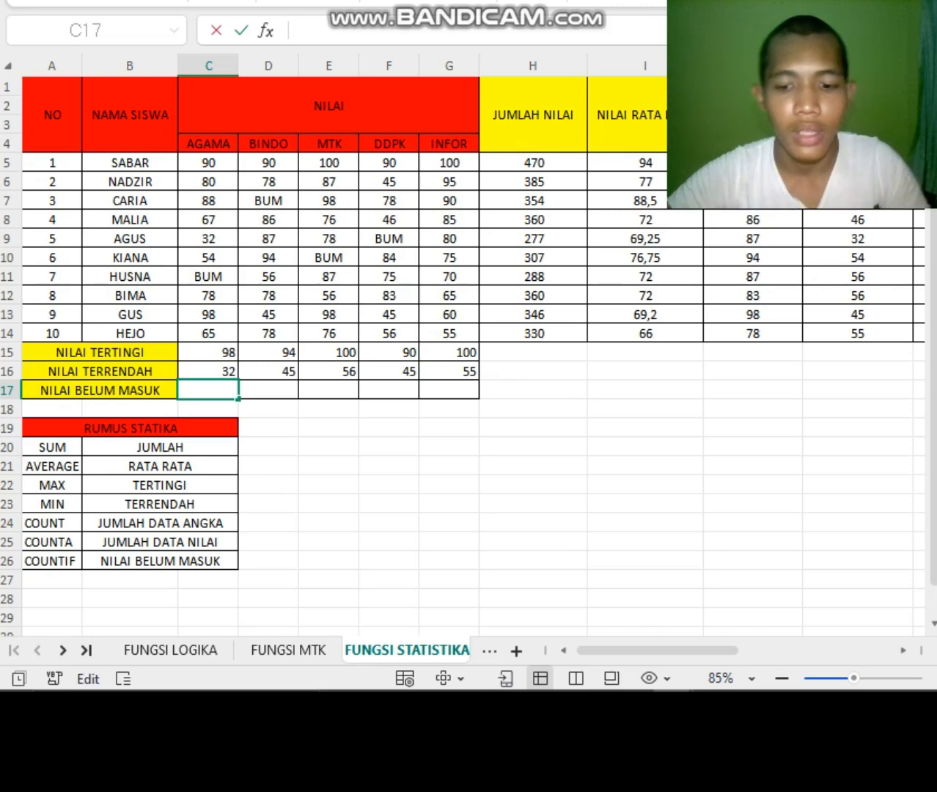
type("=coun")
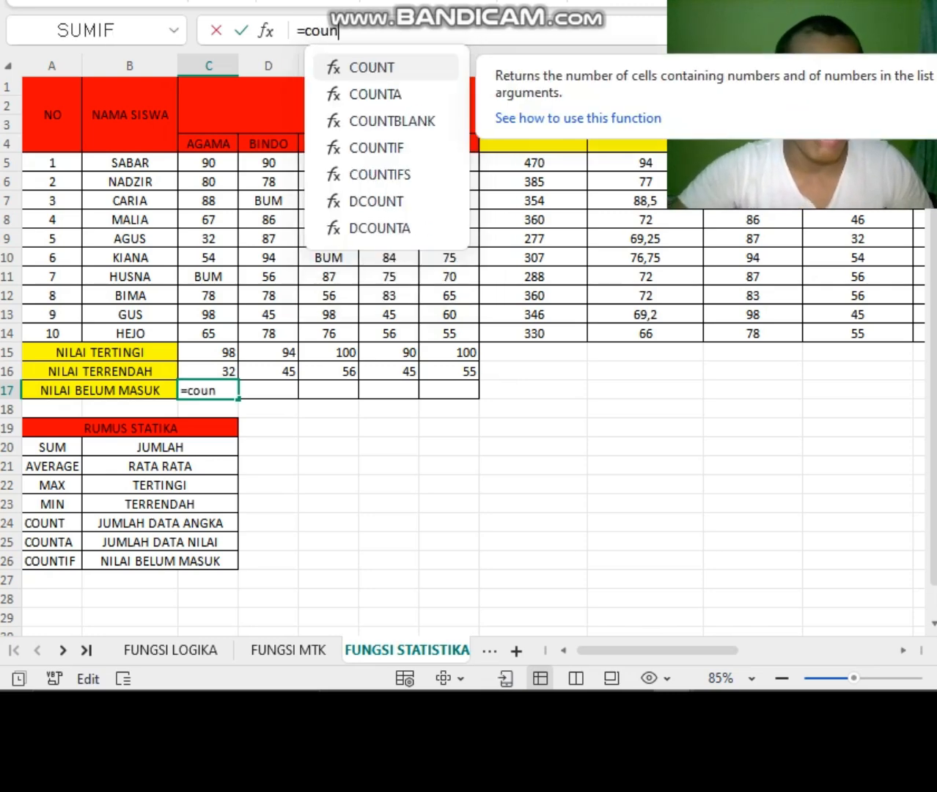
type("tif(")
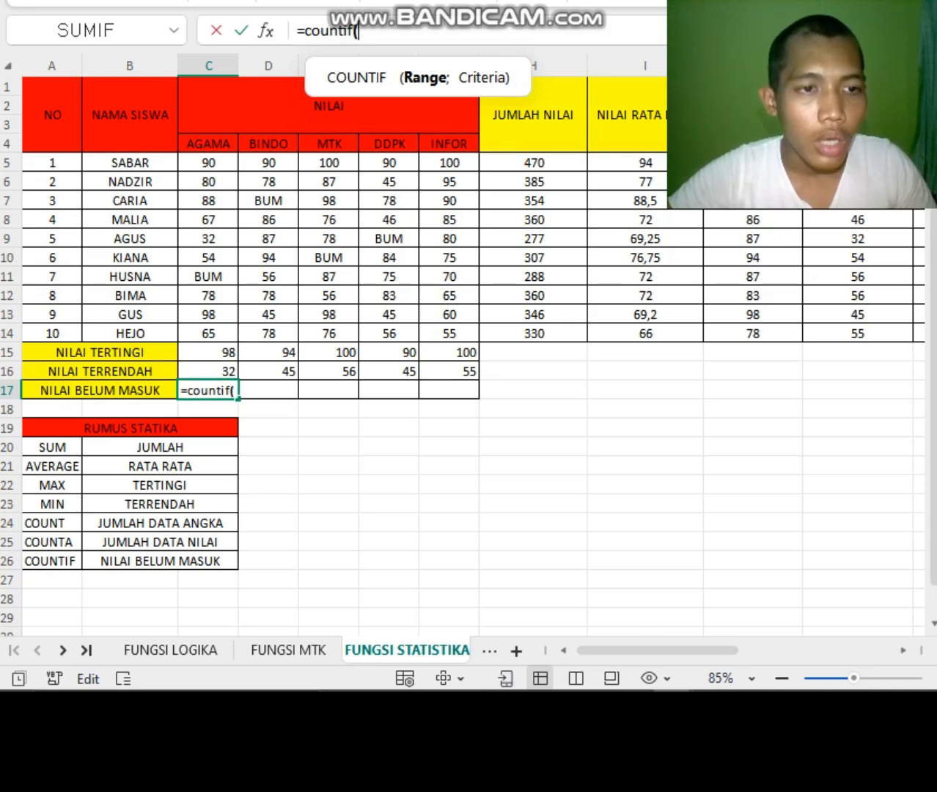
left_click(209, 163)
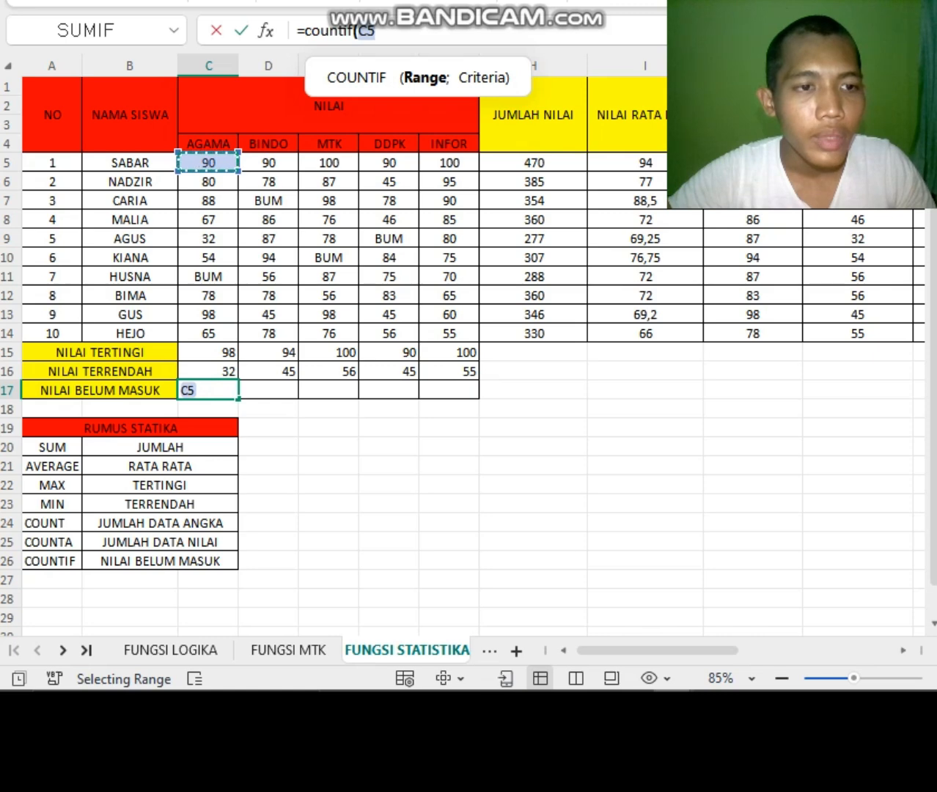
left_click_drag(208, 163, 220, 334)
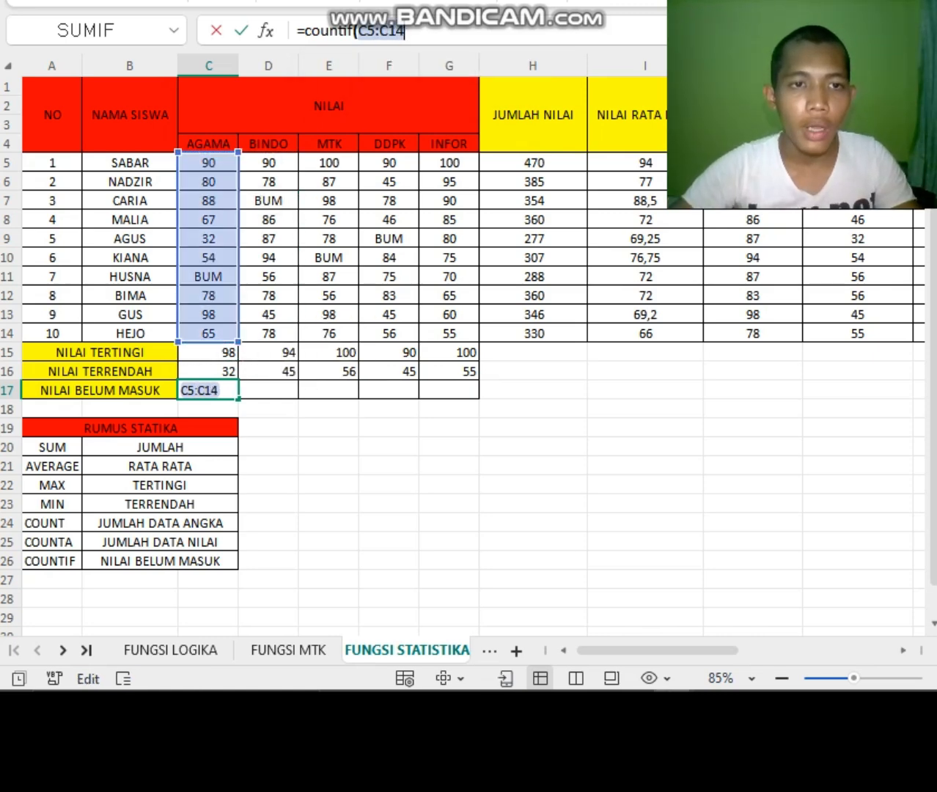
type(";")
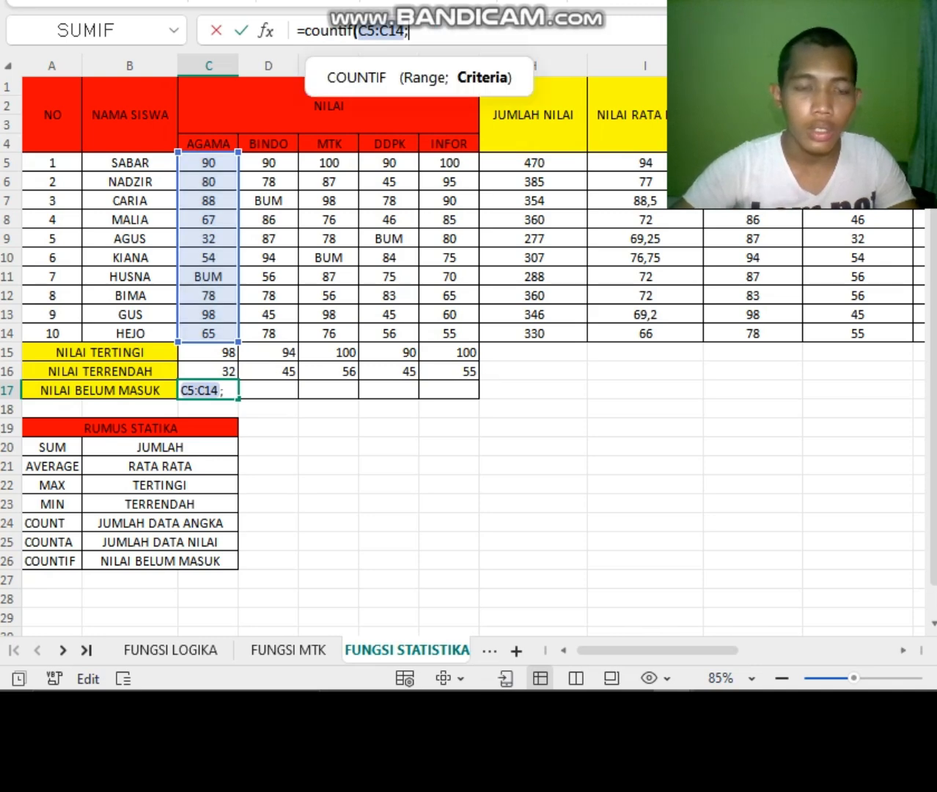
type("\"")
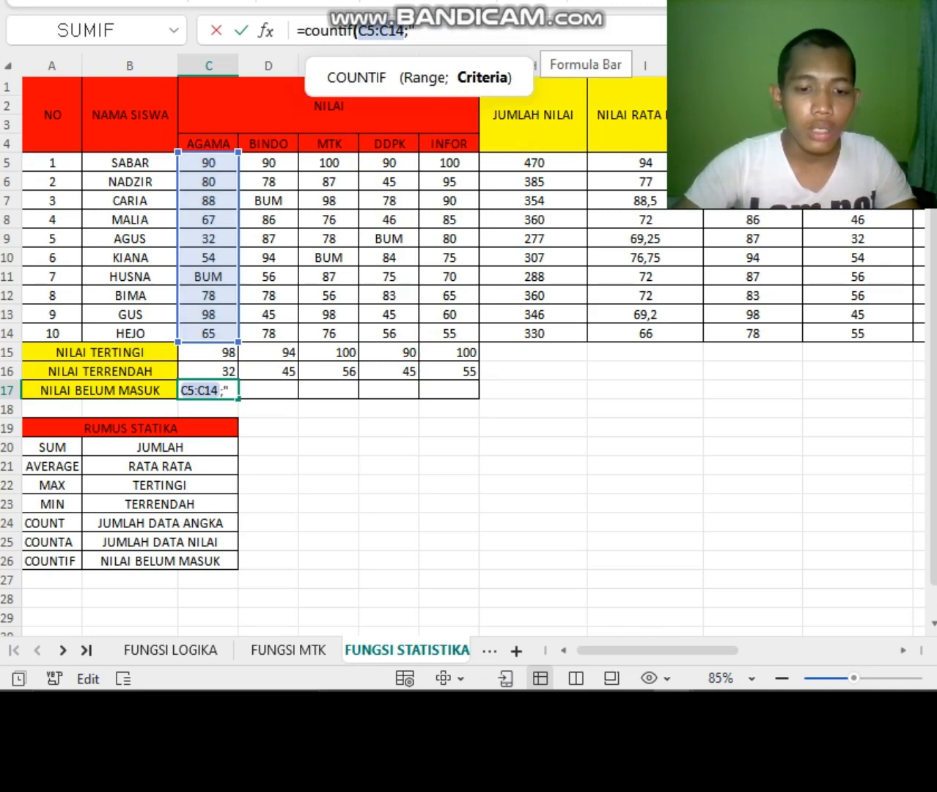
type("B")
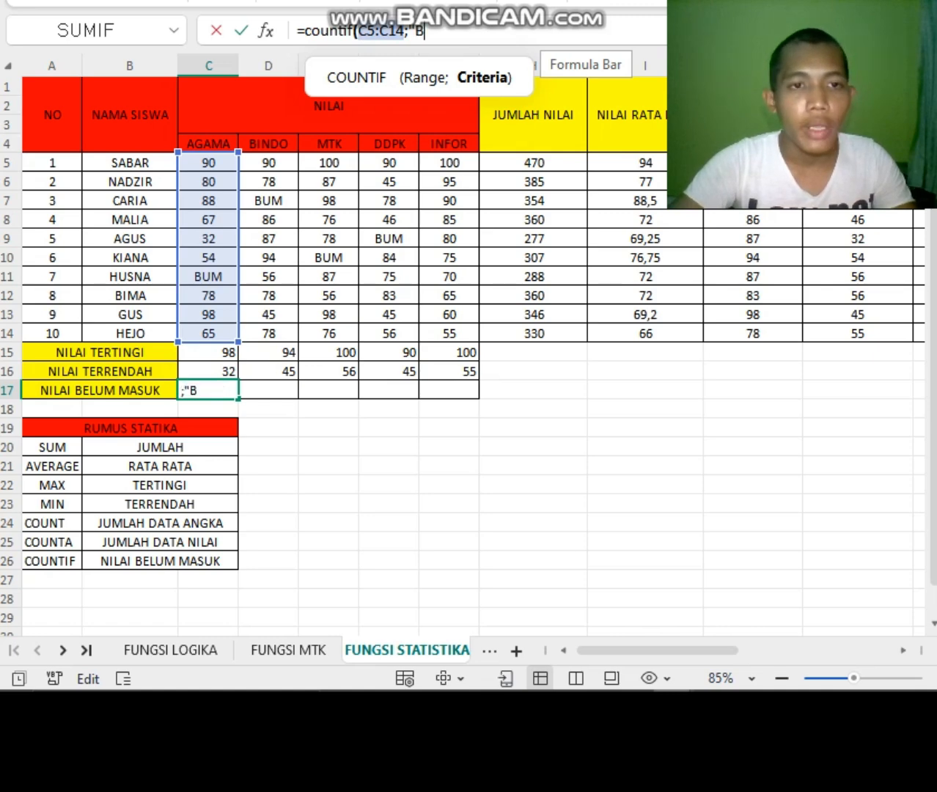
type("UM")
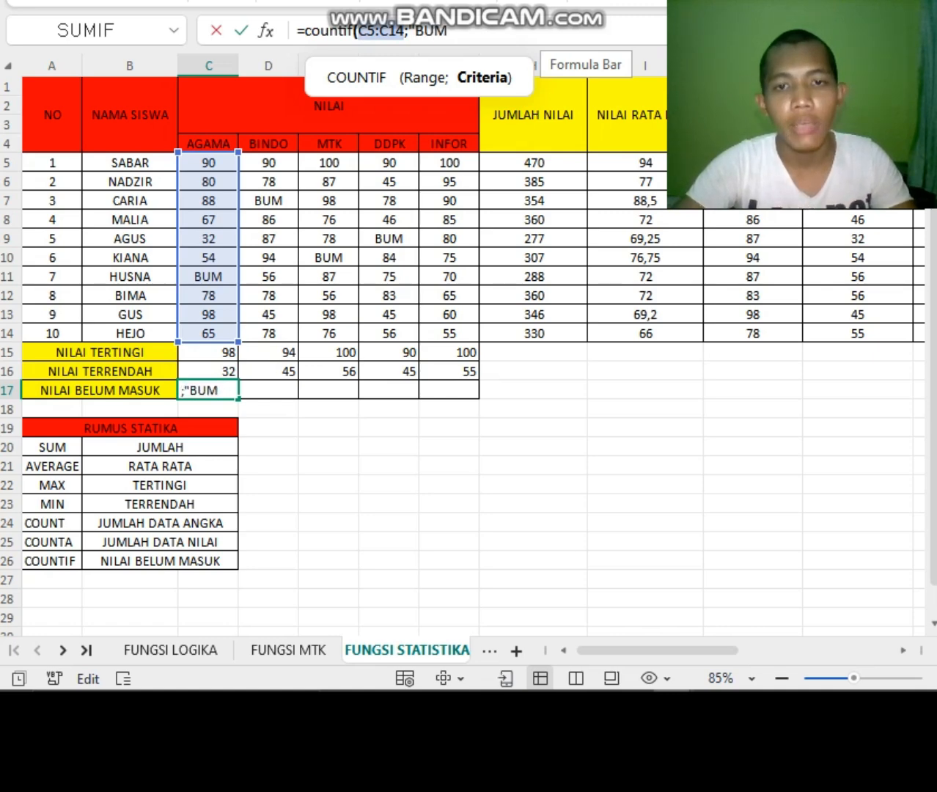
type("\"")
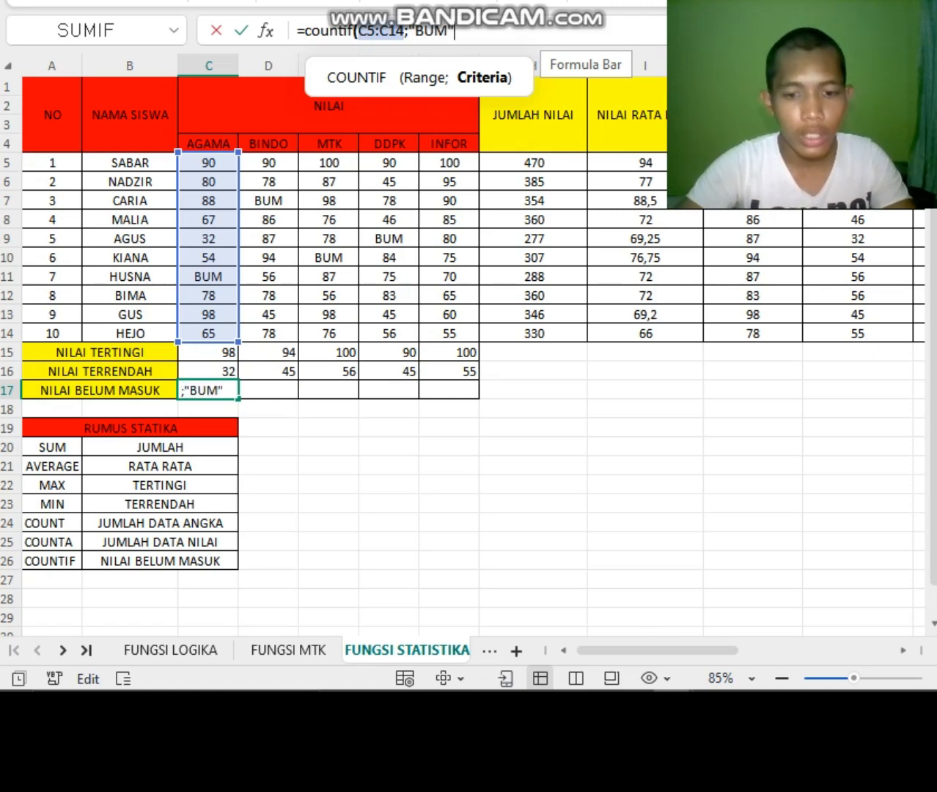
type(")")
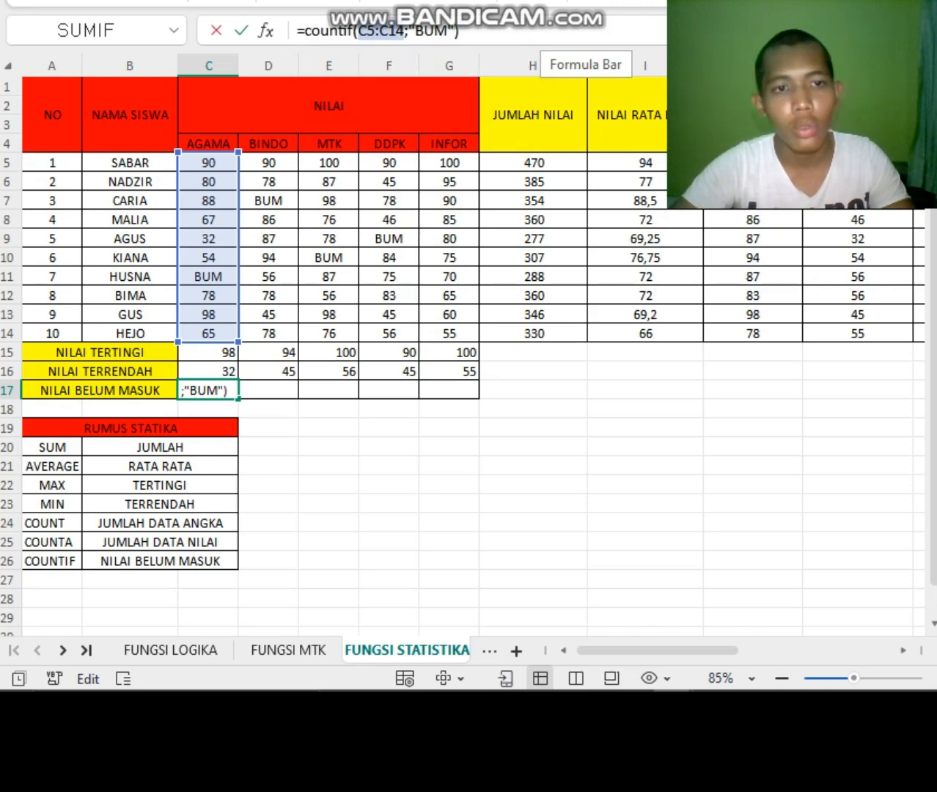
key("Return")
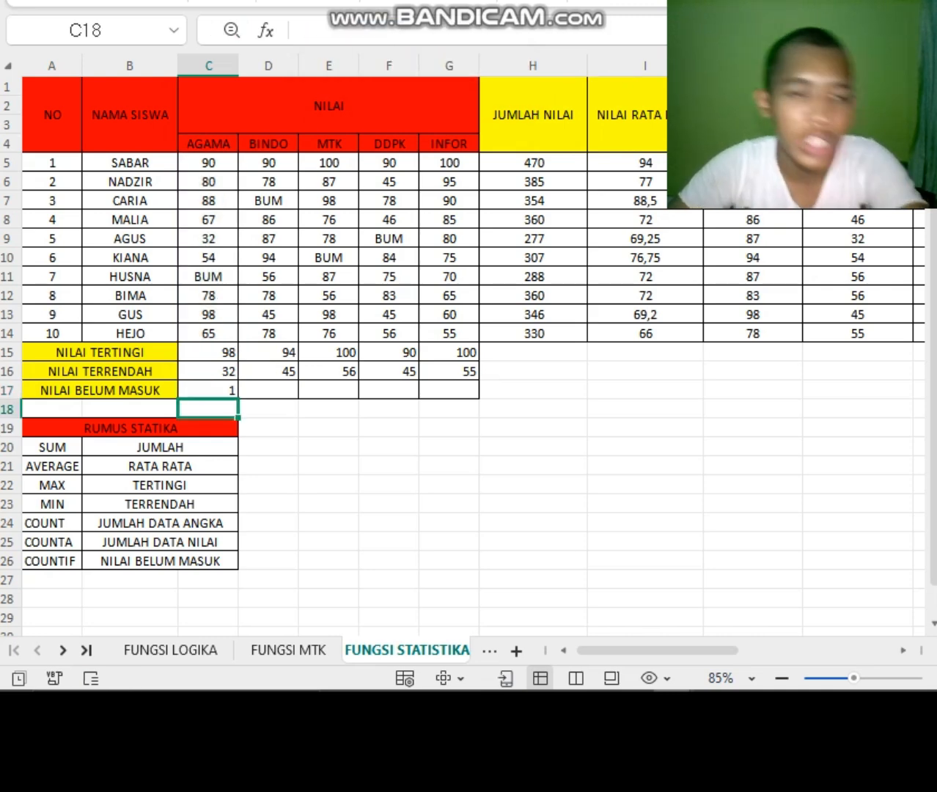
Fill the COUNTIF formula from C17 across to G17 and check the copied formulas in D17 and E17
left_click(208, 390)
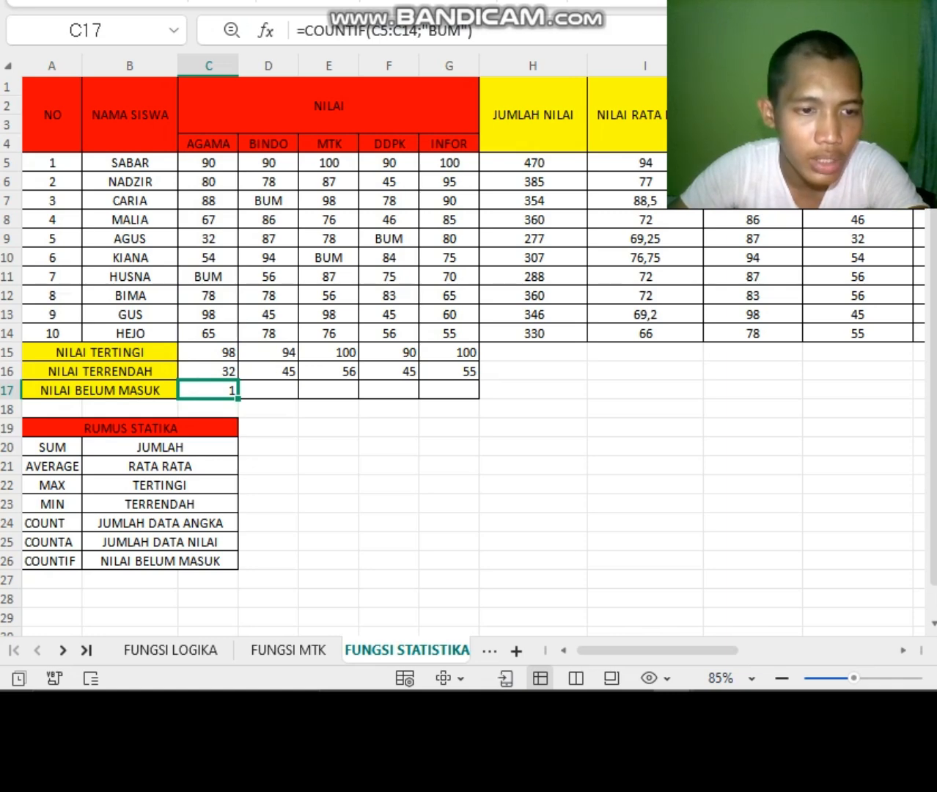
left_click_drag(238, 398, 451, 393)
left_click(448, 427)
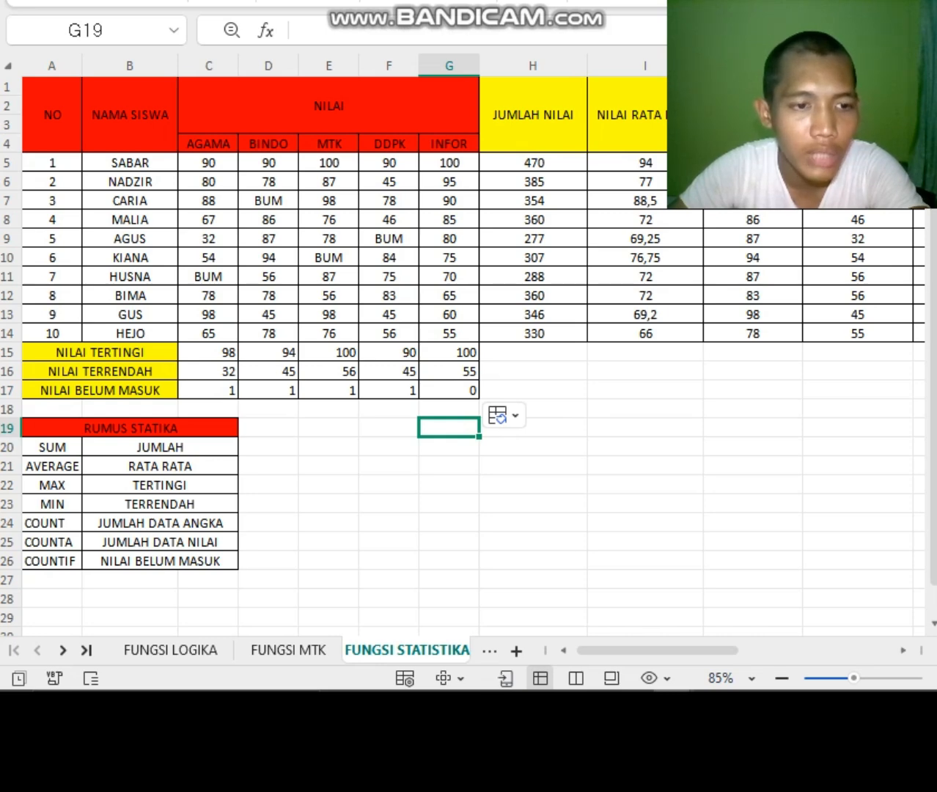
left_click(208, 390)
left_click(268, 390)
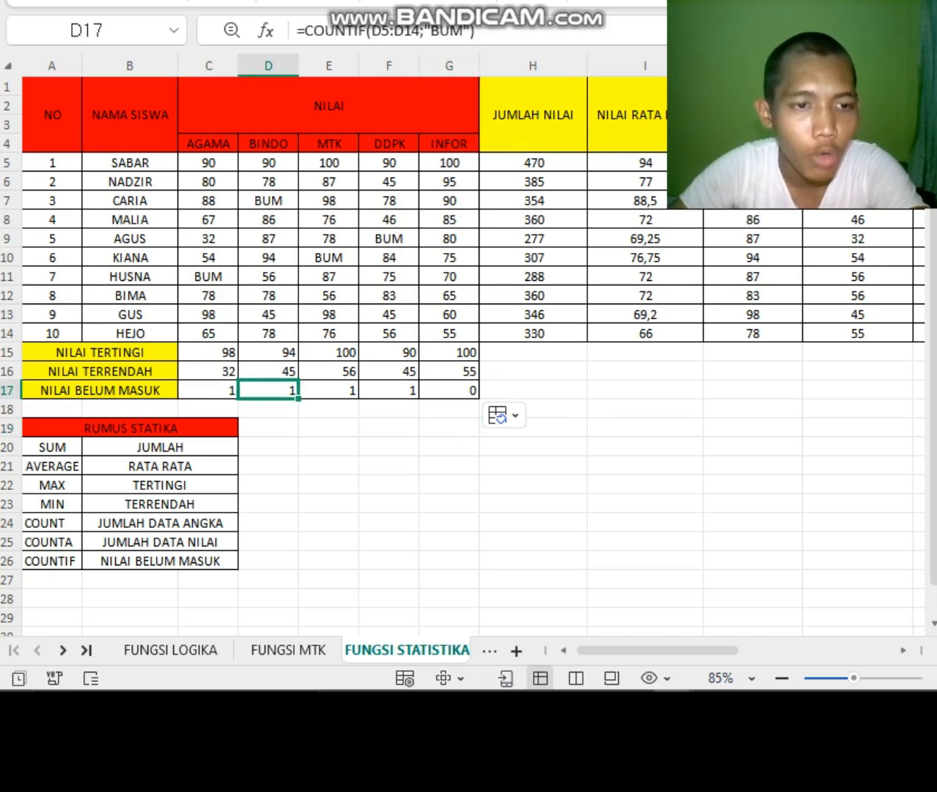
left_click(328, 390)
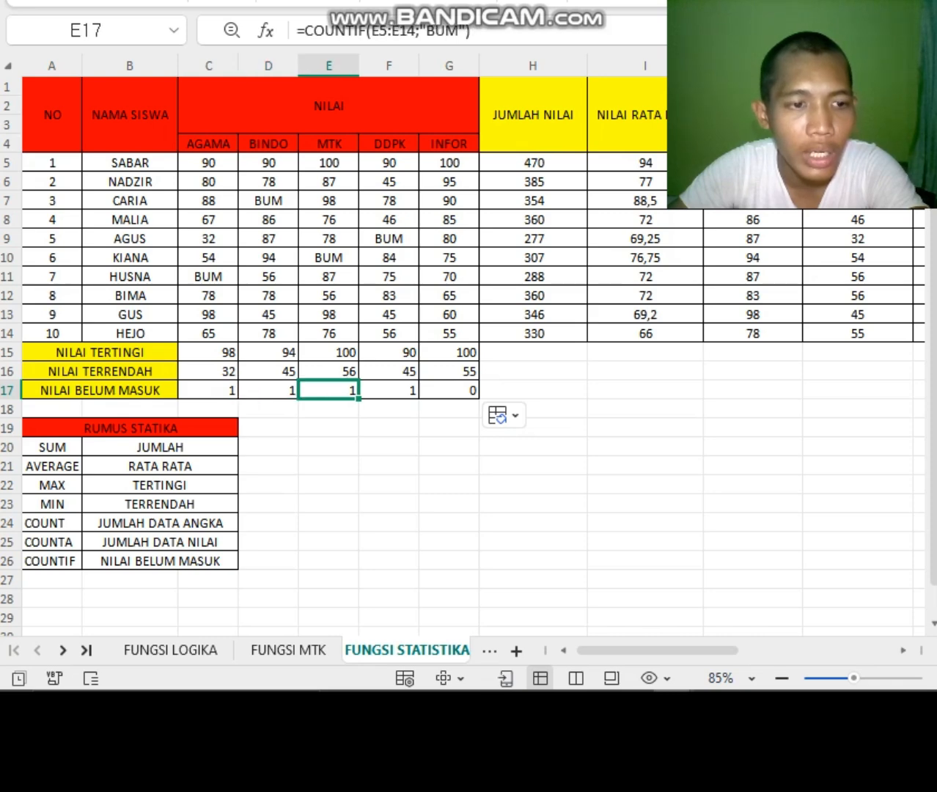
left_click(753, 390)
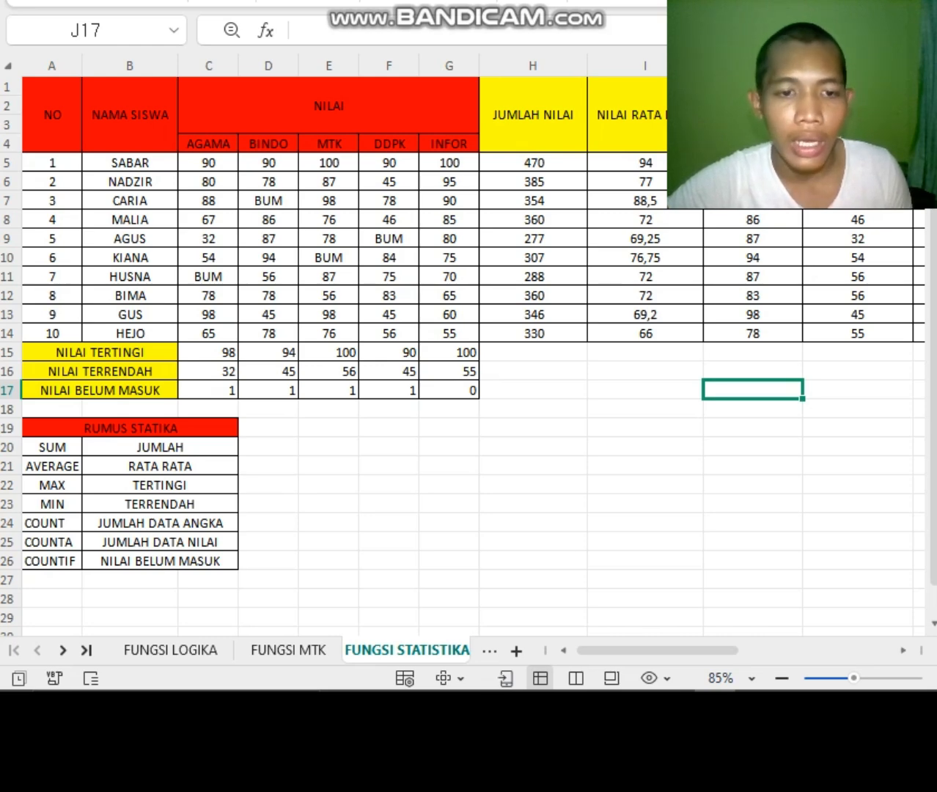
left_click(533, 409)
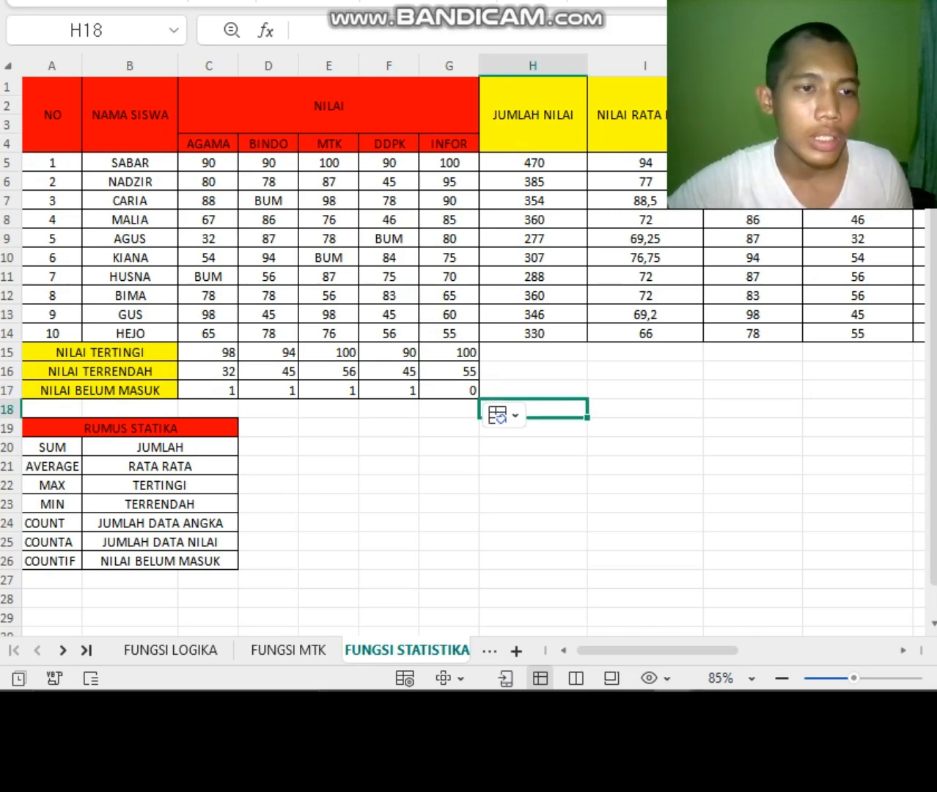
Insert a Clustered Column chart from the student names and subject grades in B1:G14
left_click(130, 115)
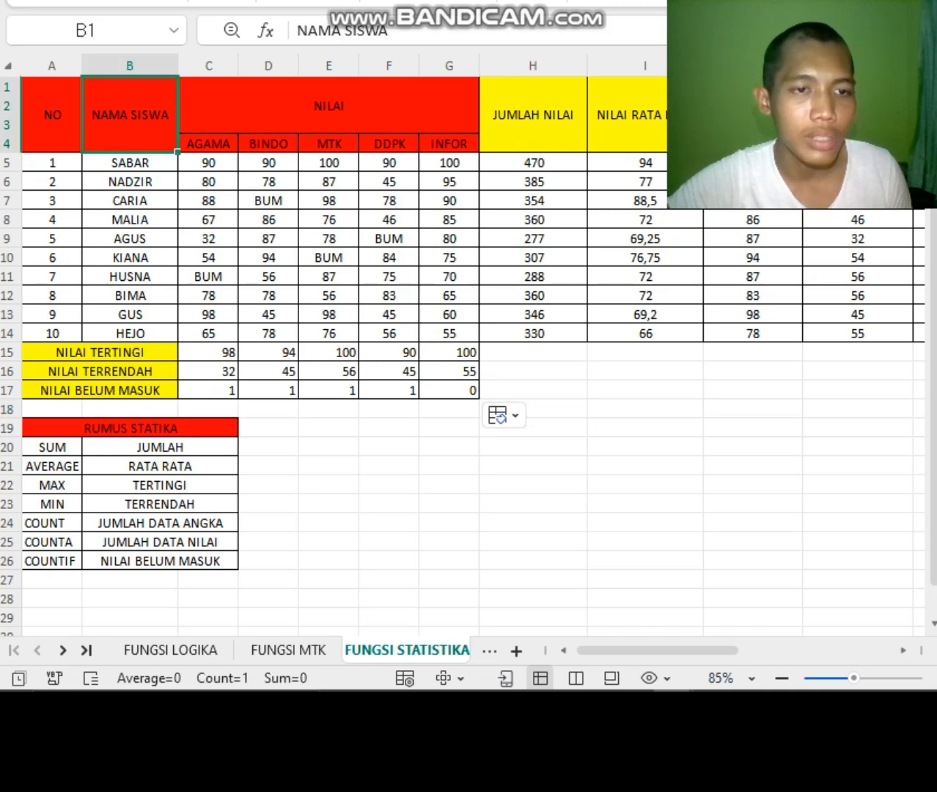
left_click_drag(130, 115, 448, 333)
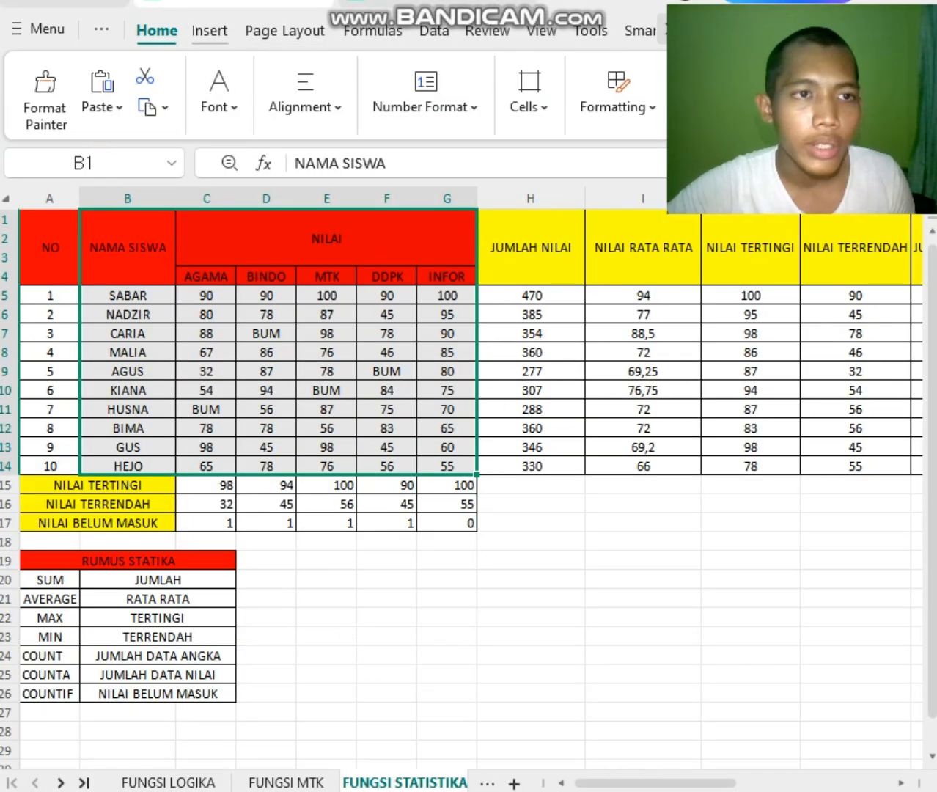
left_click(209, 31)
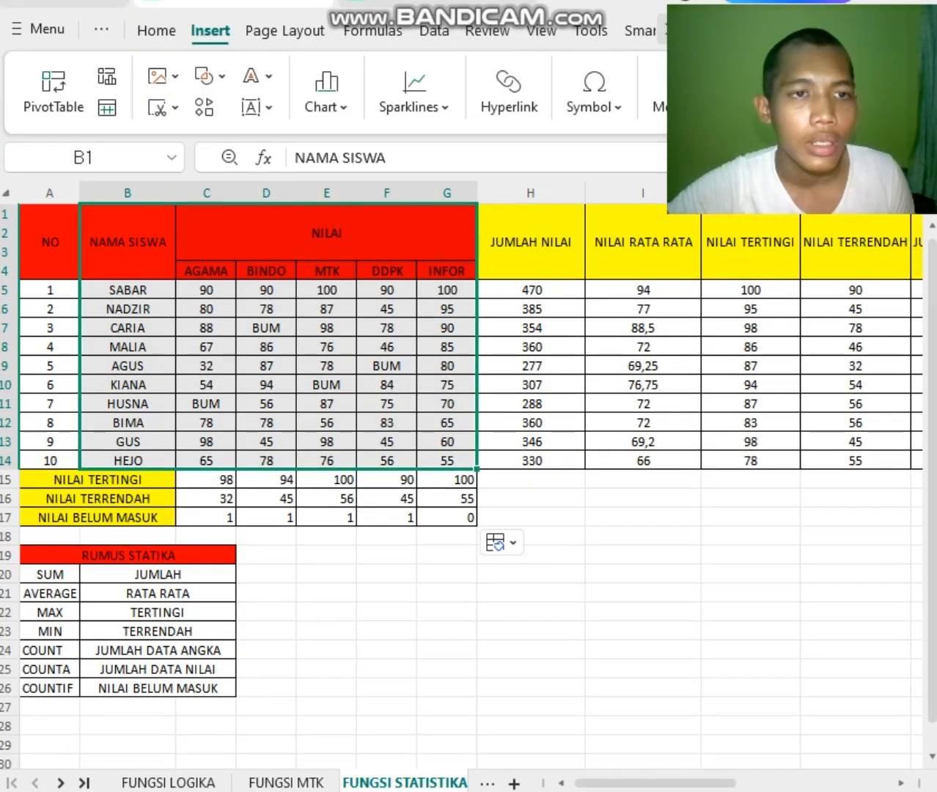
left_click(327, 93)
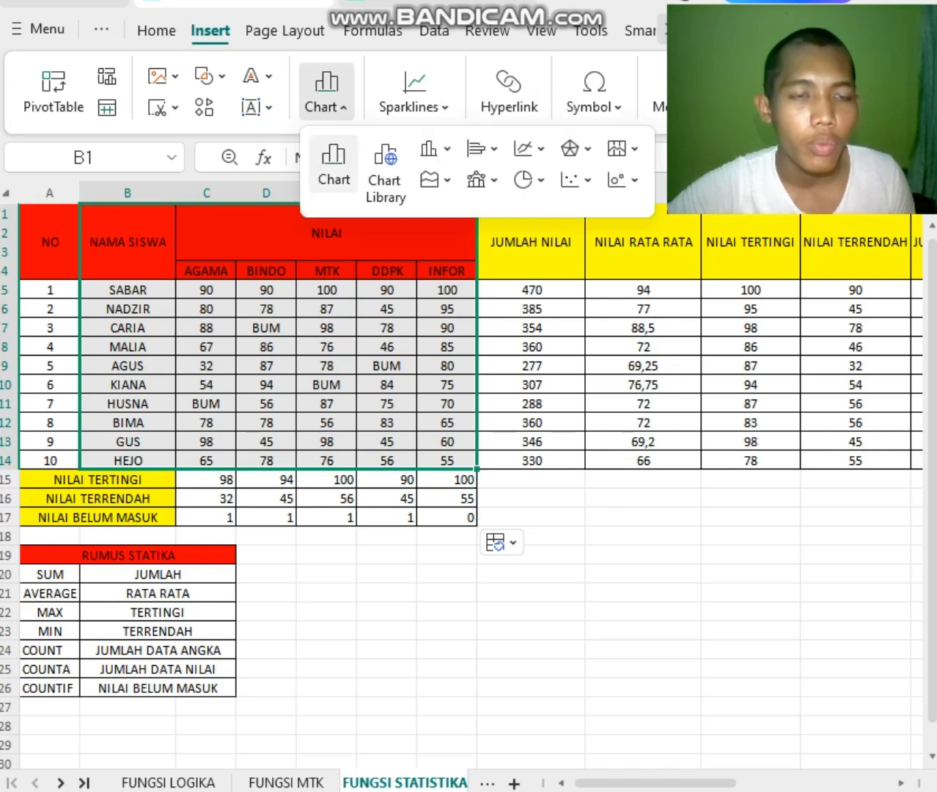
left_click(333, 163)
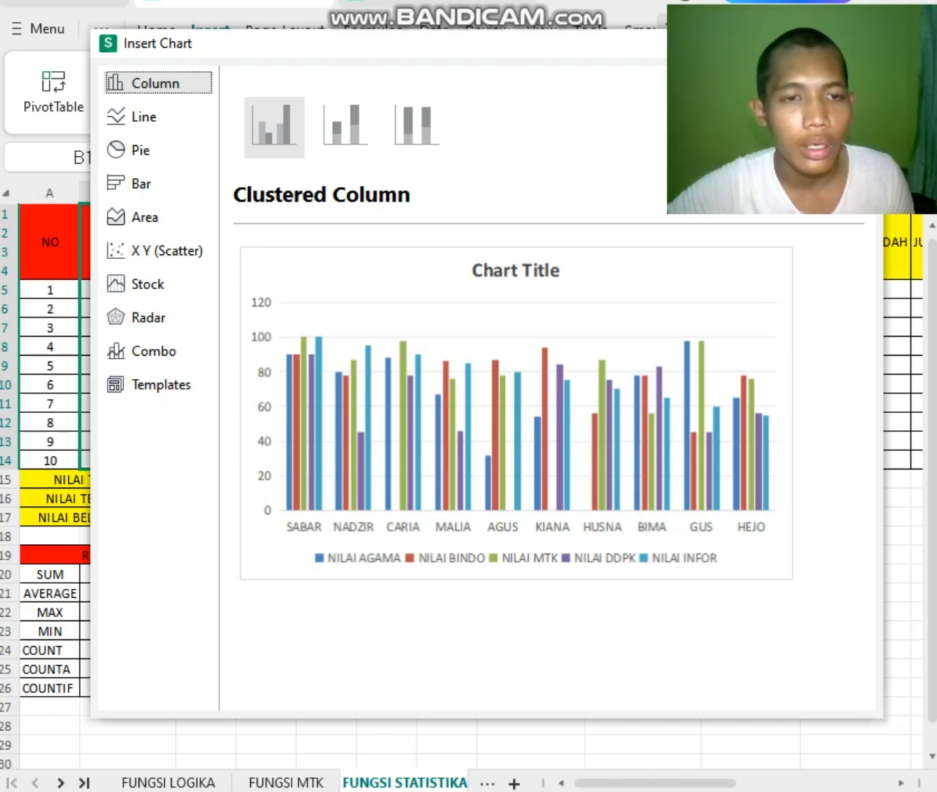
double_click(473, 499)
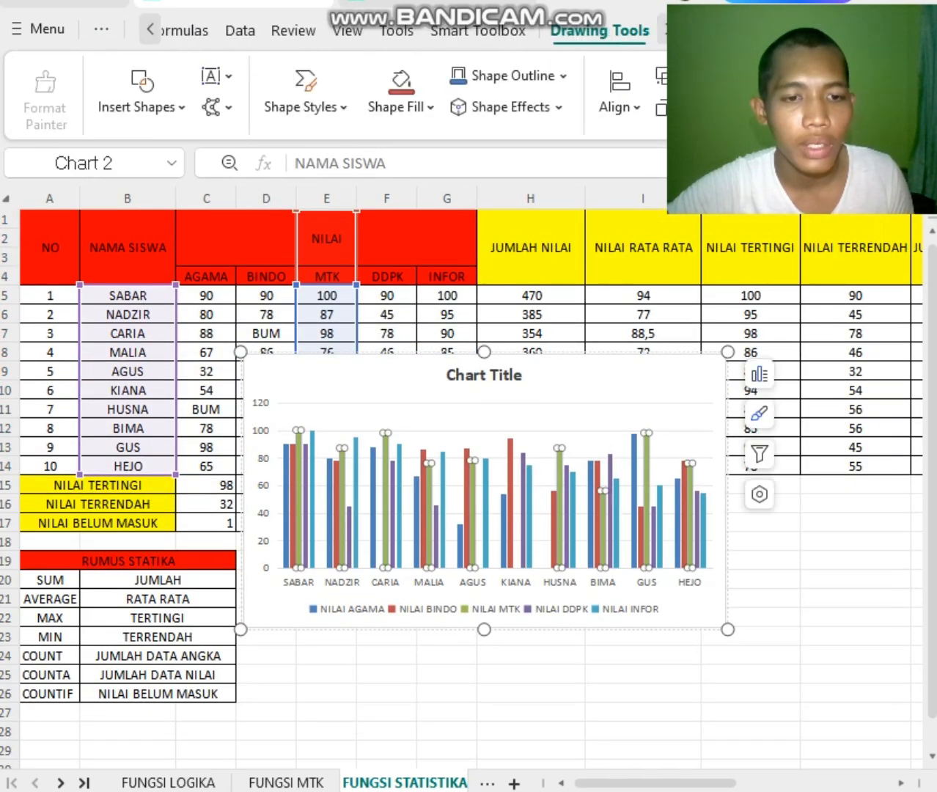
left_click_drag(494, 455, 507, 495)
left_click(497, 506)
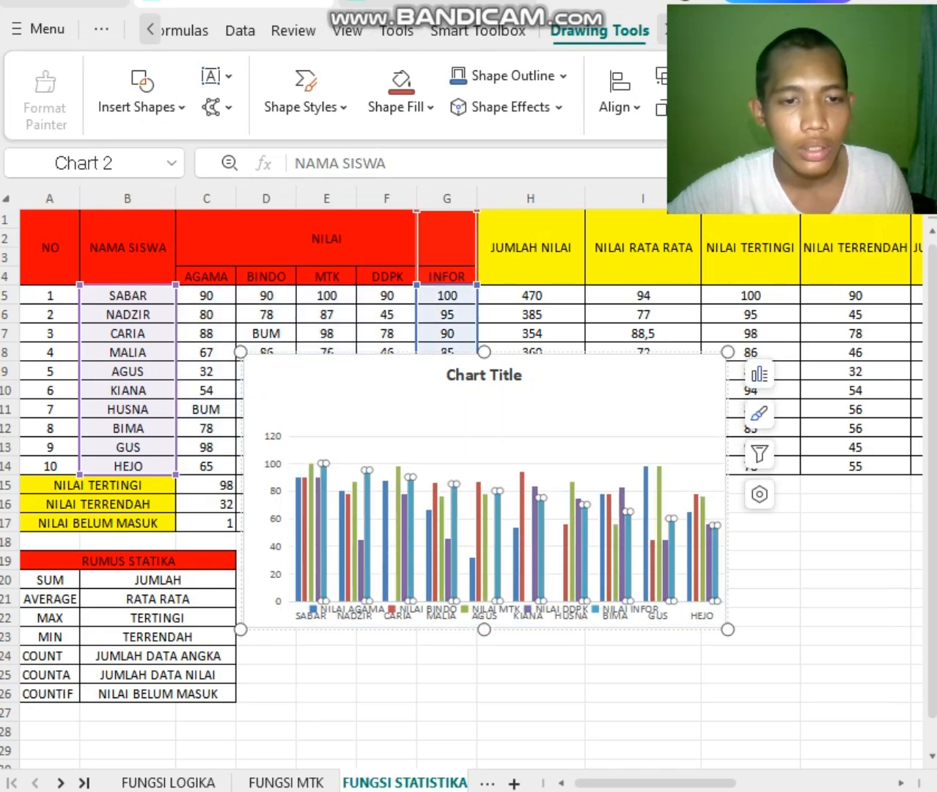
left_click(764, 599)
Move the chart off the grade table into the empty area below columns H to L, at about rows 17 to 31
left_click(615, 404)
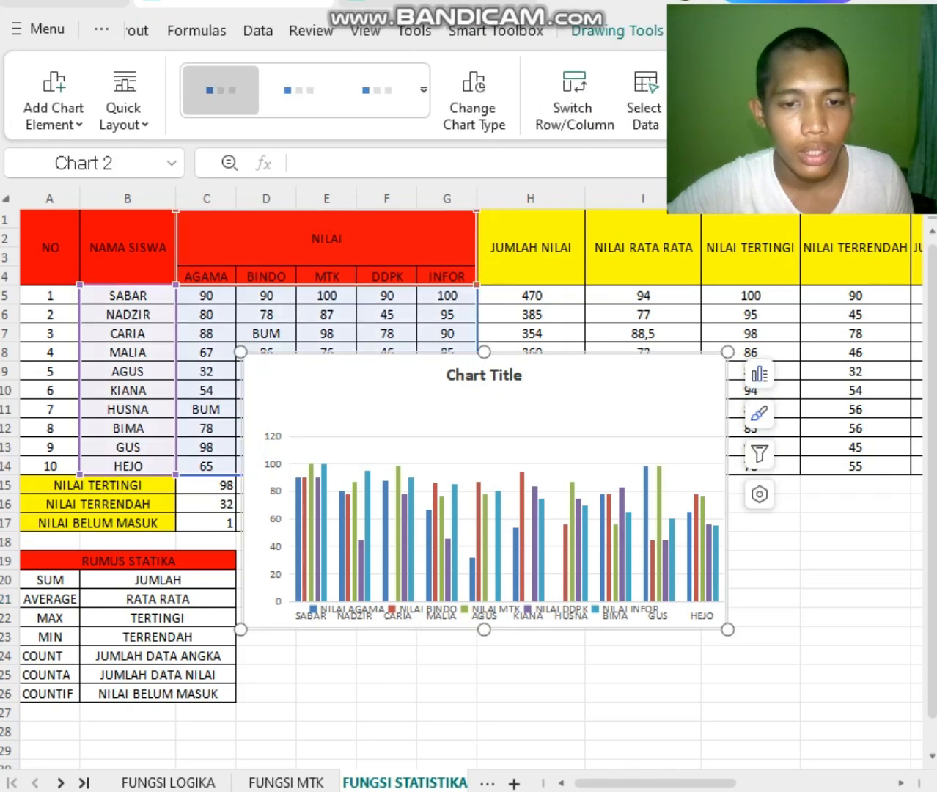
left_click_drag(616, 405, 821, 571)
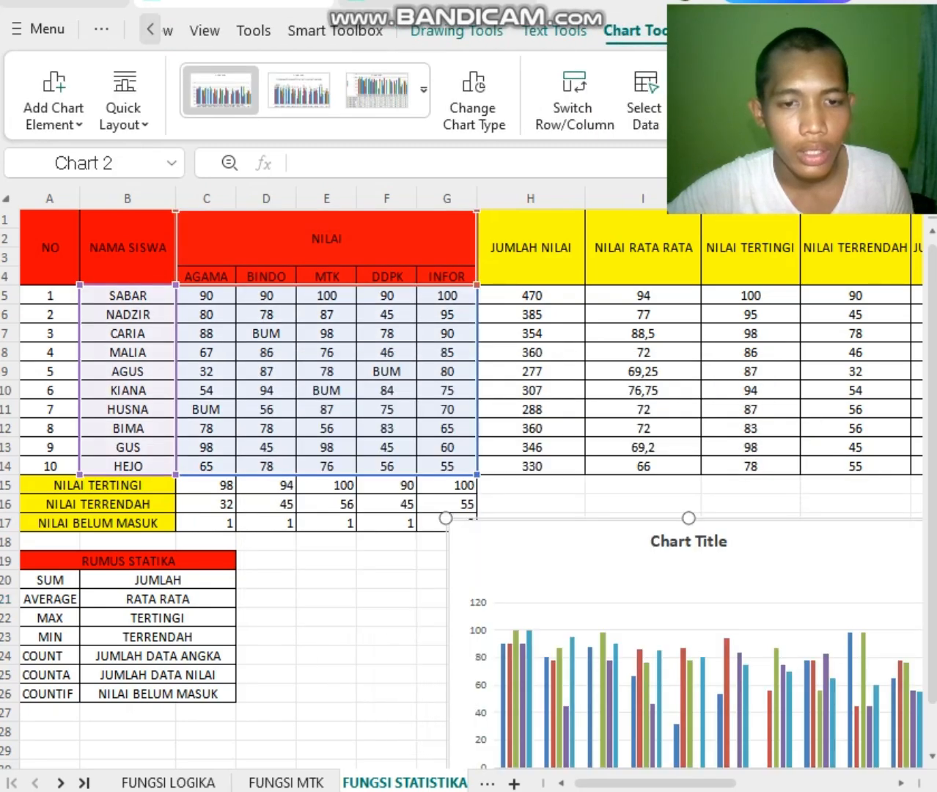
scroll(820, 571, "right", 1)
scroll(806, 571, "right", 1)
scroll(806, 571, "down", 2)
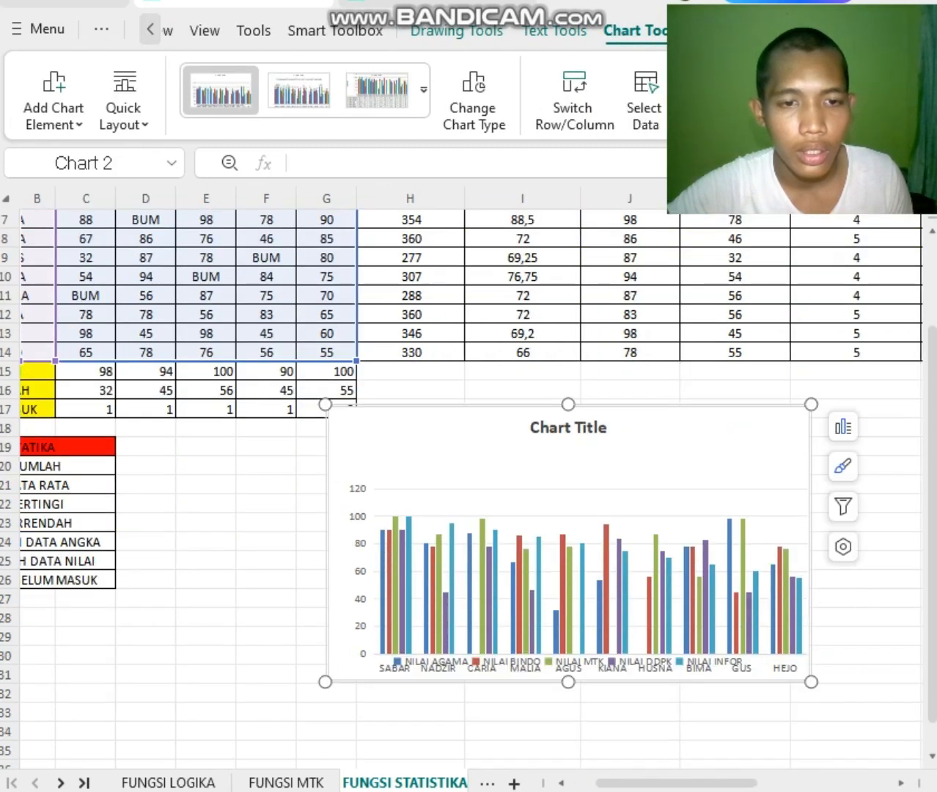
left_click_drag(707, 443, 801, 427)
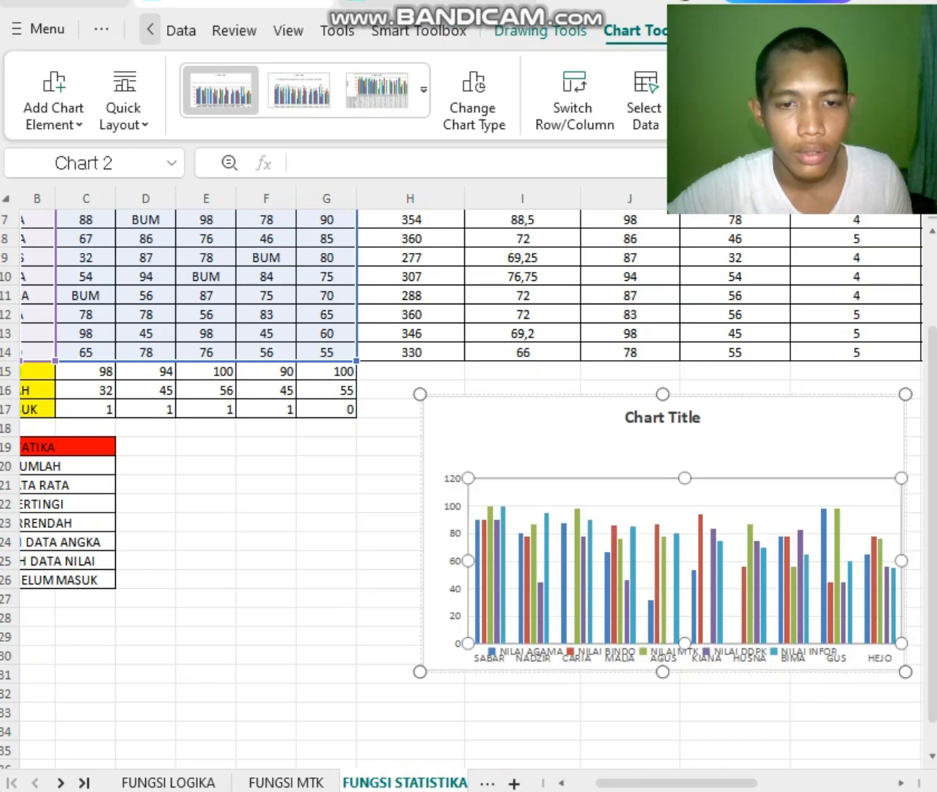
Move the plot area up inside the chart so the student names clear the legend, and deselect the chart
left_click(787, 586)
left_click_drag(771, 520, 756, 465)
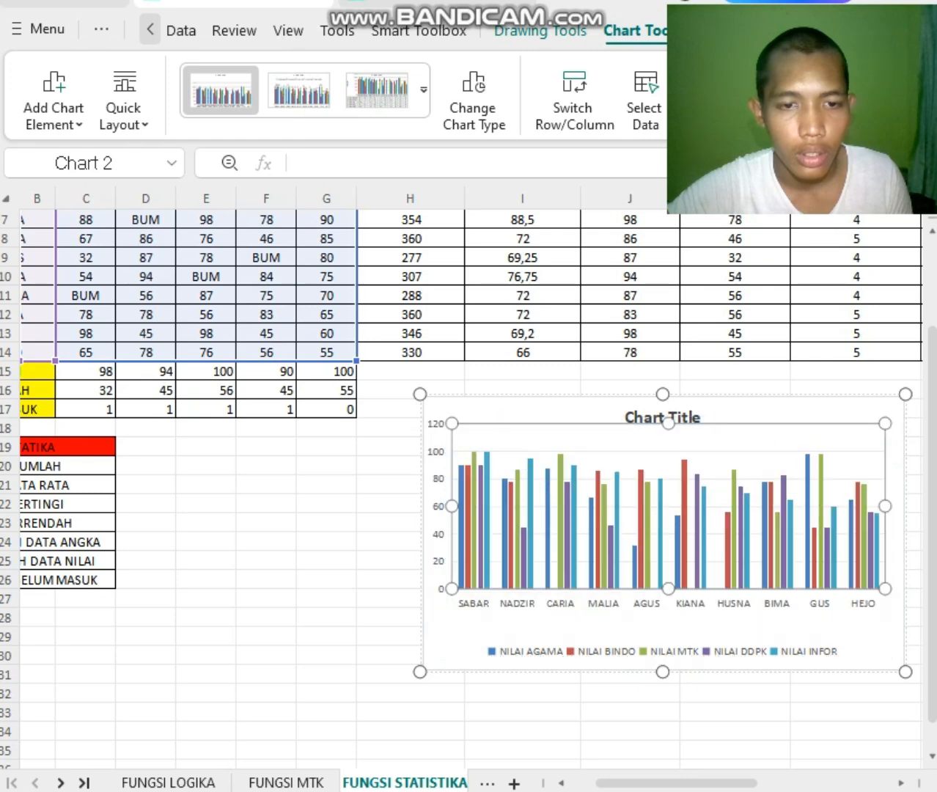
left_click(390, 484)
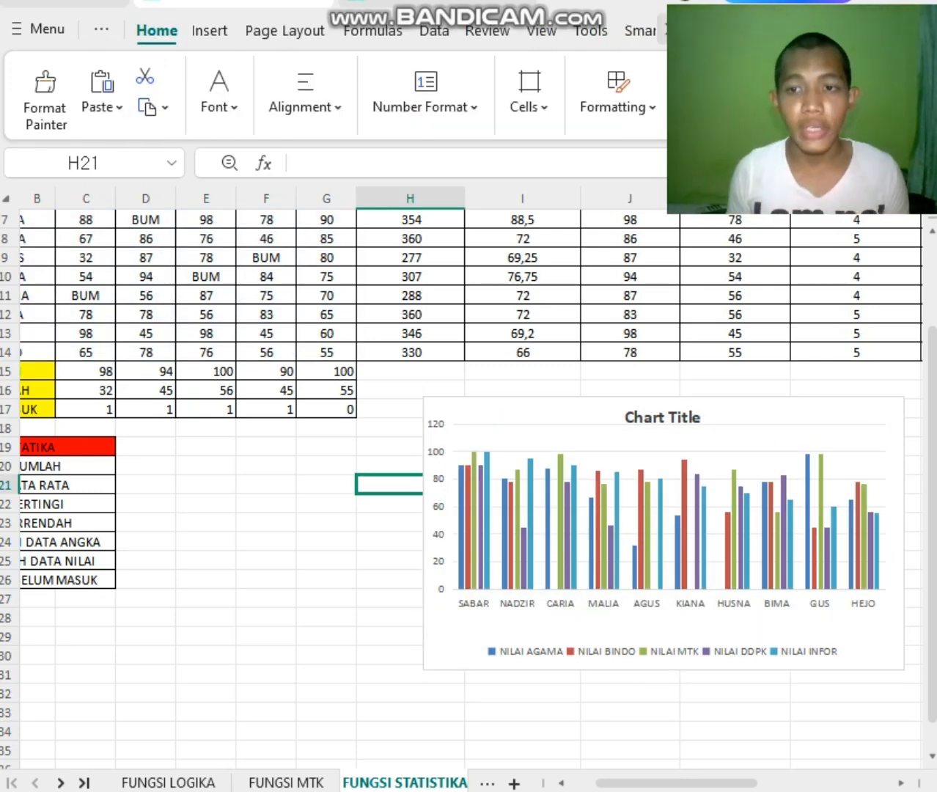